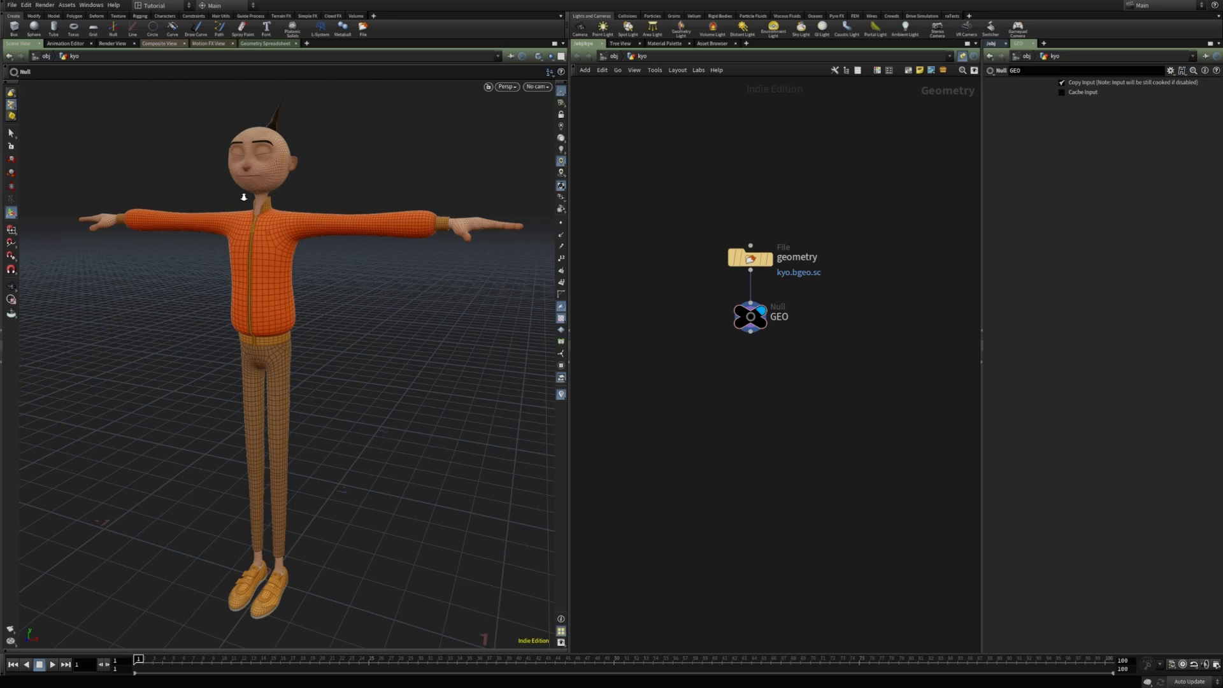
- Add a Soft Transform node, connect it to the GEO null, and display its result
{"action": "key", "text": "Escape"}
{"action": "scroll", "coordinate": [376, 164], "scroll_direction": "up", "scroll_amount": 10}
{"action": "left_click_drag", "start_coordinate": [230, 240], "coordinate": [295, 344]}
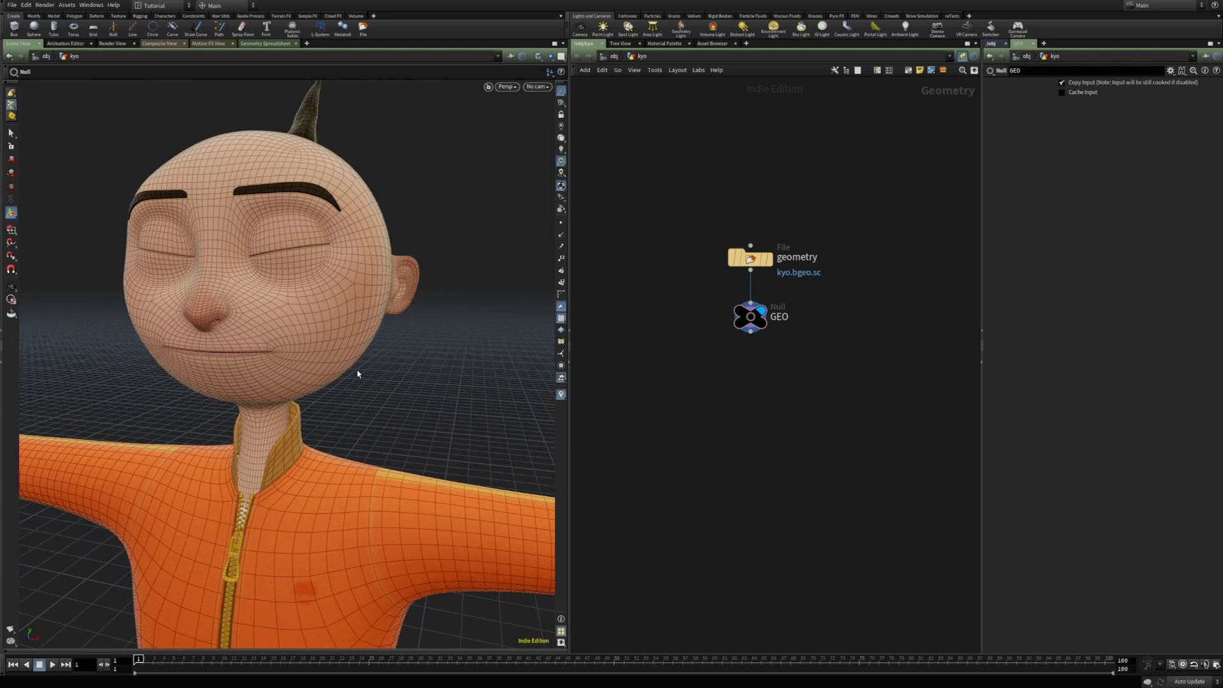
{"action": "scroll", "coordinate": [704, 380], "scroll_direction": "down", "scroll_amount": 3}
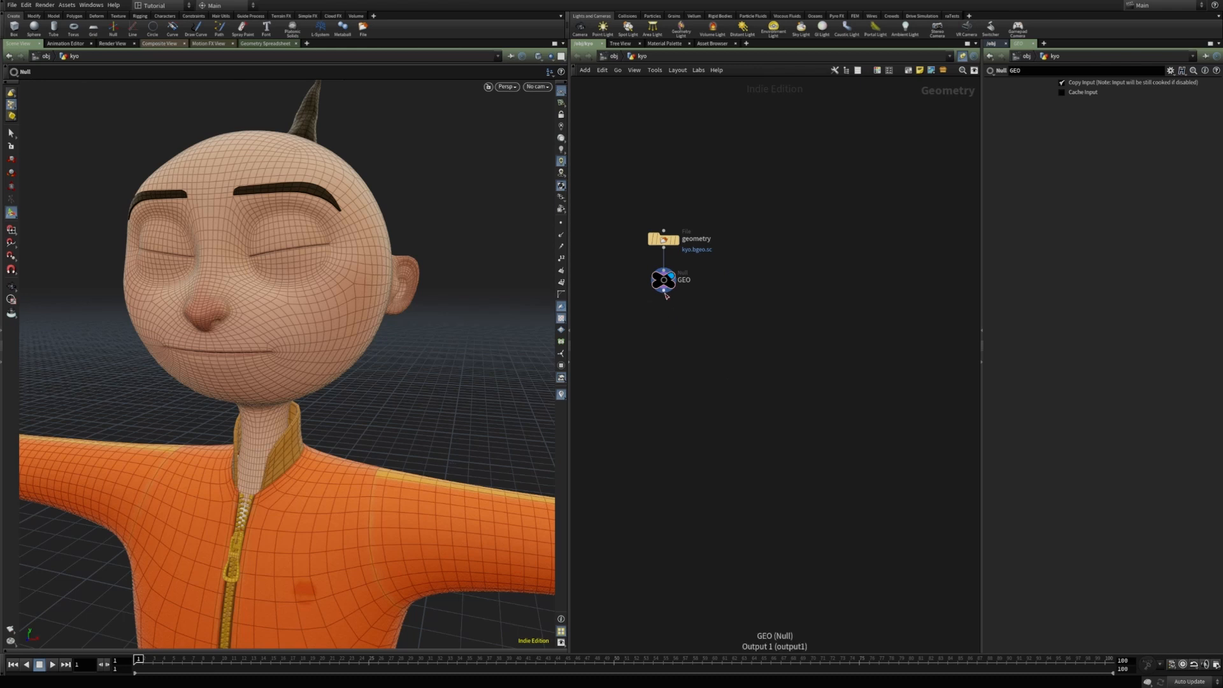
{"action": "key", "text": "Tab"}
{"action": "type", "text": "softt"}
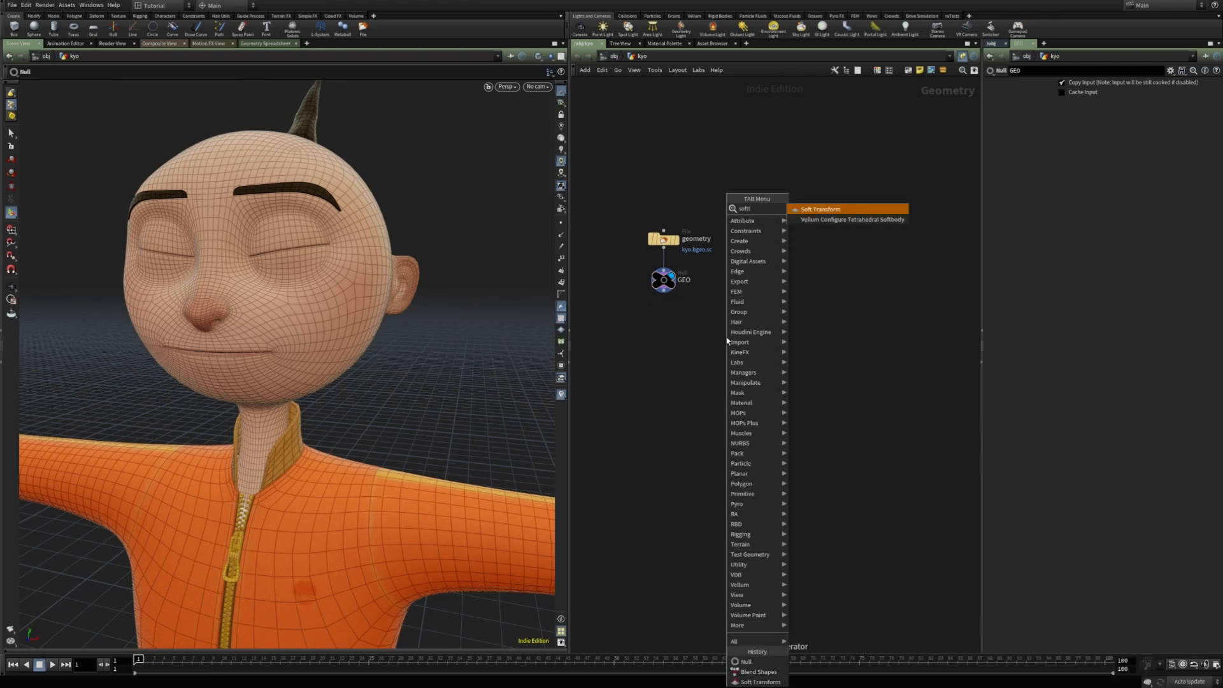
{"action": "key", "text": "Return"}
{"action": "left_click", "coordinate": [726, 336]}
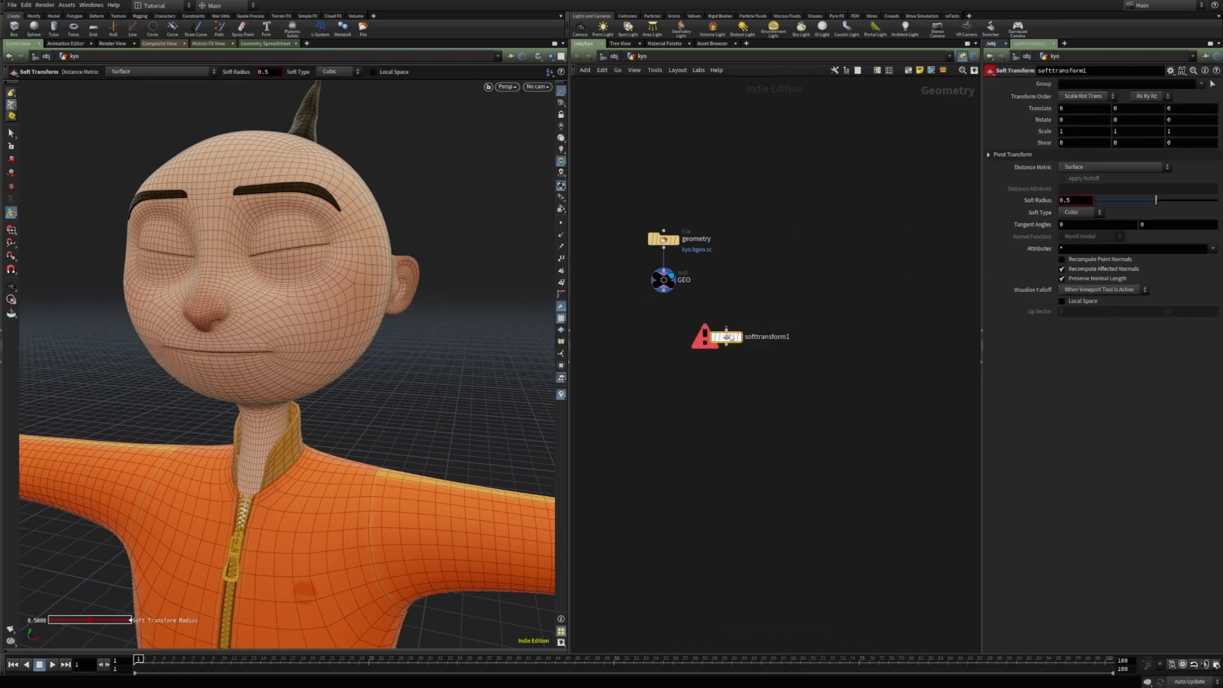
{"action": "left_click", "coordinate": [663, 291]}
{"action": "left_click", "coordinate": [726, 330]}
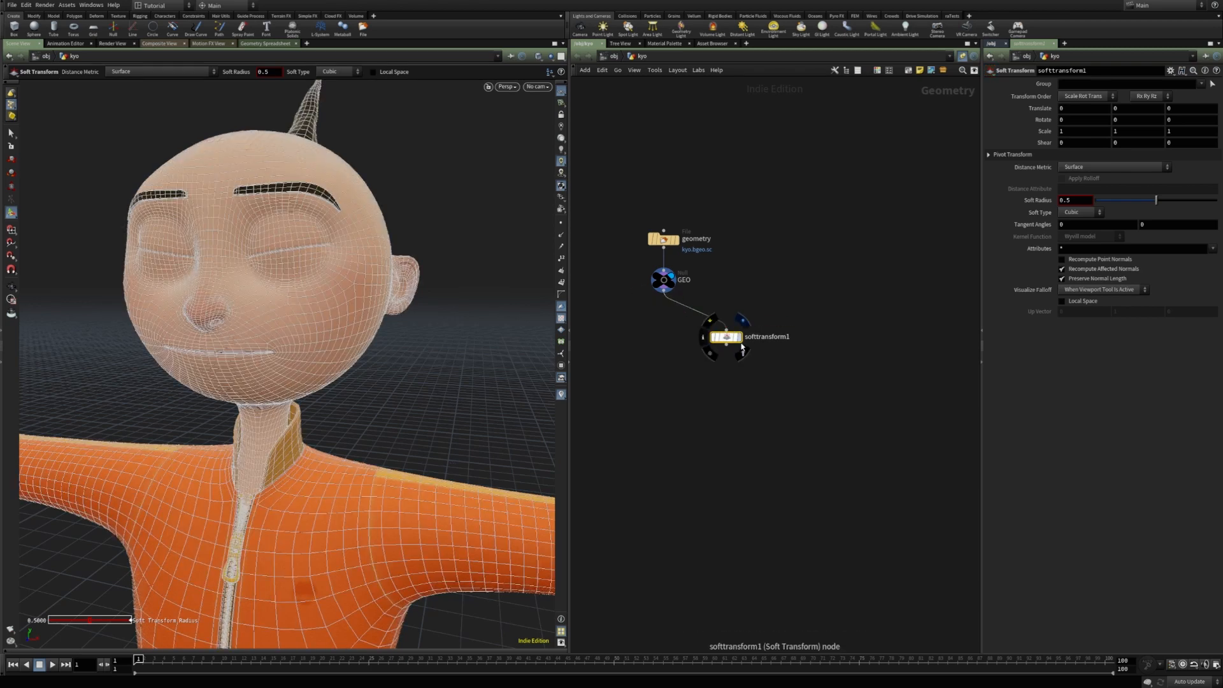
{"action": "left_click", "coordinate": [740, 339]}
{"action": "left_click_drag", "start_coordinate": [740, 342], "coordinate": [757, 342]}
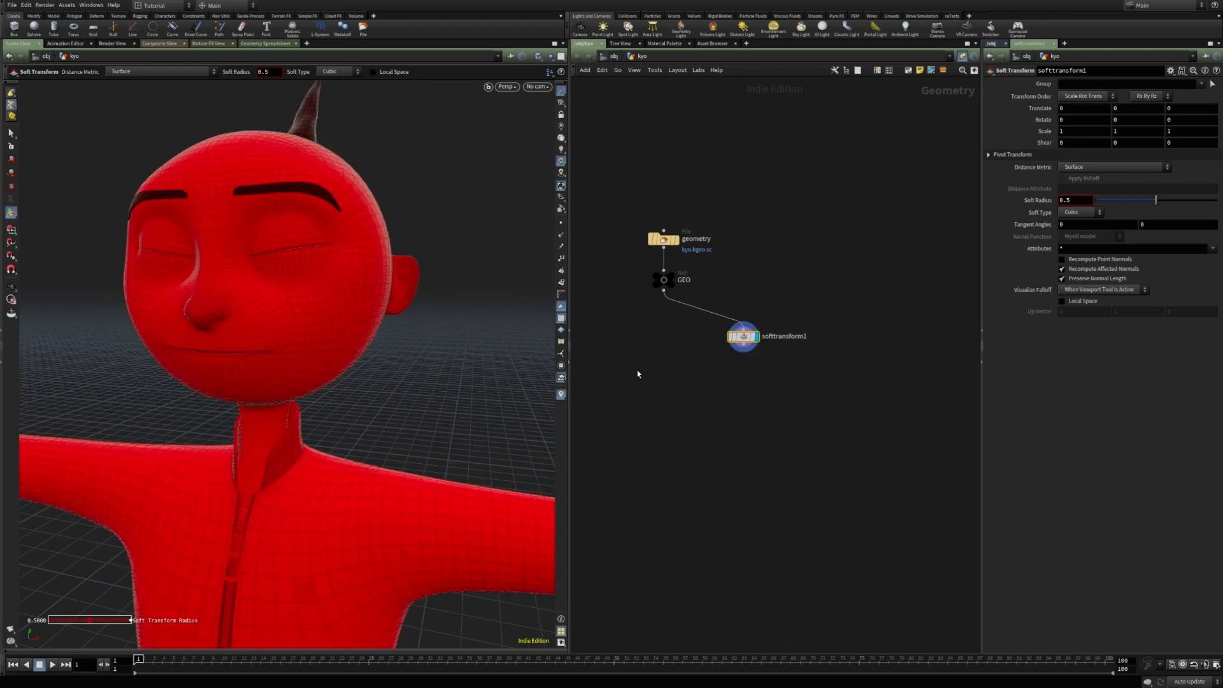
- Turn off the red viewport visualization and assign the inner-end points of the character's left eyebrow as the soft transform's group
{"action": "left_click", "coordinate": [560, 395]}
{"action": "middle_click_drag", "start_coordinate": [306, 295], "coordinate": [281, 376], "text": "alt"}
{"action": "right_click_drag", "start_coordinate": [281, 376], "coordinate": [310, 349], "text": "alt"}
{"action": "scroll", "coordinate": [309, 350], "scroll_direction": "down", "scroll_amount": 10}
{"action": "key", "text": "s"}
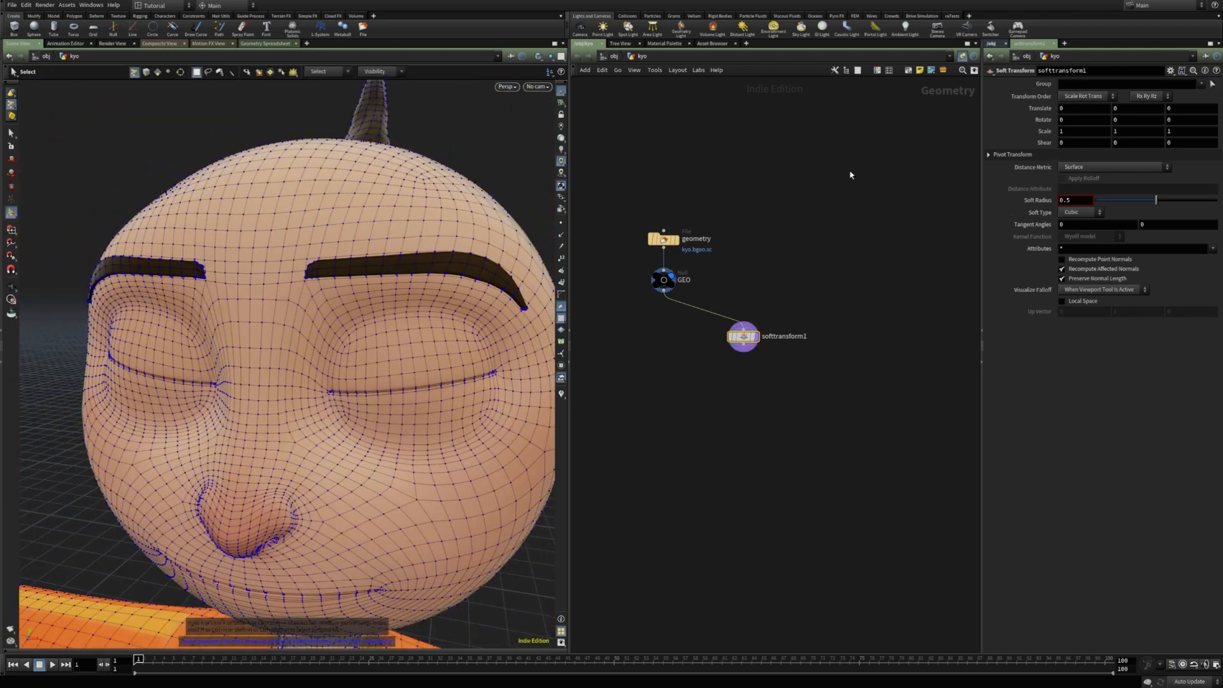
{"action": "scroll", "coordinate": [370, 277], "scroll_direction": "up", "scroll_amount": 10}
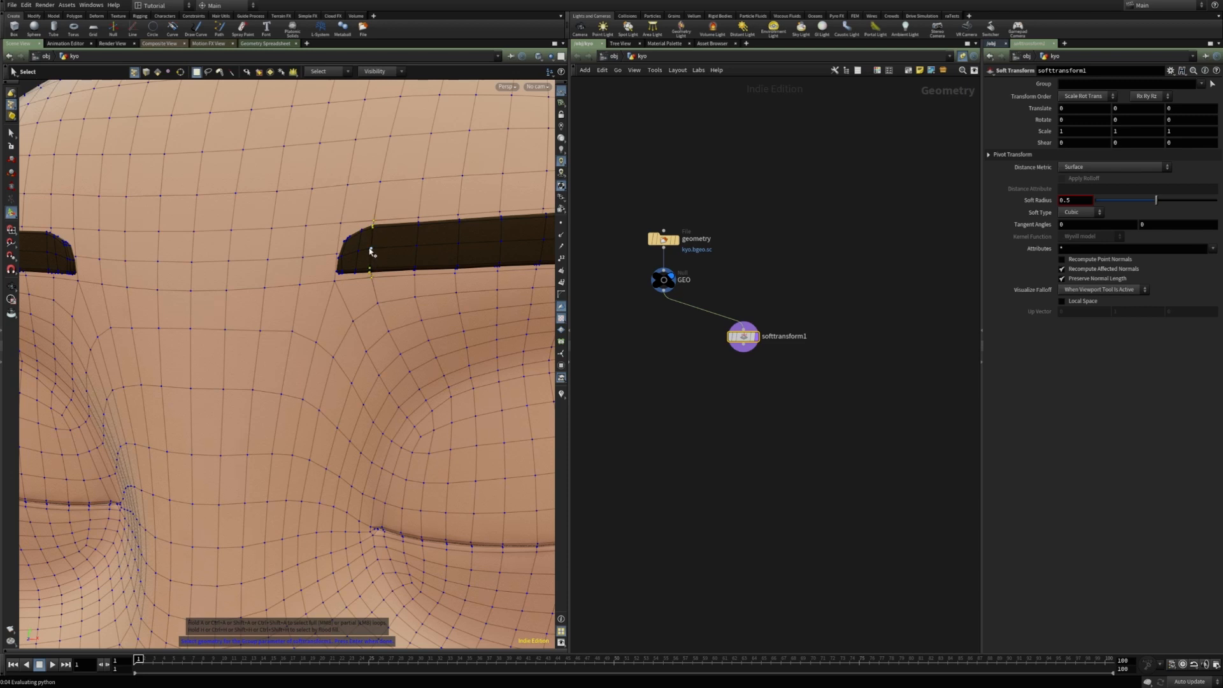
{"action": "key", "text": "Escape"}
{"action": "scroll", "coordinate": [409, 281], "scroll_direction": "down", "scroll_amount": 10}
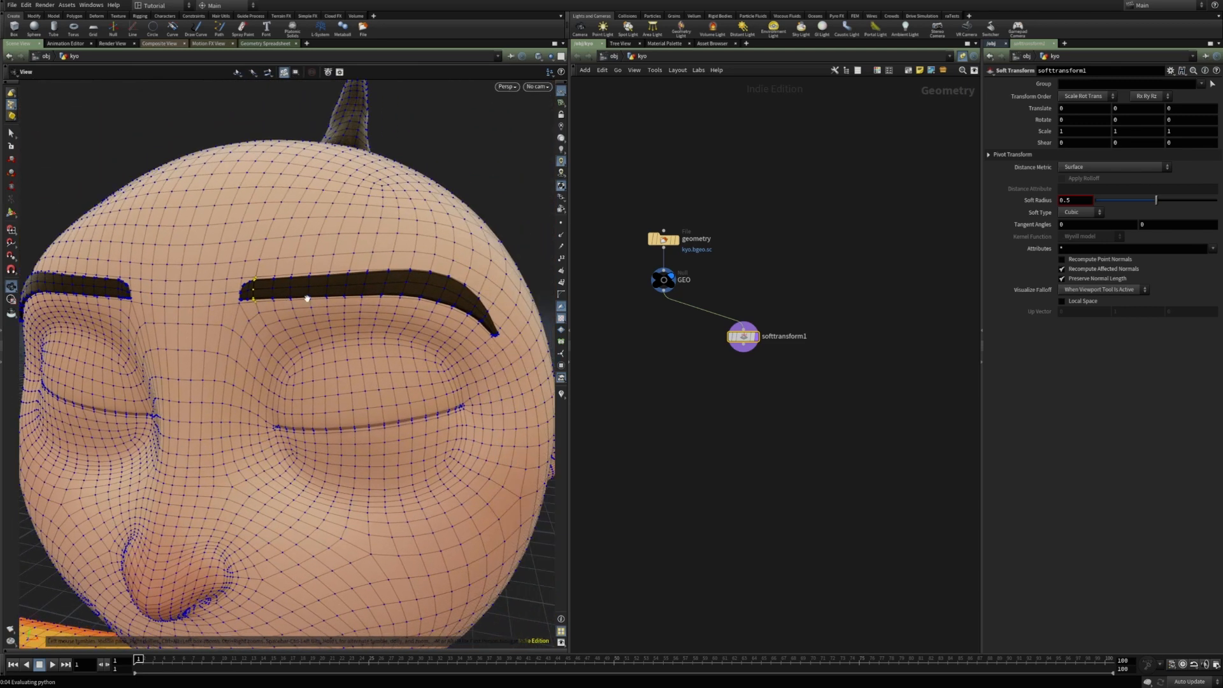
{"action": "key", "text": "s"}
{"action": "key", "text": "Return"}
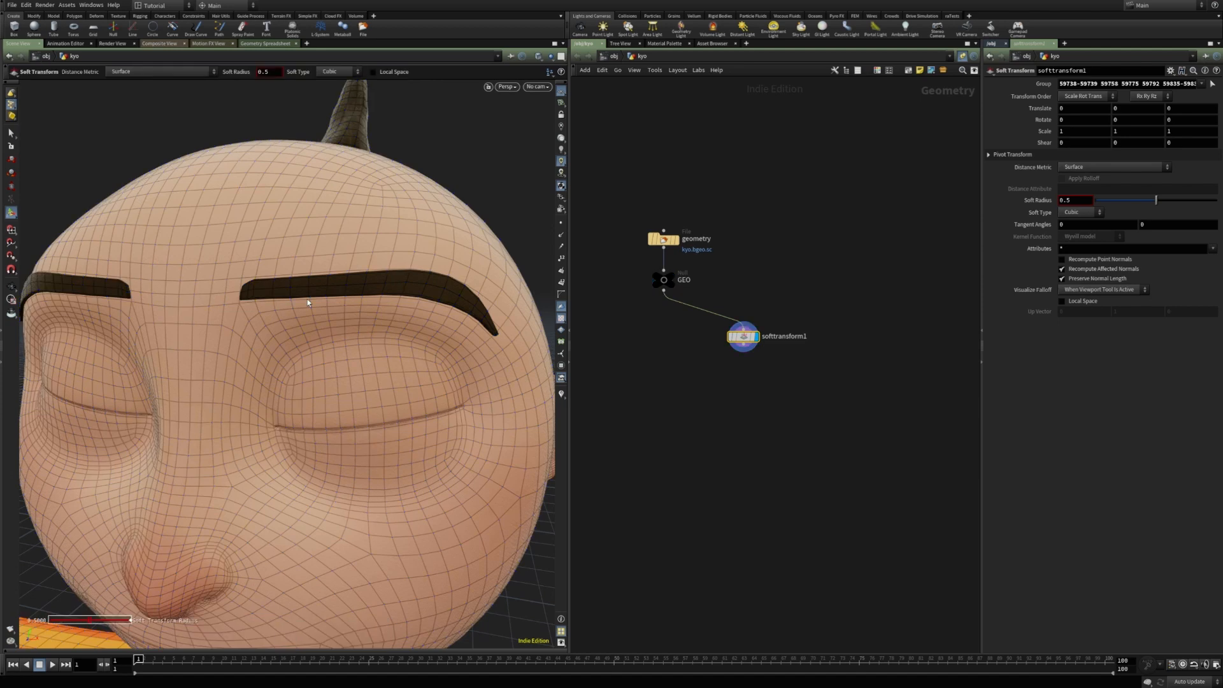
- Raise the inner brow points with a Y translation of 0.009 and set the soft radius to 0.04
{"action": "left_click", "coordinate": [1113, 109]}
{"action": "middle_click_drag", "start_coordinate": [1113, 112], "coordinate": [1166, 140]}
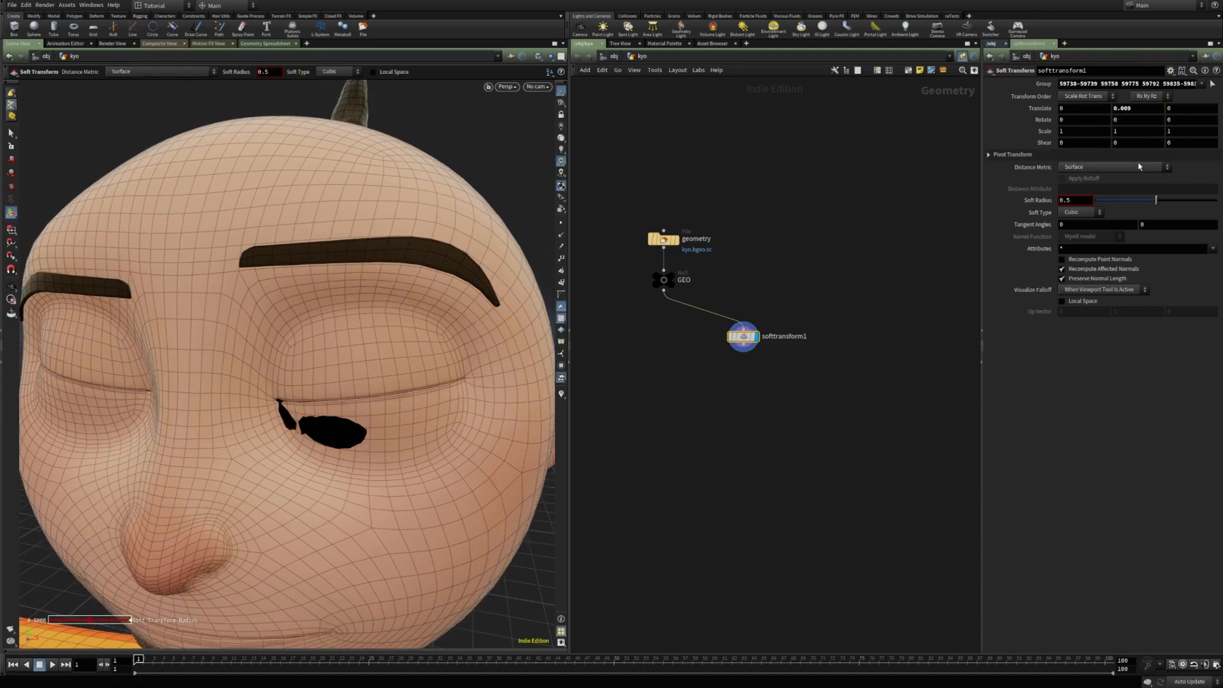
{"action": "left_click_drag", "start_coordinate": [1156, 200], "coordinate": [1095, 210]}
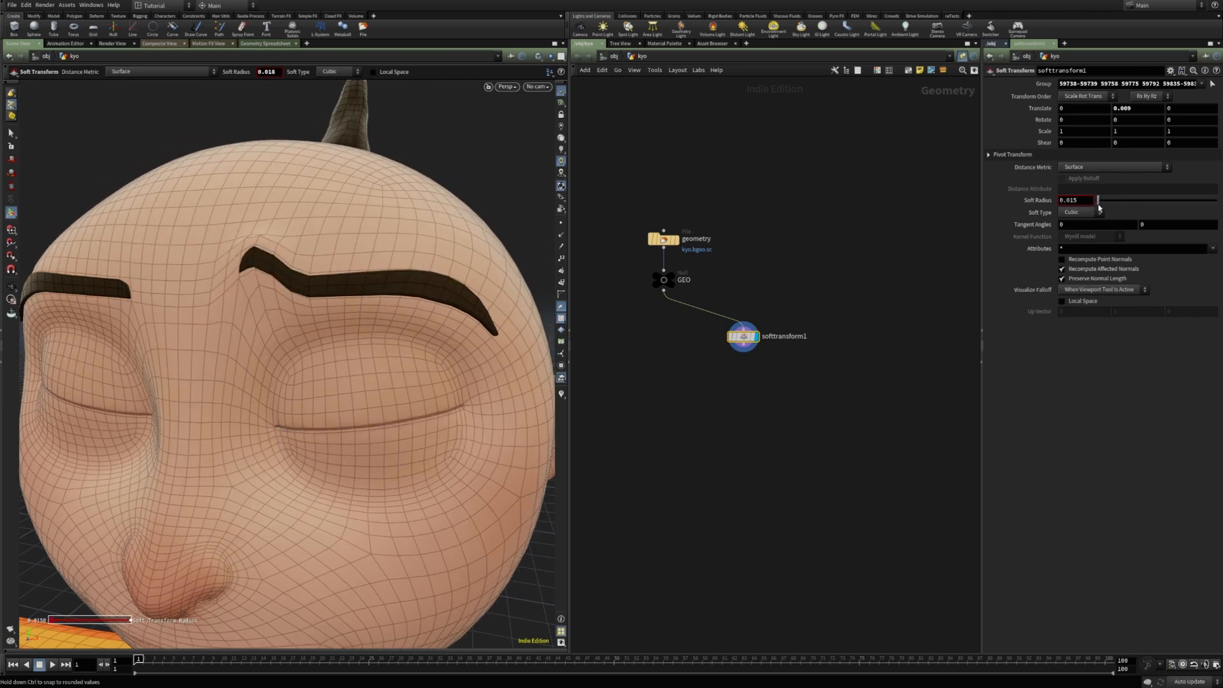
{"action": "left_click", "coordinate": [1075, 201]}
{"action": "type", "text": "0.04"}
{"action": "key", "text": "Return"}
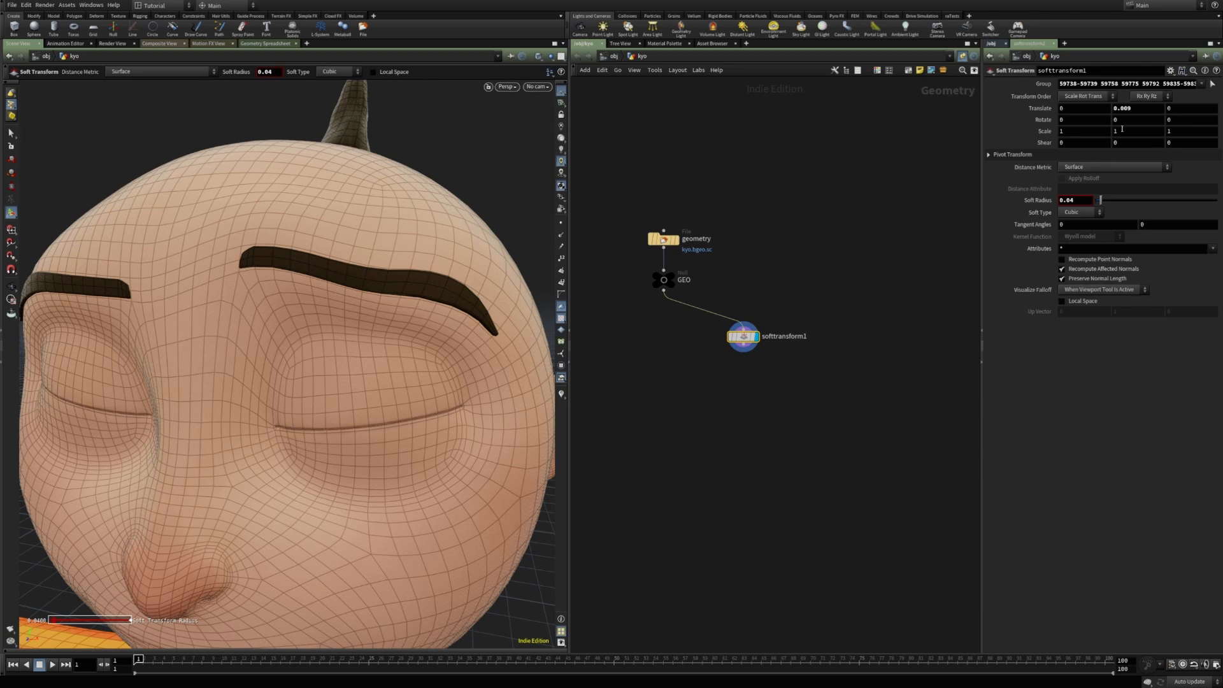
- Set the inner brow soft transform's Y translation to 0.015
{"action": "left_click", "coordinate": [1138, 107]}
{"action": "key", "text": "BackSpace"}
{"action": "key", "text": "BackSpace"}
{"action": "type", "text": "15"}
{"action": "key", "text": "Return"}
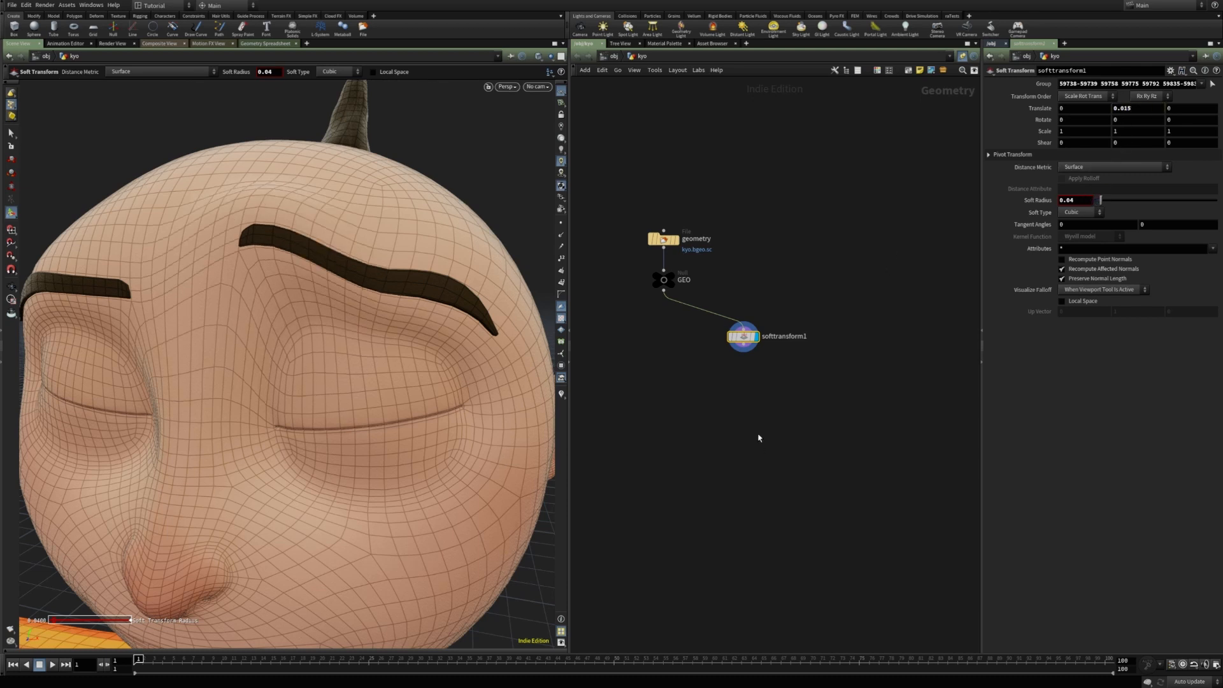
- Add a null below the soft transform and name it L_inn_brow
{"action": "mouse_move", "coordinate": [428, 343]}
{"action": "left_mouse_down", "text": "alt"}
{"action": "mouse_move", "coordinate": [410, 366]}
{"action": "mouse_move", "coordinate": [357, 330]}
{"action": "mouse_move", "coordinate": [433, 347]}
{"action": "left_mouse_up", "text": "alt"}
{"action": "scroll", "coordinate": [433, 347], "scroll_direction": "down", "scroll_amount": 3}
{"action": "key", "text": "c"}
{"action": "left_click", "coordinate": [744, 401]}
{"action": "left_click", "coordinate": [748, 395]}
{"action": "left_click_drag", "start_coordinate": [749, 395], "coordinate": [746, 349]}
{"action": "left_click", "coordinate": [750, 395]}
{"action": "double_click", "coordinate": [765, 398]}
{"action": "type", "text": "L_inn_brow"}
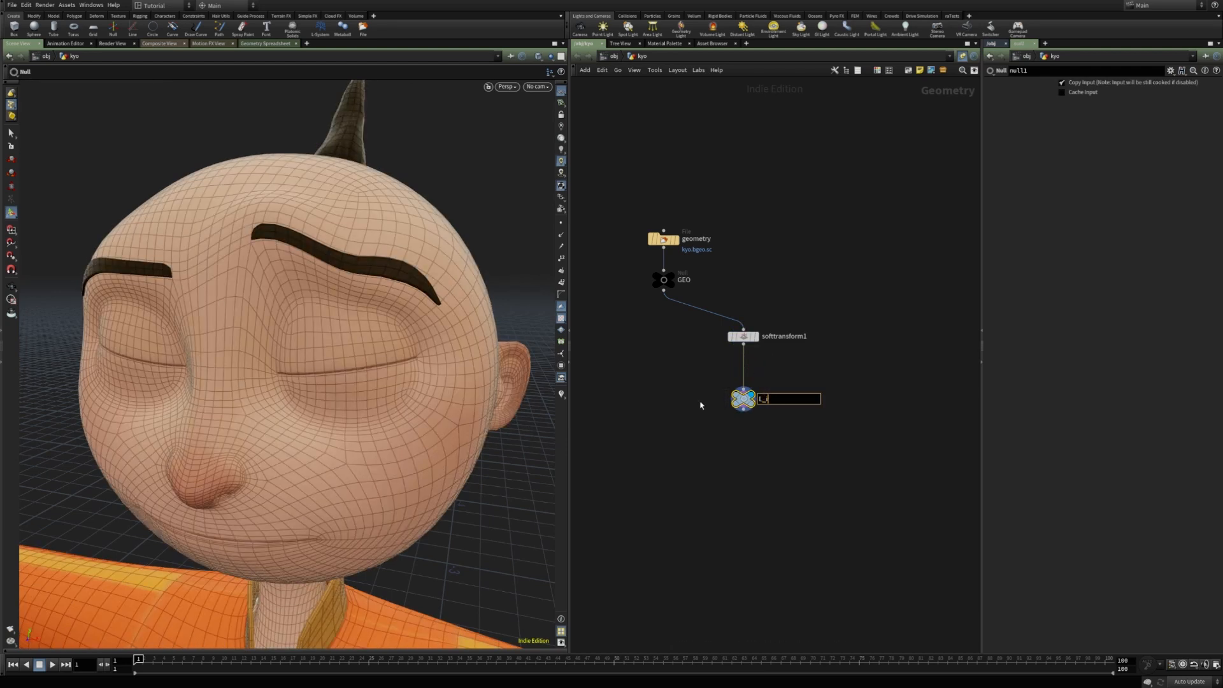
{"action": "key", "text": "Return"}
- Duplicate the soft transform and its L_inn_brow null as a second branch beside the first
{"action": "middle_click_drag", "start_coordinate": [791, 437], "coordinate": [674, 434]}
{"action": "left_click_drag", "start_coordinate": [673, 430], "coordinate": [627, 333]}
{"action": "left_click_drag", "start_coordinate": [628, 333], "coordinate": [747, 360], "text": "alt"}
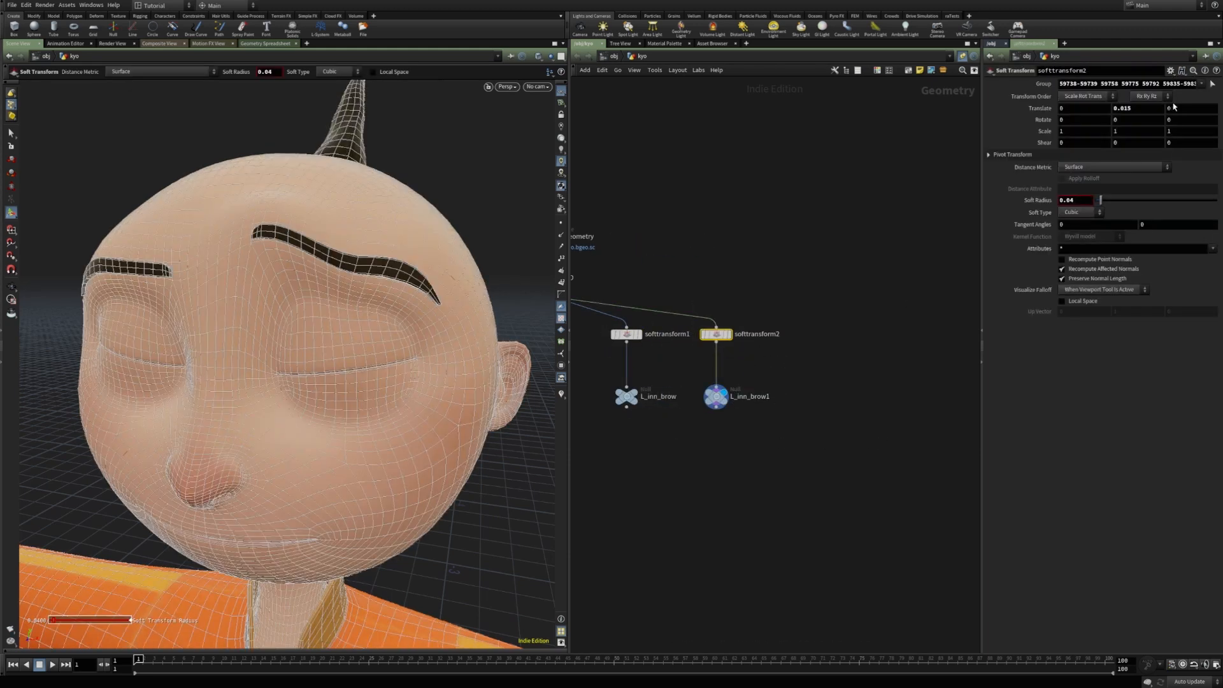
- Replace the second soft transform's group with the points across the middle of the left eyebrow
{"action": "left_click", "coordinate": [1212, 84]}
{"action": "right_click_drag", "start_coordinate": [245, 294], "coordinate": [355, 275], "text": "alt"}
{"action": "left_click_drag", "start_coordinate": [354, 275], "coordinate": [382, 265], "text": "alt"}
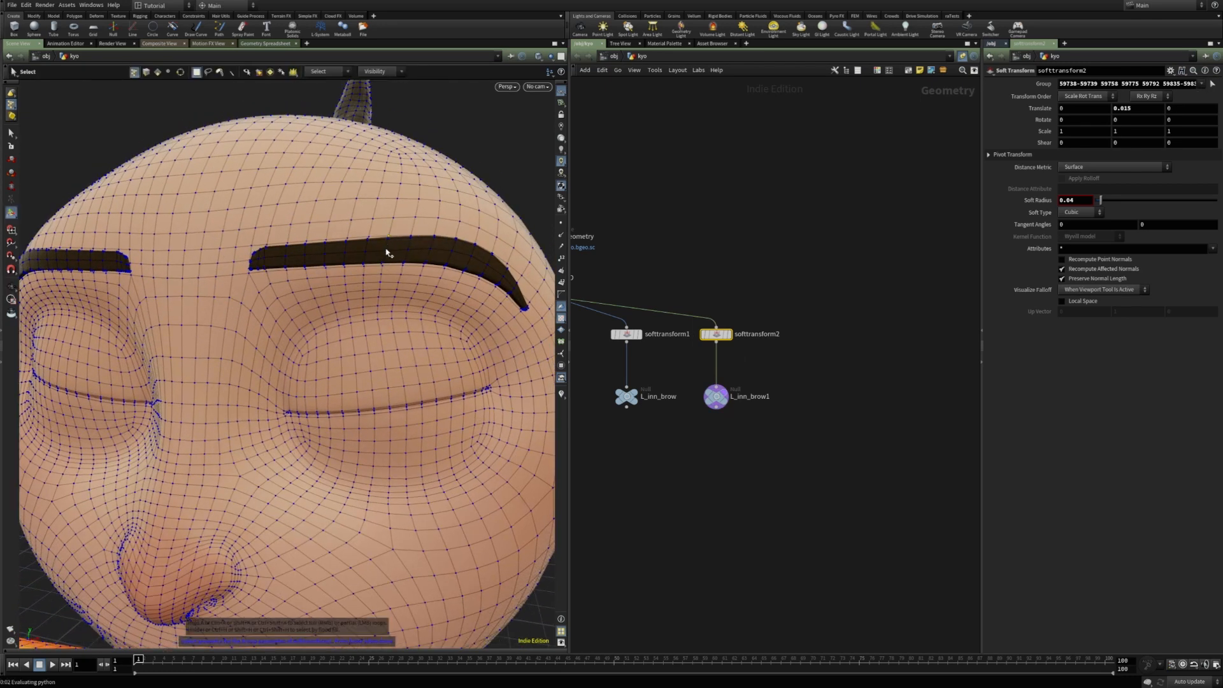
{"action": "left_click", "coordinate": [388, 239]}
{"action": "key", "text": "a"}
{"action": "left_click", "coordinate": [383, 265]}
{"action": "key", "text": "Return"}
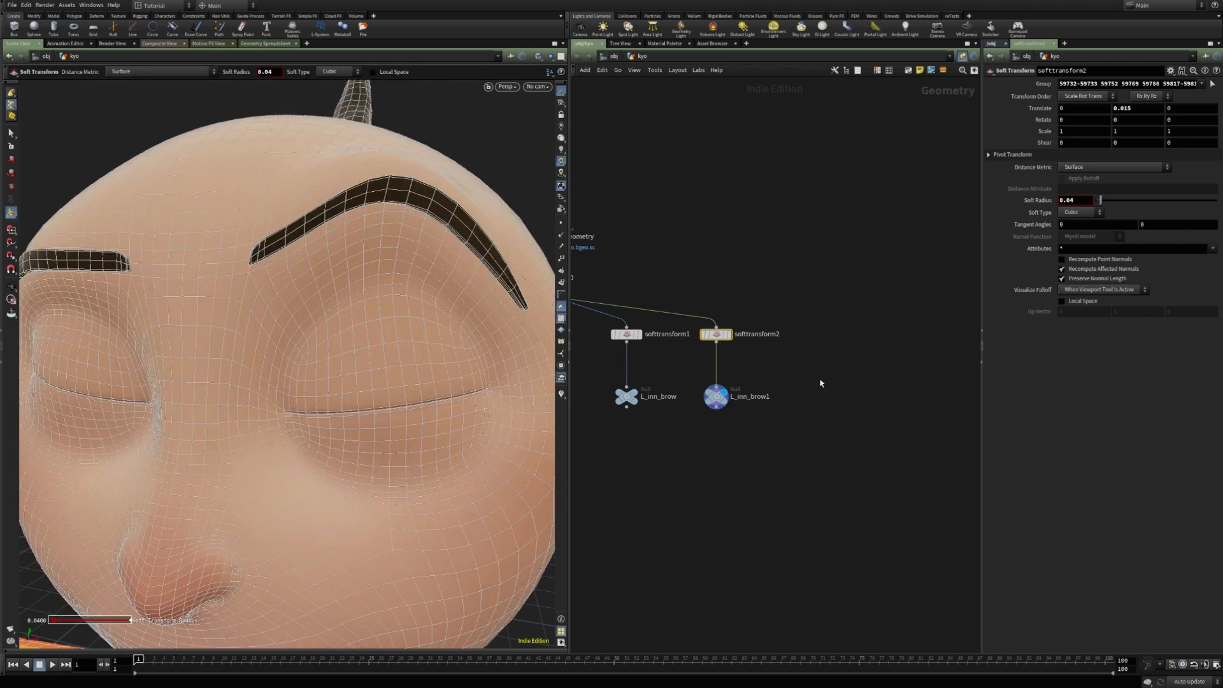
- Set the distance metric of both soft transforms to Radius
{"action": "left_click_drag", "start_coordinate": [608, 347], "coordinate": [785, 311]}
{"action": "left_click", "coordinate": [1094, 168]}
{"action": "left_click", "coordinate": [1091, 181]}
- Rename the second branch's null to L_mid_brow
{"action": "left_click", "coordinate": [752, 397]}
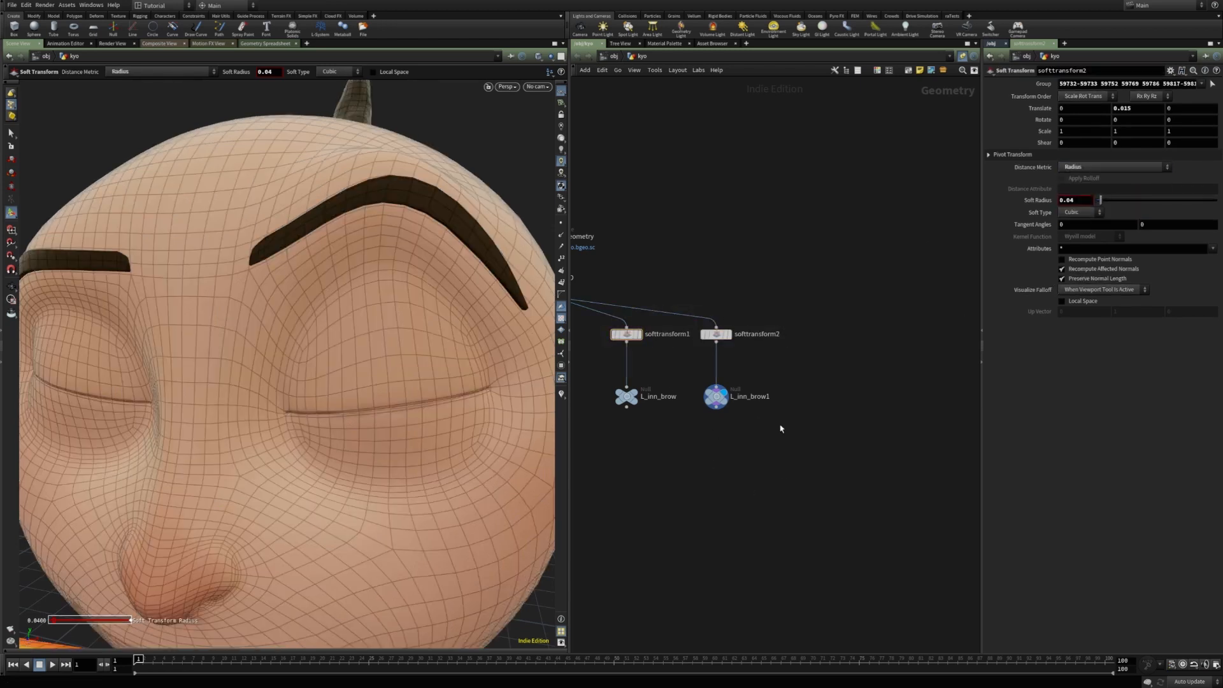
{"action": "double_click", "coordinate": [751, 396]}
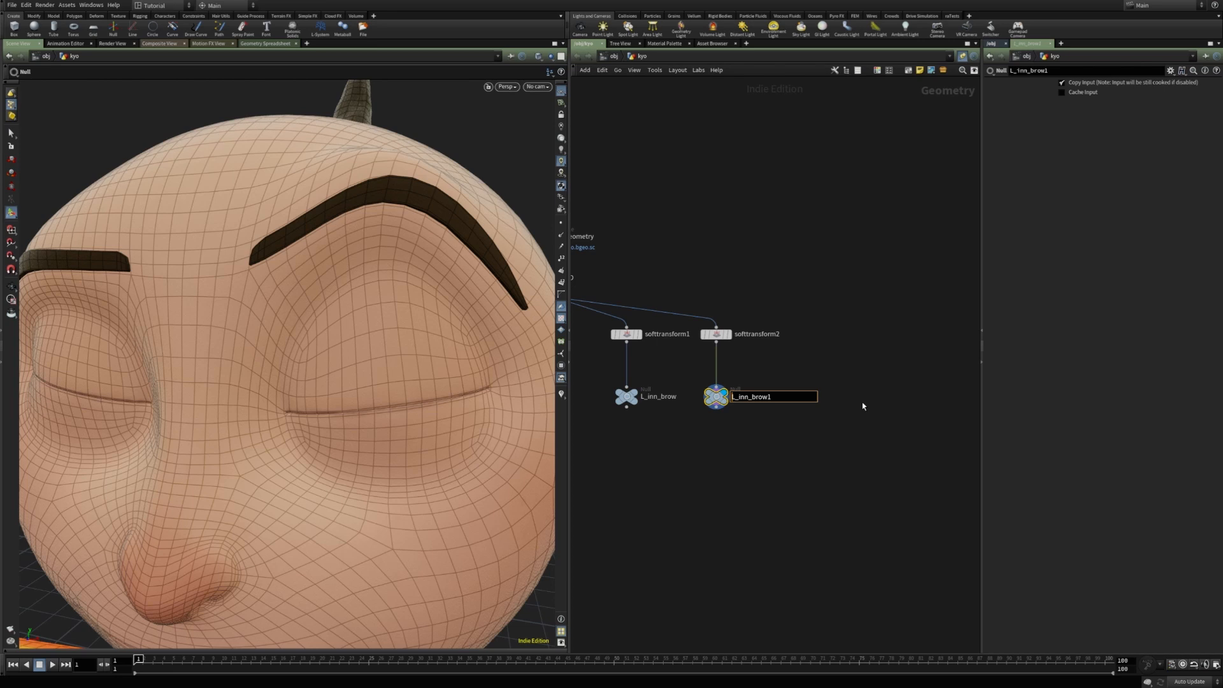
{"action": "key", "text": "Delete"}
{"action": "key", "text": "Delete"}
{"action": "key", "text": "Delete"}
{"action": "type", "text": "mid"}
{"action": "key", "text": "Return"}
- Duplicate the middle brow branch to its right and name the copied null L_out_brow
{"action": "left_click", "coordinate": [778, 335], "text": "shift"}
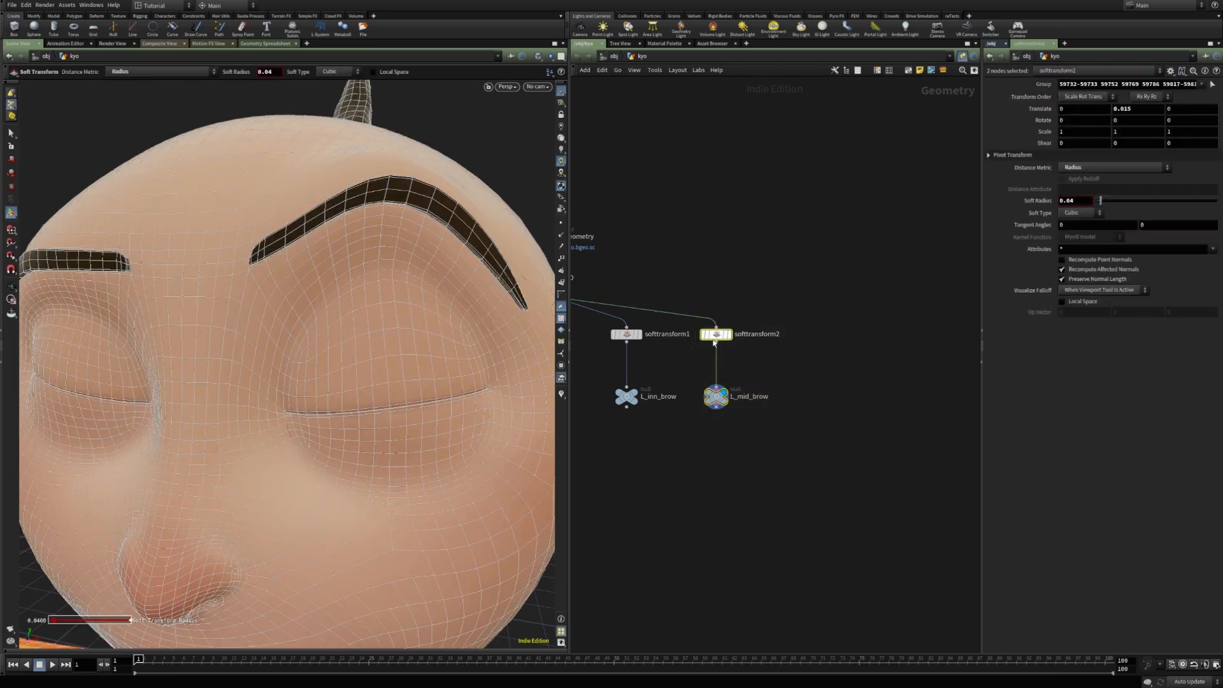
{"action": "left_click_drag", "start_coordinate": [780, 340], "coordinate": [827, 340], "text": "alt"}
{"action": "left_click", "coordinate": [815, 456]}
{"action": "left_click", "coordinate": [849, 396]}
{"action": "key", "text": "Delete"}
{"action": "key", "text": "Delete"}
{"action": "key", "text": "Delete"}
{"action": "type", "text": "out"}
{"action": "key", "text": "End"}
{"action": "key", "text": "BackSpace"}
{"action": "key", "text": "Return"}
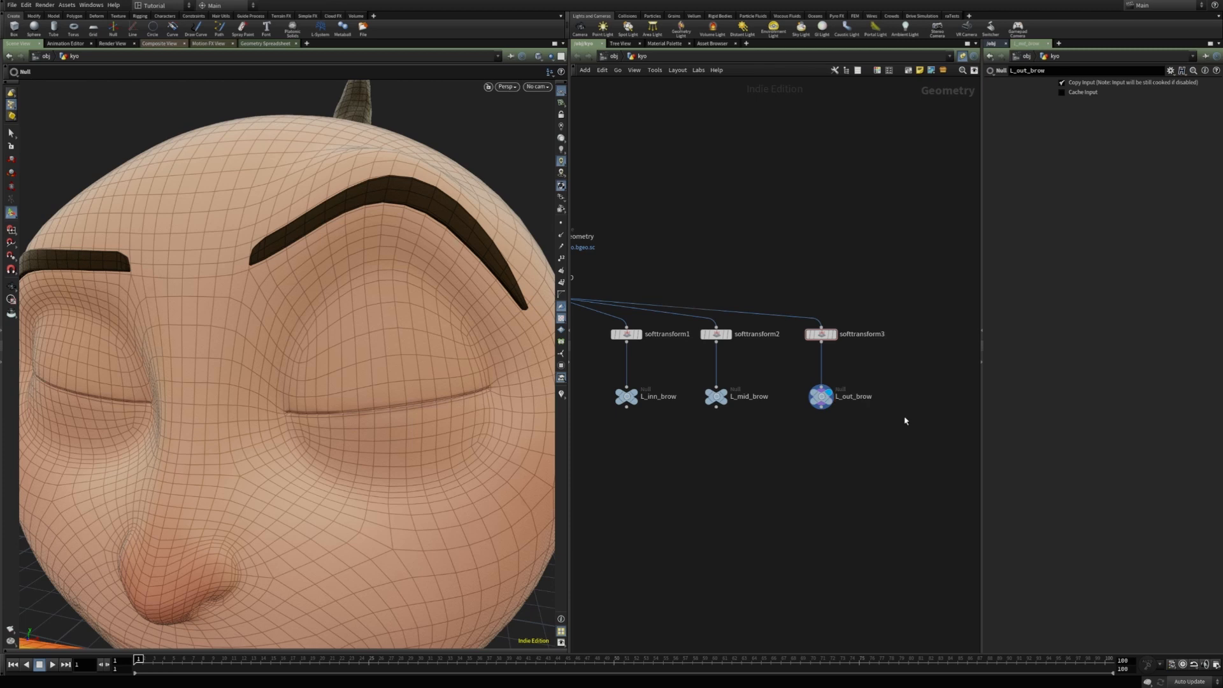
- Replace the third soft transform's group with the points near the outer end of the left eyebrow
{"action": "left_click", "coordinate": [821, 334]}
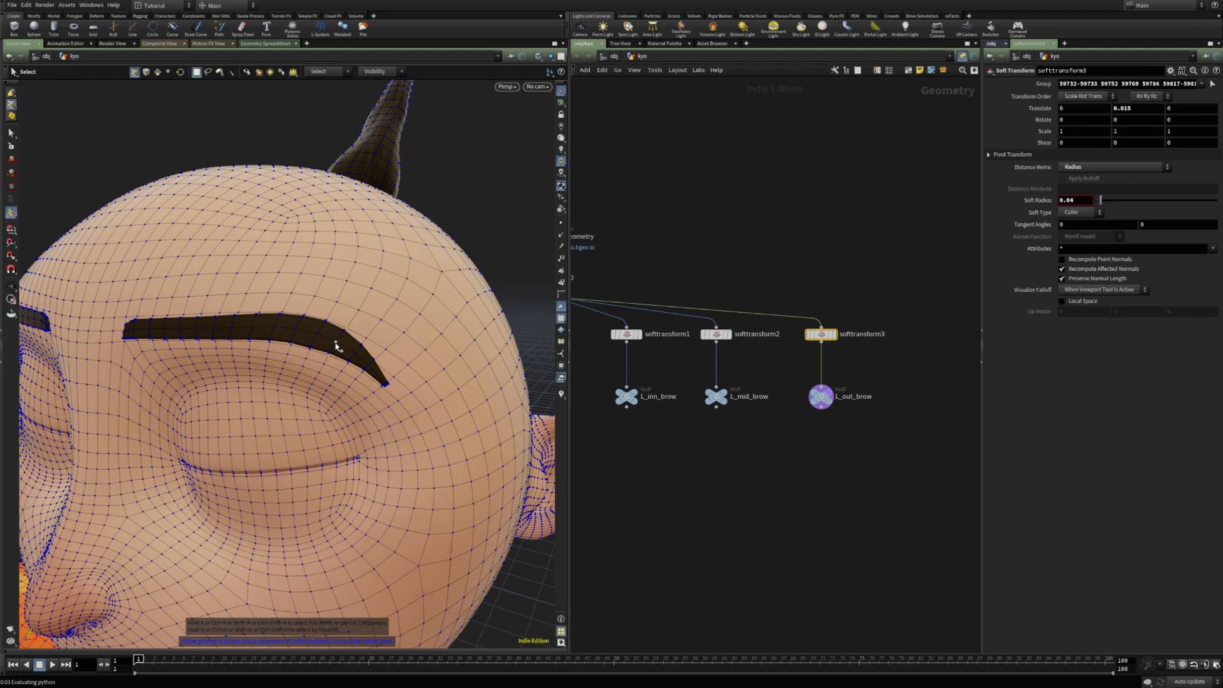
{"action": "key", "text": "Return"}
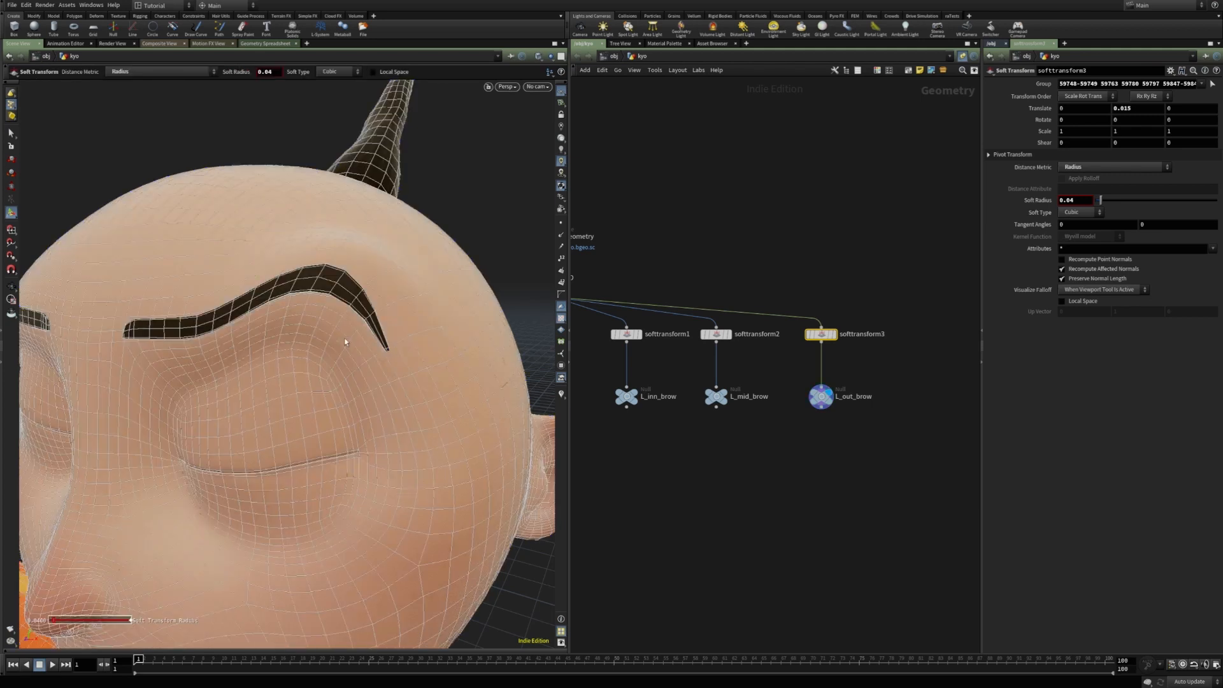
{"action": "left_click", "coordinate": [830, 487]}
- Check the middle and inner brow shapes by displaying L_mid_brow and L_inn_brow in turn
{"action": "middle_click_drag", "start_coordinate": [701, 470], "coordinate": [791, 459]}
{"action": "key", "text": "Escape"}
{"action": "scroll", "coordinate": [317, 418], "scroll_direction": "down", "scroll_amount": 3}
{"action": "left_click_drag", "start_coordinate": [317, 418], "coordinate": [274, 395]}
{"action": "left_click", "coordinate": [814, 386]}
{"action": "left_click", "coordinate": [724, 386]}
- Add a Blend Shapes node and feed it GEO, L_inn_brow, L_mid_brow and L_out_brow, in that order
{"action": "middle_click_drag", "start_coordinate": [715, 481], "coordinate": [740, 420]}
{"action": "key", "text": "Tab"}
{"action": "type", "text": "blend"}
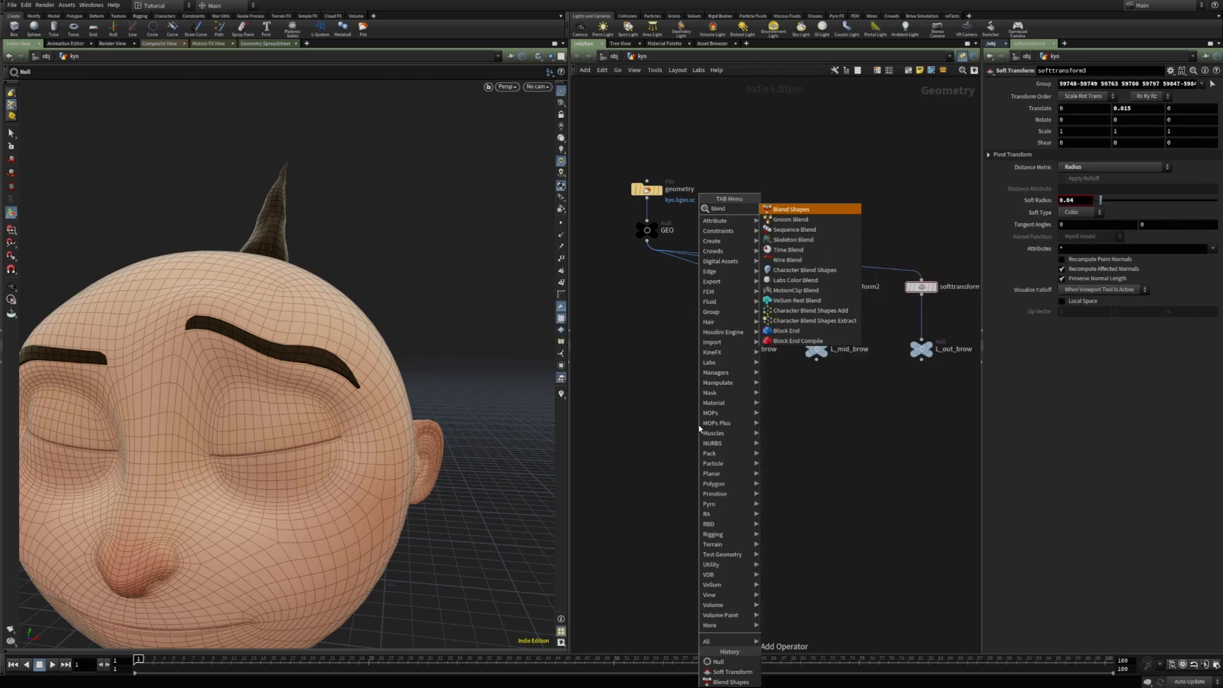
{"action": "key", "text": "Return"}
{"action": "left_click_drag", "start_coordinate": [703, 429], "coordinate": [647, 242]}
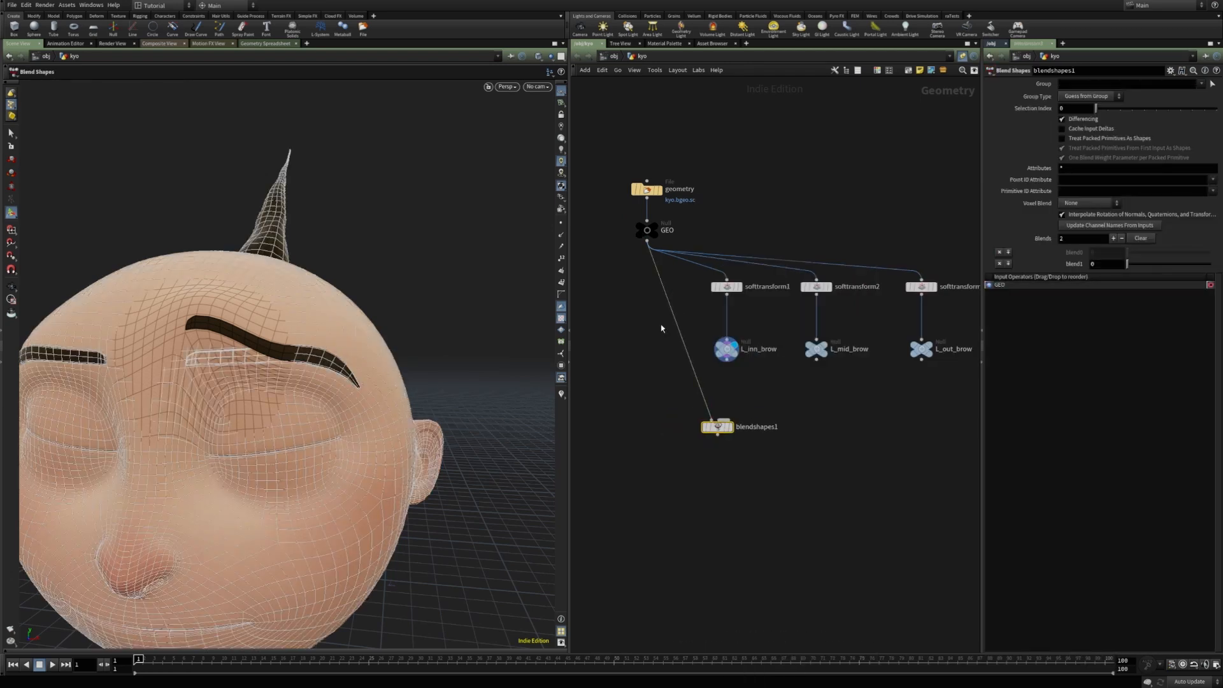
{"action": "left_click_drag", "start_coordinate": [723, 419], "coordinate": [725, 357]}
{"action": "left_click_drag", "start_coordinate": [726, 420], "coordinate": [816, 351]}
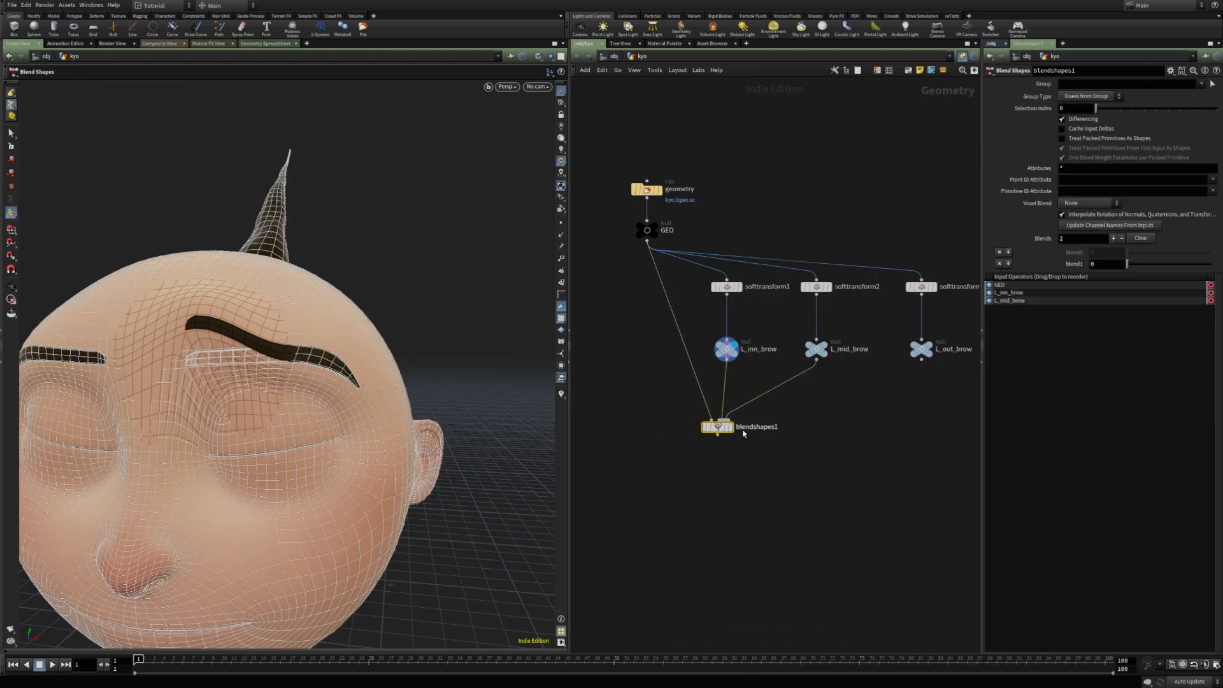
{"action": "left_click", "coordinate": [944, 356]}
{"action": "left_click", "coordinate": [731, 426]}
- Name the displayed Blend Shapes node blendshapes_eyebrows and update its channel names from the inputs
{"action": "left_click_drag", "start_coordinate": [718, 427], "coordinate": [727, 424]}
{"action": "double_click", "coordinate": [788, 426]}
{"action": "type", "text": "_eyebrows"}
{"action": "key", "text": "Return"}
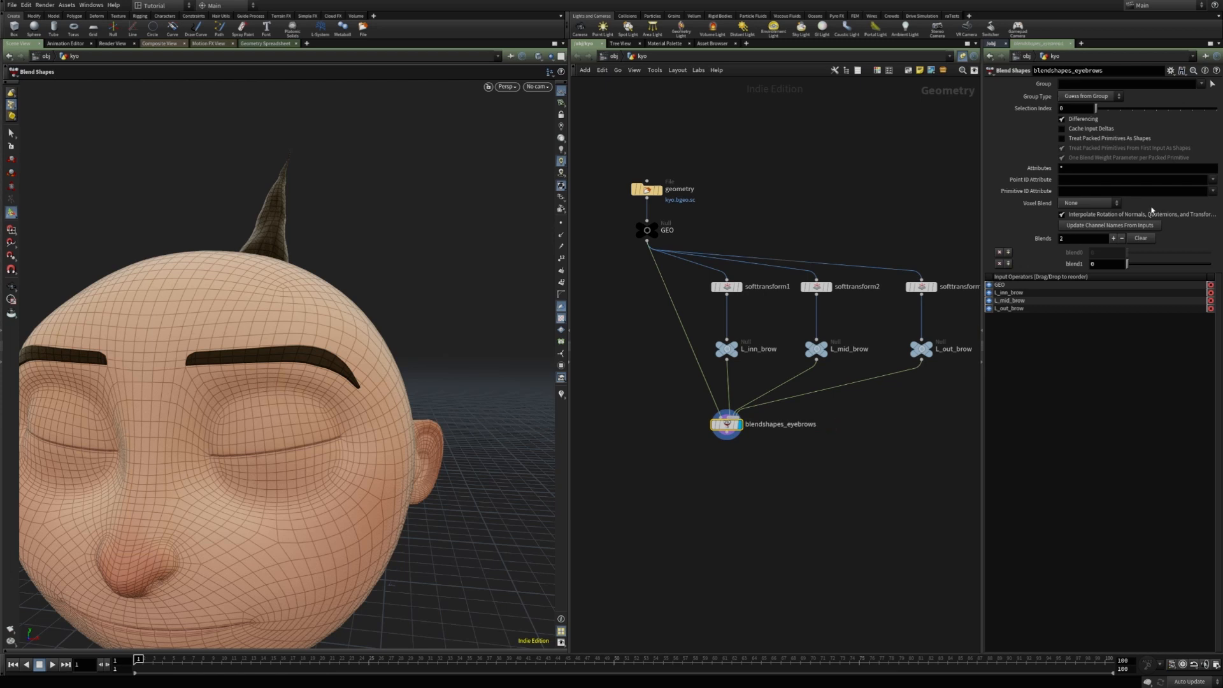
{"action": "left_click", "coordinate": [1134, 226]}
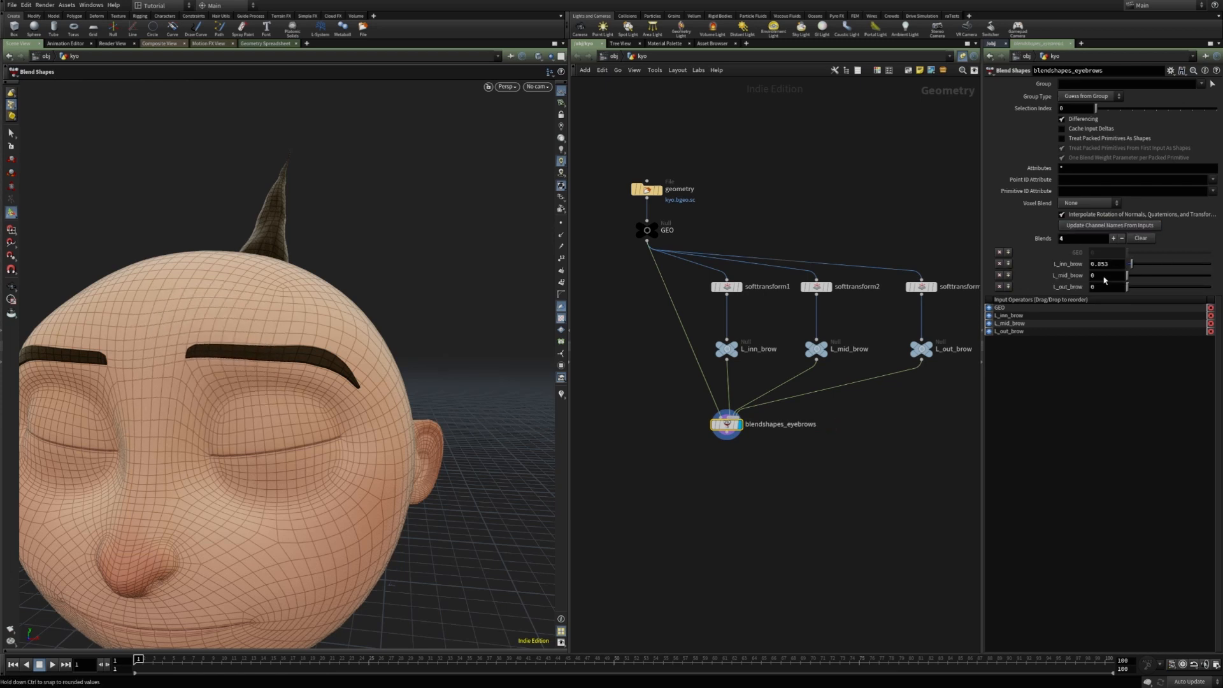
{"action": "mouse_move", "coordinate": [1131, 276]}
{"action": "left_mouse_down"}
{"action": "mouse_move", "coordinate": [1151, 289]}
{"action": "mouse_move", "coordinate": [1120, 293]}
{"action": "left_mouse_up"}
- Duplicate the three brow branches together with their Blend Shapes node and place the copy beside the original set
{"action": "scroll", "coordinate": [858, 522], "scroll_direction": "down", "scroll_amount": 5}
{"action": "left_click_drag", "start_coordinate": [785, 481], "coordinate": [852, 346]}
{"action": "left_click", "coordinate": [913, 447]}
{"action": "middle_click_drag", "start_coordinate": [892, 442], "coordinate": [821, 461]}
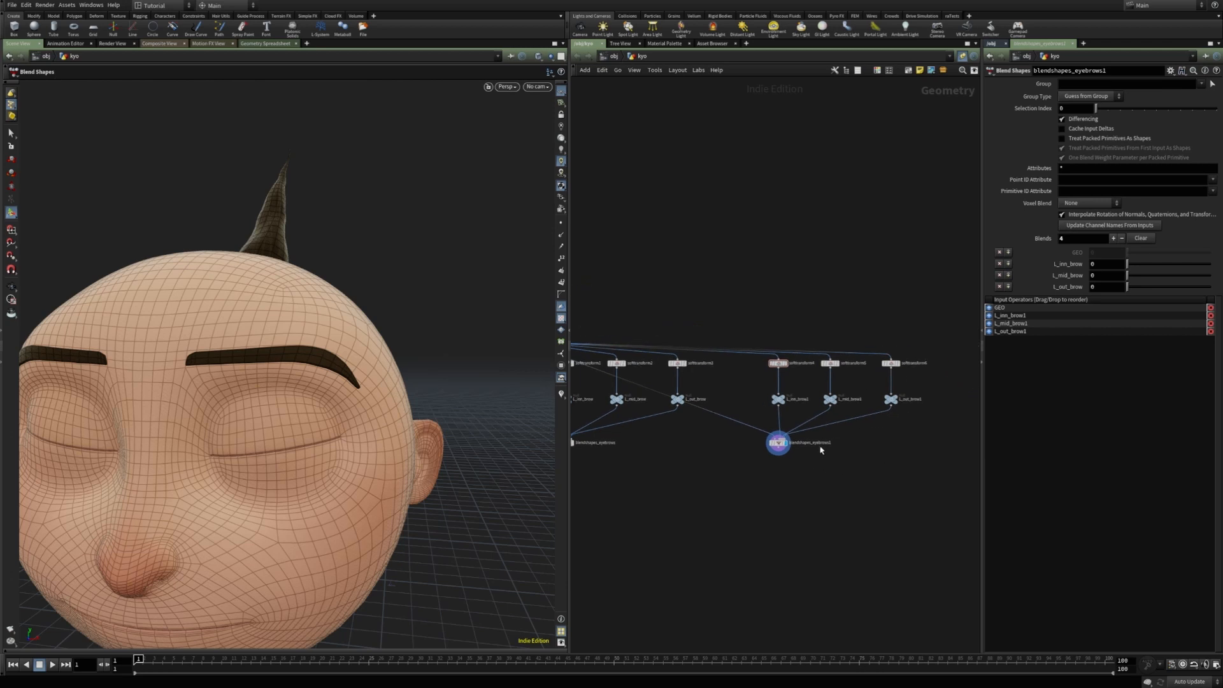
- Replace the first copied soft transform's group with the single point at the left corner of the mouth
{"action": "scroll", "coordinate": [816, 454], "scroll_direction": "up", "scroll_amount": 2}
{"action": "left_click_drag", "start_coordinate": [271, 542], "coordinate": [256, 469], "text": "alt"}
{"action": "scroll", "coordinate": [257, 469], "scroll_direction": "up", "scroll_amount": 3}
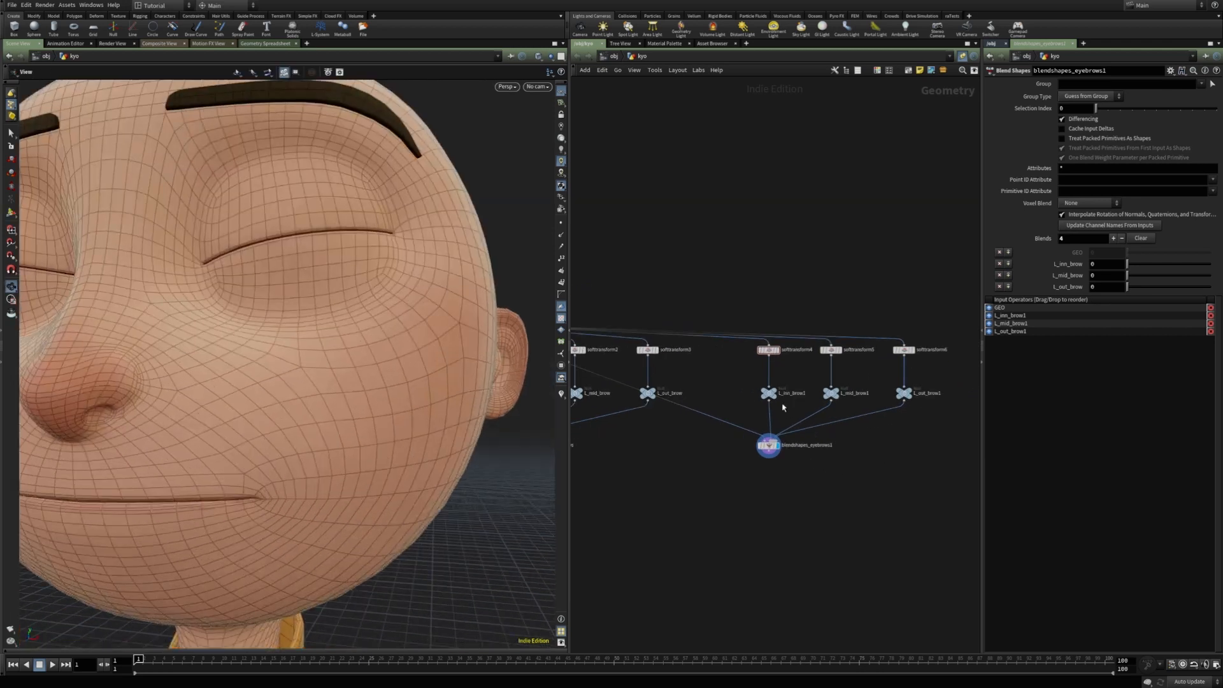
{"action": "left_click", "coordinate": [768, 352]}
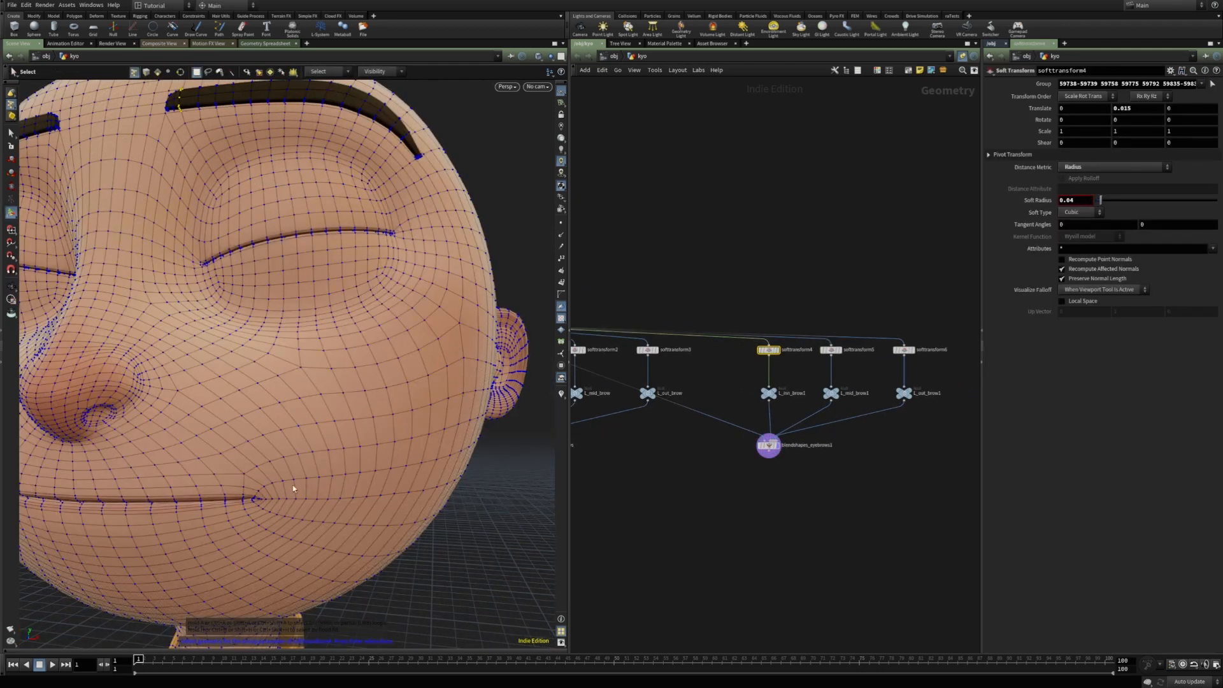
{"action": "left_click", "coordinate": [256, 498]}
{"action": "key", "text": "Return"}
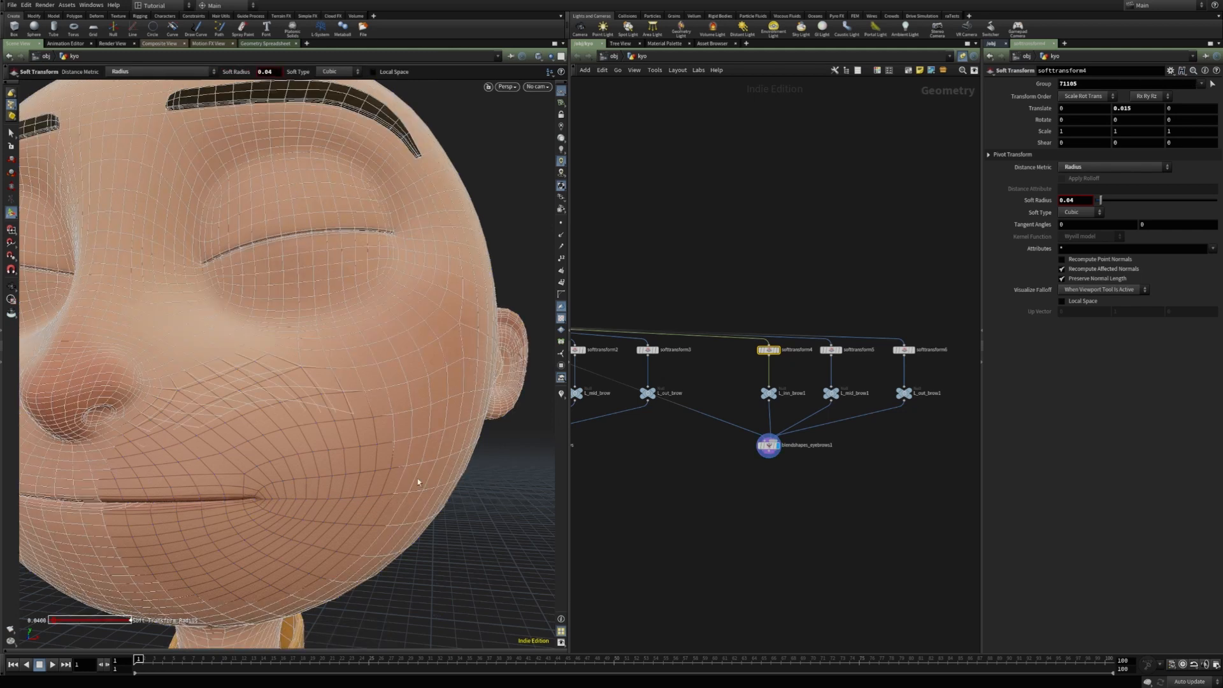
- Rename the null below the mouth corner soft transform to L_up_mouthCorner
{"action": "double_click", "coordinate": [786, 395]}
{"action": "type", "text": "up"}
{"action": "key", "text": "shift+End"}
{"action": "type", "text": "miuthCorner"}
{"action": "key", "text": "Return"}
- Display the L_up_mouthCorner null and inspect the mouth corner shape
{"action": "left_click", "coordinate": [774, 391]}
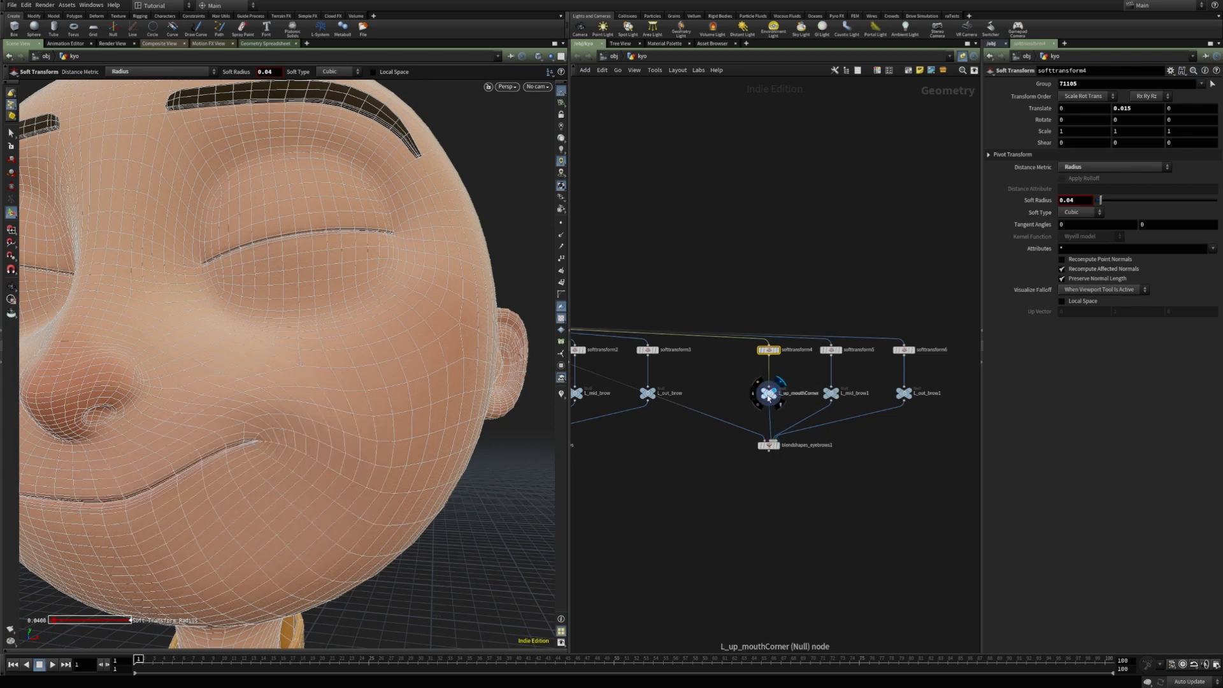
{"action": "mouse_move", "coordinate": [306, 462]}
{"action": "left_mouse_down", "text": "alt"}
{"action": "mouse_move", "coordinate": [276, 451]}
{"action": "mouse_move", "coordinate": [303, 449]}
{"action": "left_mouse_up", "text": "alt"}
{"action": "left_click_drag", "start_coordinate": [207, 453], "coordinate": [267, 453], "text": "alt"}
{"action": "scroll", "coordinate": [806, 416], "scroll_direction": "up", "scroll_amount": 3}
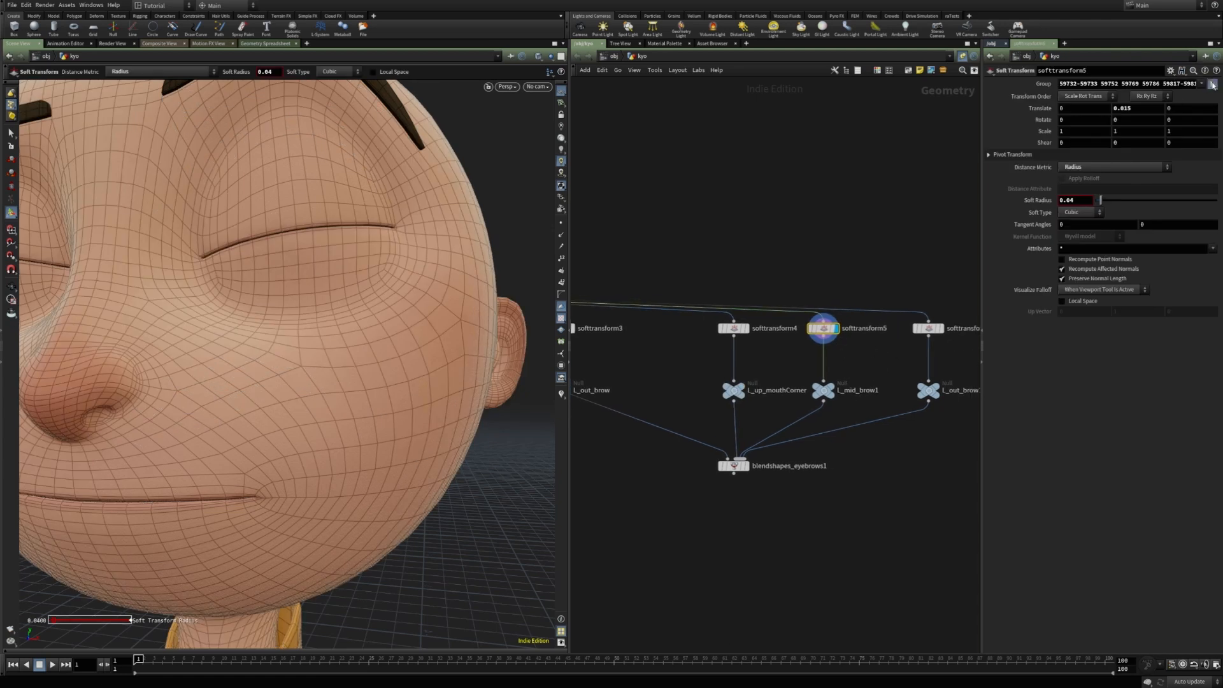
- Set softtransform5's group to the left mouth corner point and its Y translation to -0.015
{"action": "left_click", "coordinate": [1212, 84]}
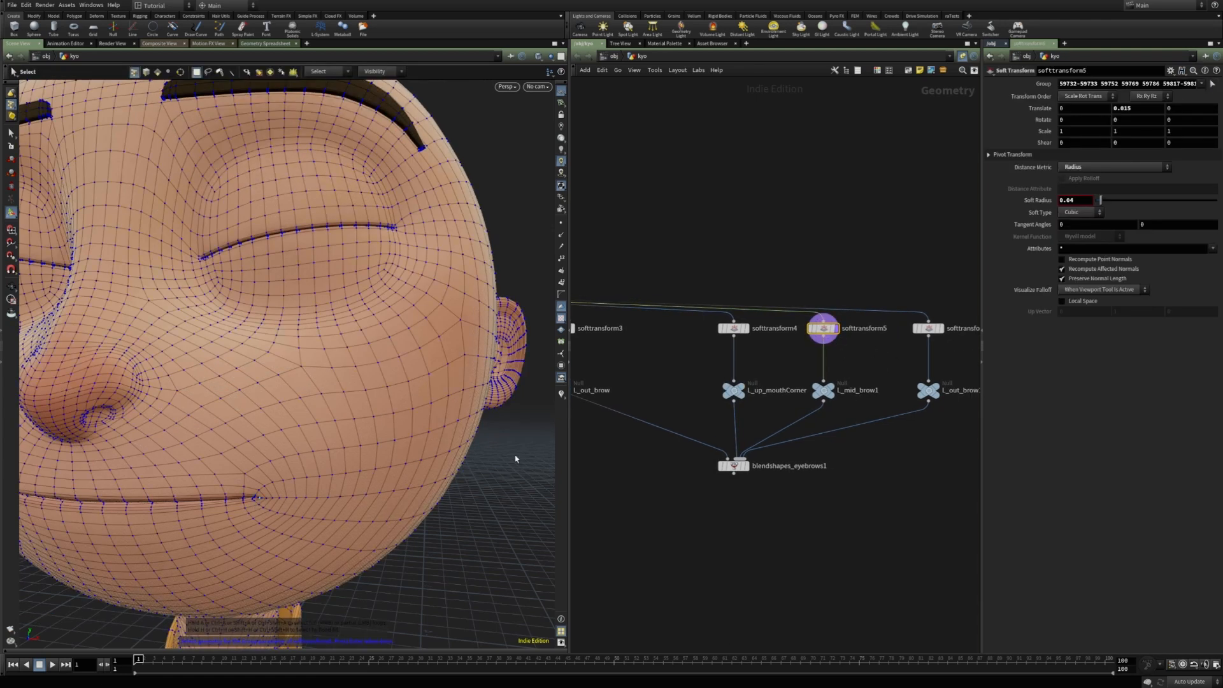
{"action": "key", "text": "Return"}
{"action": "left_click", "coordinate": [1141, 109]}
{"action": "type", "text": "-"}
{"action": "key", "text": "Return"}
- Rename the null below softtransform5 to L_down_mouthCorner
{"action": "double_click", "coordinate": [851, 390]}
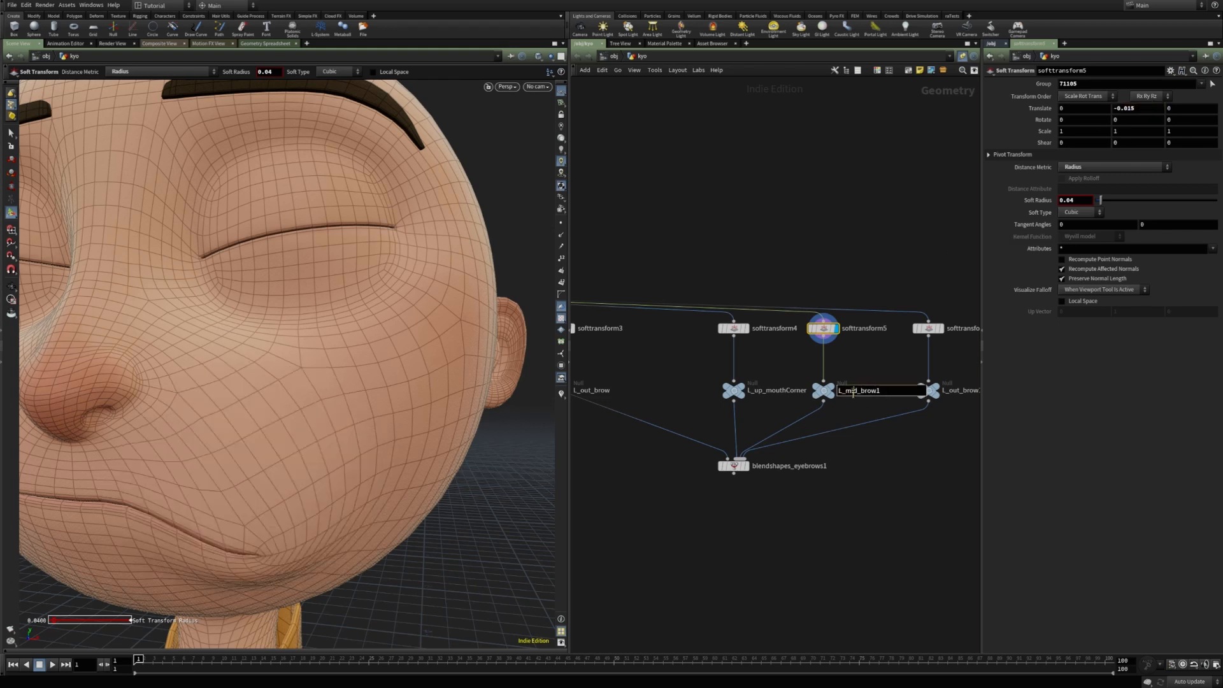
{"action": "key", "text": "BackSpace"}
{"action": "key", "text": "BackSpace"}
{"action": "key", "text": "BackSpace"}
{"action": "type", "text": "doiw"}
{"action": "key", "text": "BackSpace"}
{"action": "key", "text": "BackSpace"}
{"action": "type", "text": "wn"}
{"action": "key", "text": "BackSpace"}
{"action": "key", "text": "BackSpace"}
{"action": "key", "text": "BackSpace"}
{"action": "key", "text": "BackSpace"}
{"action": "key", "text": "BackSpace"}
{"action": "type", "text": "mouthCorner"}
{"action": "key", "text": "Return"}
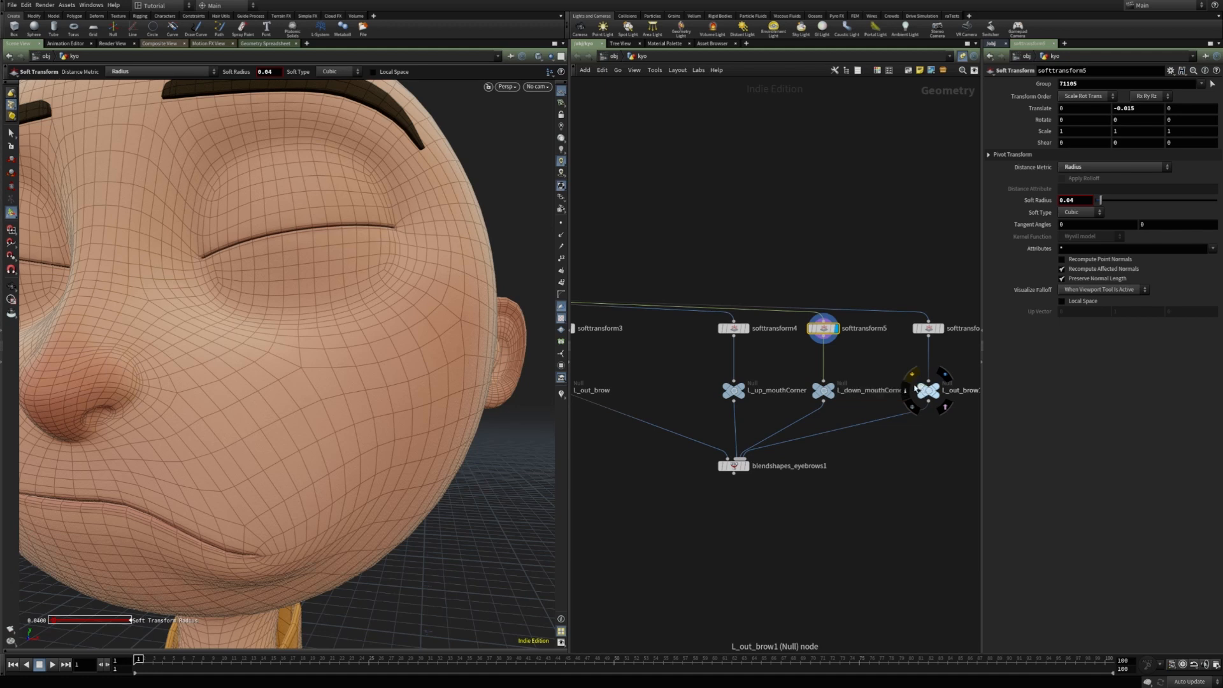
- Replace softtransform6's group with the single point at the left corner of the mouth
{"action": "middle_click_drag", "start_coordinate": [915, 469], "coordinate": [779, 508]}
{"action": "left_click", "coordinate": [855, 370]}
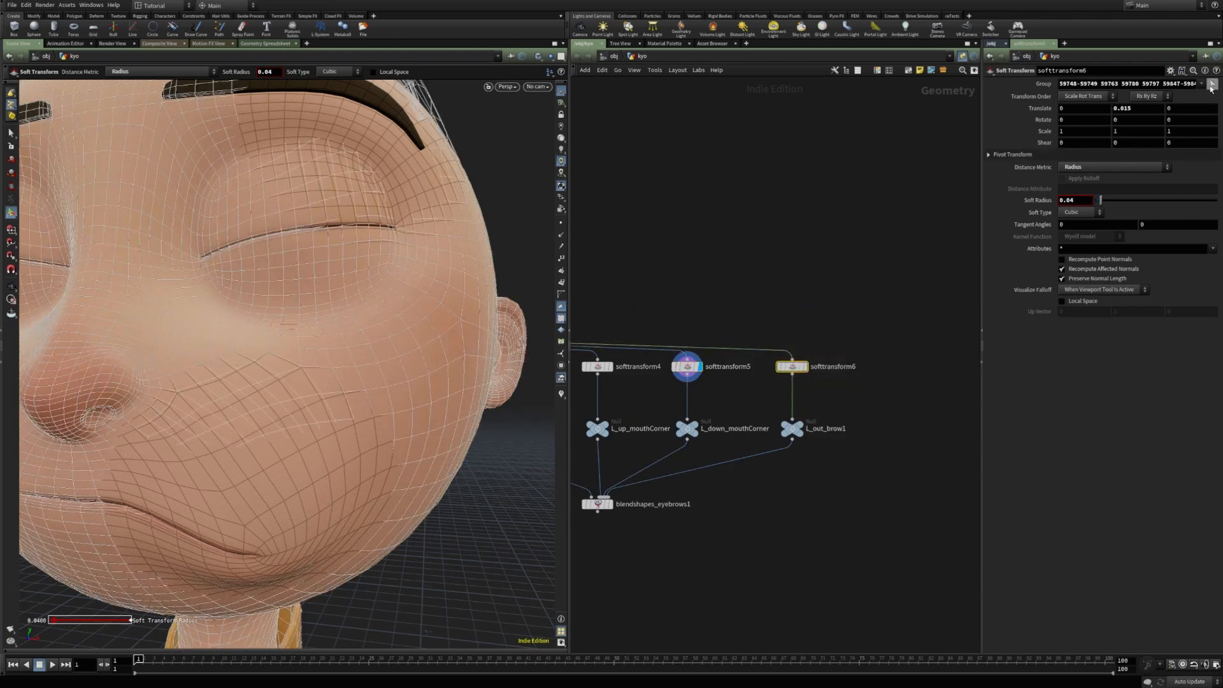
{"action": "key", "text": "s"}
{"action": "left_click", "coordinate": [263, 499]}
{"action": "key", "text": "Return"}
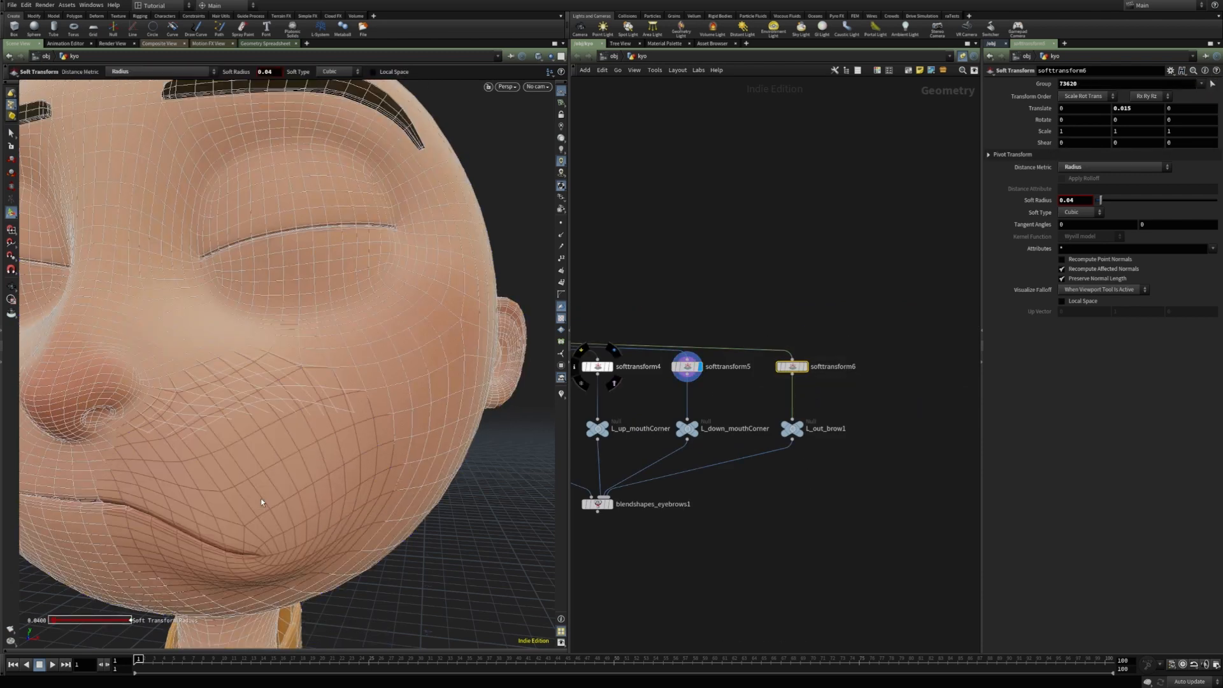
- Set softtransform6's translation to 0.015 in X and 0 in Y
{"action": "left_click", "coordinate": [1075, 108]}
{"action": "key", "text": "Tab"}
{"action": "type", "text": "0"}
{"action": "key", "text": "Tab"}
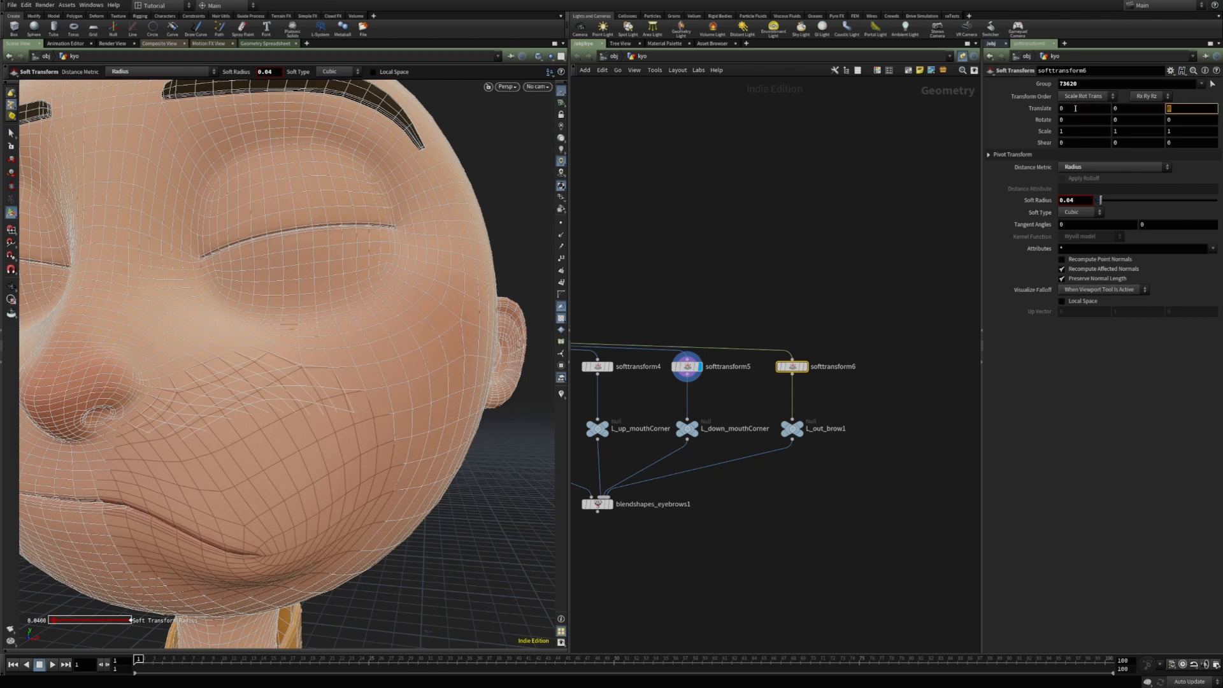
{"action": "left_click", "coordinate": [1075, 108]}
{"action": "type", "text": "0.015"}
{"action": "key", "text": "Return"}
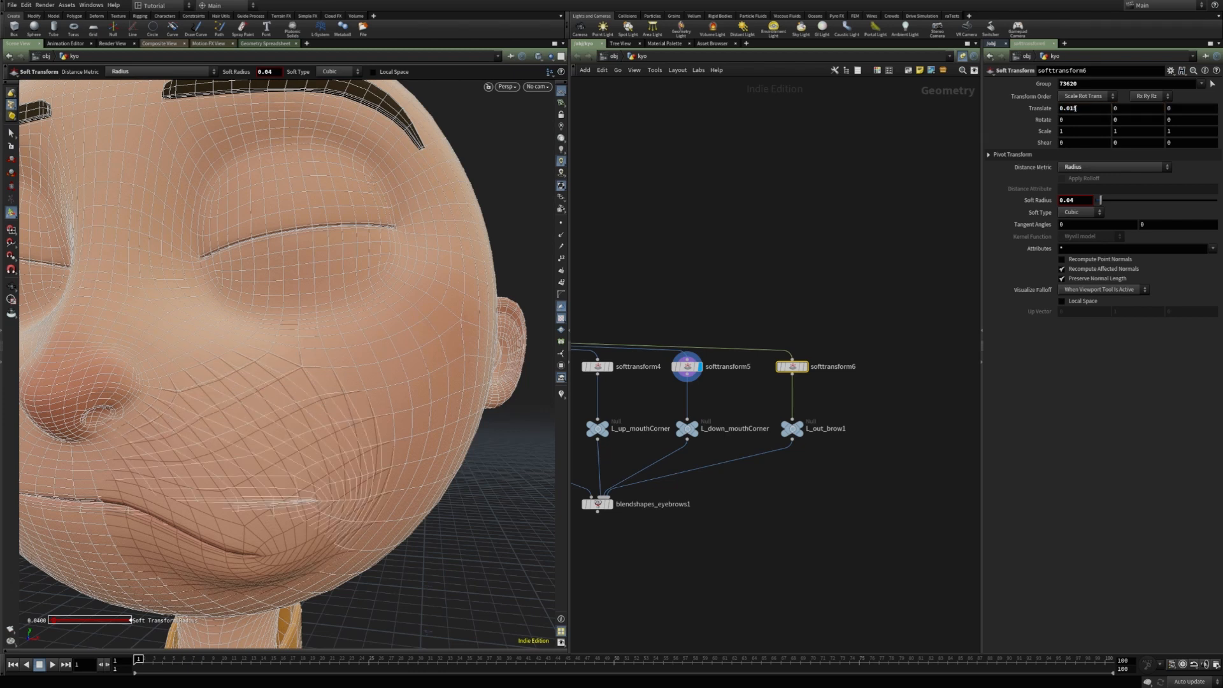
- Rename the null below softtransform6 to L_out_mouthCorner
{"action": "double_click", "coordinate": [827, 429]}
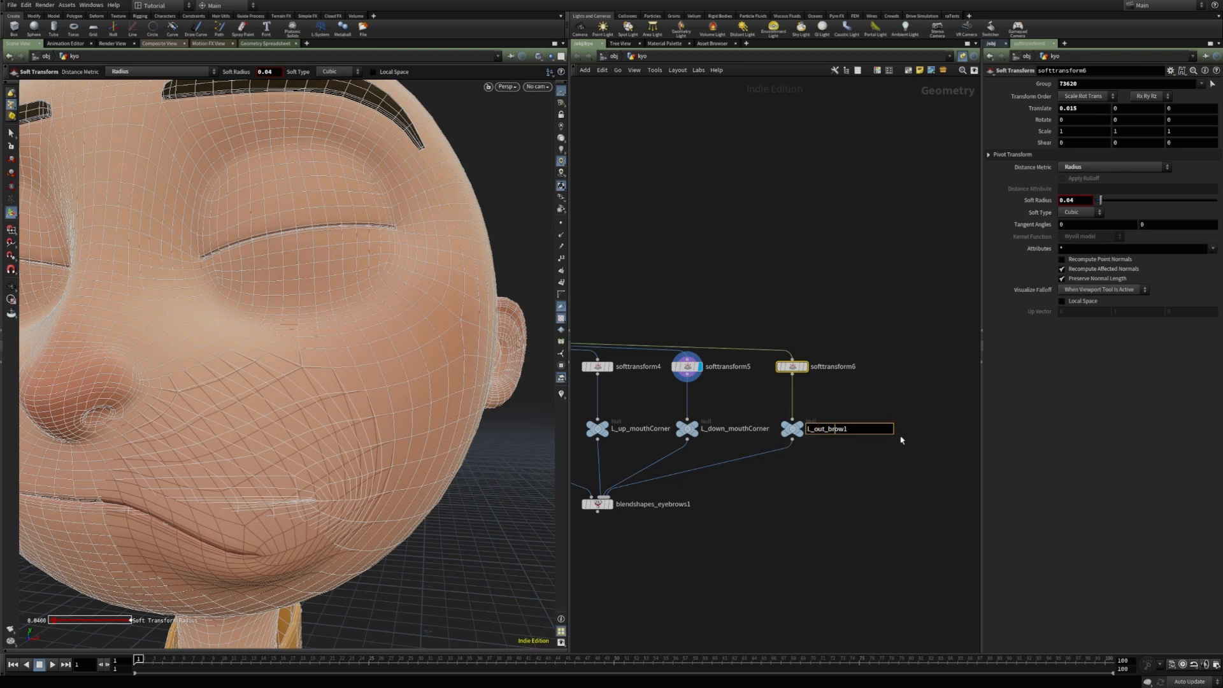
{"action": "key", "text": "Delete"}
{"action": "key", "text": "shift+End"}
{"action": "type", "text": "mouthCorner"}
{"action": "key", "text": "Return"}
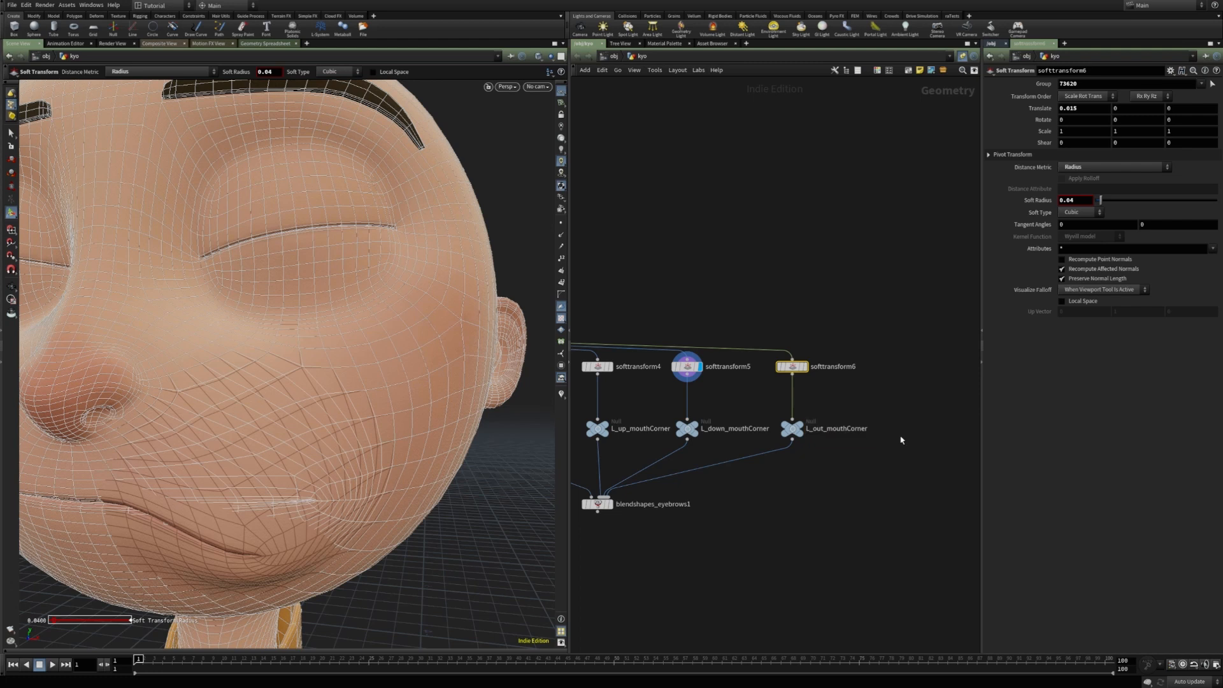
- Duplicate the L_out_mouthCorner branch beside the original and rename the copied null L_inn_mouthCorner
{"action": "left_click_drag", "start_coordinate": [816, 466], "coordinate": [766, 343]}
{"action": "left_click_drag", "start_coordinate": [791, 366], "coordinate": [919, 367], "text": "alt"}
{"action": "middle_click_drag", "start_coordinate": [899, 495], "coordinate": [725, 507]}
{"action": "left_click", "coordinate": [777, 442]}
{"action": "key", "text": "BackSpace"}
{"action": "key", "text": "BackSpace"}
{"action": "key", "text": "BackSpace"}
{"action": "type", "text": "inn"}
{"action": "key", "text": "Return"}
- Set the X translation of the soft transform above L_inn_mouthCorner to -0.015
{"action": "left_click", "coordinate": [744, 377]}
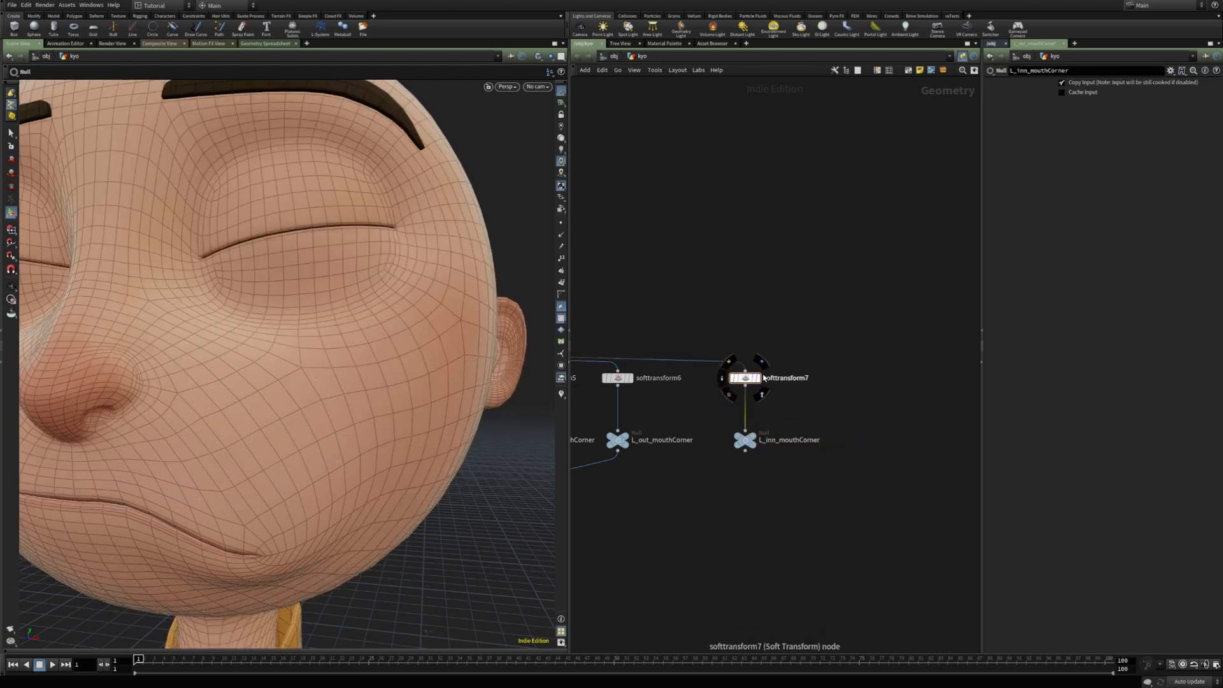
{"action": "key", "text": "Return"}
{"action": "left_click", "coordinate": [1080, 113]}
{"action": "type", "text": "-"}
{"action": "key", "text": "Return"}
- Connect L_inn_mouthCorner to the mouth corner Blend Shapes node and rename that node blendshapes_mouthCorner
{"action": "mouse_move", "coordinate": [753, 441]}
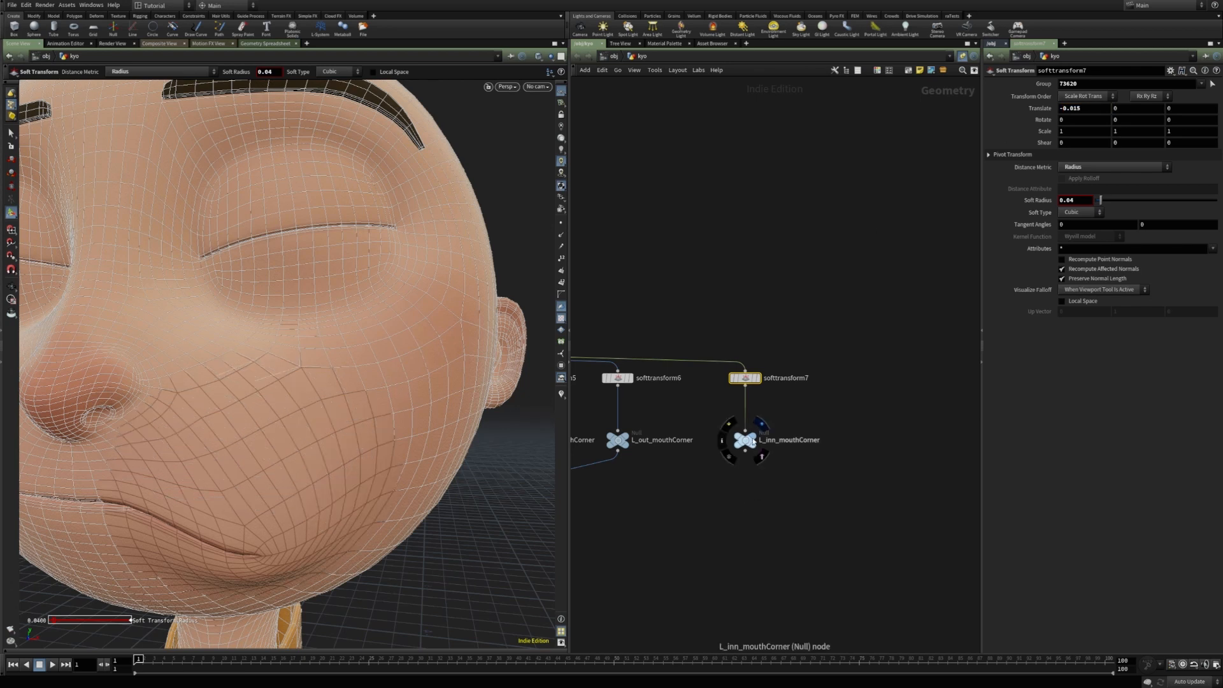
{"action": "middle_click_drag", "start_coordinate": [650, 537], "coordinate": [816, 468]}
{"action": "left_click", "coordinate": [650, 447]}
{"action": "left_click_drag", "start_coordinate": [653, 447], "coordinate": [736, 451]}
{"action": "type", "text": "mouthCorner"}
{"action": "key", "text": "Return"}
- Display blendshapes_mouthCorner, update its channel names from the inputs and try out its mouth corner weights
{"action": "middle_click_drag", "start_coordinate": [580, 489], "coordinate": [761, 518]}
{"action": "left_click", "coordinate": [660, 465]}
{"action": "left_click", "coordinate": [647, 464]}
{"action": "scroll", "coordinate": [761, 518], "scroll_direction": "down", "scroll_amount": 3}
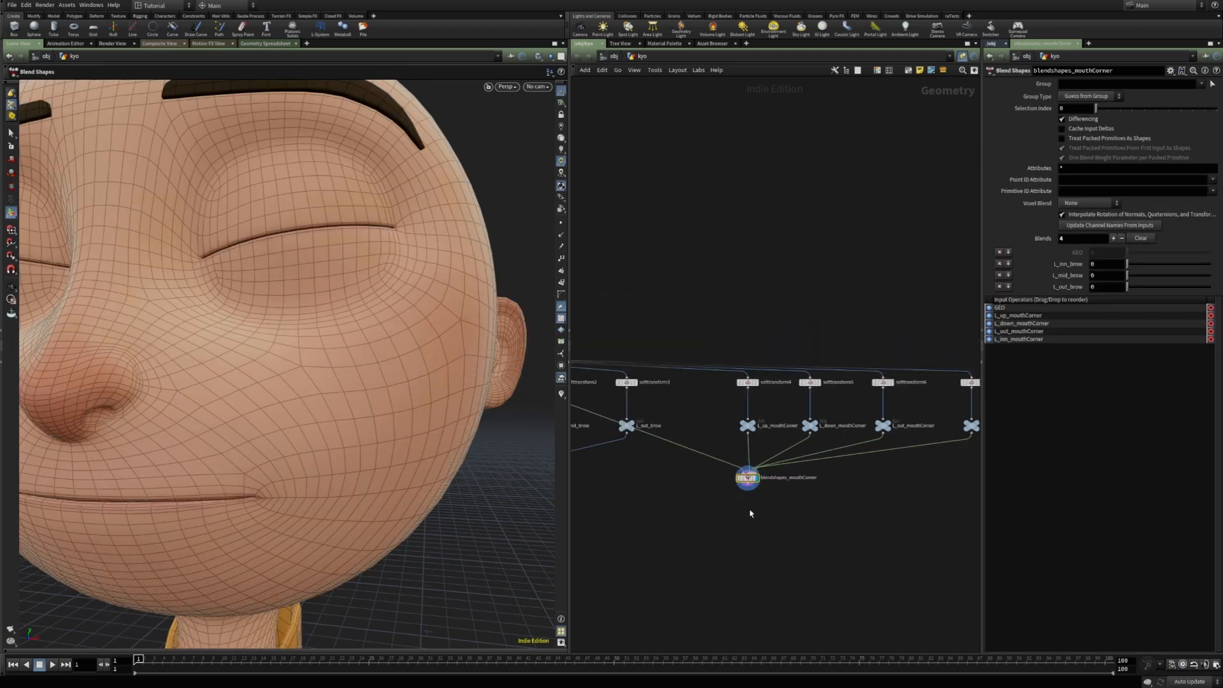
{"action": "left_click", "coordinate": [1108, 227]}
{"action": "left_click_drag", "start_coordinate": [1126, 275], "coordinate": [1054, 275]}
{"action": "left_click_drag", "start_coordinate": [1128, 288], "coordinate": [1049, 302]}
- Add a new Blend Shapes node below the eyebrow and mouth corner branches
{"action": "scroll", "coordinate": [650, 547], "scroll_direction": "down", "scroll_amount": 3}
{"action": "middle_click_drag", "start_coordinate": [651, 534], "coordinate": [791, 450]}
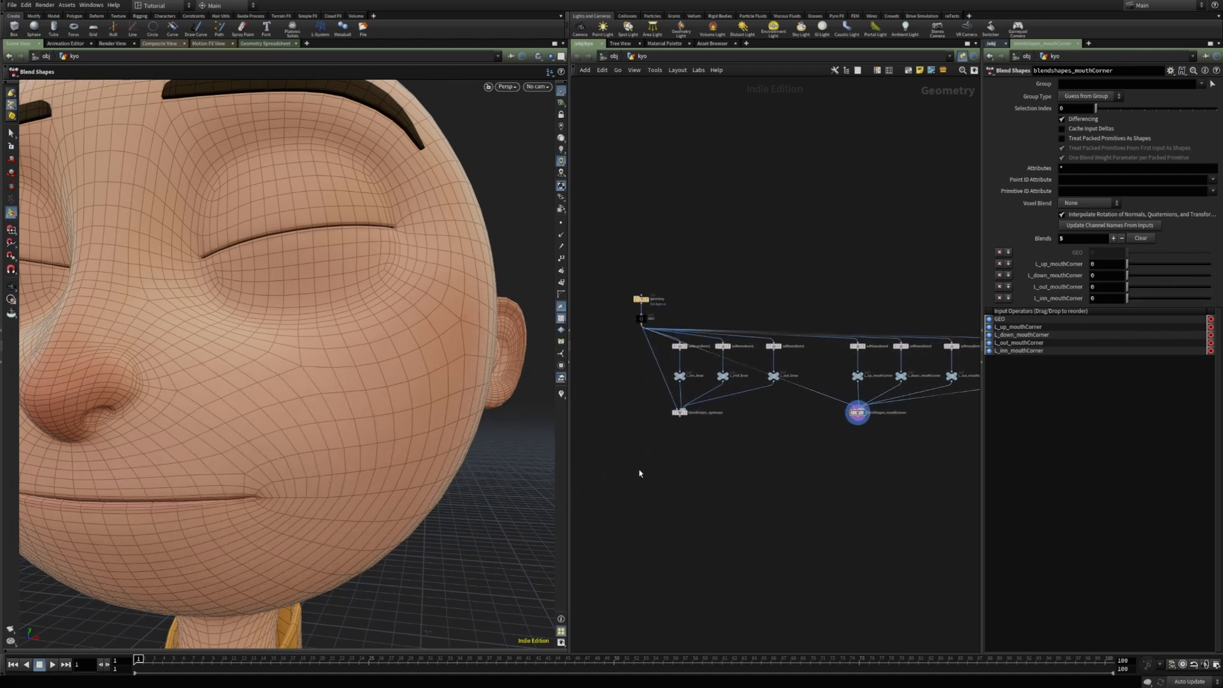
{"action": "key", "text": "Tab"}
{"action": "type", "text": "blend"}
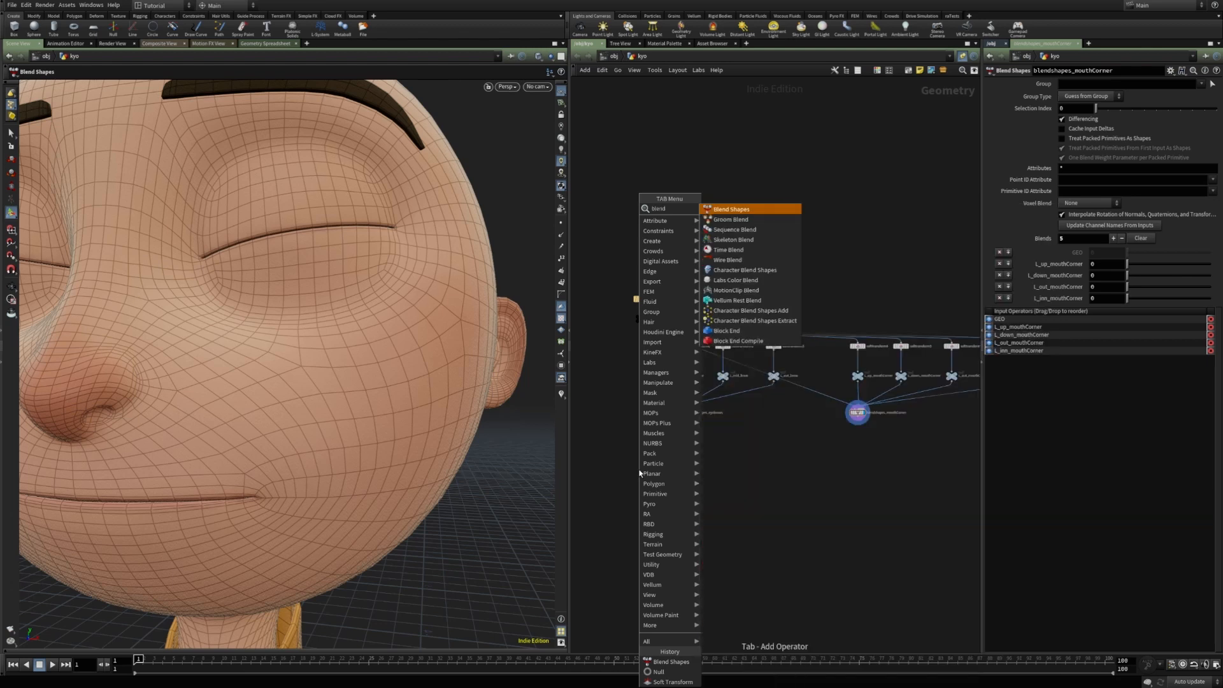
{"action": "key", "text": "Return"}
{"action": "left_click", "coordinate": [639, 473]}
- Wire GEO, blendshapes_eyebrows and blendshapes_mouthCorner into the new Blend Shapes node
{"action": "scroll", "coordinate": [582, 493], "scroll_direction": "up", "scroll_amount": 3}
{"action": "left_click_drag", "start_coordinate": [659, 456], "coordinate": [667, 252]}
{"action": "left_click_drag", "start_coordinate": [665, 463], "coordinate": [675, 464]}
{"action": "left_click", "coordinate": [677, 456]}
{"action": "left_click", "coordinate": [722, 385]}
{"action": "left_click", "coordinate": [678, 457]}
{"action": "middle_click_drag", "start_coordinate": [835, 436], "coordinate": [775, 451]}
{"action": "left_click", "coordinate": [918, 404]}
{"action": "middle_click_drag", "start_coordinate": [687, 456], "coordinate": [708, 456]}
- Display the new Blend Shapes node and rename it blendshapes_face
{"action": "left_click", "coordinate": [644, 476]}
{"action": "double_click", "coordinate": [662, 476]}
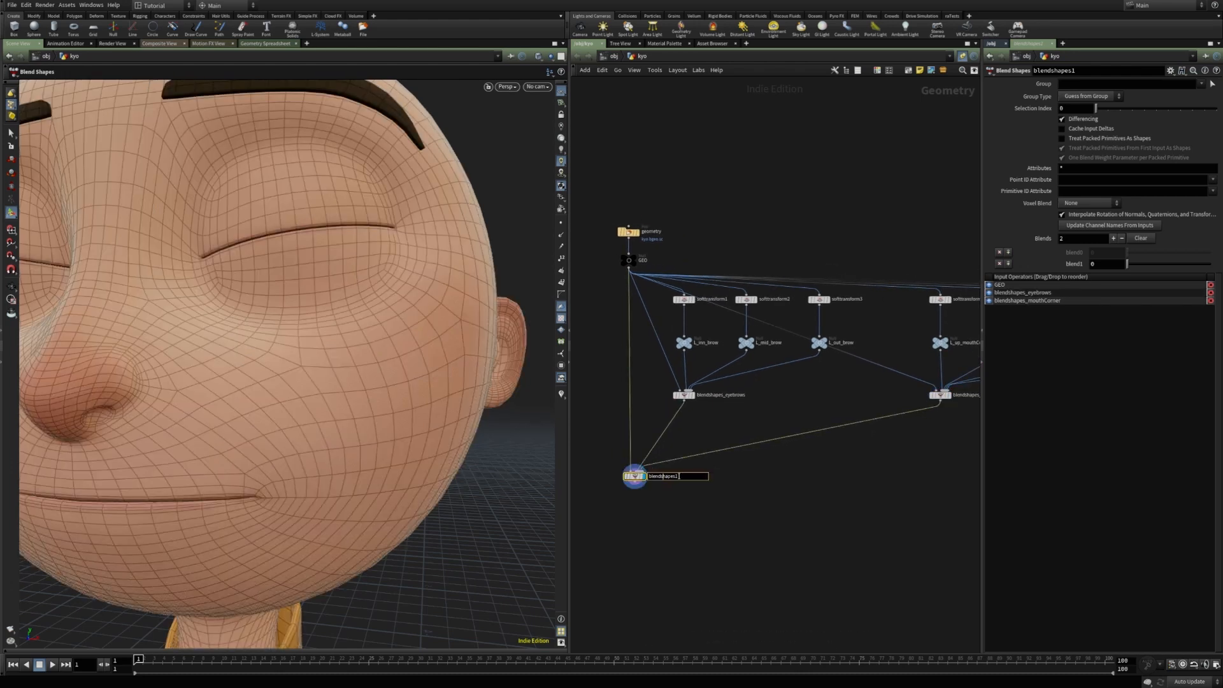
{"action": "type", "text": "_face"}
{"action": "key", "text": "Return"}
- Add a displayed null named OUT below blendshapes_face
{"action": "left_click", "coordinate": [652, 514]}
{"action": "key", "text": "c"}
{"action": "left_click", "coordinate": [653, 492]}
{"action": "left_click", "coordinate": [633, 530]}
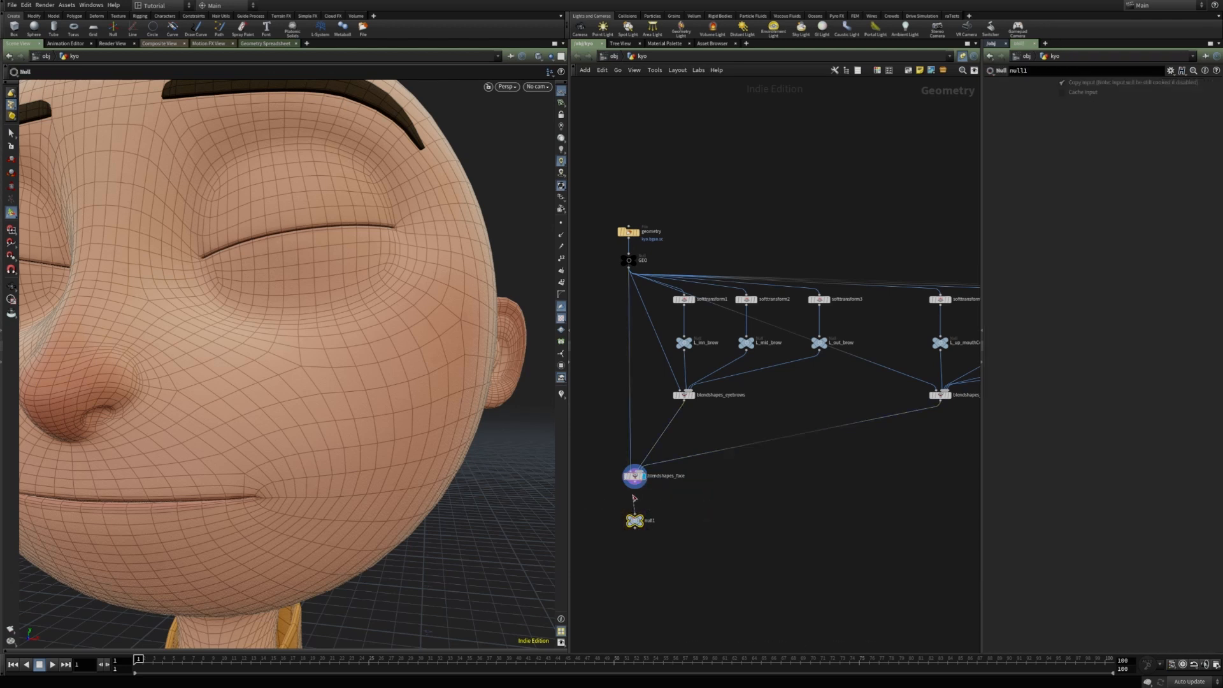
{"action": "double_click", "coordinate": [638, 521]}
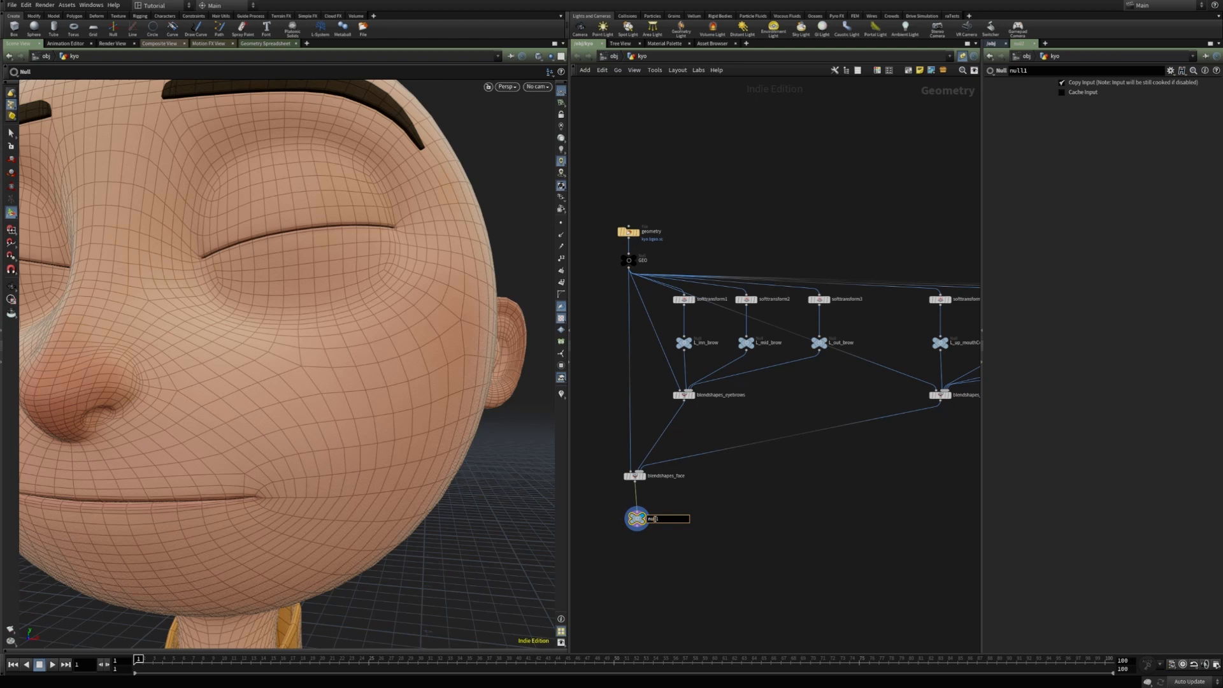
{"action": "type", "text": "OUT"}
{"action": "key", "text": "Return"}
{"action": "scroll", "coordinate": [764, 500], "scroll_direction": "down", "scroll_amount": 3}
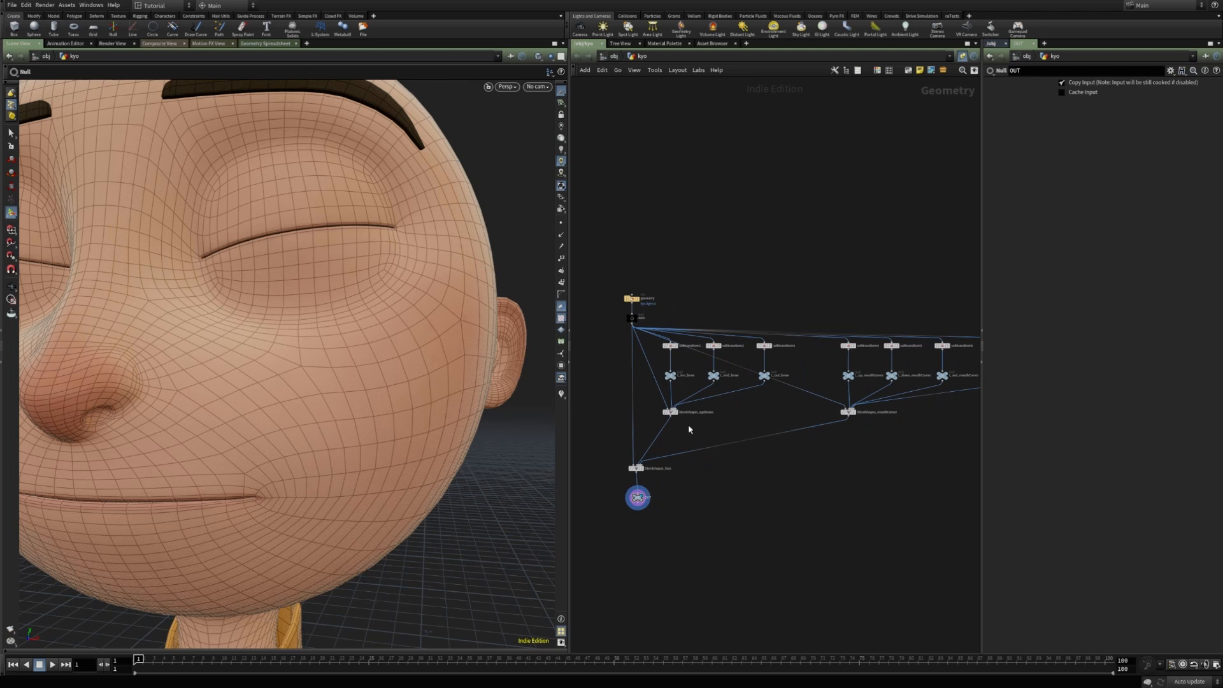
- Review the blendshapes_face node, the eyebrow branches feeding it and the character's whole head
{"action": "left_click_drag", "start_coordinate": [608, 449], "coordinate": [663, 486]}
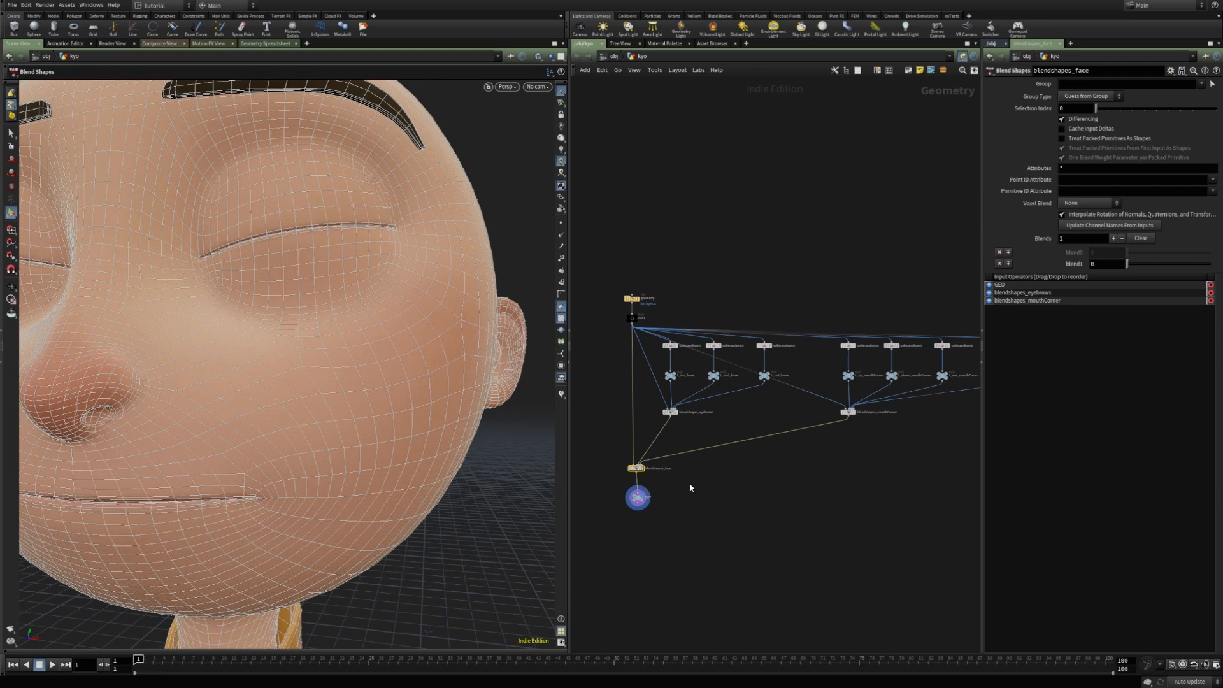
{"action": "left_click_drag", "start_coordinate": [658, 303], "coordinate": [788, 426]}
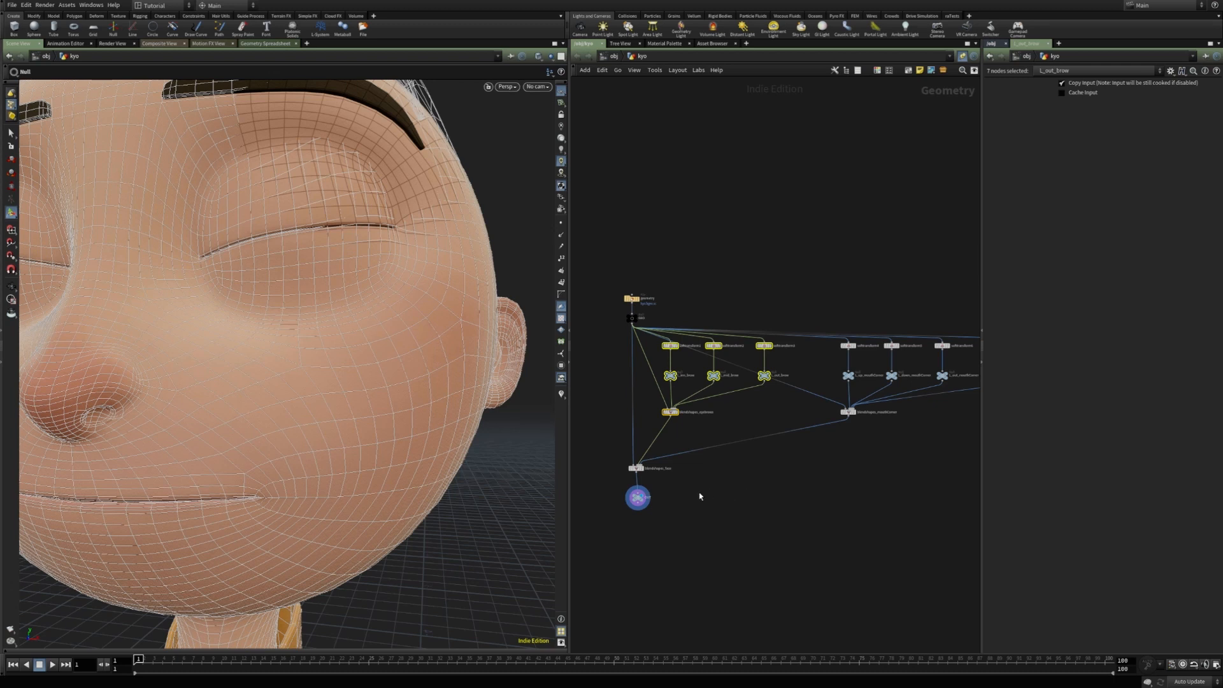
{"action": "left_click_drag", "start_coordinate": [602, 456], "coordinate": [668, 483]}
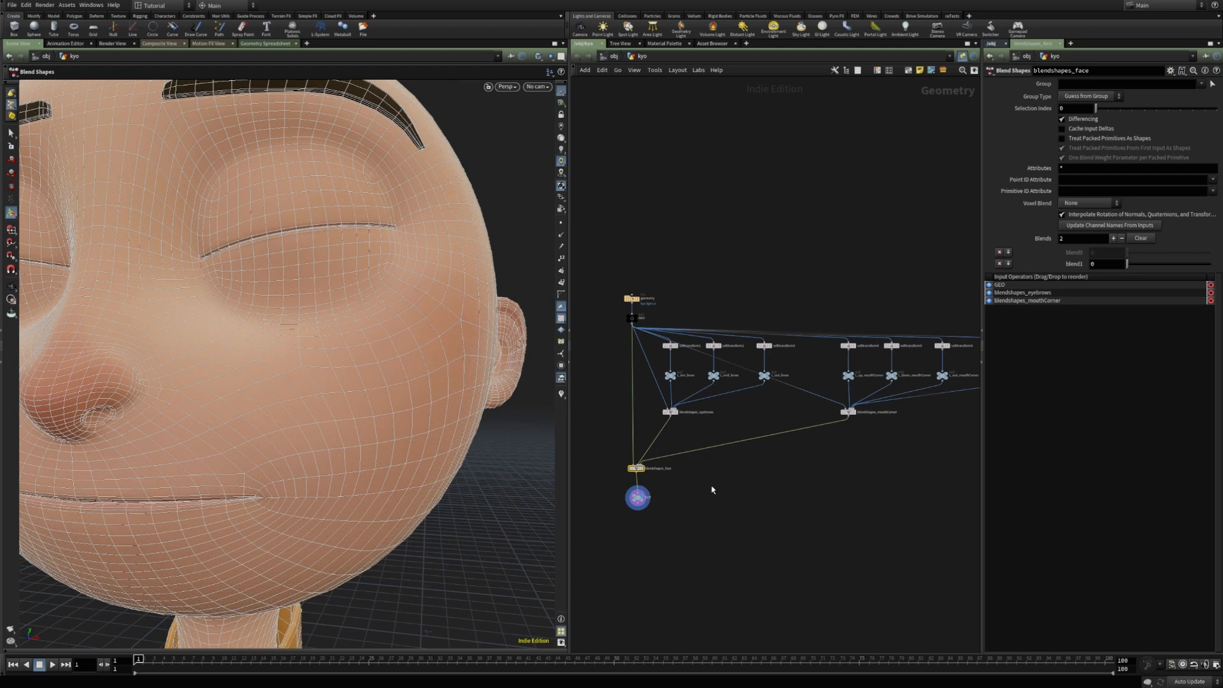
{"action": "right_click_drag", "start_coordinate": [456, 401], "coordinate": [344, 407], "text": "alt"}
{"action": "left_click_drag", "start_coordinate": [344, 407], "coordinate": [438, 412], "text": "alt"}
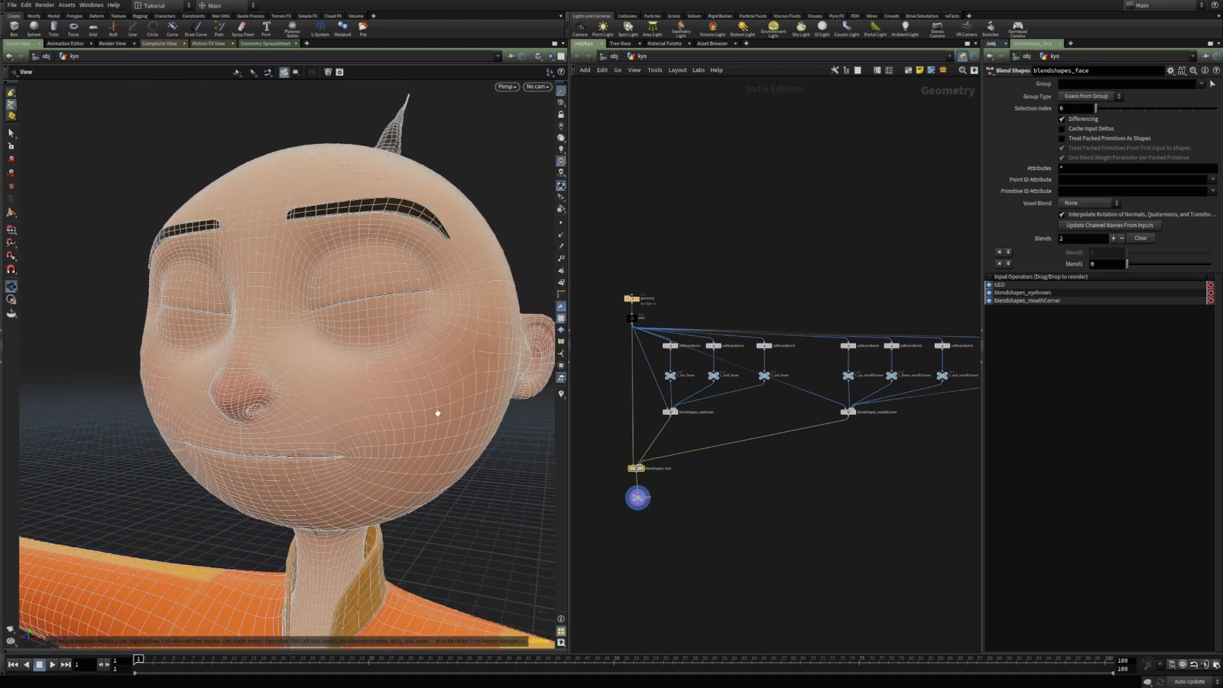
{"action": "right_click_drag", "start_coordinate": [437, 412], "coordinate": [382, 412], "text": "alt"}
{"action": "left_click_drag", "start_coordinate": [382, 411], "coordinate": [356, 411], "text": "alt"}
{"action": "left_click", "coordinate": [761, 553]}
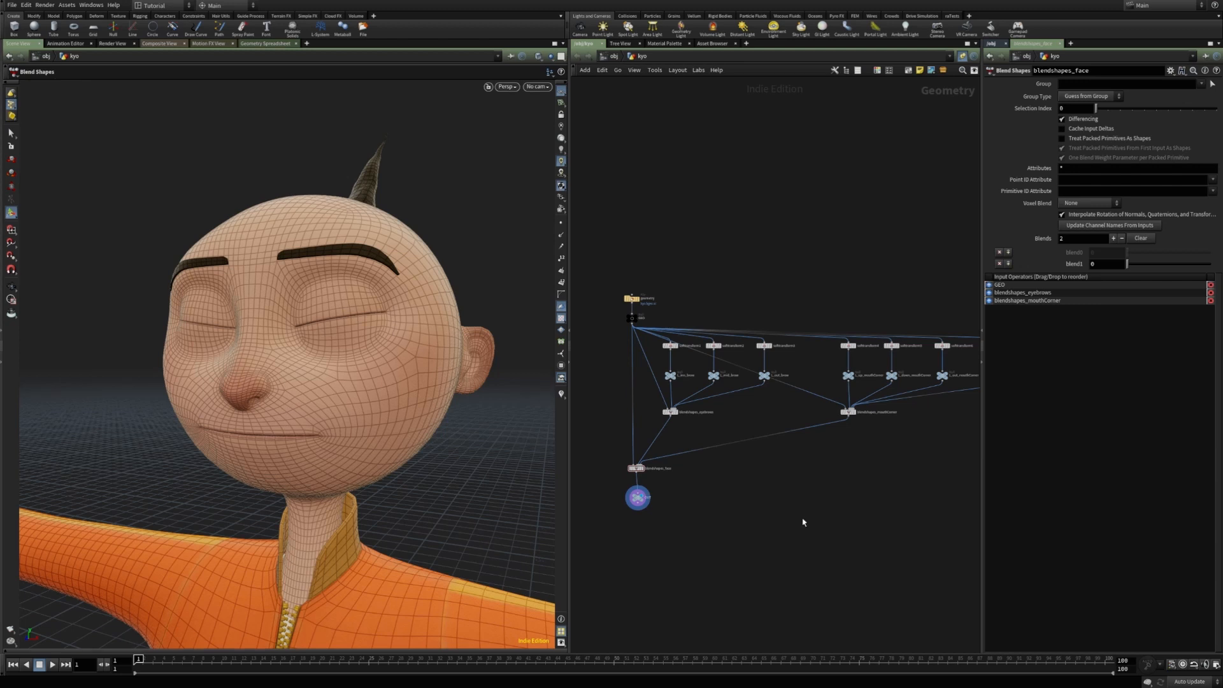
- Update blendshapes_face's channel names from its inputs and set the eyebrow and mouth corner weights to 1
{"action": "left_click", "coordinate": [1108, 225]}
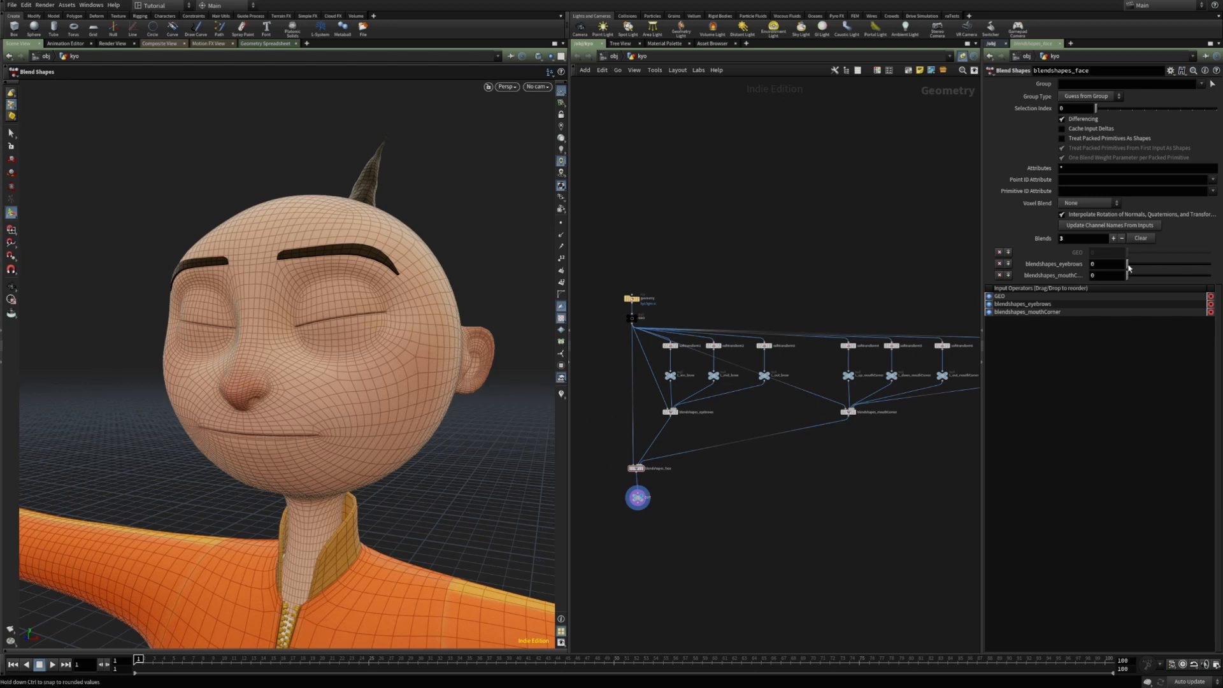
{"action": "left_click_drag", "start_coordinate": [1127, 266], "coordinate": [1210, 263]}
{"action": "left_click_drag", "start_coordinate": [1133, 275], "coordinate": [1210, 275]}
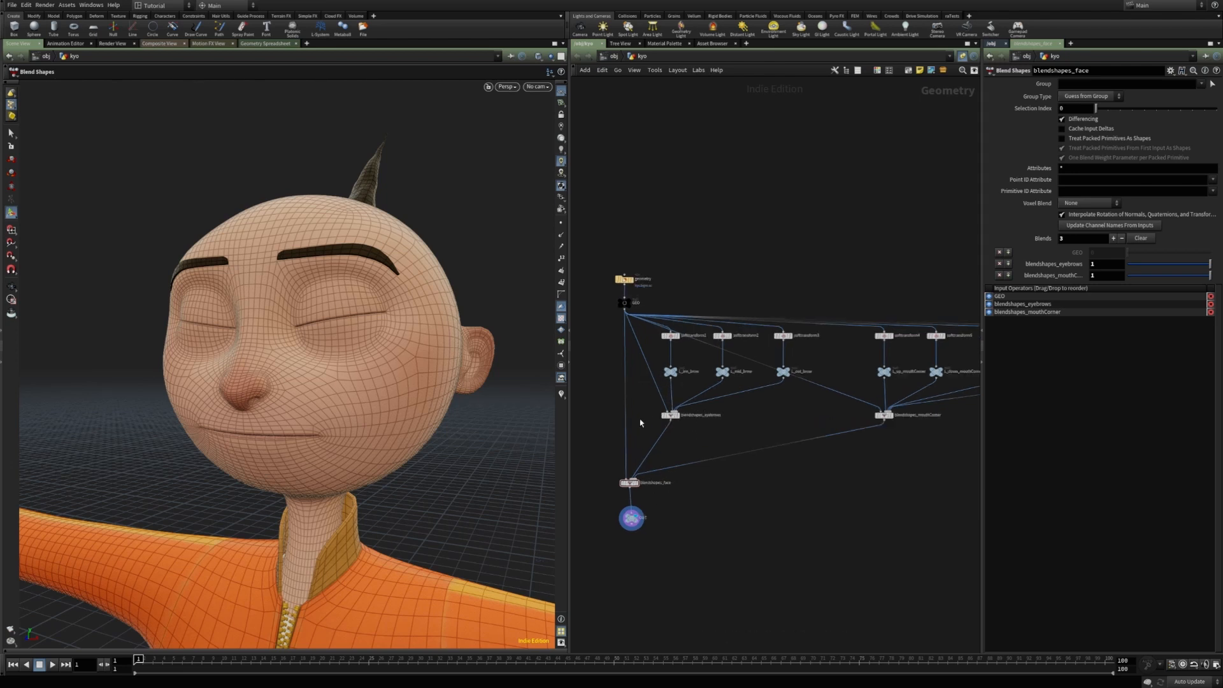
- Keyframe L_inn_brow, L_mid_brow and L_out_brow of blendshapes_eyebrows at 0 on frame 1
{"action": "left_click", "coordinate": [670, 411]}
{"action": "mouse_move", "coordinate": [742, 412]}
{"action": "middle_mouse_down"}
{"action": "mouse_move", "coordinate": [764, 423]}
{"action": "mouse_move", "coordinate": [727, 406]}
{"action": "middle_mouse_up"}
{"action": "left_click", "coordinate": [615, 517]}
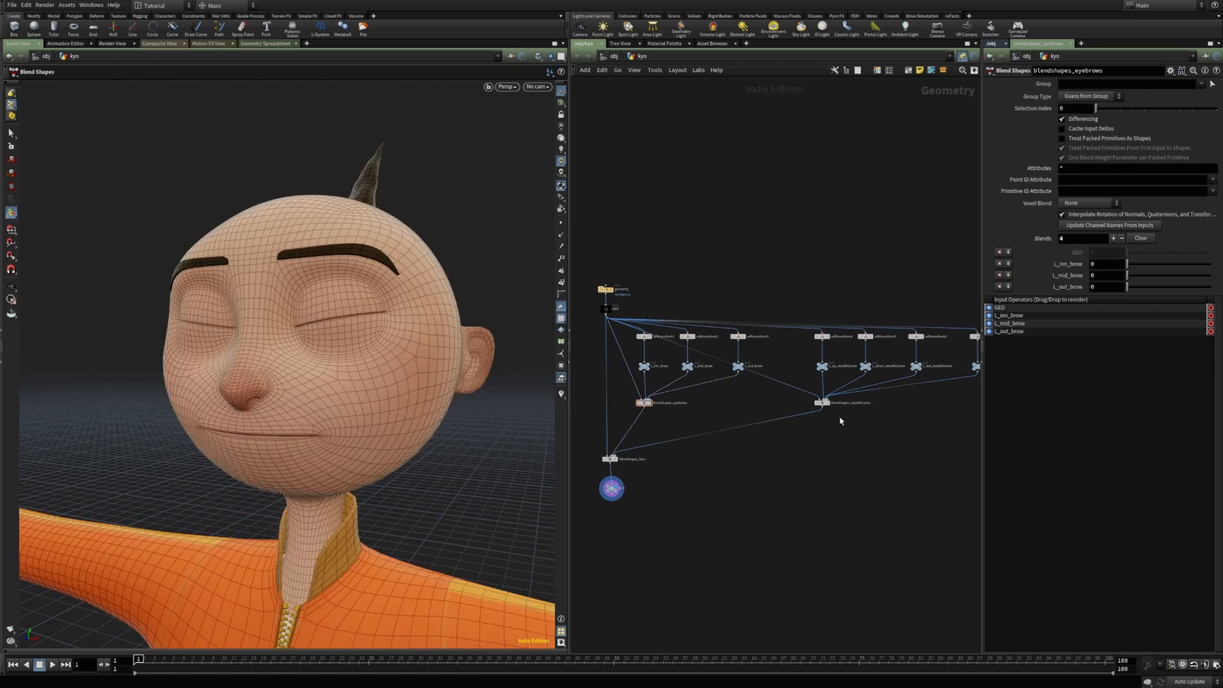
{"action": "scroll", "coordinate": [832, 445], "scroll_direction": "down", "scroll_amount": 5}
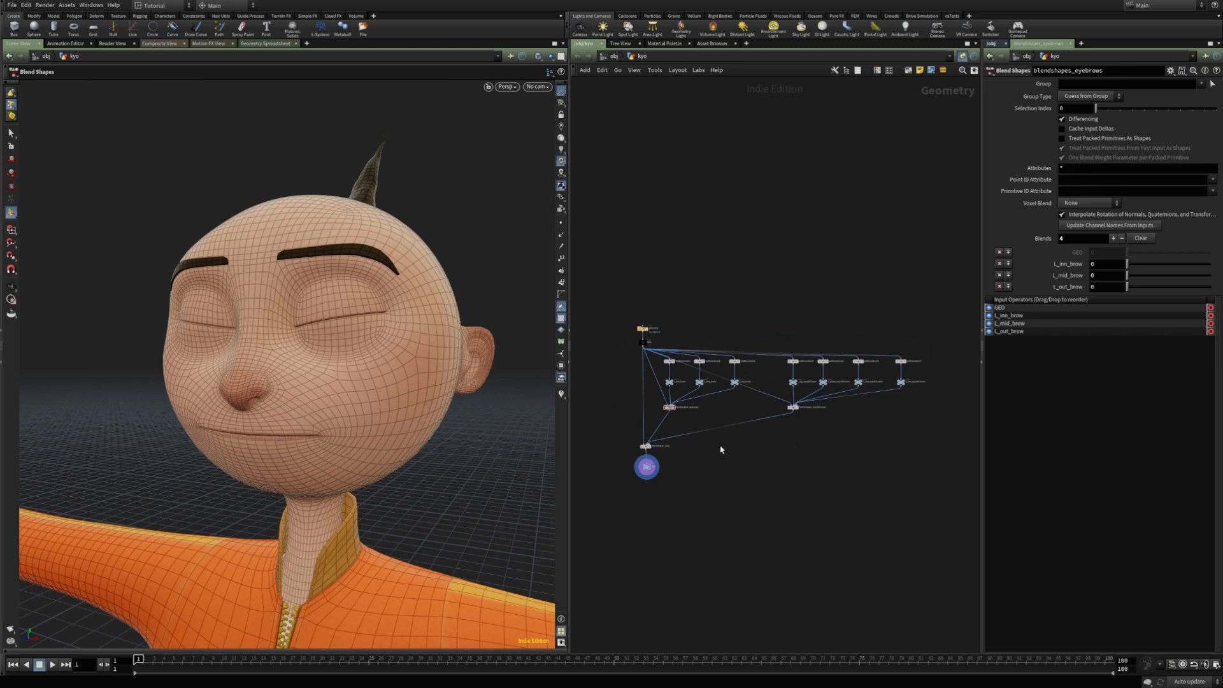
{"action": "scroll", "coordinate": [661, 405], "scroll_direction": "up", "scroll_amount": 1}
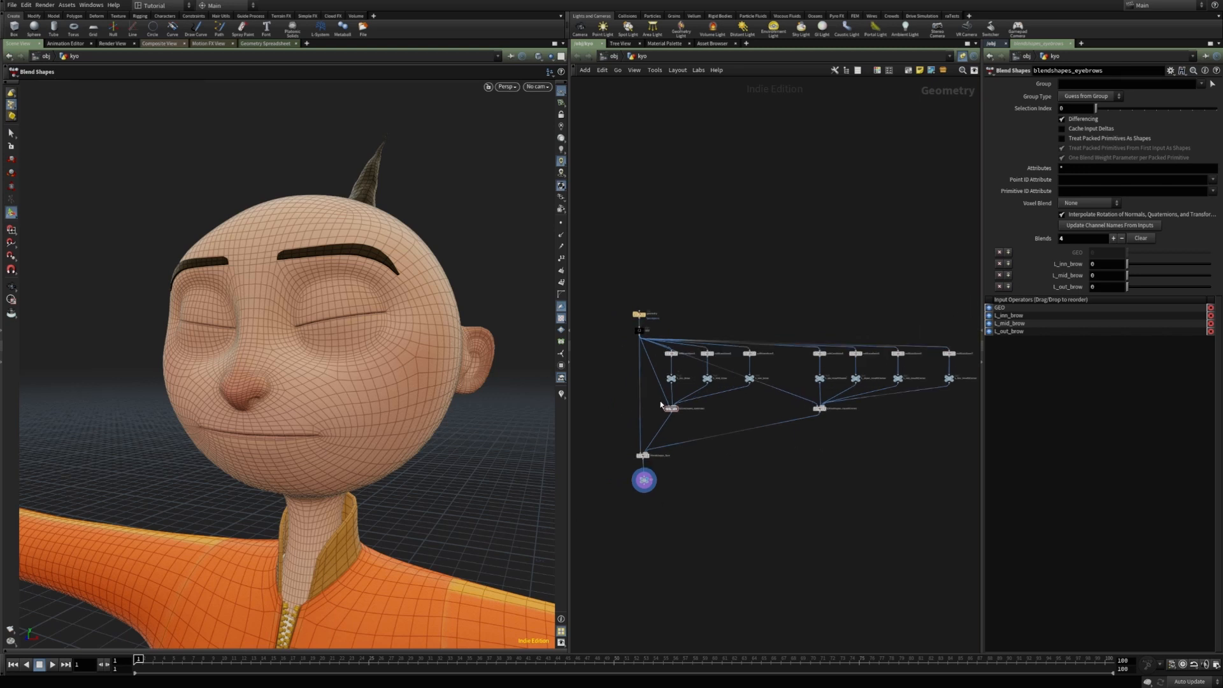
{"action": "left_click", "coordinate": [667, 409]}
{"action": "left_click", "coordinate": [1060, 264], "text": "alt"}
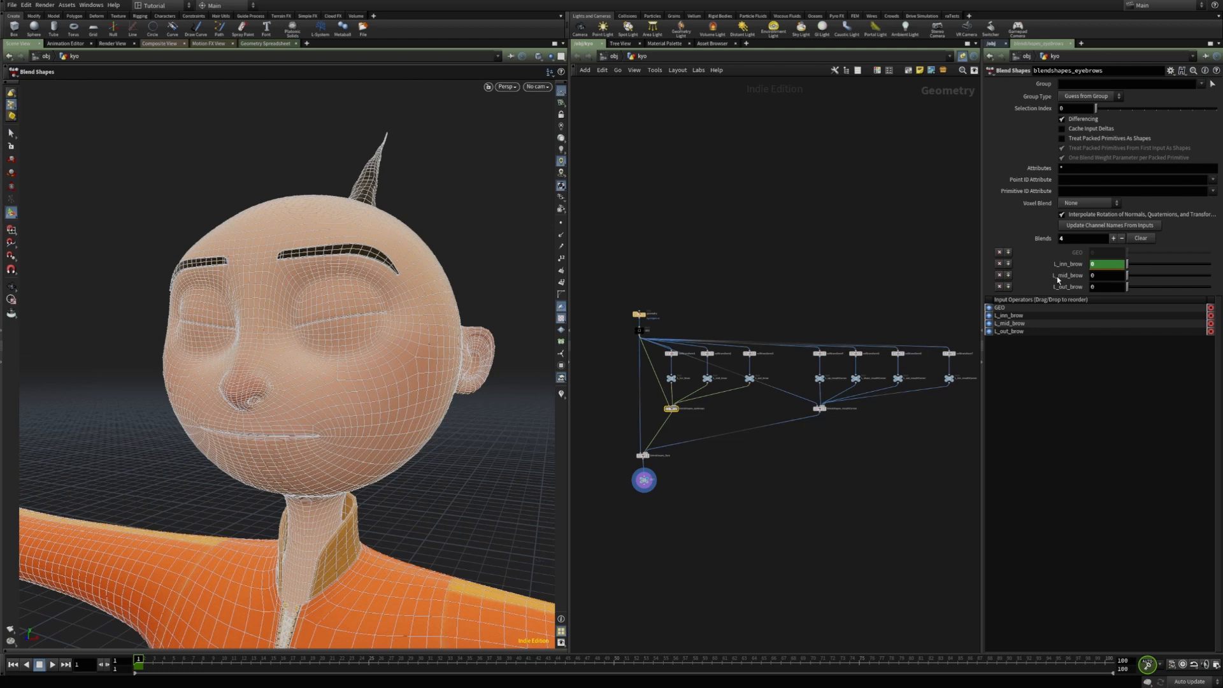
{"action": "left_click", "coordinate": [1061, 276], "text": "alt"}
{"action": "left_click", "coordinate": [1060, 287], "text": "alt"}
- At frame 20, set L_inn_brow to 1 and keyframe L_mid_brow and L_out_brow at 0
{"action": "left_click", "coordinate": [319, 660]}
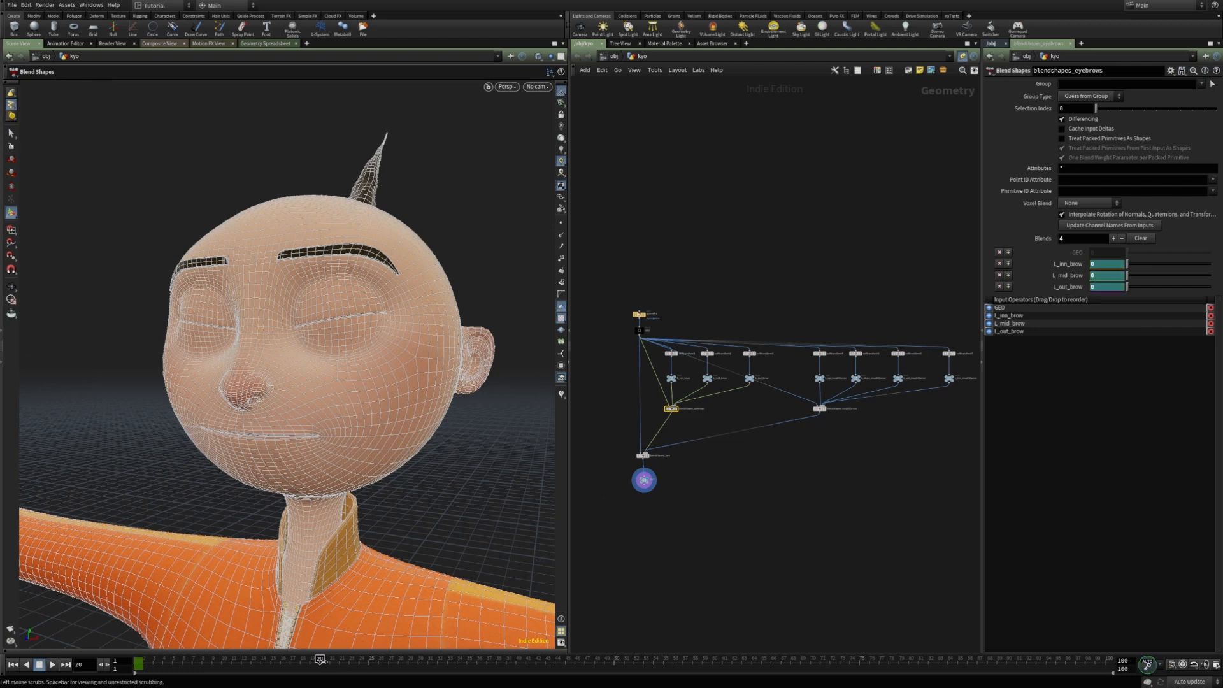
{"action": "left_click_drag", "start_coordinate": [1106, 265], "coordinate": [1076, 275]}
{"action": "type", "text": "1"}
{"action": "left_click", "coordinate": [1076, 277]}
{"action": "left_click", "coordinate": [1076, 275], "text": "alt"}
{"action": "left_click", "coordinate": [1069, 286], "text": "alt"}
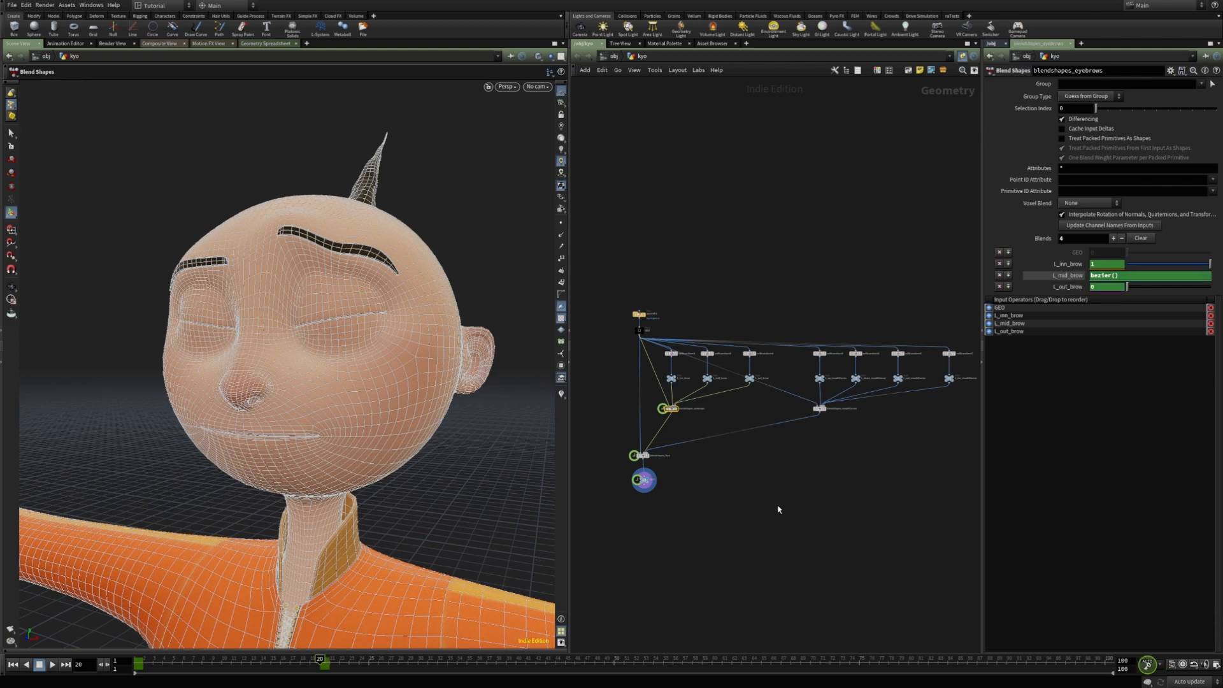
- At frame 50, keyframe L_inn_brow at 0 and L_mid_brow at 1
{"action": "left_click_drag", "start_coordinate": [612, 659], "coordinate": [721, 659]}
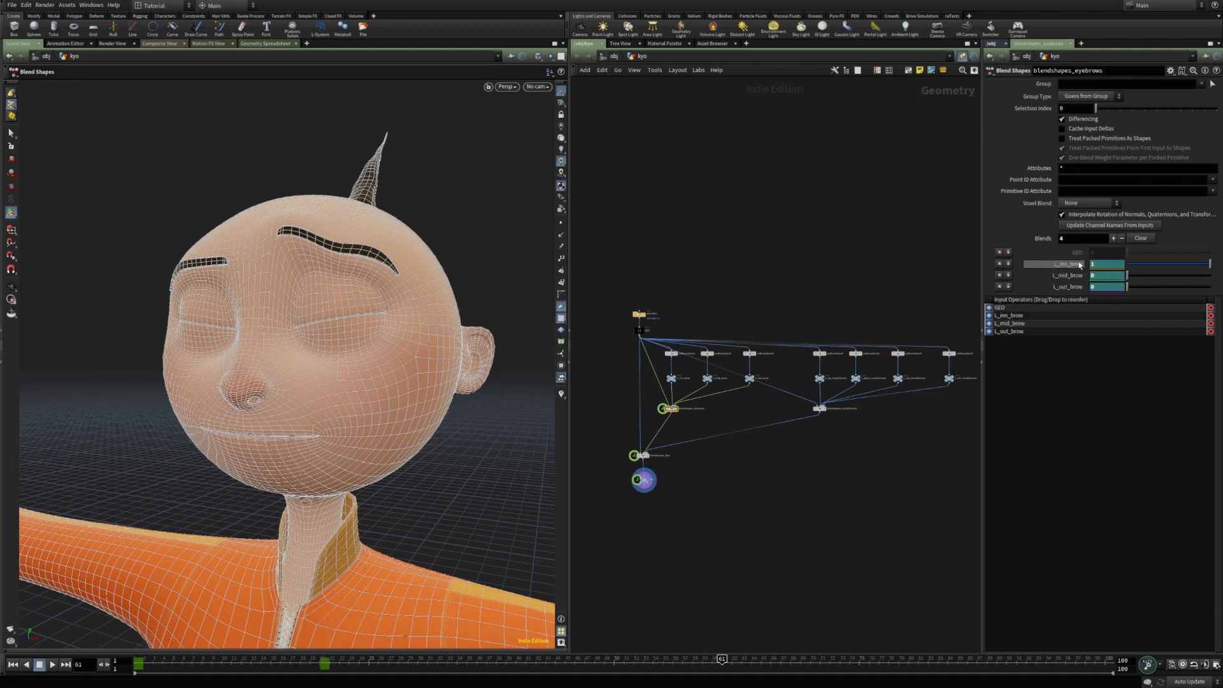
{"action": "left_click_drag", "start_coordinate": [643, 659], "coordinate": [614, 659]}
{"action": "left_click", "coordinate": [1104, 263]}
{"action": "type", "text": "0"}
{"action": "key", "text": "Return"}
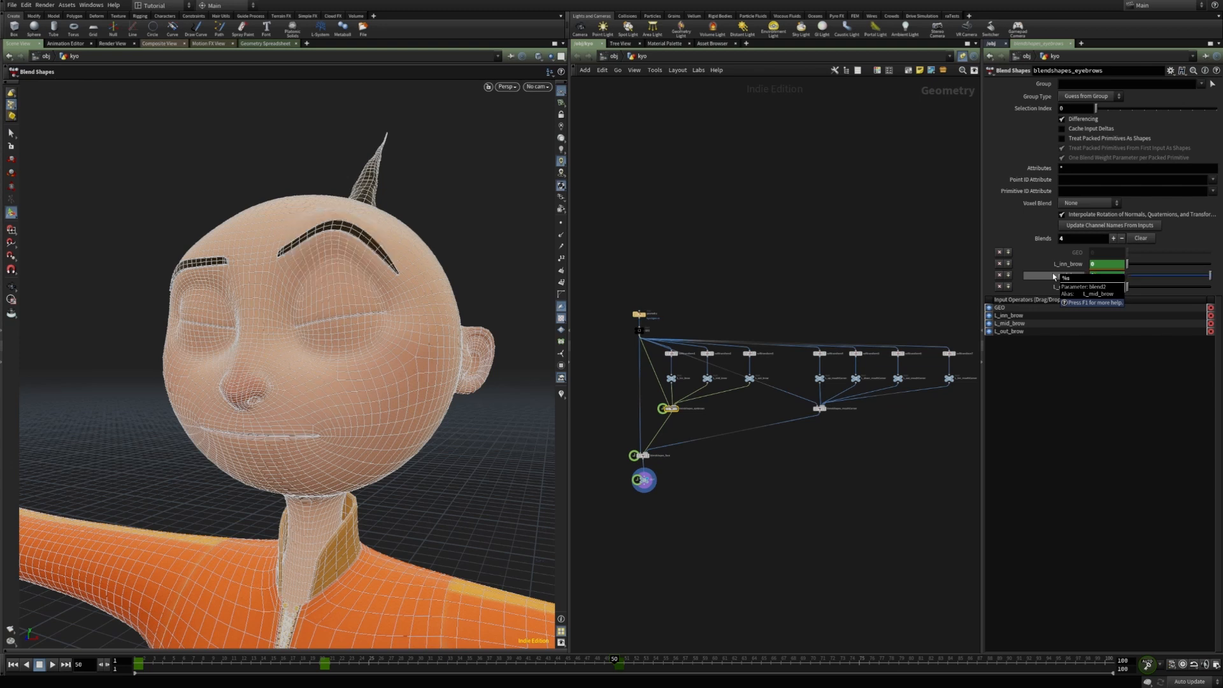
{"action": "left_click", "coordinate": [921, 512]}
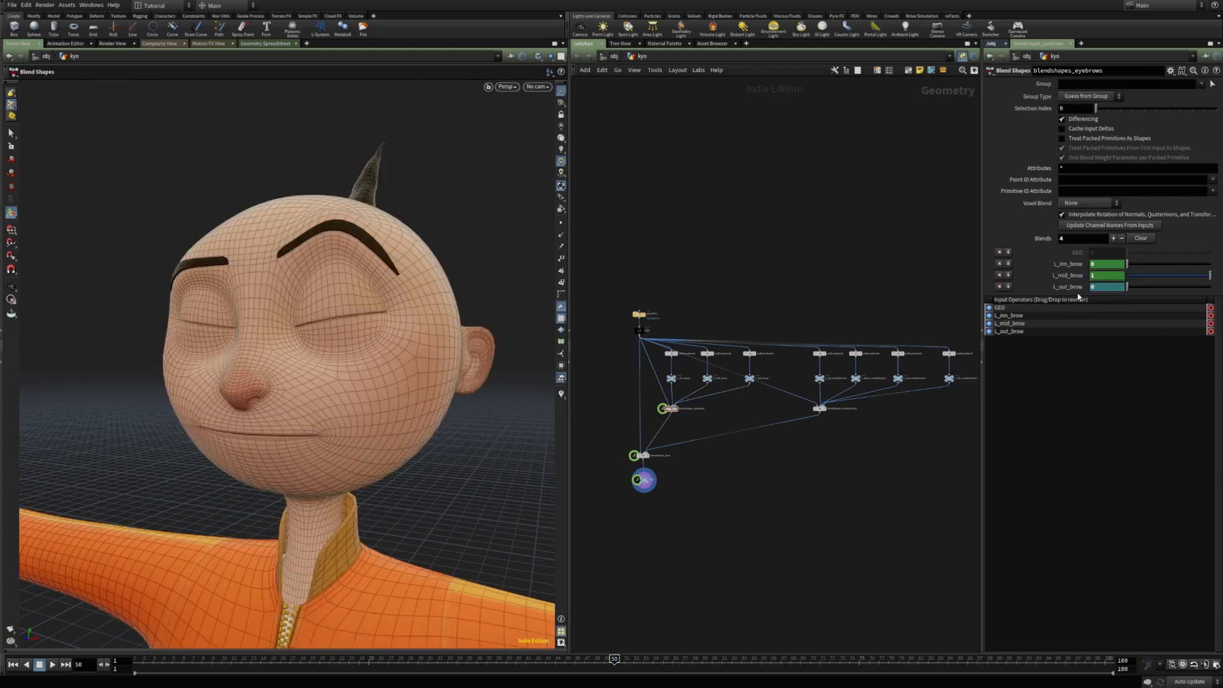
- At frame 75, keyframe L_inn_brow and L_mid_brow at 0 and L_out_brow at 1
{"action": "left_click_drag", "start_coordinate": [161, 659], "coordinate": [860, 659]}
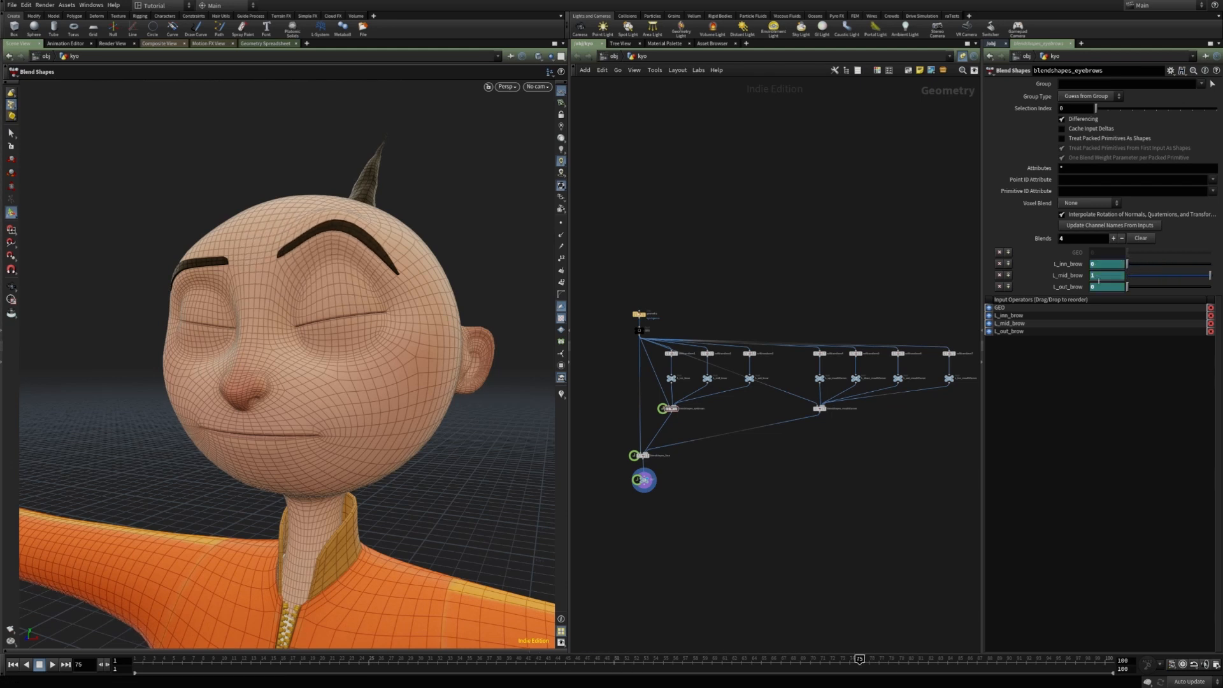
{"action": "key", "text": "Tab"}
{"action": "type", "text": "0"}
{"action": "key", "text": "Tab"}
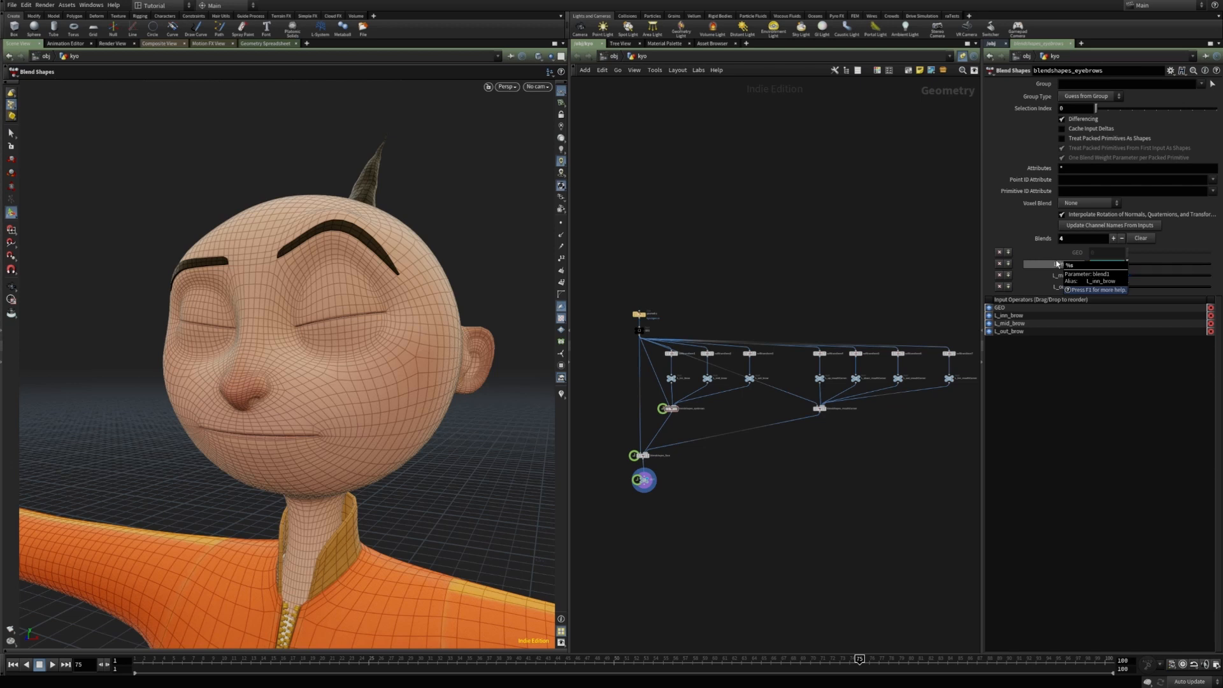
{"action": "type", "text": "1"}
{"action": "key", "text": "Return"}
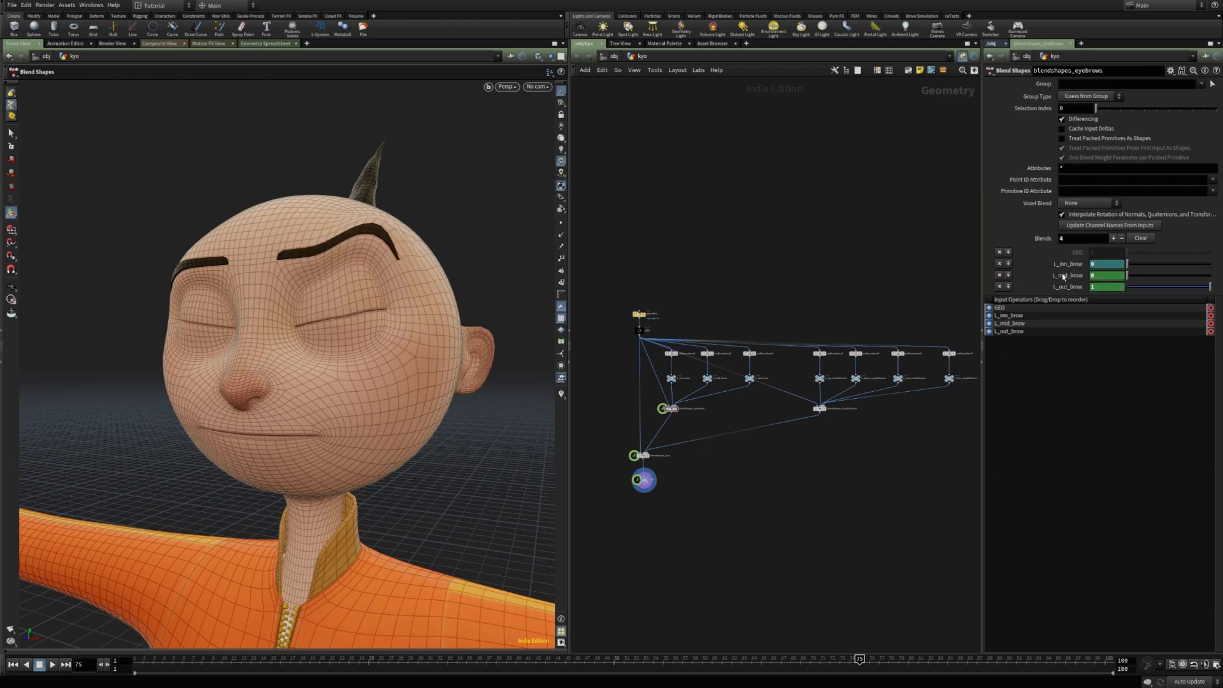
- At frame 100, keyframe L_inn_brow, L_mid_brow and L_out_brow at 0, and scrub through the eyebrow animation
{"action": "left_click_drag", "start_coordinate": [1097, 660], "coordinate": [1108, 659]}
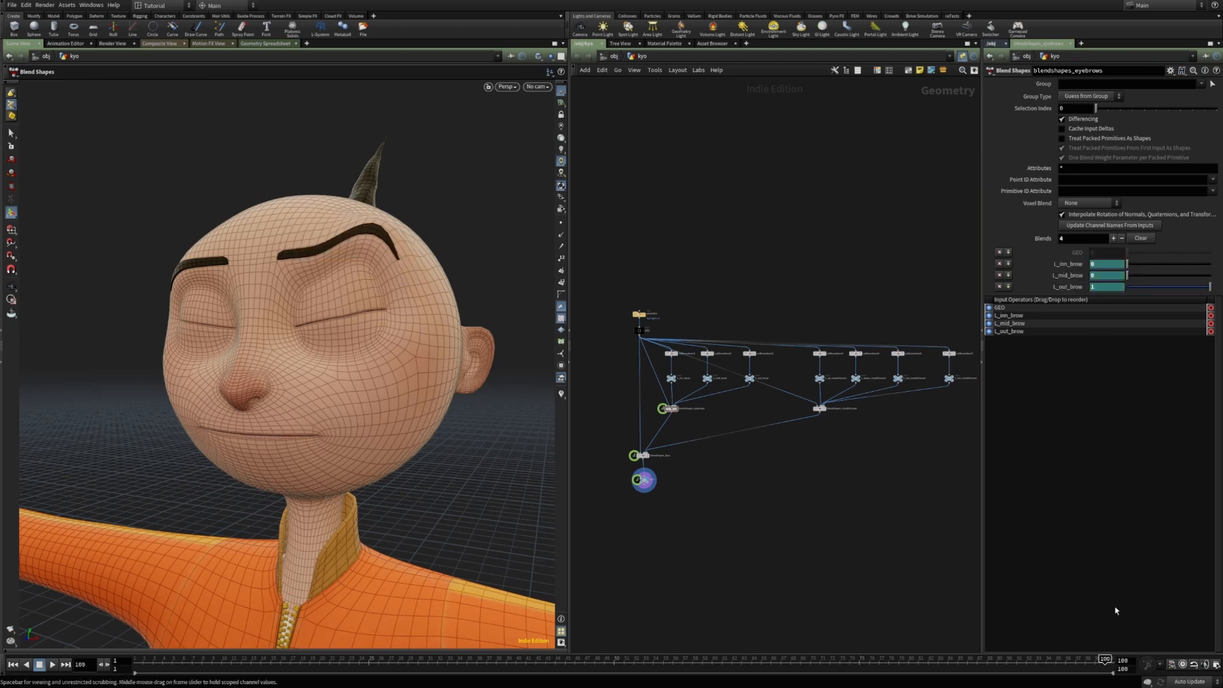
{"action": "left_click", "coordinate": [1071, 265], "text": "alt"}
{"action": "left_click", "coordinate": [1069, 278], "text": "alt"}
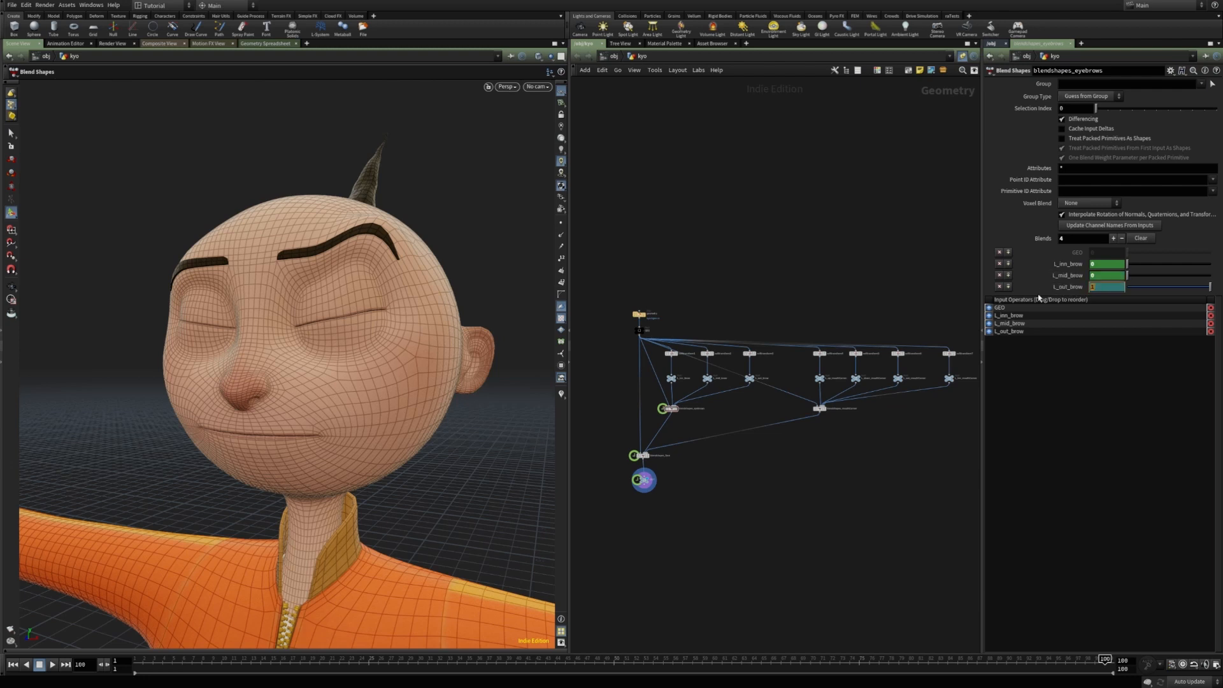
{"action": "type", "text": "0"}
{"action": "key", "text": "Return"}
{"action": "left_click_drag", "start_coordinate": [136, 660], "coordinate": [1132, 639]}
{"action": "key", "text": "ctrl+Up"}
- On blendshapes_mouthCorner, keyframe the up, down, out and inn mouthCorner weights at 0 on frame 1
{"action": "left_click_drag", "start_coordinate": [854, 441], "coordinate": [785, 394]}
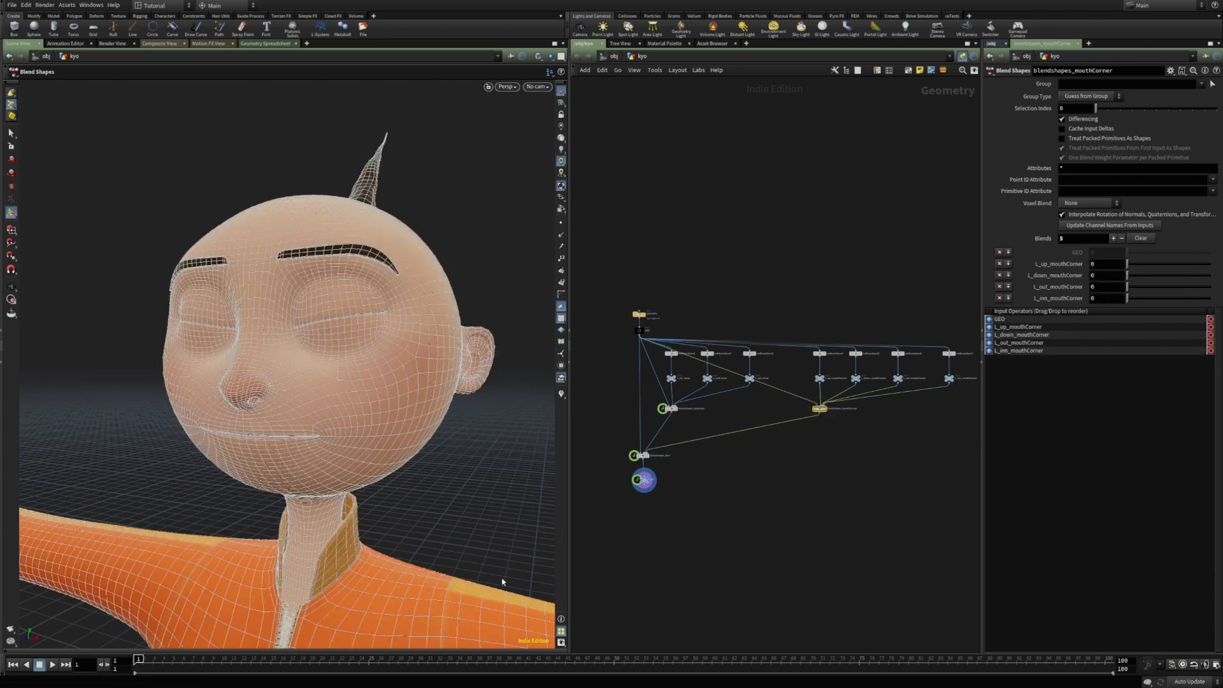
{"action": "left_click", "coordinate": [1079, 265], "text": "alt"}
{"action": "left_click", "coordinate": [1078, 277], "text": "alt"}
{"action": "left_click", "coordinate": [1078, 288], "text": "alt"}
{"action": "left_click", "coordinate": [1077, 298], "text": "alt"}
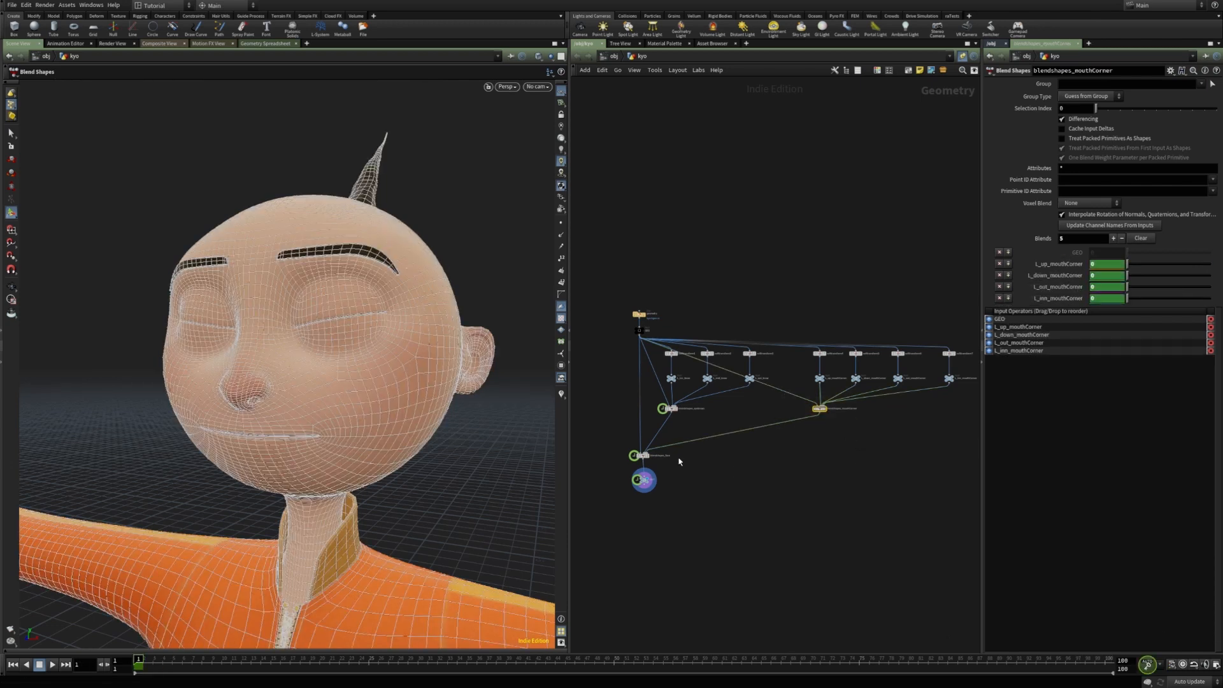
- At frame 20, keyframe L_up_mouthCorner at 1 and the other three mouth corner weights at 0
{"action": "left_click", "coordinate": [320, 658]}
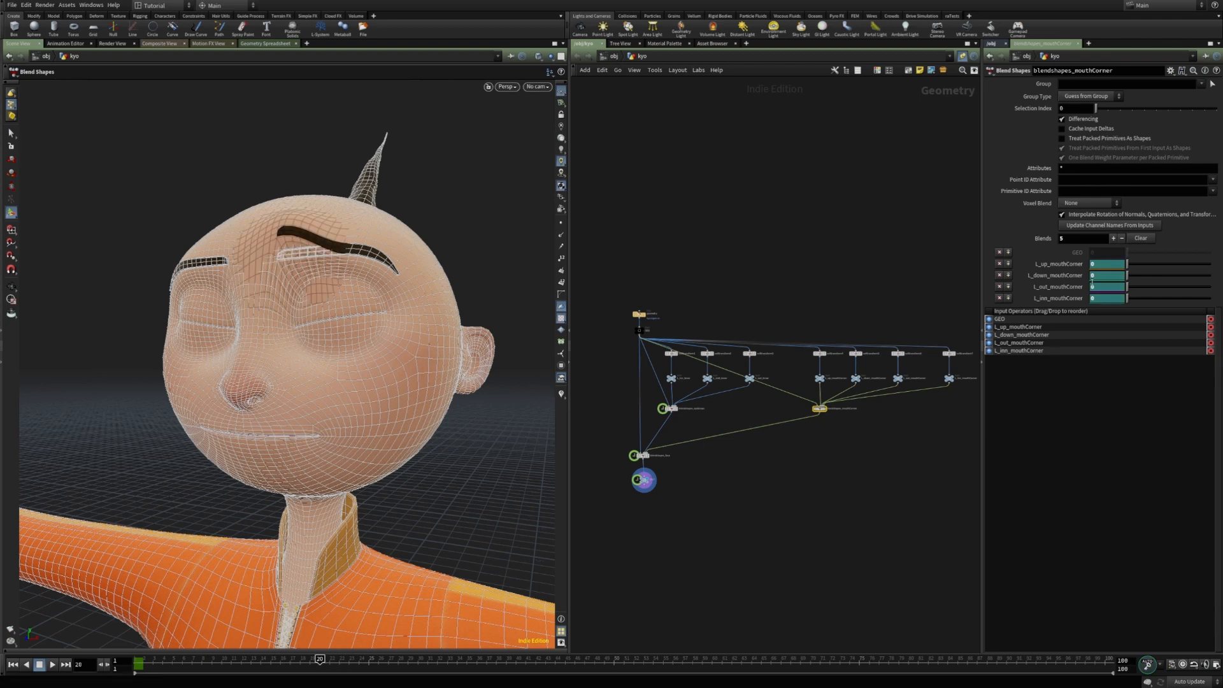
{"action": "type", "text": "1"}
{"action": "left_click", "coordinate": [1067, 276], "text": "alt"}
{"action": "left_click", "coordinate": [1068, 287], "text": "alt"}
{"action": "left_click", "coordinate": [1067, 298], "text": "alt"}
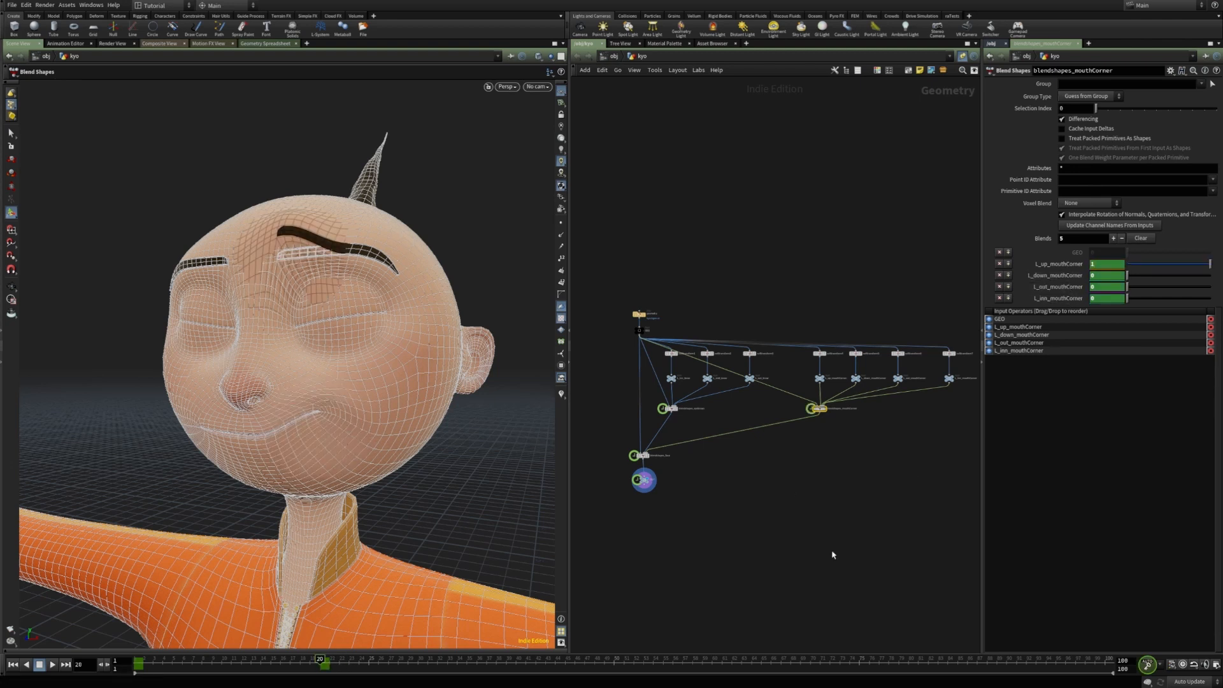
- At frame 40, keyframe L_down_mouthCorner at 1 and the up, out and inn mouth corner weights at 0
{"action": "left_click", "coordinate": [517, 659]}
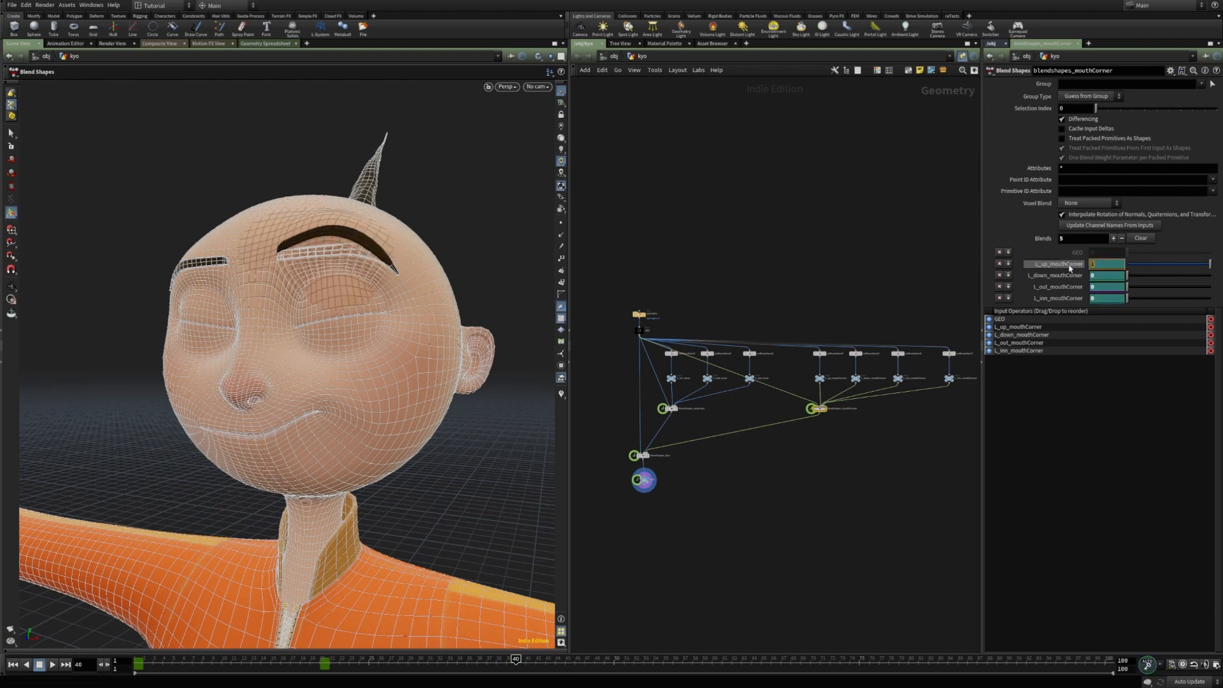
{"action": "type", "text": "0"}
{"action": "key", "text": "Return"}
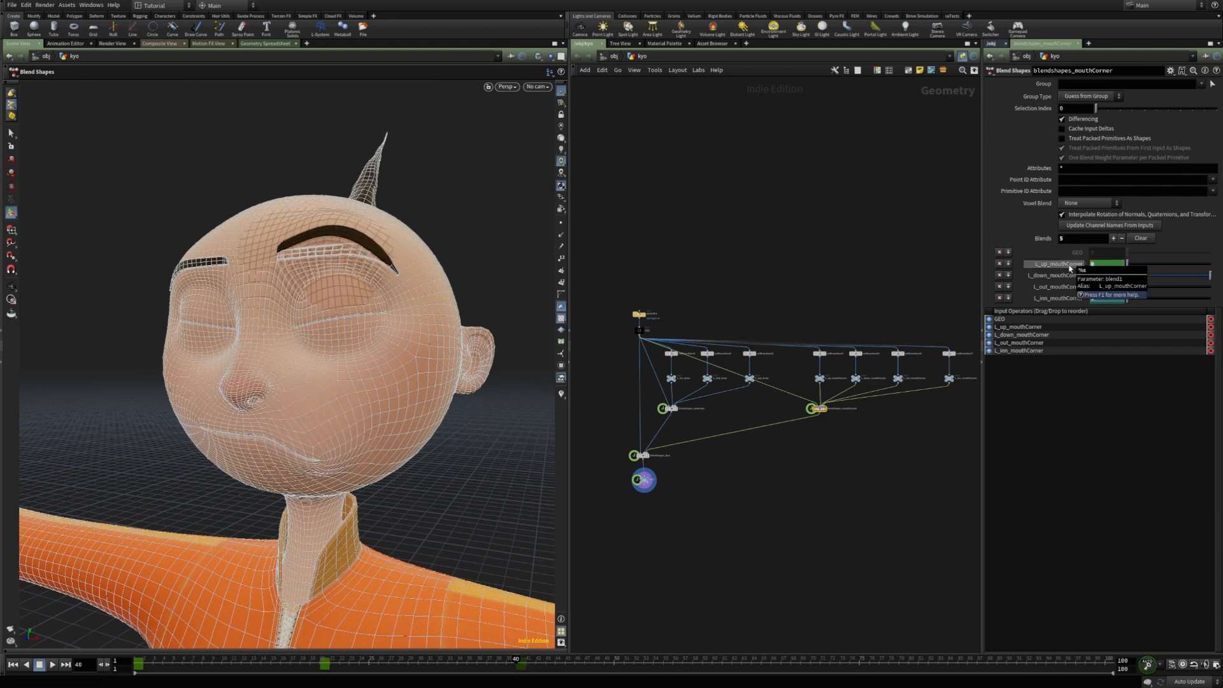
{"action": "key", "text": "k"}
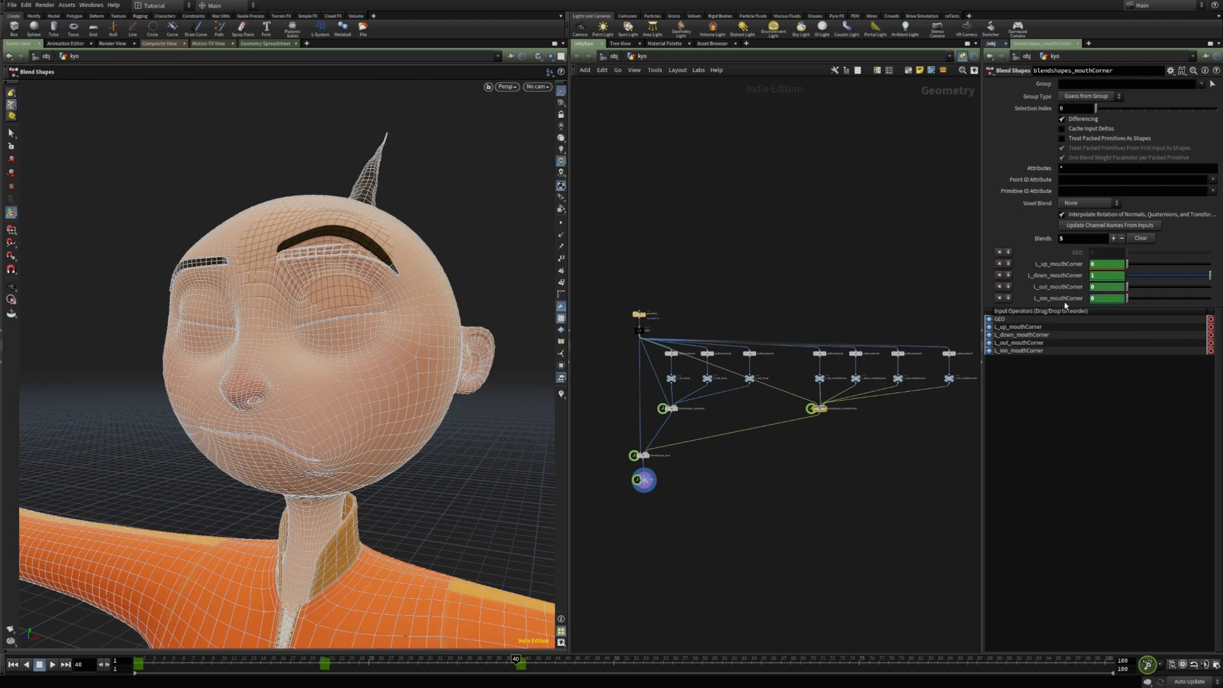
- At frame 60, keyframe L_out_mouthCorner at 1 and the up, down and inn mouth corner weights at 0
{"action": "left_click", "coordinate": [712, 658]}
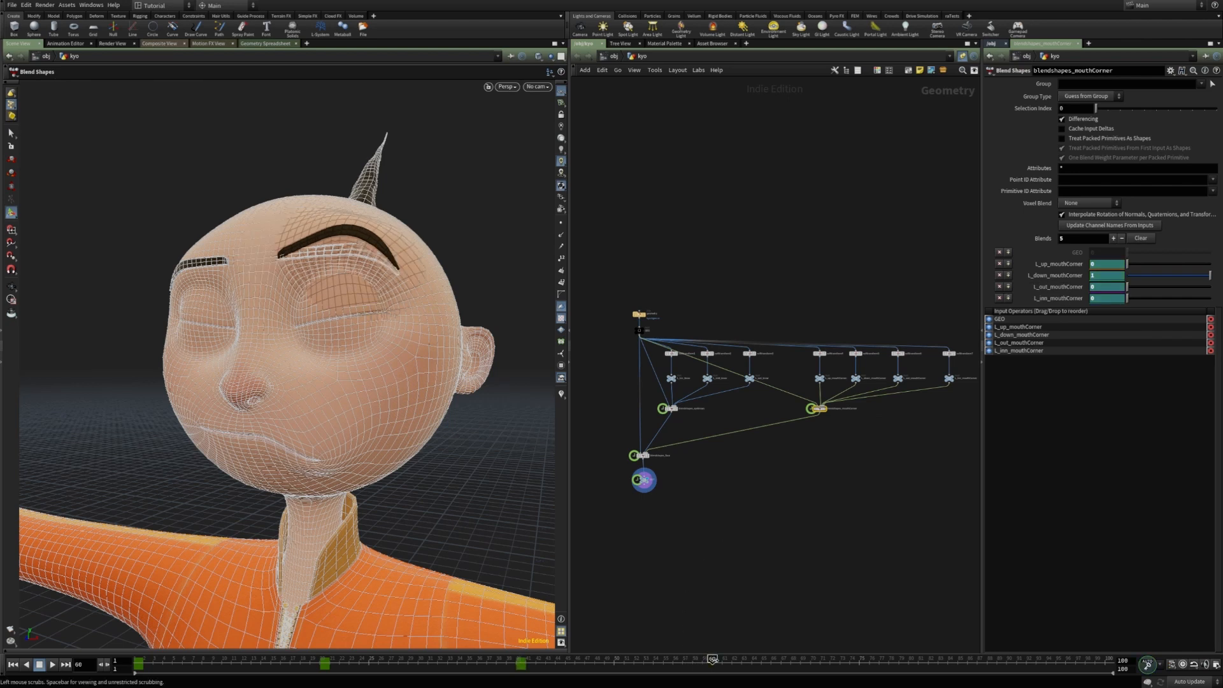
{"action": "left_click", "coordinate": [1092, 263]}
{"action": "left_click_drag", "start_coordinate": [1150, 276], "coordinate": [1211, 287]}
{"action": "left_click", "coordinate": [1058, 264], "text": "alt"}
{"action": "left_click", "coordinate": [1058, 299], "text": "alt"}
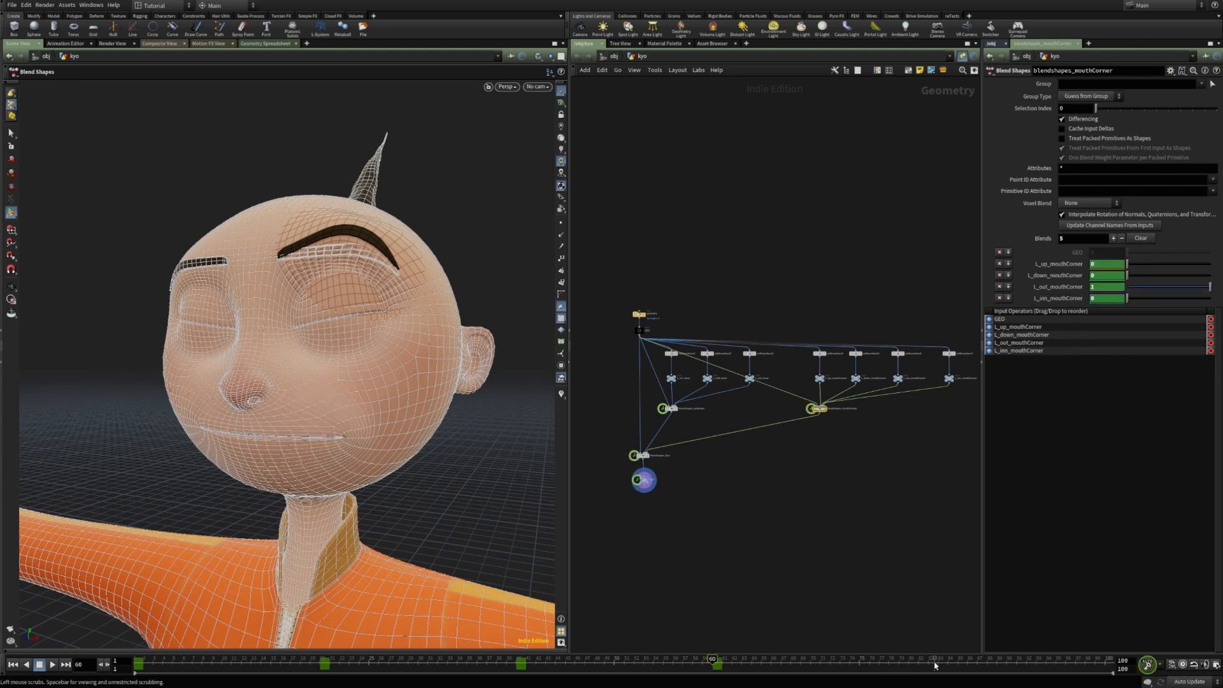
- Keyframe L_inn_mouthCorner at 1 and the other mouth corner weights at 0 on frame 80, and all four at 0 on frame 100
{"action": "left_click", "coordinate": [908, 663]}
{"action": "left_click_drag", "start_coordinate": [1147, 287], "coordinate": [1211, 298]}
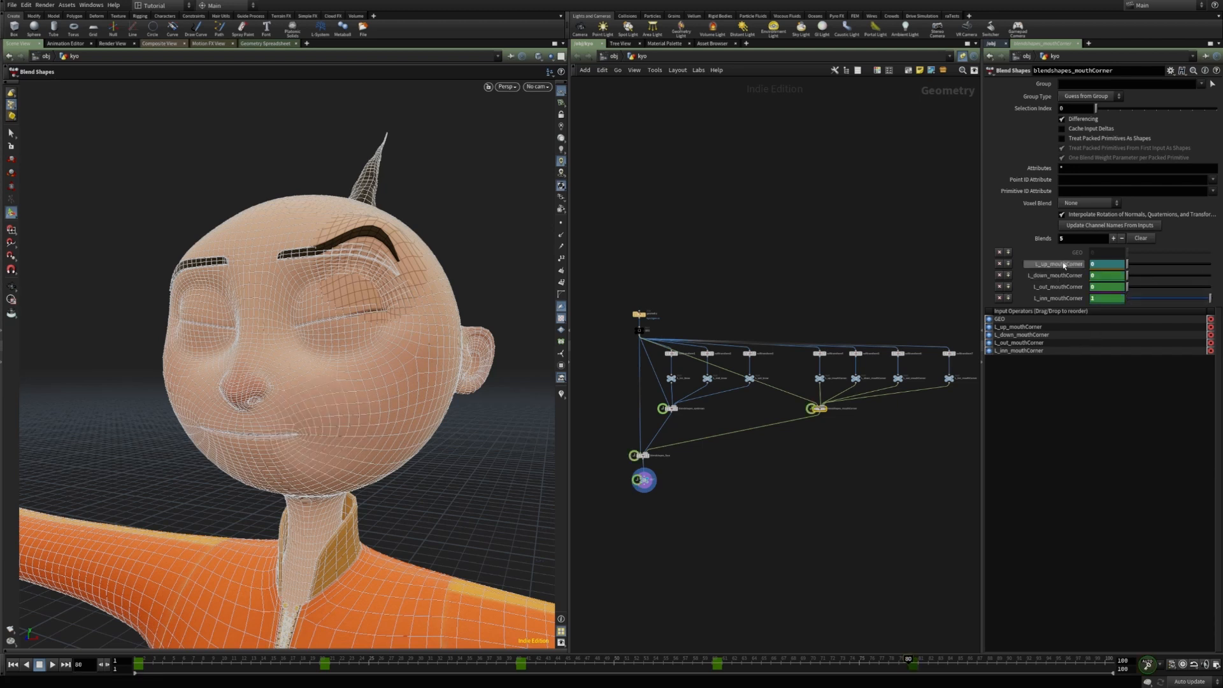
{"action": "left_click", "coordinate": [1105, 663]}
{"action": "left_click_drag", "start_coordinate": [1140, 299], "coordinate": [1111, 299]}
{"action": "left_click", "coordinate": [1064, 277], "text": "alt"}
{"action": "left_click", "coordinate": [1063, 266], "text": "alt"}
- Scrub through the timeline to check the combined eyebrow and mouth corner animation, and return to frame 1
{"action": "left_click_drag", "start_coordinate": [137, 663], "coordinate": [506, 664]}
{"action": "left_click", "coordinate": [508, 605]}
{"action": "left_click_drag", "start_coordinate": [167, 663], "coordinate": [137, 663]}
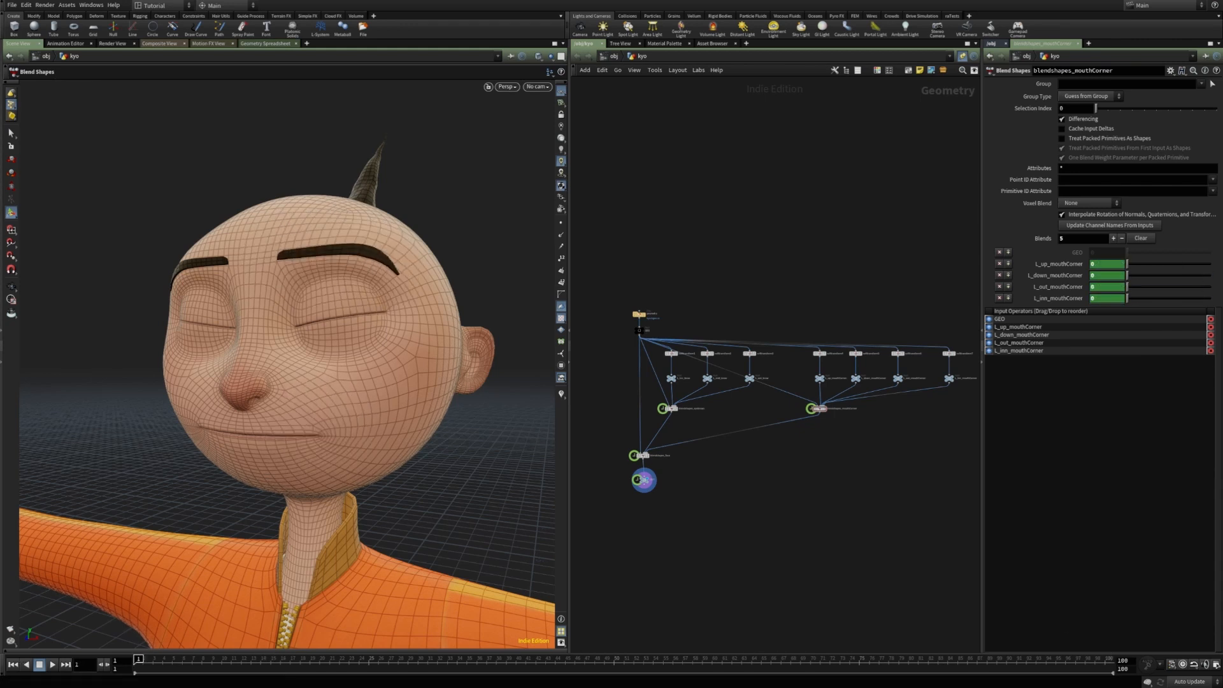
- Make room below the geometry node and insert a Group Create node between geometry and GEO
{"action": "left_click_drag", "start_coordinate": [643, 484], "coordinate": [642, 483]}
{"action": "scroll", "coordinate": [630, 288], "scroll_direction": "up", "scroll_amount": 3}
{"action": "left_click_drag", "start_coordinate": [643, 327], "coordinate": [643, 295]}
{"action": "middle_click_drag", "start_coordinate": [658, 328], "coordinate": [673, 275]}
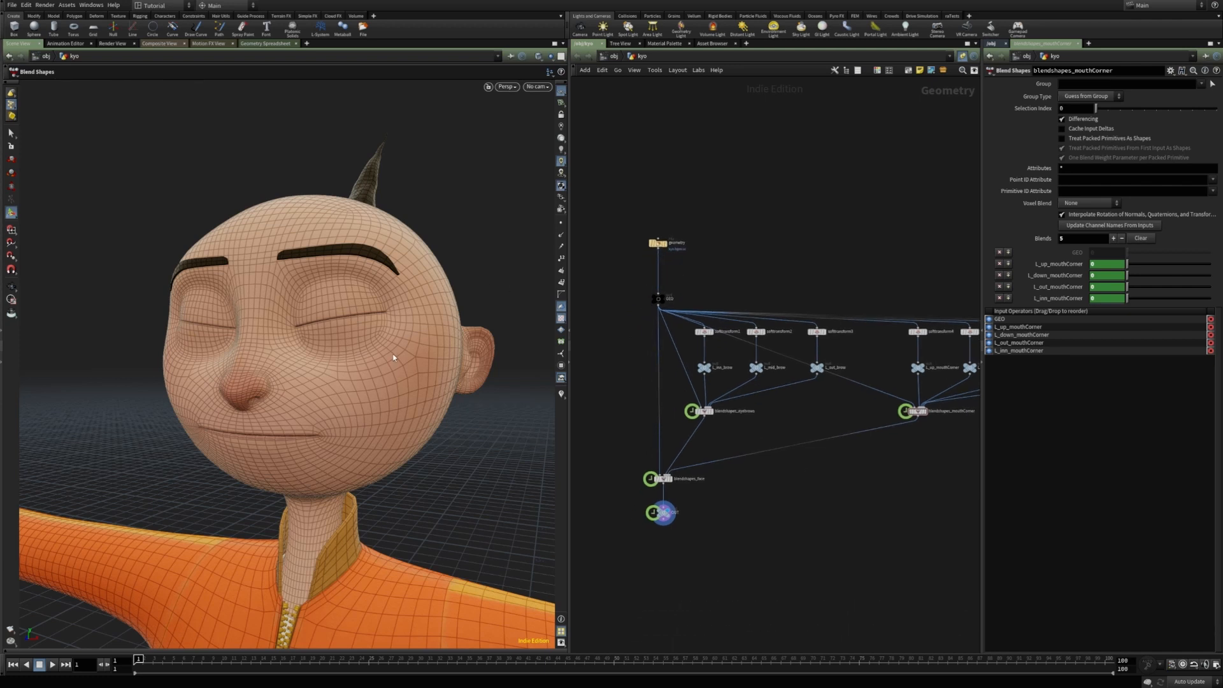
{"action": "left_click_drag", "start_coordinate": [419, 361], "coordinate": [314, 354]}
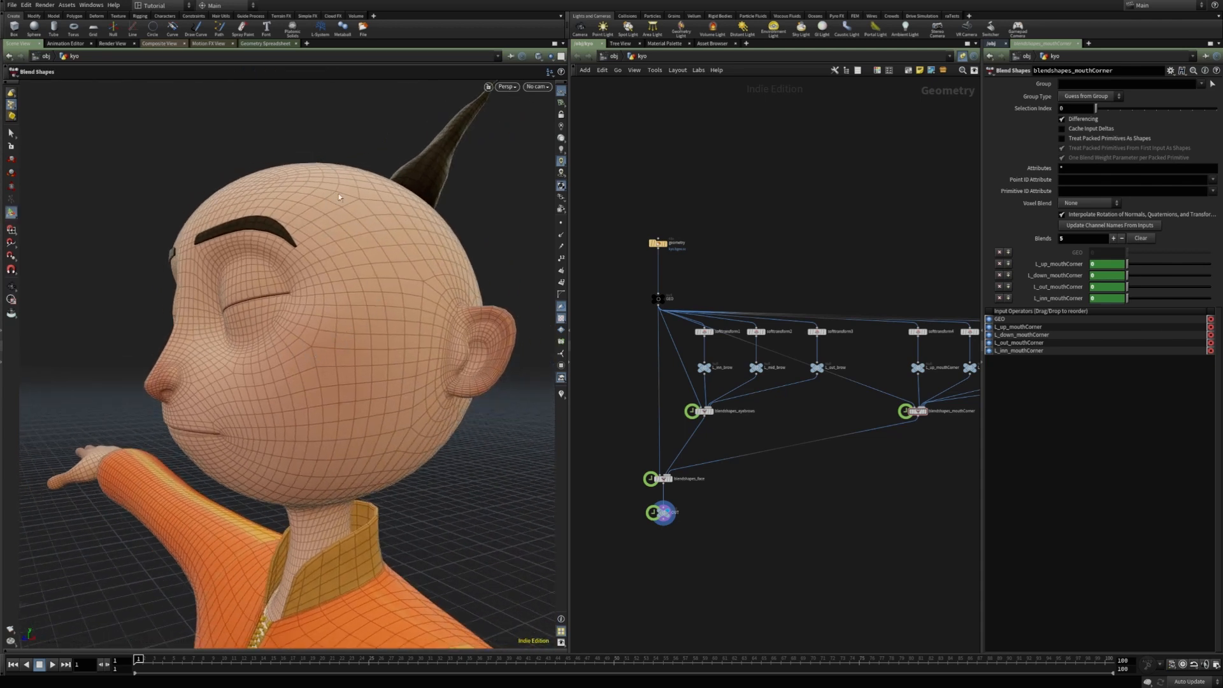
{"action": "left_click_drag", "start_coordinate": [404, 355], "coordinate": [399, 357]}
{"action": "left_click_drag", "start_coordinate": [613, 462], "coordinate": [681, 493]}
{"action": "left_click", "coordinate": [610, 402]}
{"action": "key", "text": "Tab"}
{"action": "type", "text": "group"}
{"action": "key", "text": "Return"}
{"action": "key", "text": "Return"}
{"action": "left_click_drag", "start_coordinate": [634, 288], "coordinate": [660, 267]}
- Set the group's type to Points and its name to face
{"action": "left_click", "coordinate": [1081, 95]}
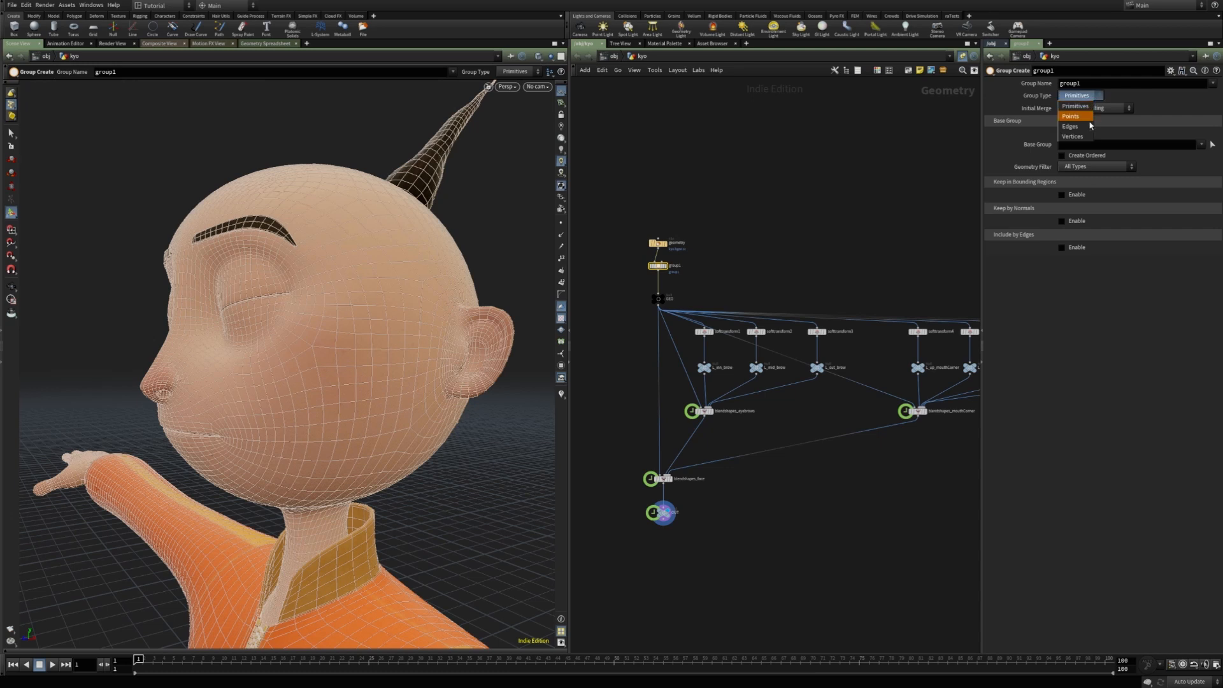
{"action": "left_click", "coordinate": [1078, 107]}
{"action": "double_click", "coordinate": [1086, 85]}
{"action": "type", "text": "face"}
{"action": "key", "text": "Return"}
- Pick the face points from under the chin up to the forehead, without the ears, as the base group
{"action": "left_click", "coordinate": [1212, 144]}
{"action": "left_click_drag", "start_coordinate": [449, 296], "coordinate": [280, 453], "text": "alt"}
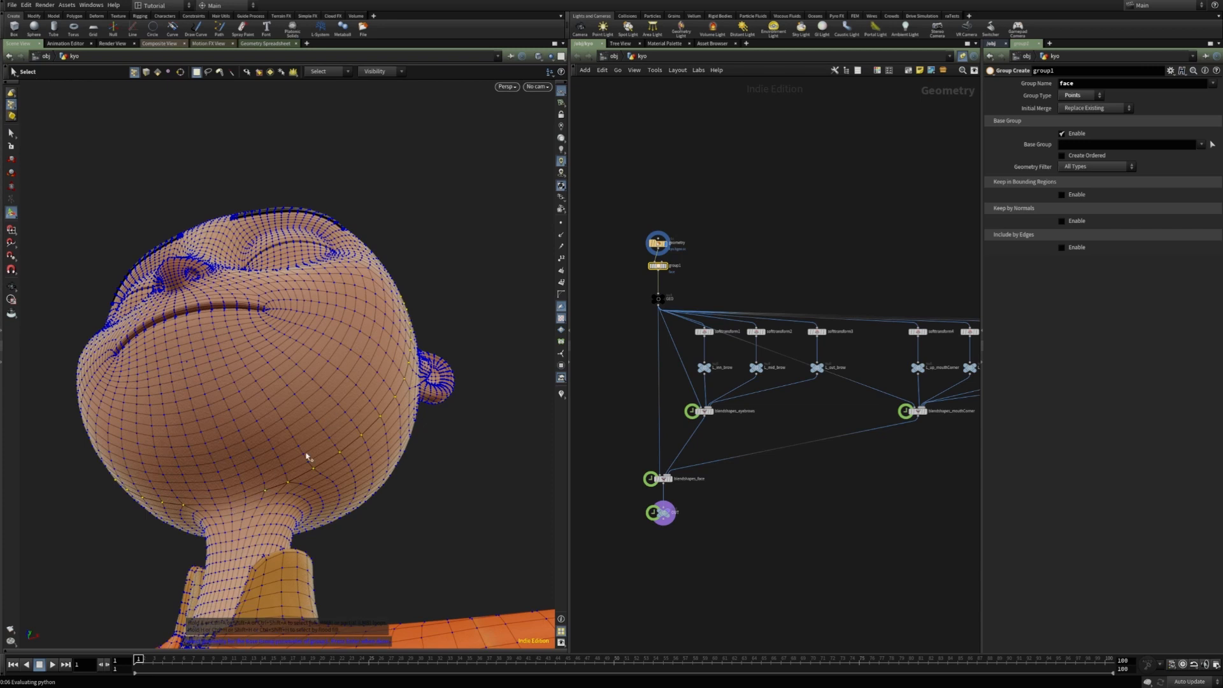
{"action": "left_click_drag", "start_coordinate": [401, 408], "coordinate": [292, 310], "text": "alt"}
{"action": "left_click", "coordinate": [342, 371]}
{"action": "right_click_drag", "start_coordinate": [292, 310], "coordinate": [326, 288], "text": "alt"}
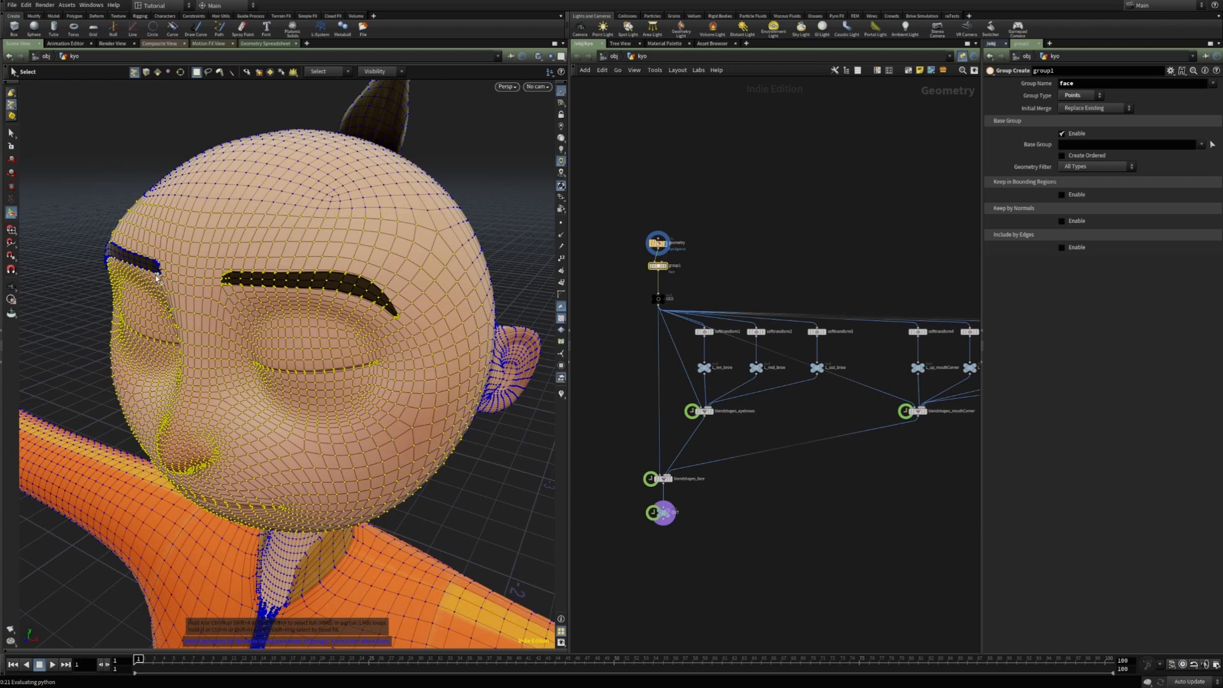
{"action": "left_click_drag", "start_coordinate": [139, 266], "coordinate": [105, 294], "text": "alt"}
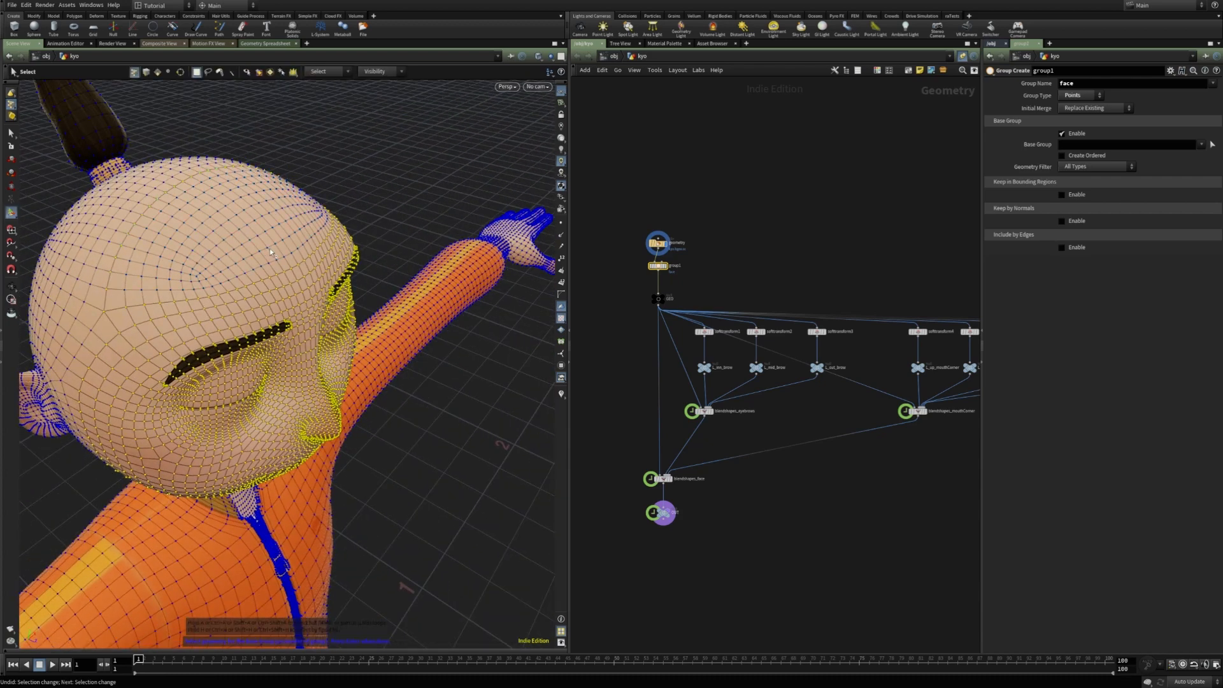
{"action": "left_click_drag", "start_coordinate": [374, 284], "coordinate": [333, 286], "text": "alt"}
{"action": "key", "text": "Return"}
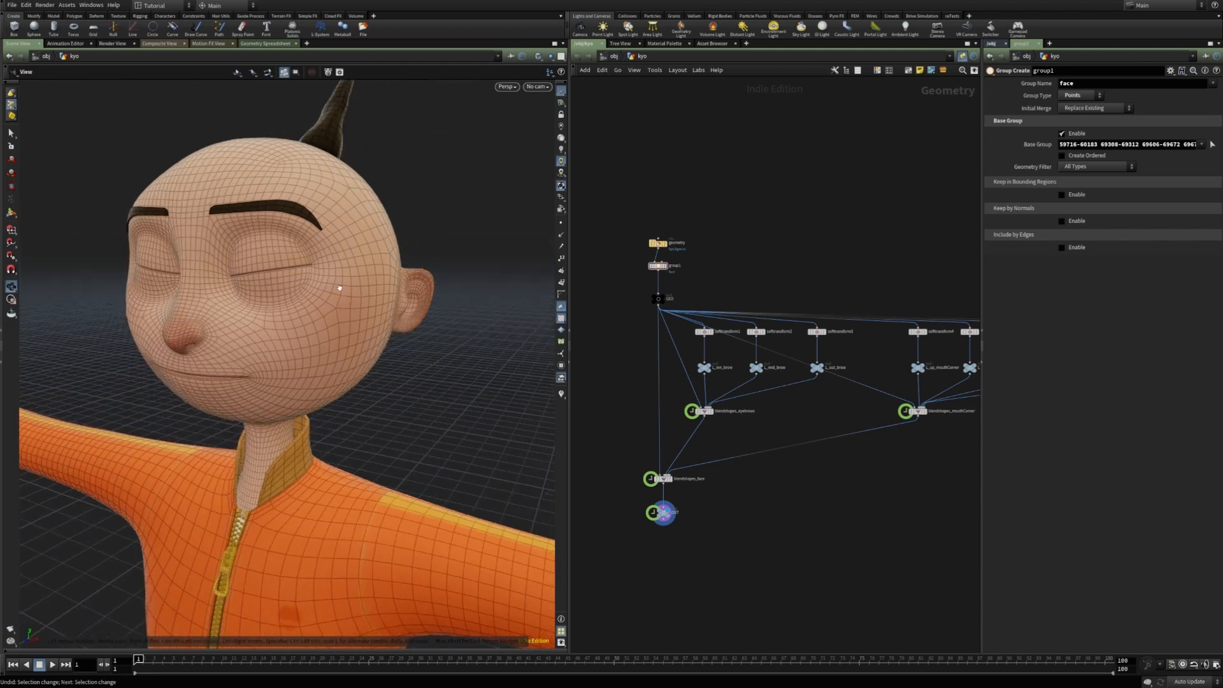
- Set Group Type to Points and Group to face on the eyebrows, mouthCorner and face Blend Shapes nodes
{"action": "left_click", "coordinate": [663, 478]}
{"action": "left_click", "coordinate": [704, 411]}
{"action": "left_click", "coordinate": [917, 411], "text": "shift"}
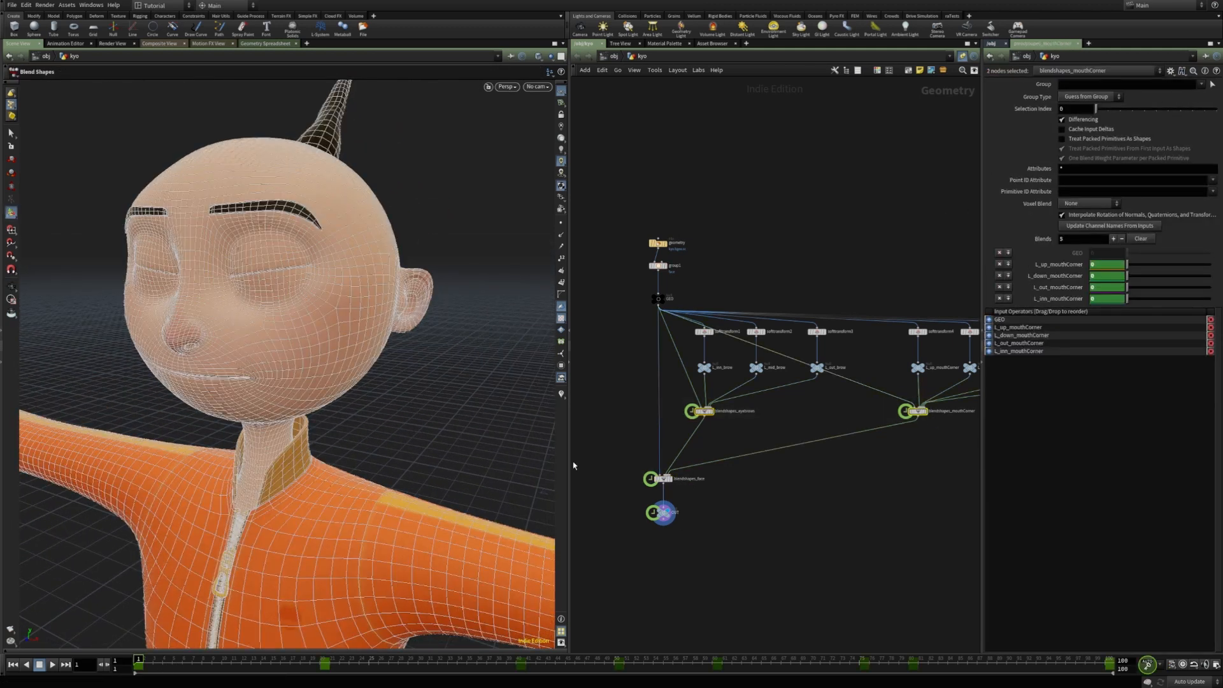
{"action": "left_click", "coordinate": [663, 478], "text": "shift"}
{"action": "left_click", "coordinate": [1088, 97]}
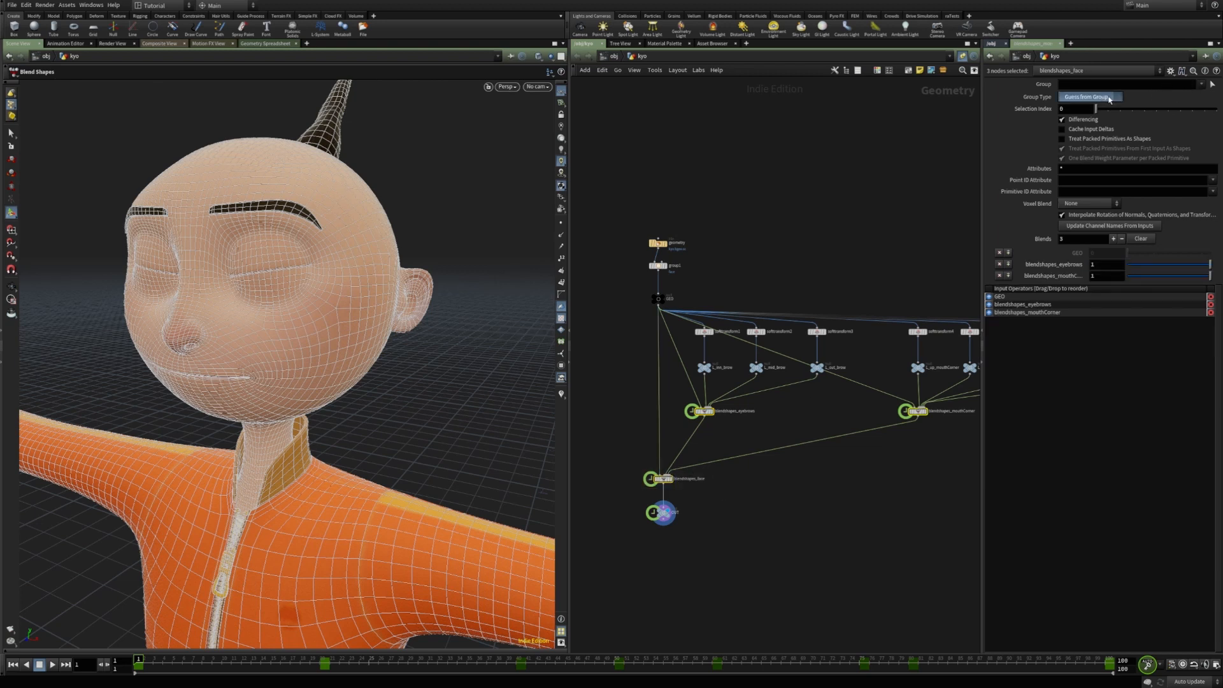
{"action": "left_click", "coordinate": [1082, 130]}
{"action": "left_click", "coordinate": [1202, 85]}
{"action": "left_click", "coordinate": [1206, 97]}
{"action": "left_click", "coordinate": [796, 505]}
{"action": "left_click_drag", "start_coordinate": [606, 472], "coordinate": [748, 503]}
{"action": "left_click", "coordinate": [748, 503]}
{"action": "left_click_drag", "start_coordinate": [142, 666], "coordinate": [92, 649]}
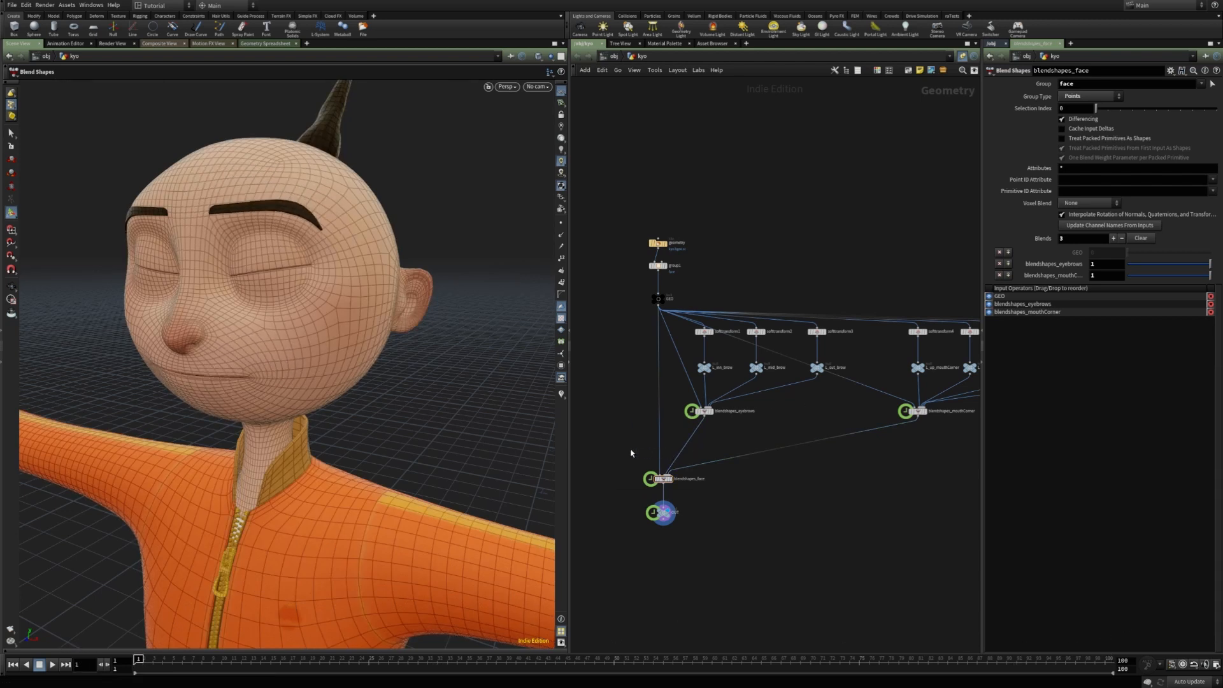
- Display blendshapes_eyebrows and examine the eyebrow and mouth corner branches of the node network
{"action": "scroll", "coordinate": [640, 458], "scroll_direction": "down", "scroll_amount": 3}
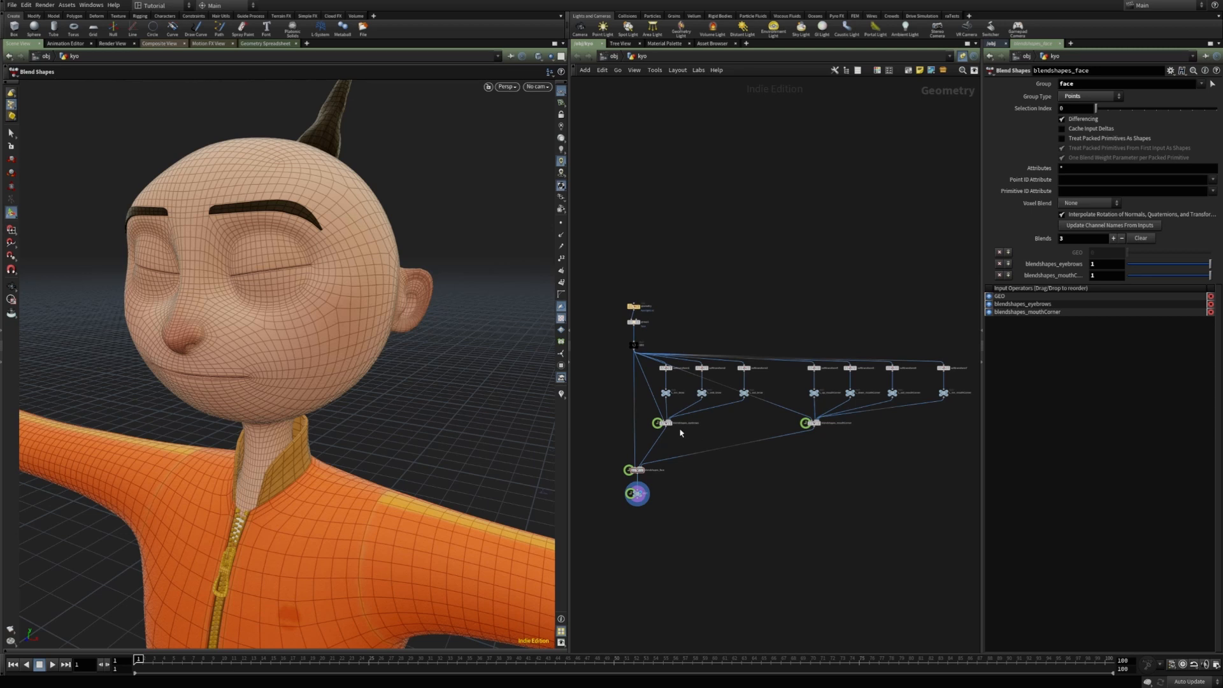
{"action": "scroll", "coordinate": [667, 439], "scroll_direction": "up", "scroll_amount": 2}
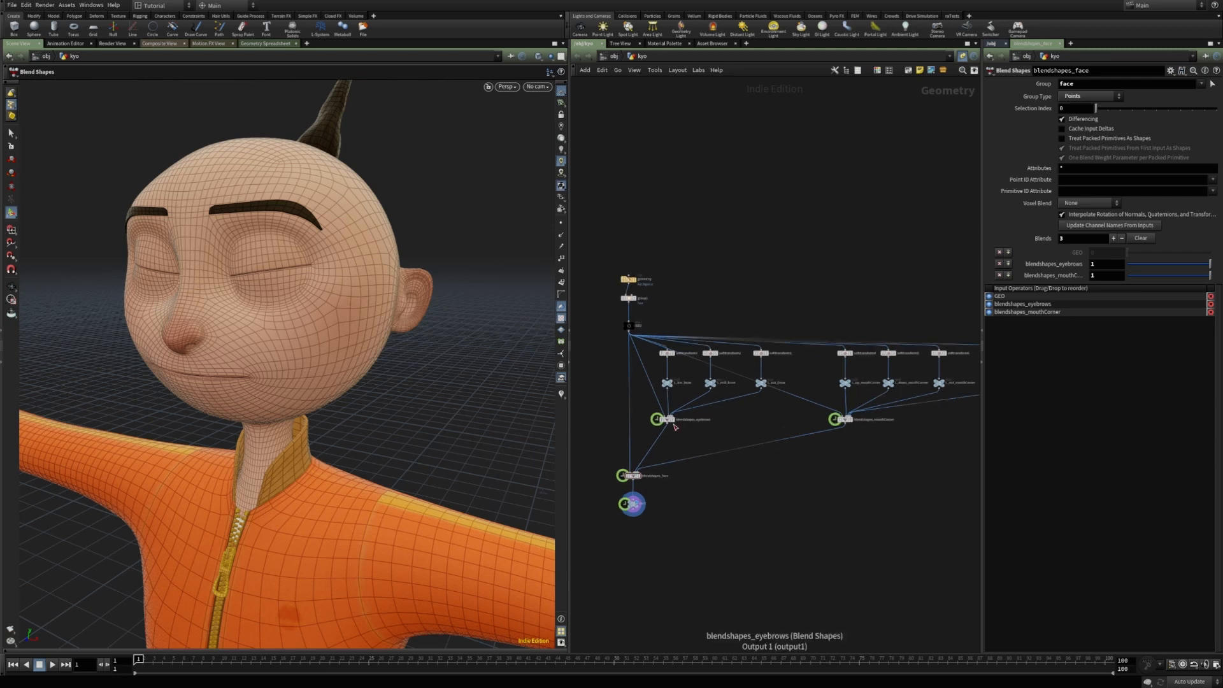
{"action": "left_click", "coordinate": [667, 420]}
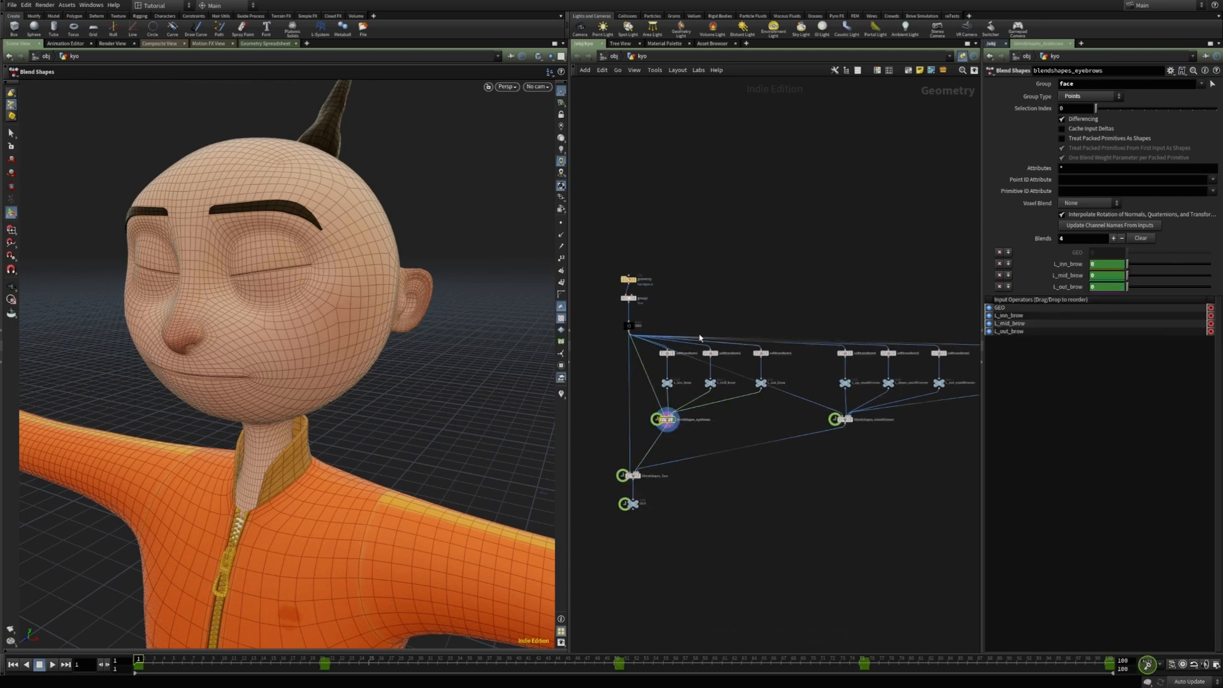
{"action": "scroll", "coordinate": [634, 342], "scroll_direction": "up", "scroll_amount": 2}
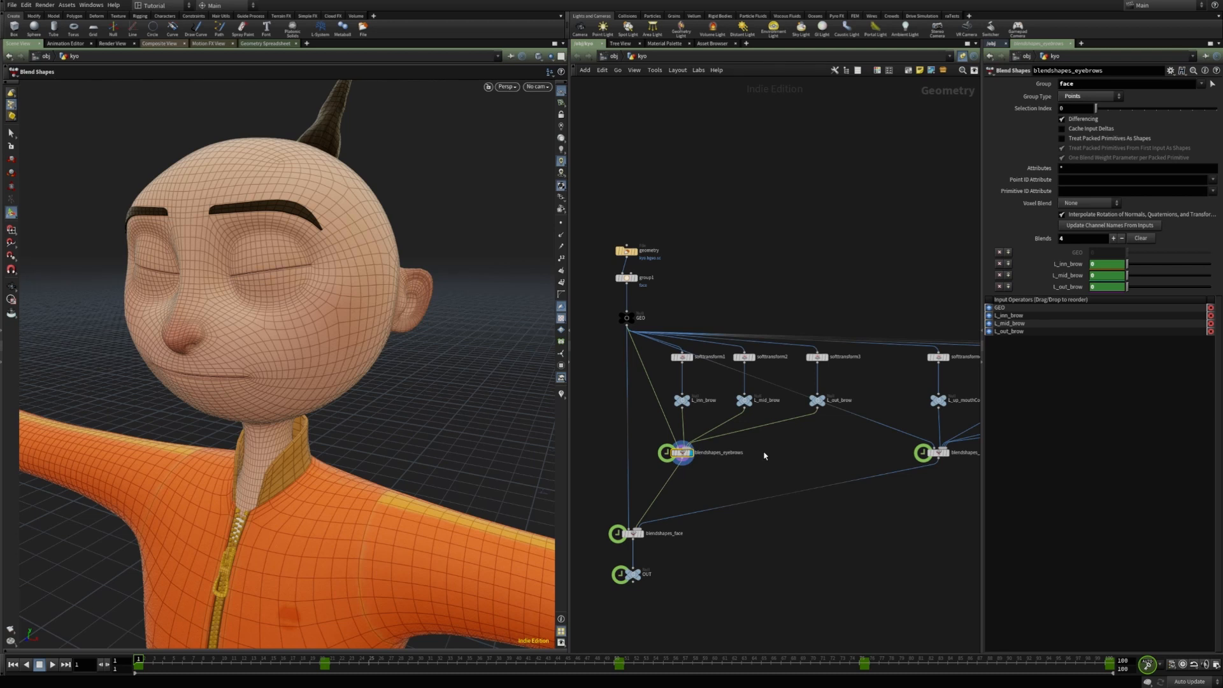
{"action": "left_click_drag", "start_coordinate": [667, 313], "coordinate": [856, 487]}
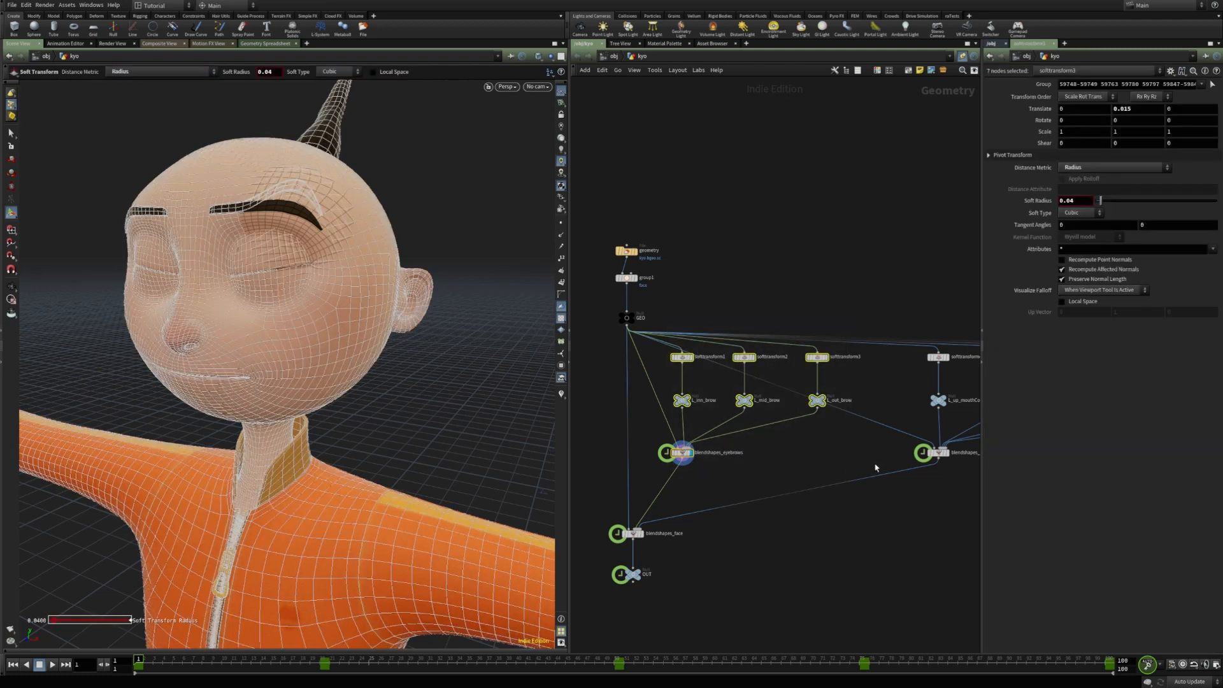
{"action": "scroll", "coordinate": [756, 464], "scroll_direction": "down", "scroll_amount": 4}
{"action": "left_click_drag", "start_coordinate": [761, 390], "coordinate": [951, 489]}
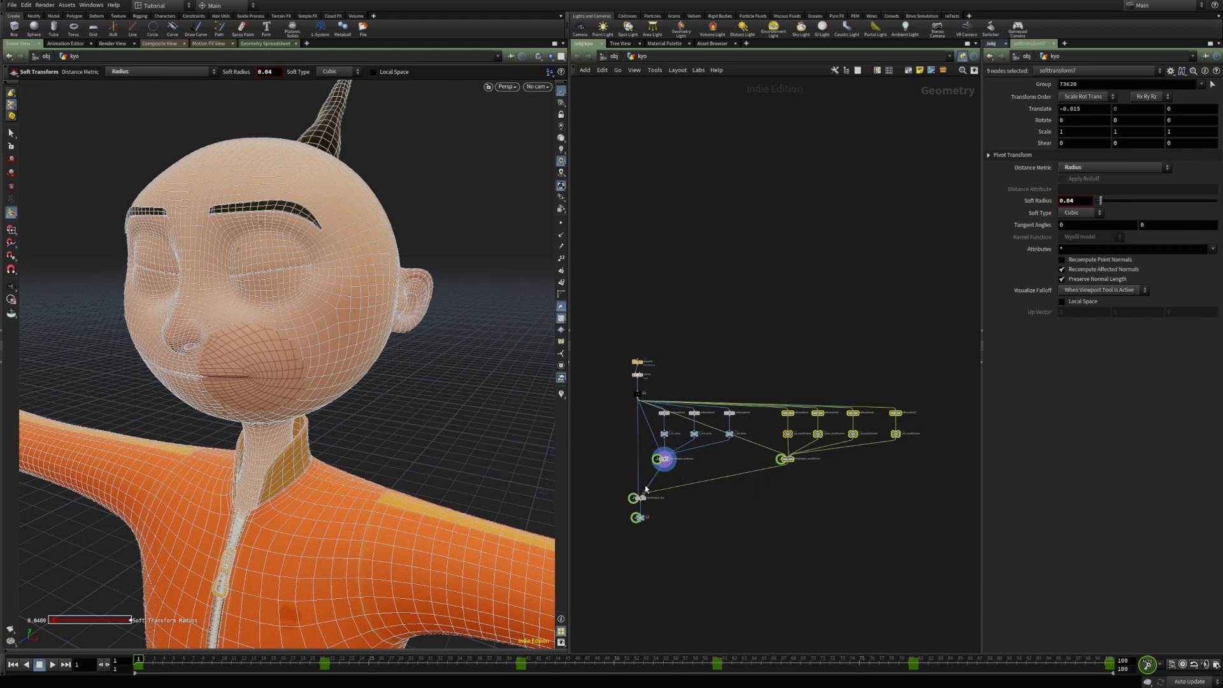
{"action": "middle_click_drag", "start_coordinate": [618, 497], "coordinate": [627, 497]}
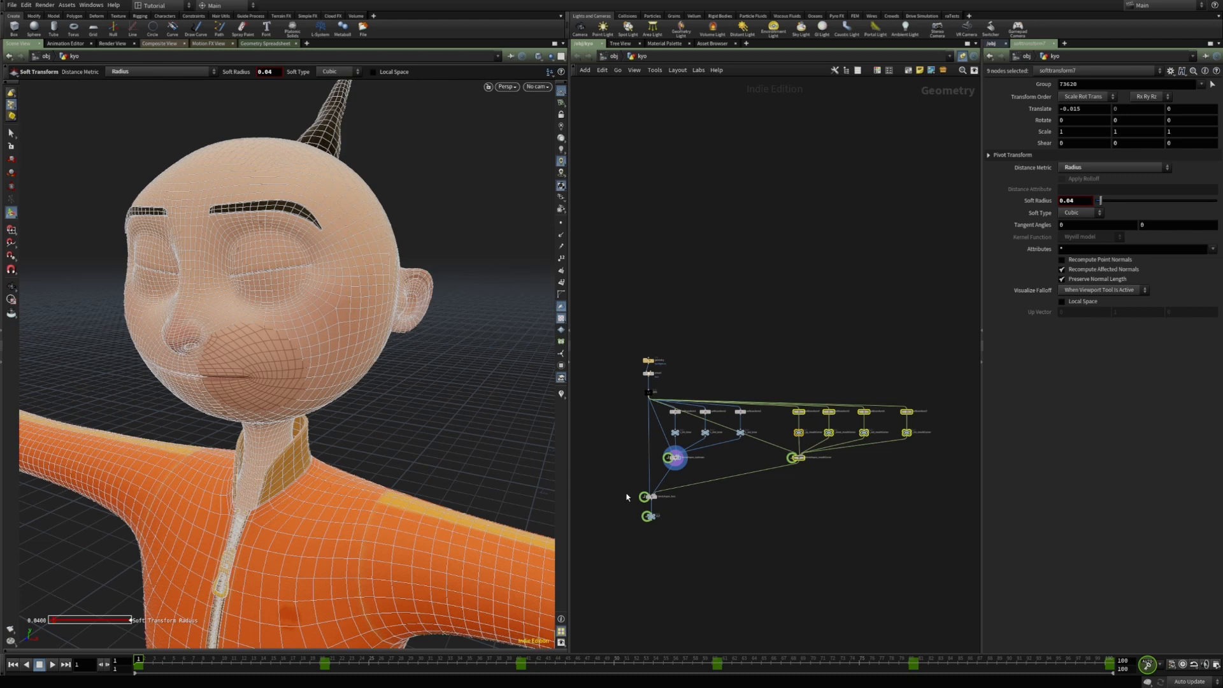
{"action": "key", "text": "ctrl+z"}
{"action": "scroll", "coordinate": [664, 428], "scroll_direction": "up", "scroll_amount": 5}
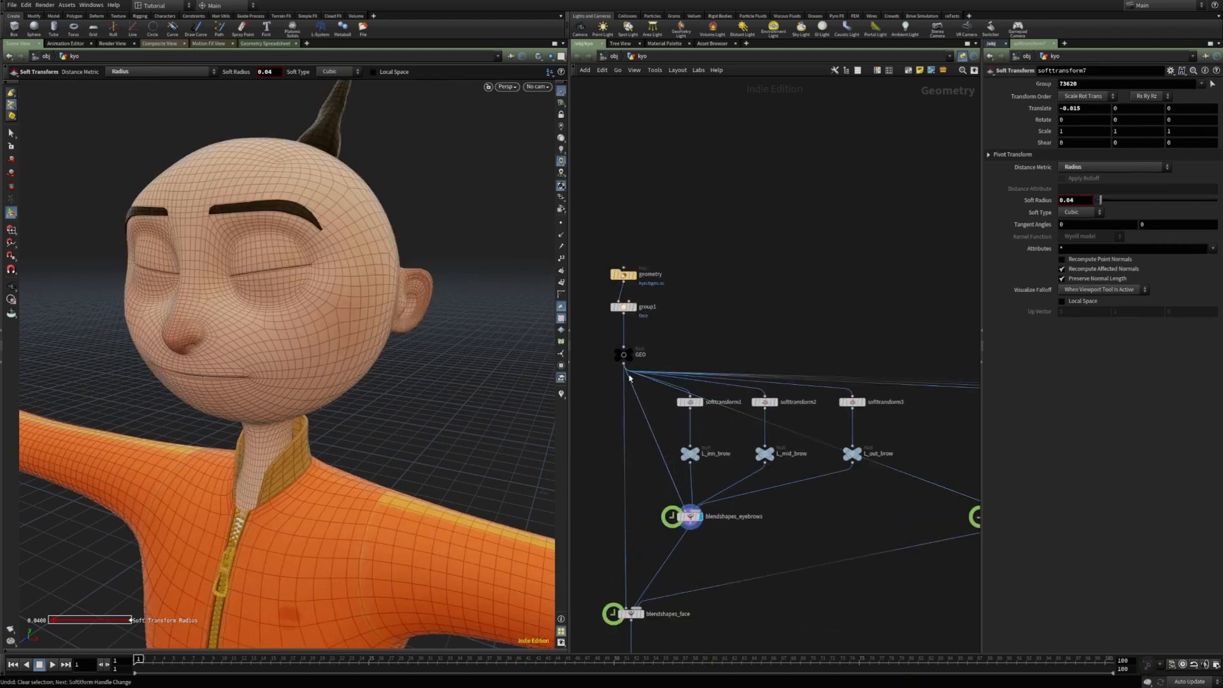
{"action": "left_click_drag", "start_coordinate": [628, 375], "coordinate": [759, 360], "text": "alt"}
{"action": "key", "text": "ctrl+z"}
{"action": "key", "text": "ctrl+z"}
- Add a Blast node wired from the GEO null, above the soft transform row
{"action": "left_click", "coordinate": [626, 366]}
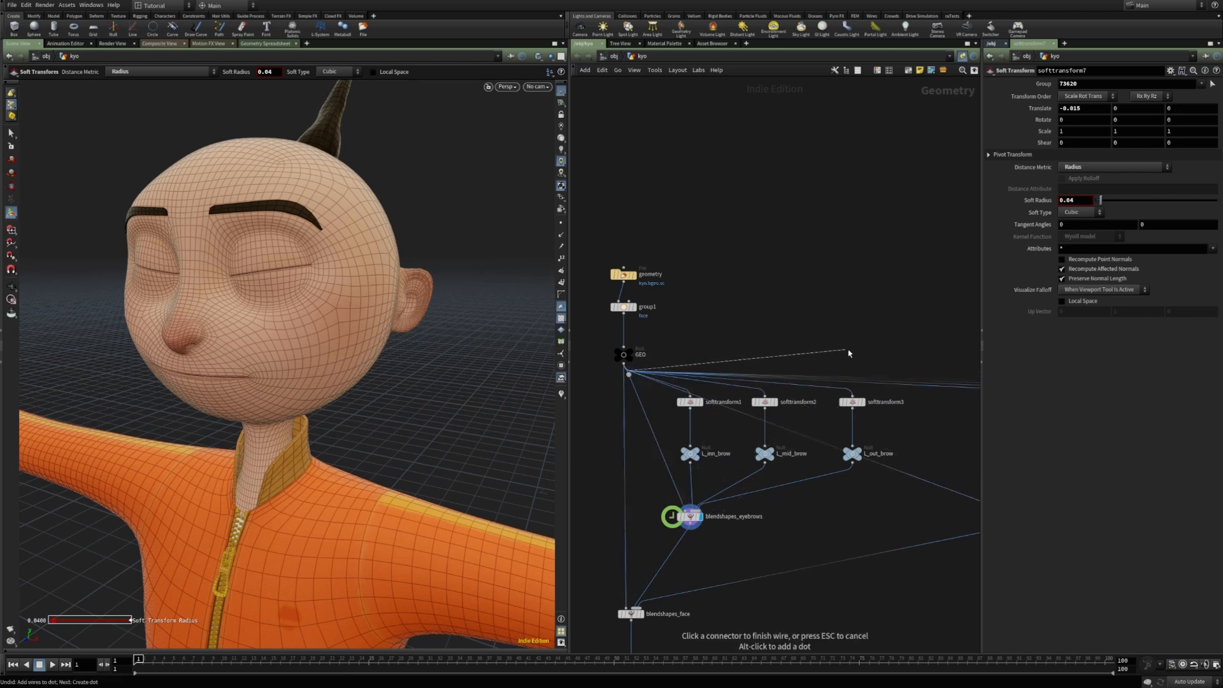
{"action": "key", "text": "Tab"}
{"action": "key", "text": "Escape"}
{"action": "key", "text": "Tab"}
{"action": "type", "text": "blast"}
{"action": "key", "text": "Return"}
{"action": "left_click", "coordinate": [881, 340]}
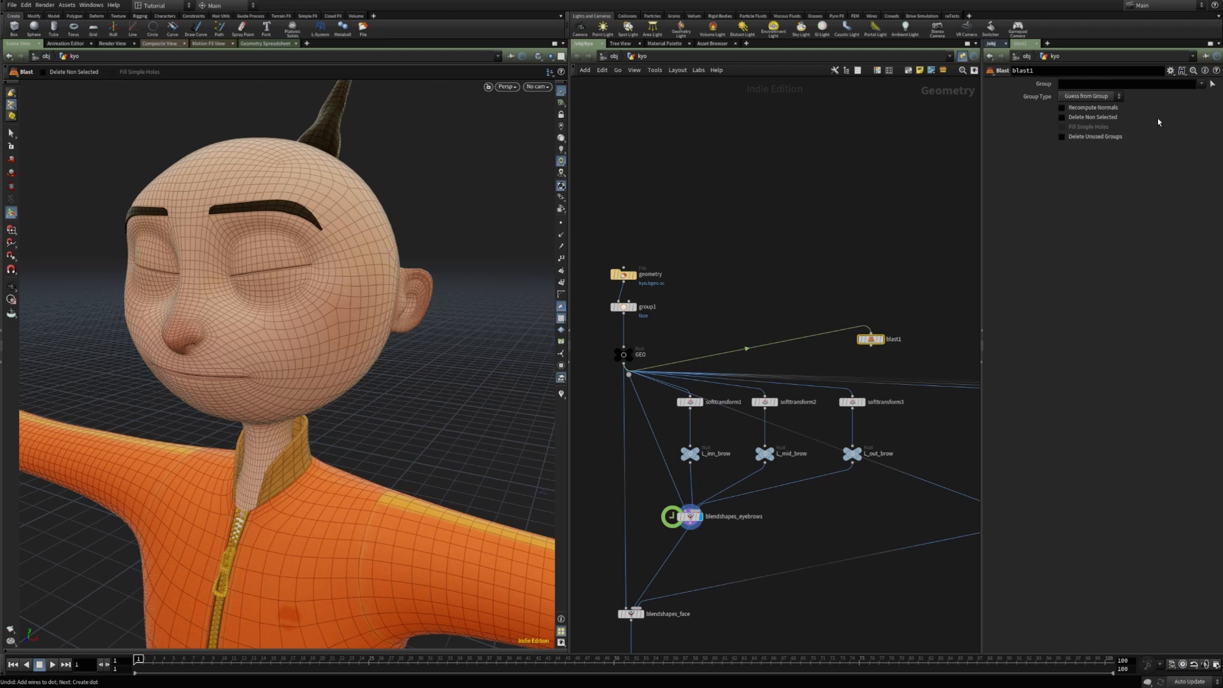
- Set the Blast node's group to face with Delete Non Selected enabled, and display its output
{"action": "left_click", "coordinate": [1201, 84]}
{"action": "left_click", "coordinate": [1203, 96]}
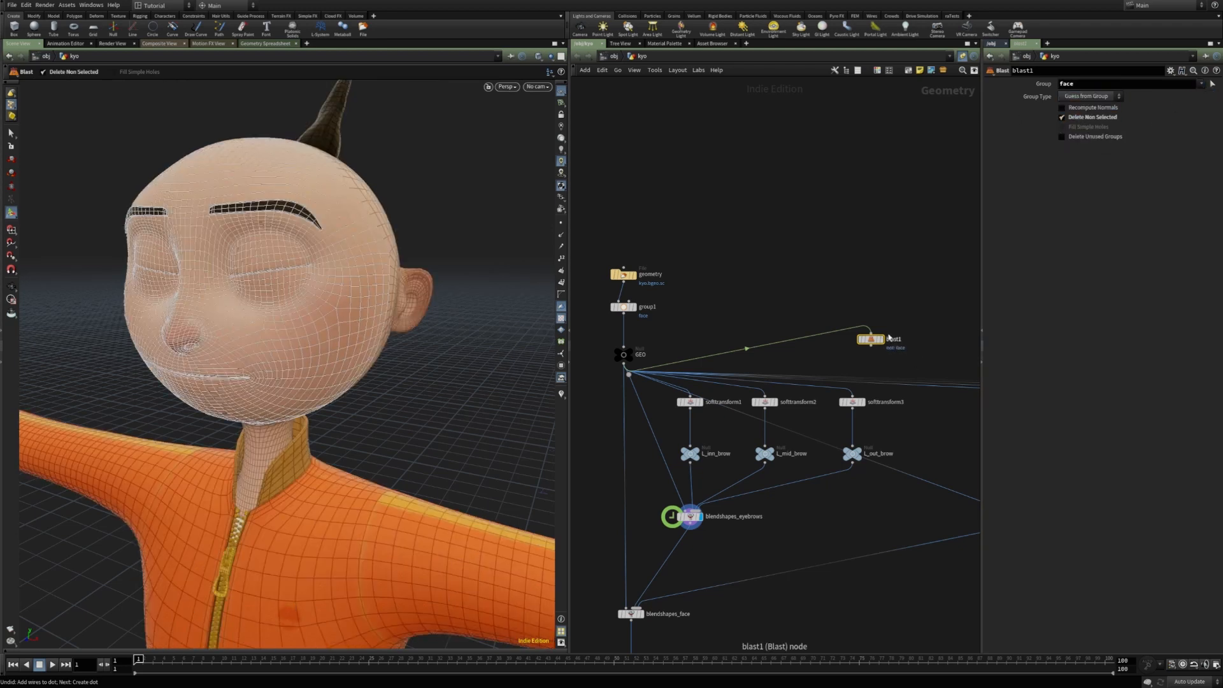
{"action": "left_click", "coordinate": [876, 340]}
{"action": "middle_click_drag", "start_coordinate": [874, 340], "coordinate": [848, 230]}
{"action": "left_click_drag", "start_coordinate": [848, 230], "coordinate": [834, 235]}
{"action": "scroll", "coordinate": [700, 182], "scroll_direction": "down", "scroll_amount": 4}
- Add a Null node after the Blast node and name it BLENDSHAPE_BASE
{"action": "left_click_drag", "start_coordinate": [617, 211], "coordinate": [641, 264]}
{"action": "left_click_drag", "start_coordinate": [779, 282], "coordinate": [786, 263]}
{"action": "left_click", "coordinate": [798, 277]}
{"action": "key", "text": "c"}
{"action": "left_click", "coordinate": [797, 250]}
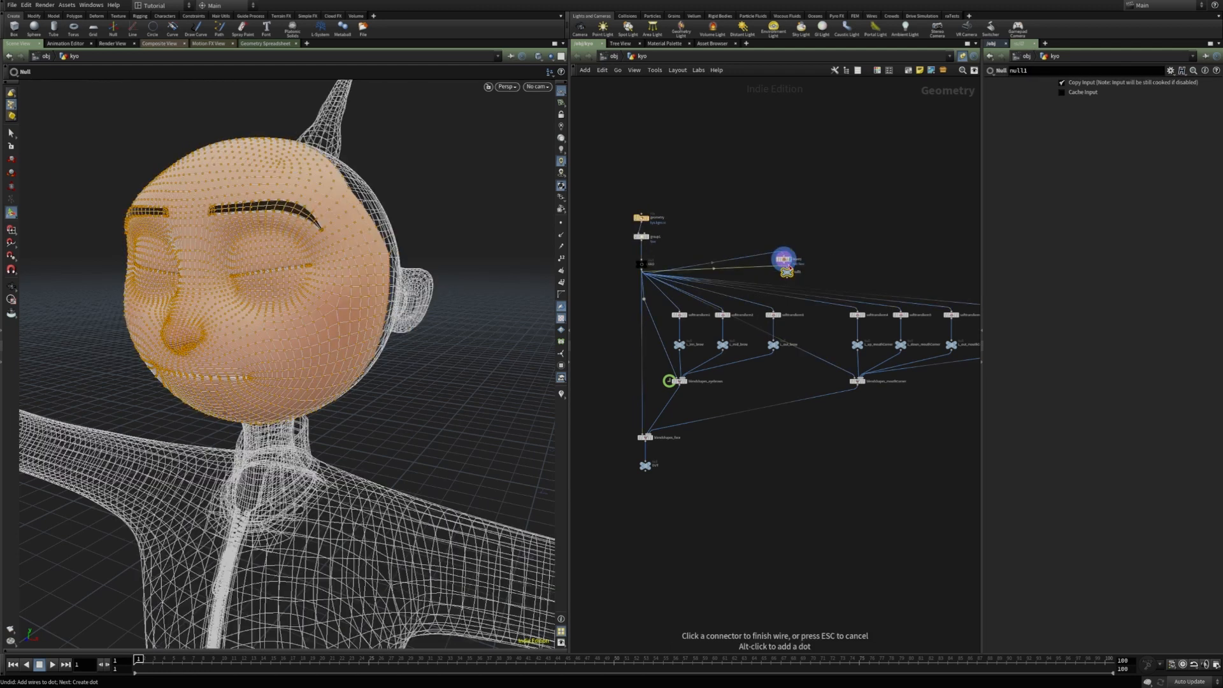
{"action": "left_click", "coordinate": [785, 275]}
{"action": "double_click", "coordinate": [790, 272]}
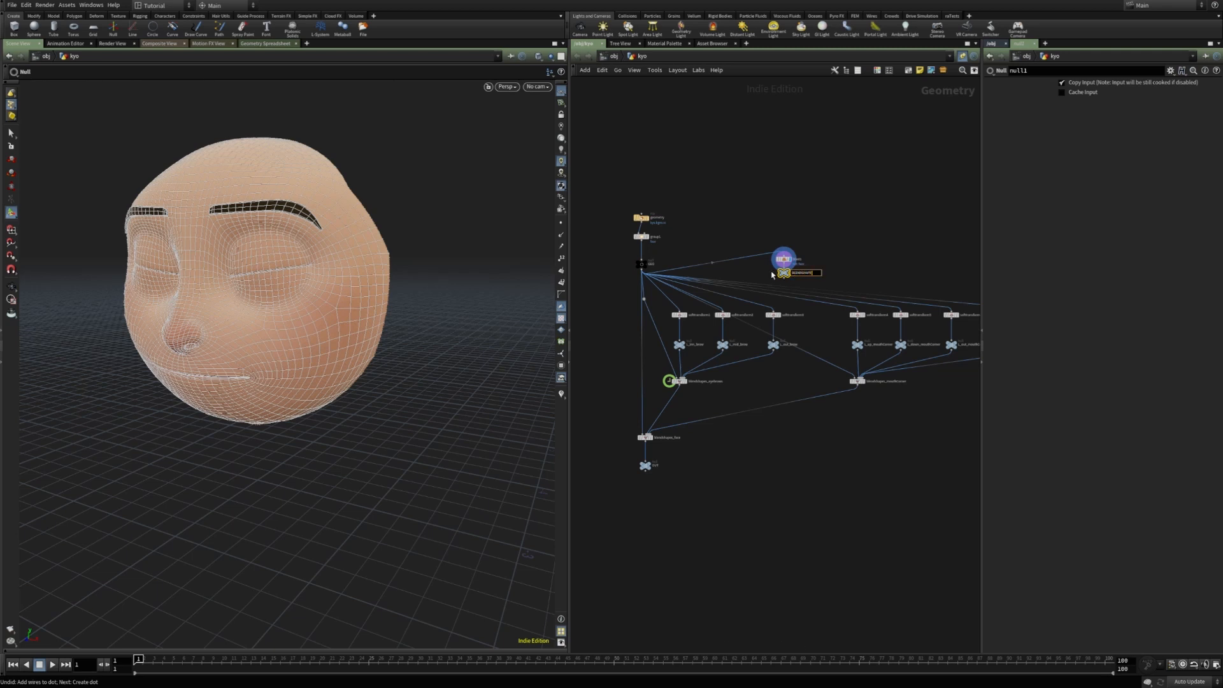
{"action": "key", "text": "Return"}
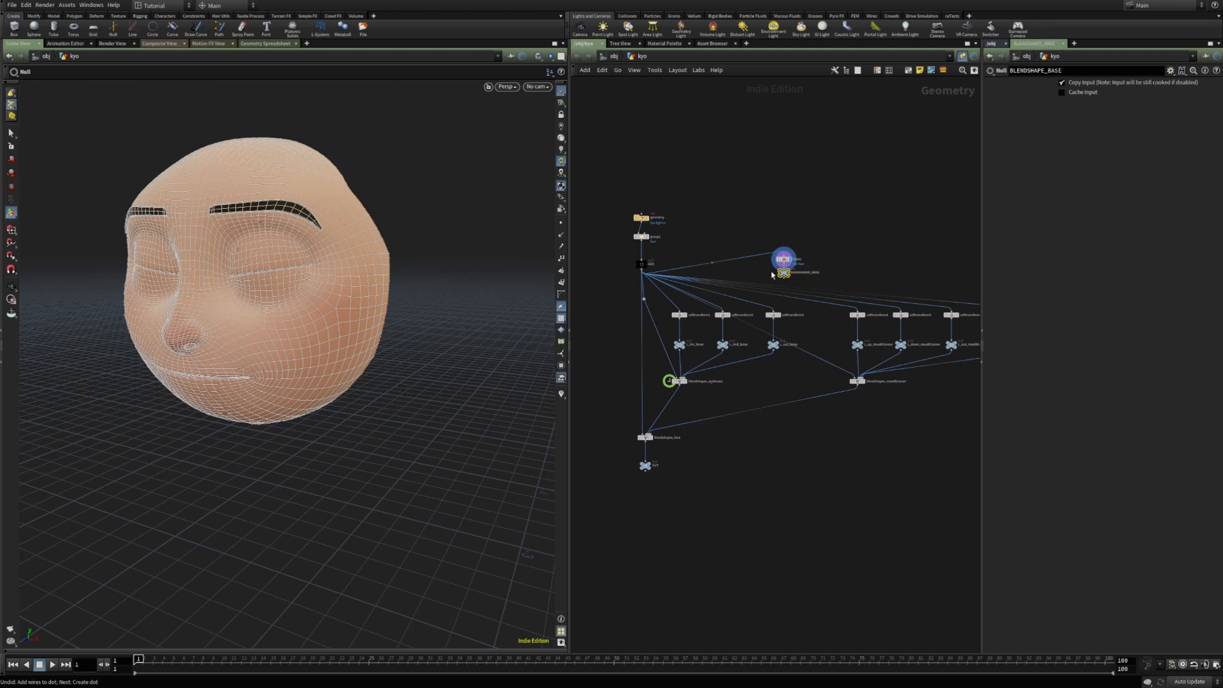
- Rewire the soft transforms and the eyebrows and mouthCorner Blend Shapes nodes to BLENDSHAPE_BASE through network dots
{"action": "scroll", "coordinate": [631, 356], "scroll_direction": "up", "scroll_amount": 4}
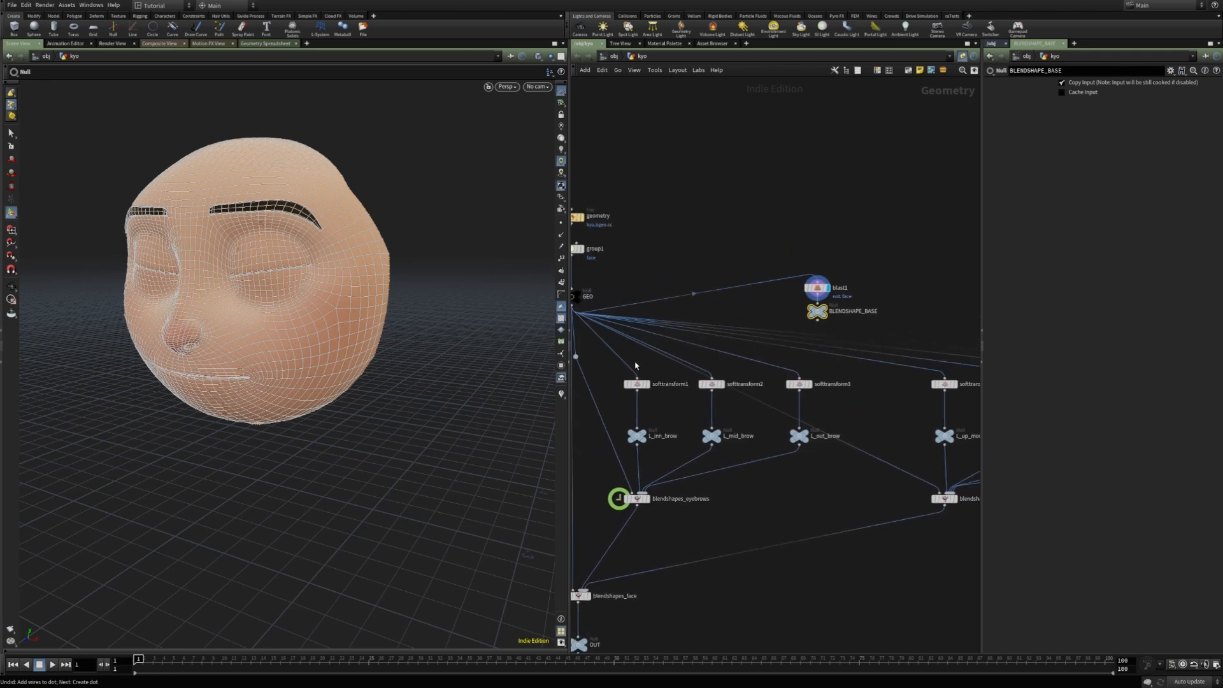
{"action": "scroll", "coordinate": [662, 398], "scroll_direction": "down", "scroll_amount": 1}
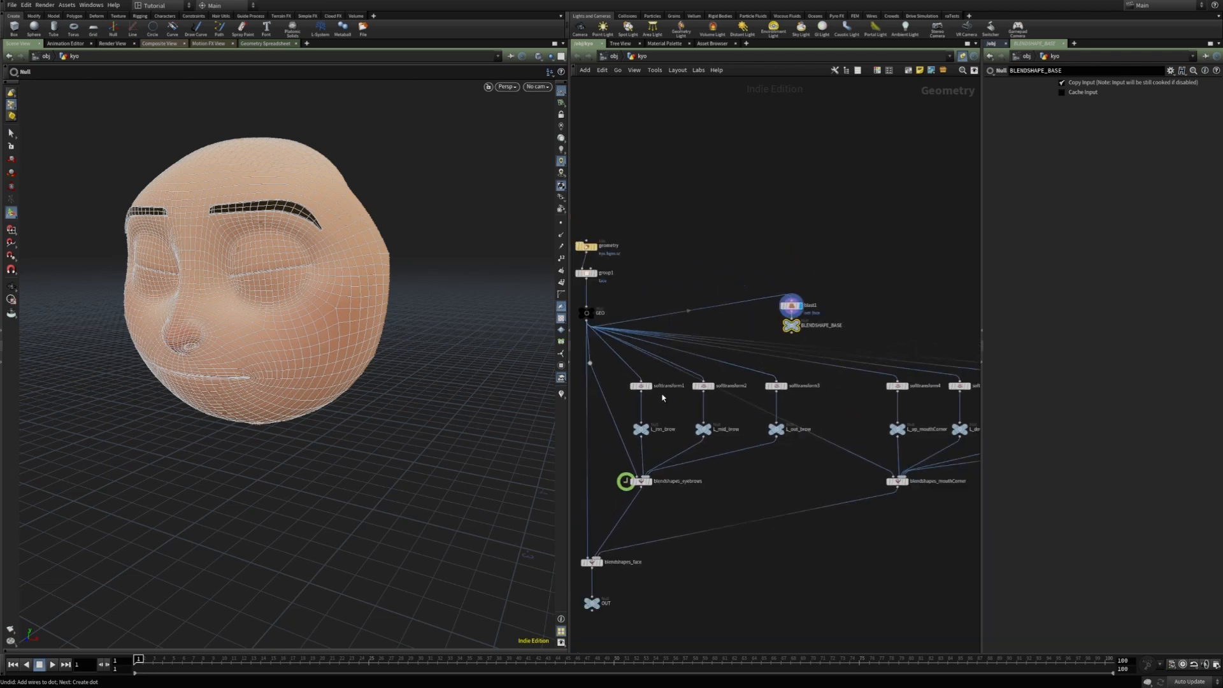
{"action": "left_click_drag", "start_coordinate": [598, 368], "coordinate": [792, 349]}
{"action": "left_click", "coordinate": [796, 347]}
{"action": "left_click", "coordinate": [791, 333]}
{"action": "left_click", "coordinate": [857, 393], "text": "alt"}
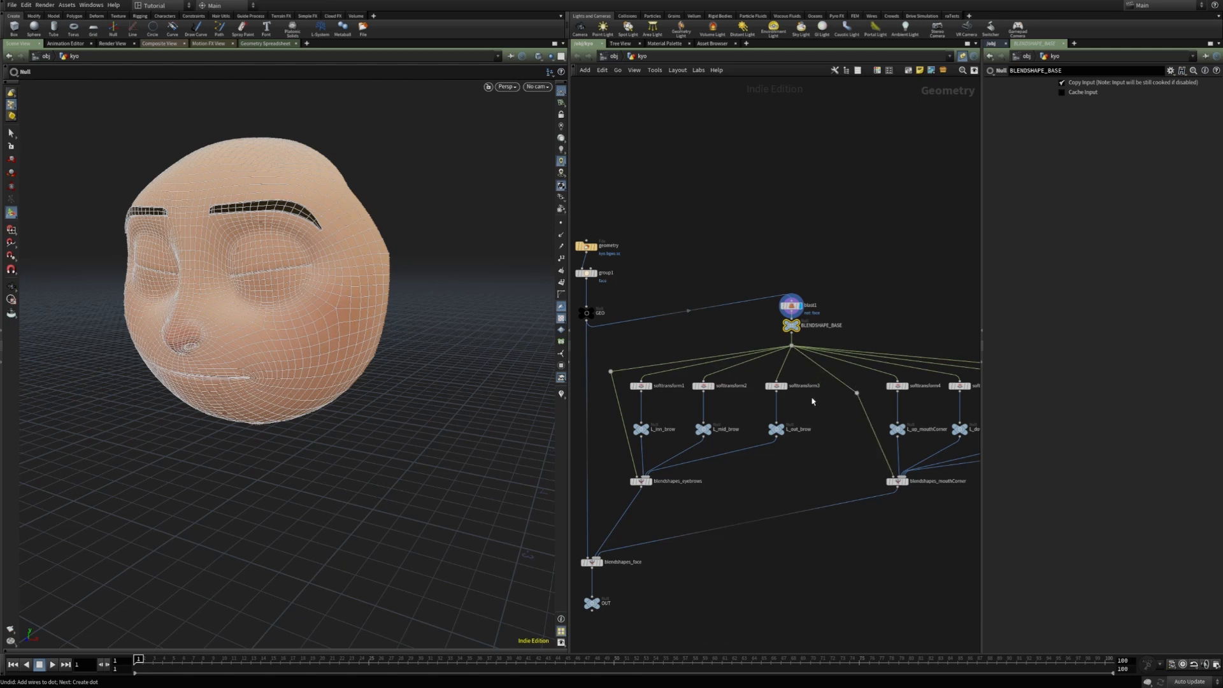
- Display softtransform1 and reselect its point group at the inner end of the left eyebrow
{"action": "left_click", "coordinate": [642, 387]}
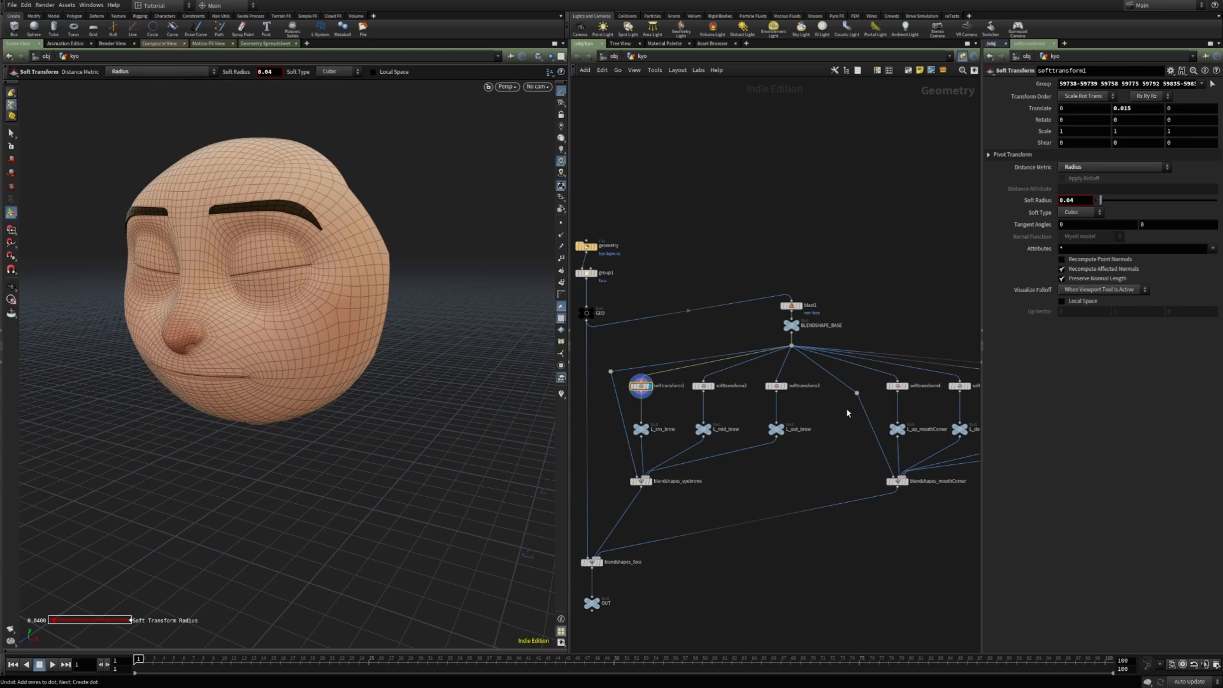
{"action": "scroll", "coordinate": [847, 413], "scroll_direction": "down", "scroll_amount": 2}
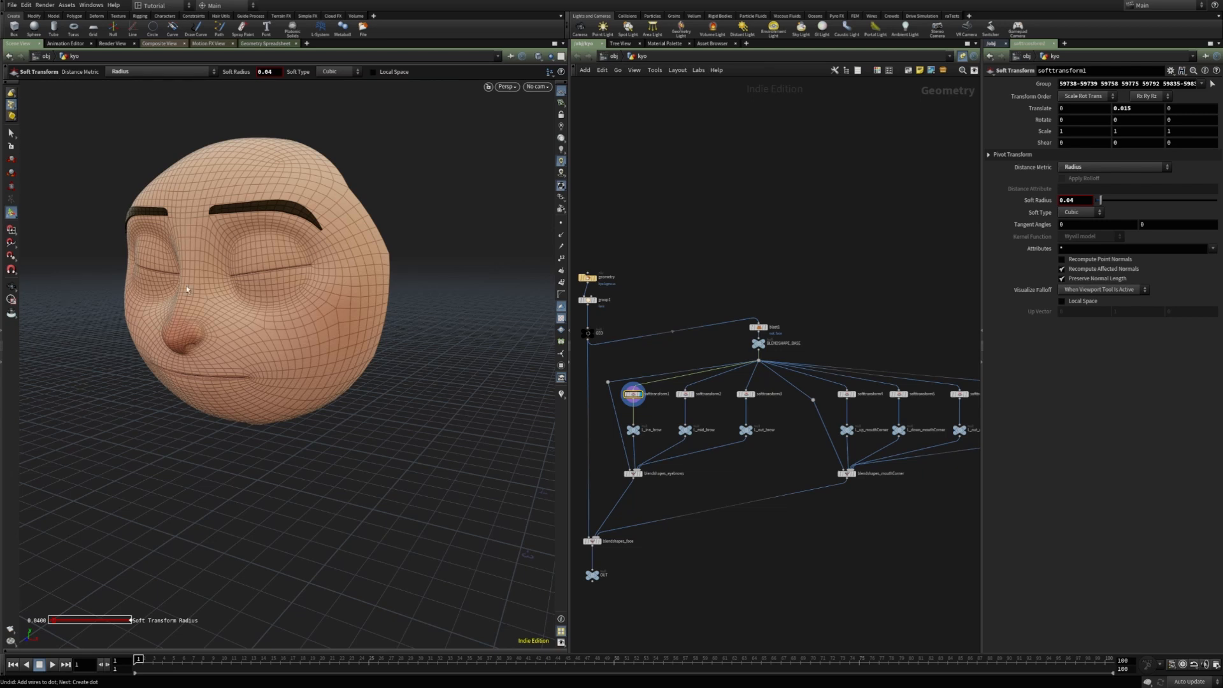
{"action": "left_click", "coordinate": [757, 327]}
{"action": "left_click_drag", "start_coordinate": [668, 407], "coordinate": [614, 382]}
{"action": "left_click", "coordinate": [1211, 84]}
{"action": "left_click_drag", "start_coordinate": [212, 225], "coordinate": [235, 218], "text": "alt"}
{"action": "scroll", "coordinate": [235, 218], "scroll_direction": "up", "scroll_amount": 10}
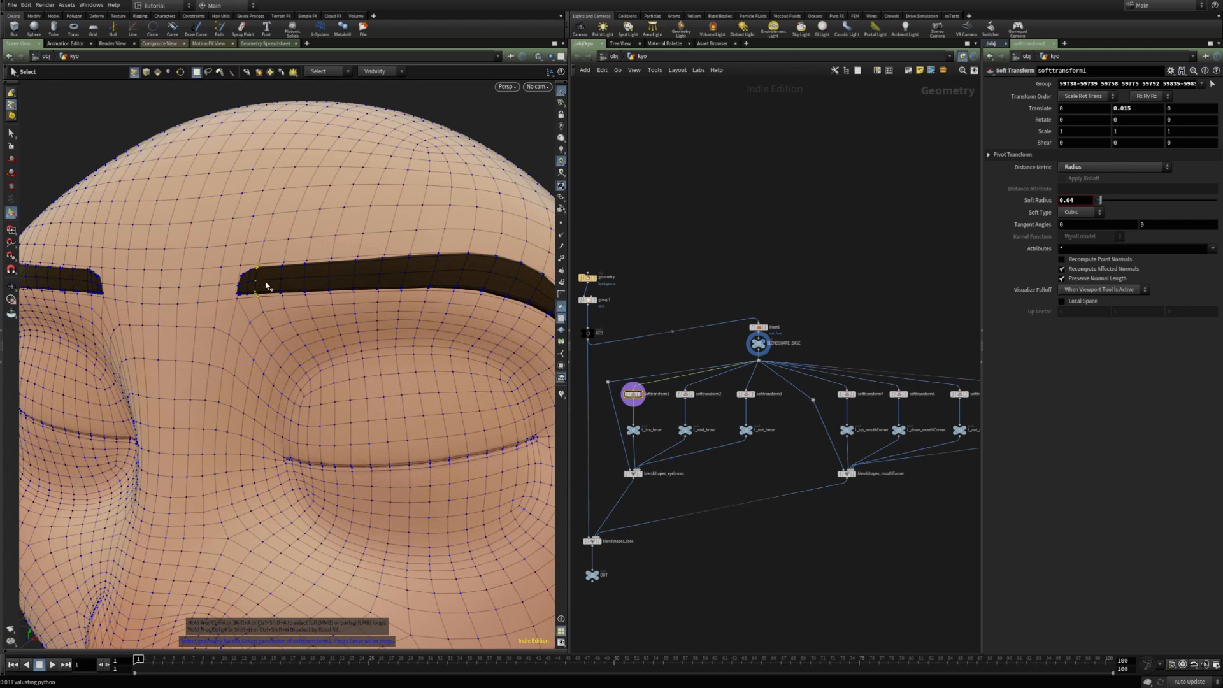
{"action": "key", "text": "Return"}
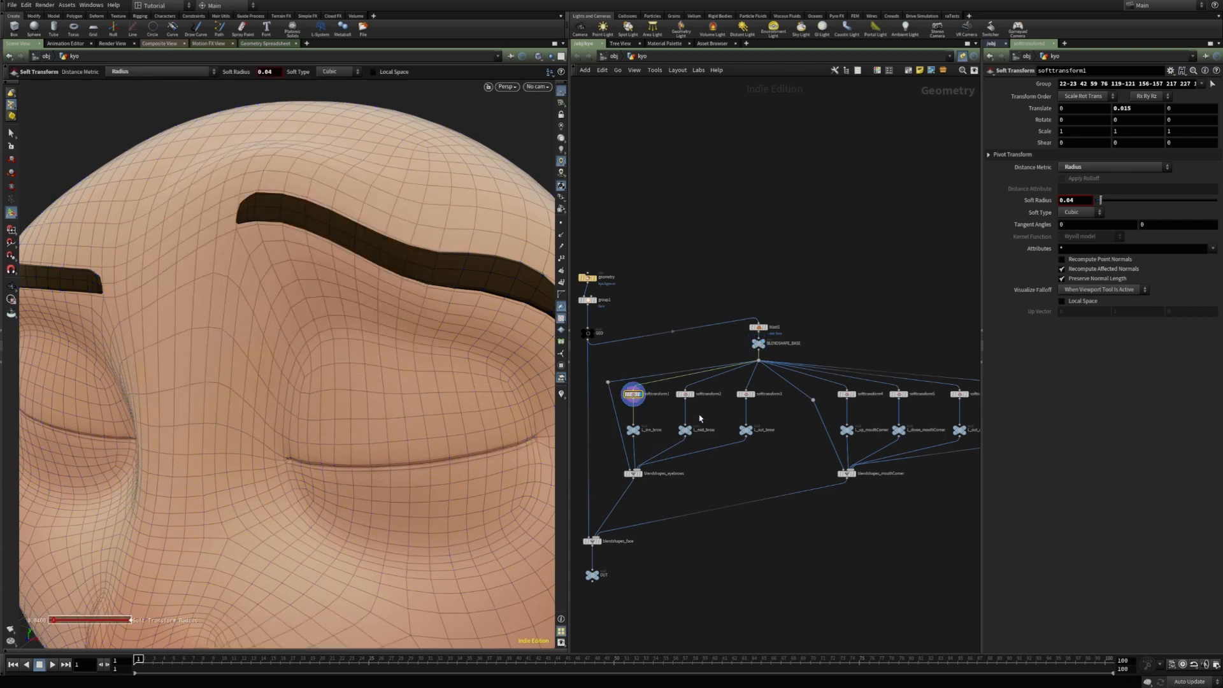
- Reselect the point group of softtransform2 at the middle of the left eyebrow
{"action": "left_click", "coordinate": [685, 394]}
{"action": "left_click", "coordinate": [1212, 84]}
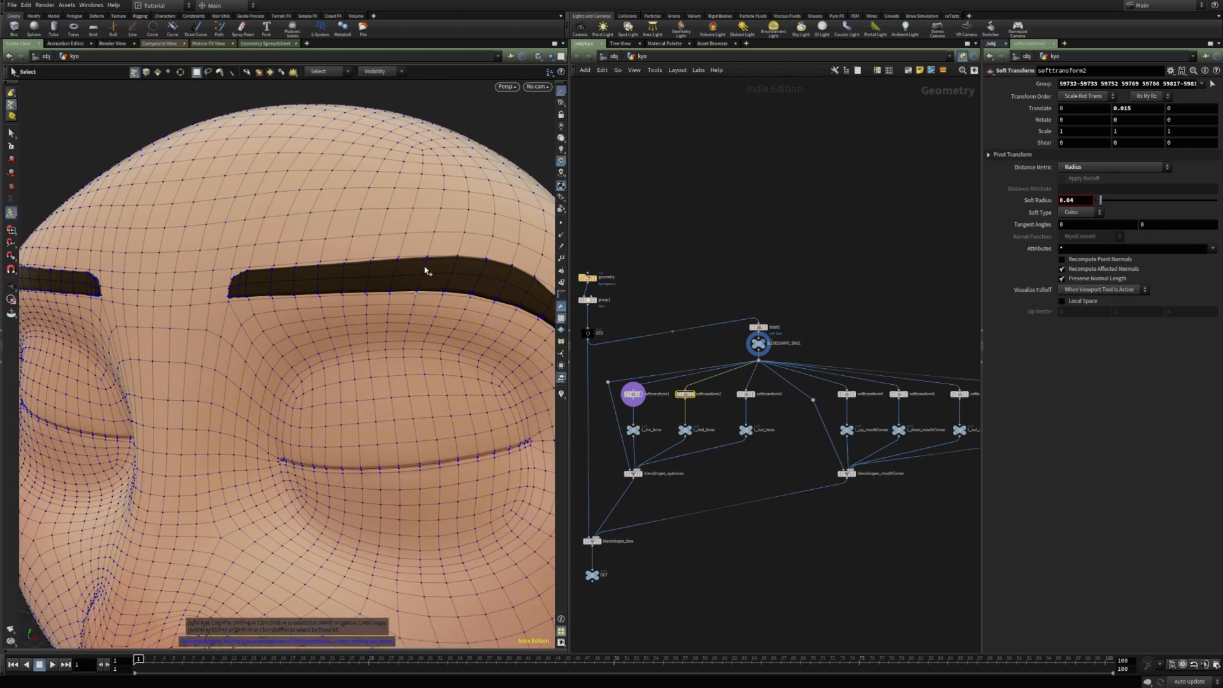
{"action": "left_click", "coordinate": [422, 274], "text": "shift"}
{"action": "key", "text": "Return"}
- Reselect the point group of softtransform3 near the outer end of the left eyebrow
{"action": "left_click_drag", "start_coordinate": [413, 300], "coordinate": [282, 321], "text": "alt"}
{"action": "left_click_drag", "start_coordinate": [772, 403], "coordinate": [730, 383]}
{"action": "left_click", "coordinate": [1212, 84]}
{"action": "left_click_drag", "start_coordinate": [398, 344], "coordinate": [373, 338], "text": "alt"}
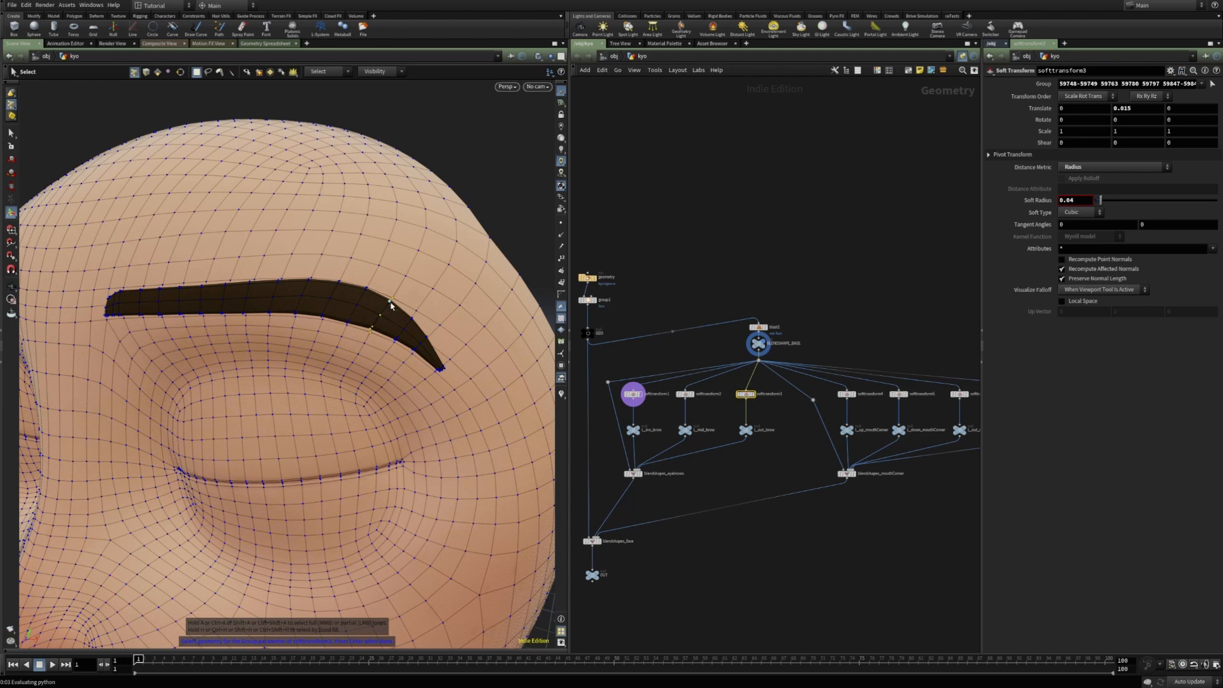
{"action": "key", "text": "Return"}
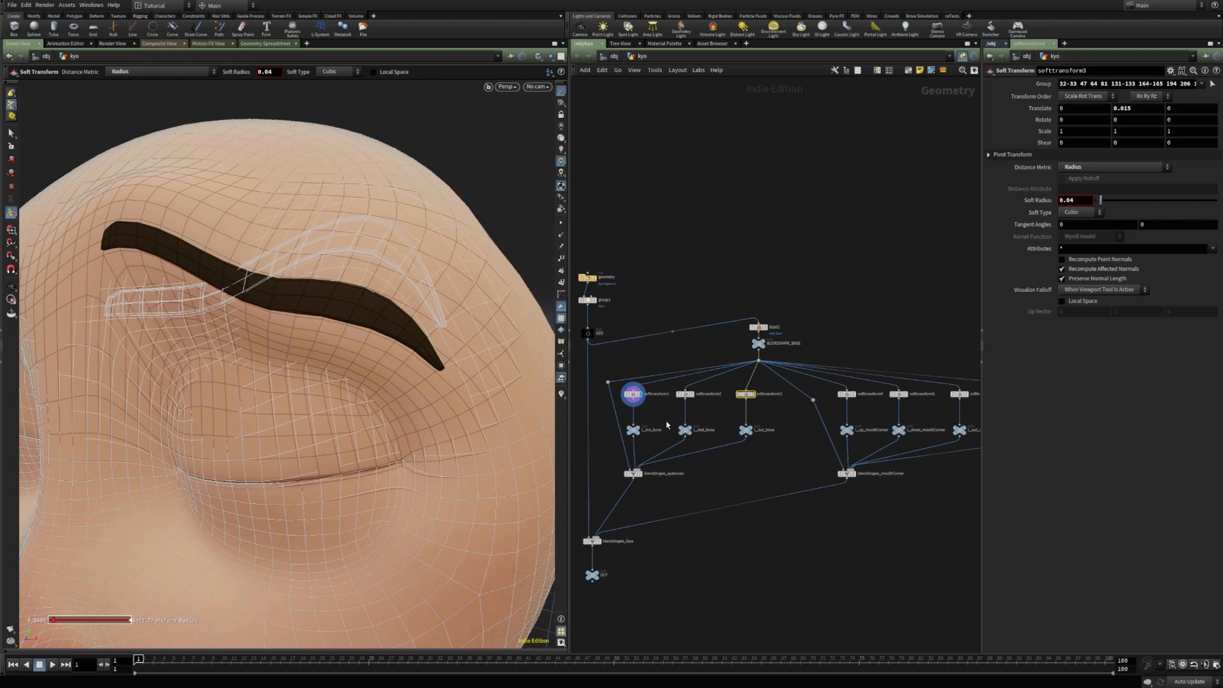
- Reselect the left mouth corner point, 3328, as the group of softtransform4
{"action": "left_click", "coordinate": [847, 394]}
{"action": "left_click", "coordinate": [1212, 85]}
{"action": "left_click_drag", "start_coordinate": [323, 397], "coordinate": [263, 379], "text": "alt"}
{"action": "scroll", "coordinate": [263, 379], "scroll_direction": "down", "scroll_amount": 4}
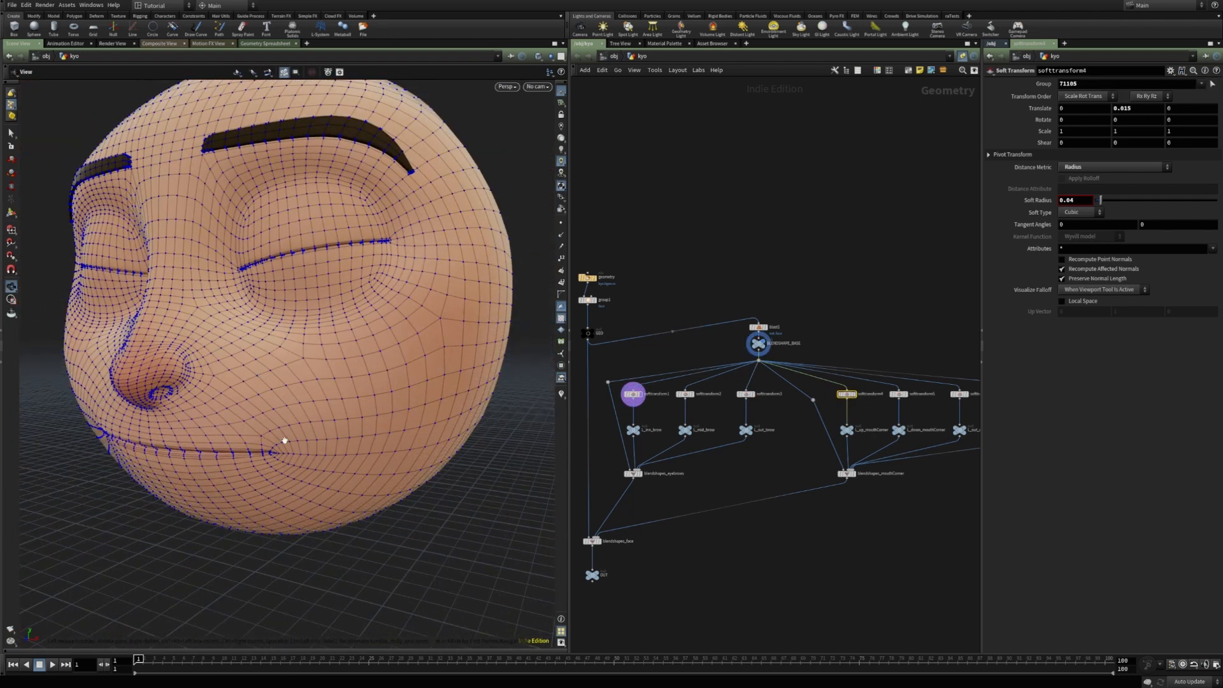
{"action": "key", "text": "s"}
{"action": "key", "text": "Return"}
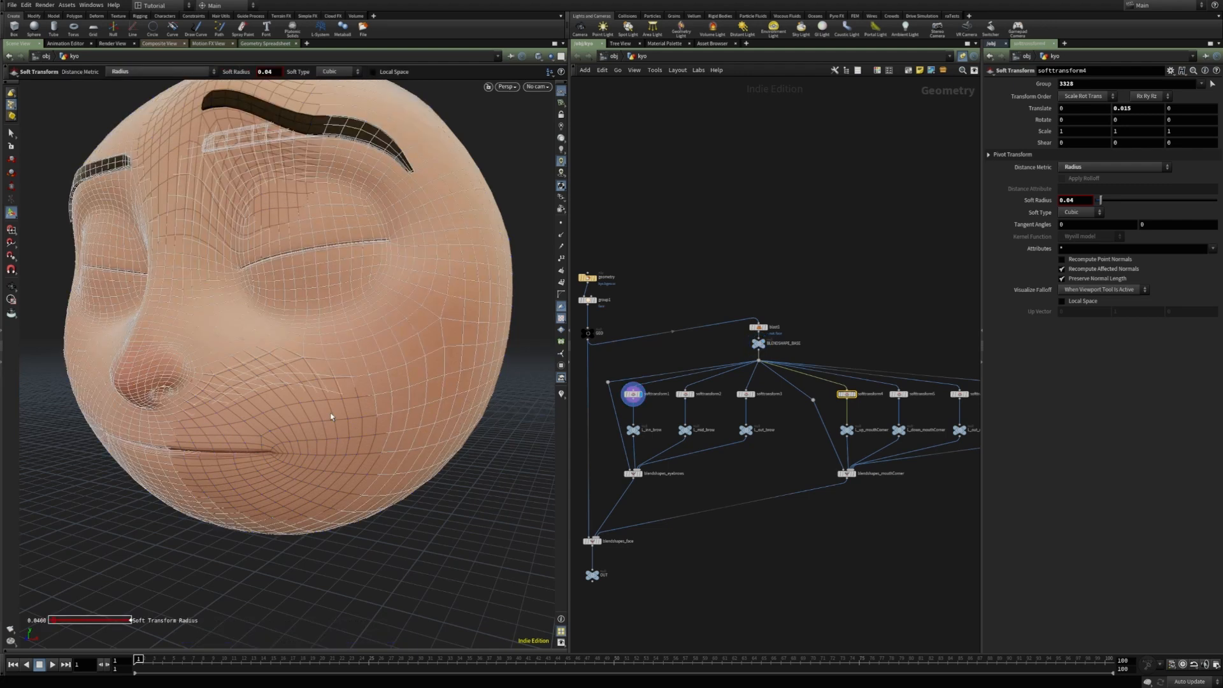
- Reselect the left mouth corner point as the group of softtransform5
{"action": "left_click", "coordinate": [898, 393]}
{"action": "left_click", "coordinate": [1212, 84]}
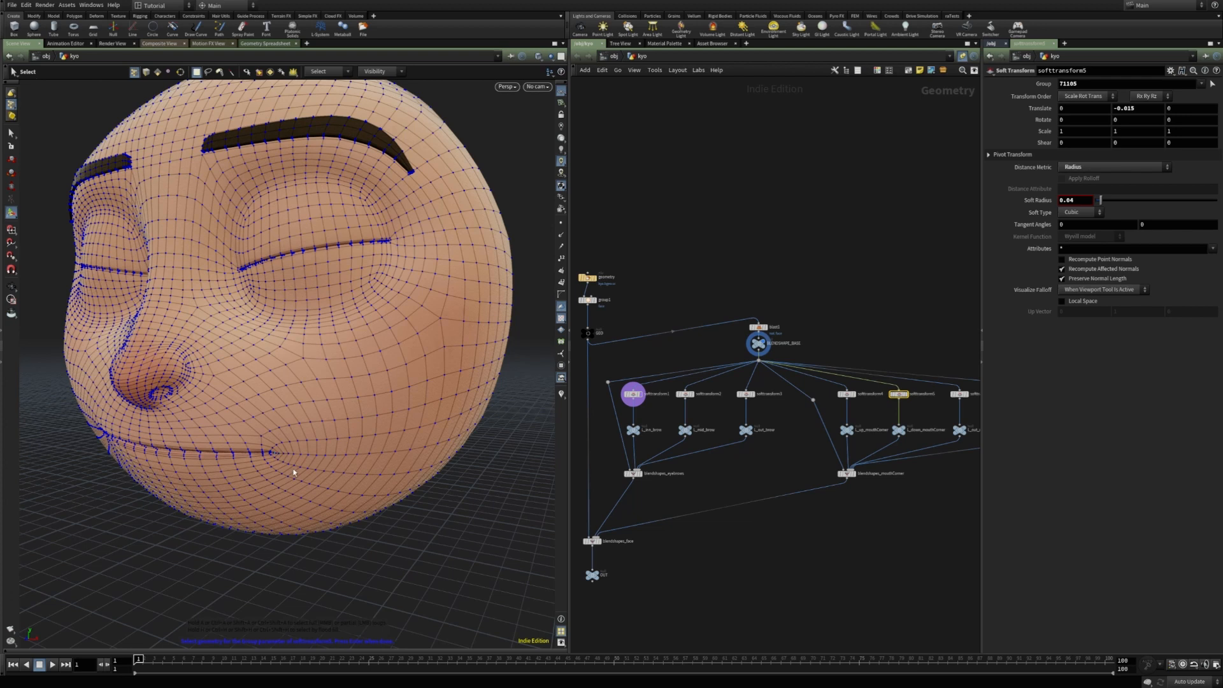
{"action": "key", "text": "Return"}
- Reselect the left mouth corner point, 3328, as the group of softtransform6
{"action": "middle_click_drag", "start_coordinate": [974, 413], "coordinate": [923, 425]}
{"action": "left_click_drag", "start_coordinate": [936, 422], "coordinate": [897, 397]}
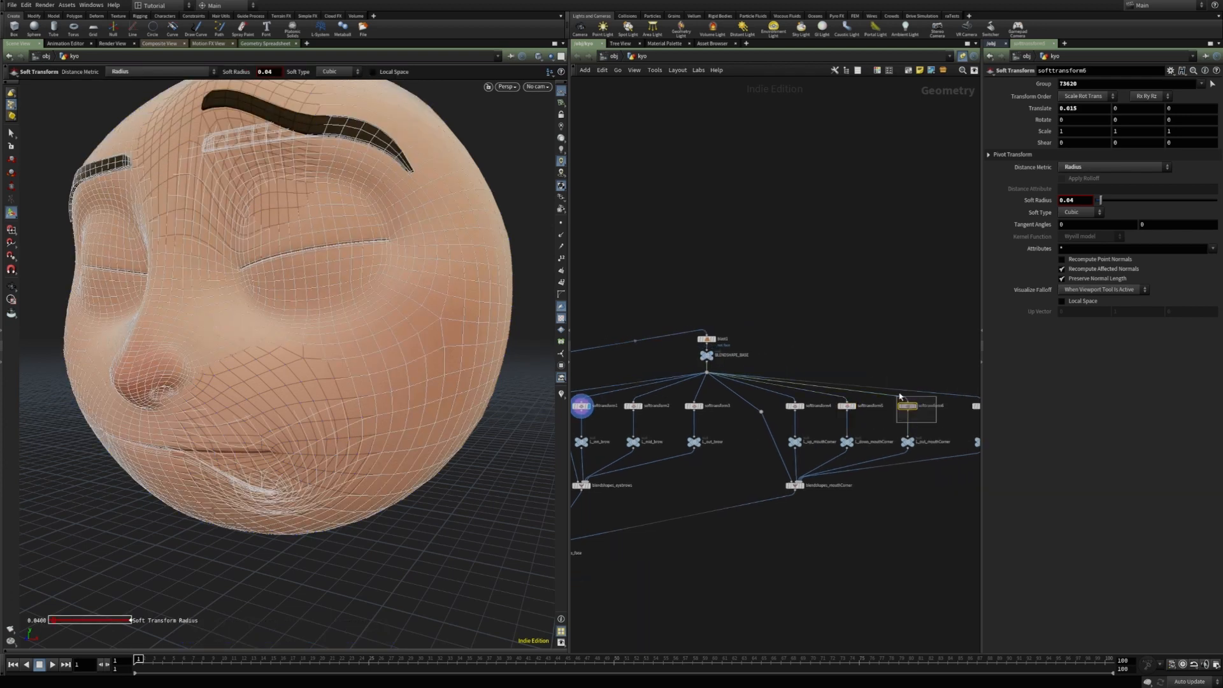
{"action": "left_click", "coordinate": [1212, 84]}
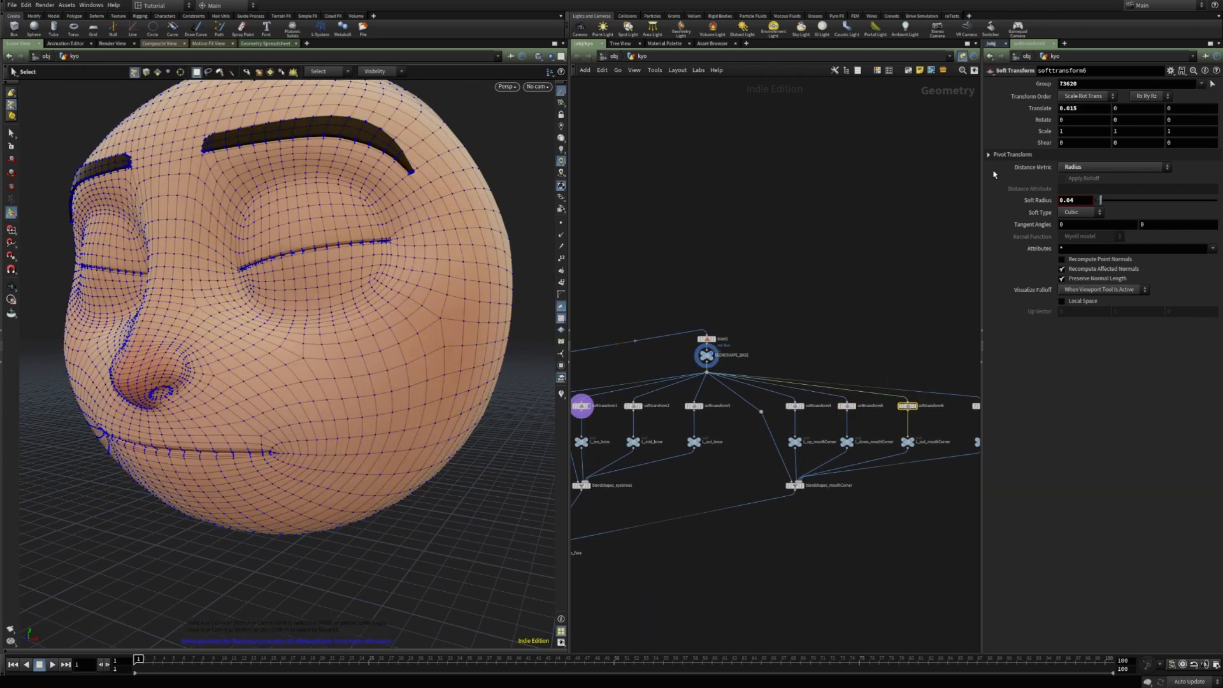
{"action": "left_click", "coordinate": [275, 454]}
{"action": "key", "text": "Return"}
- Reselect the left mouth corner point, 3328, as the group of softtransform7
{"action": "middle_click_drag", "start_coordinate": [949, 423], "coordinate": [868, 442]}
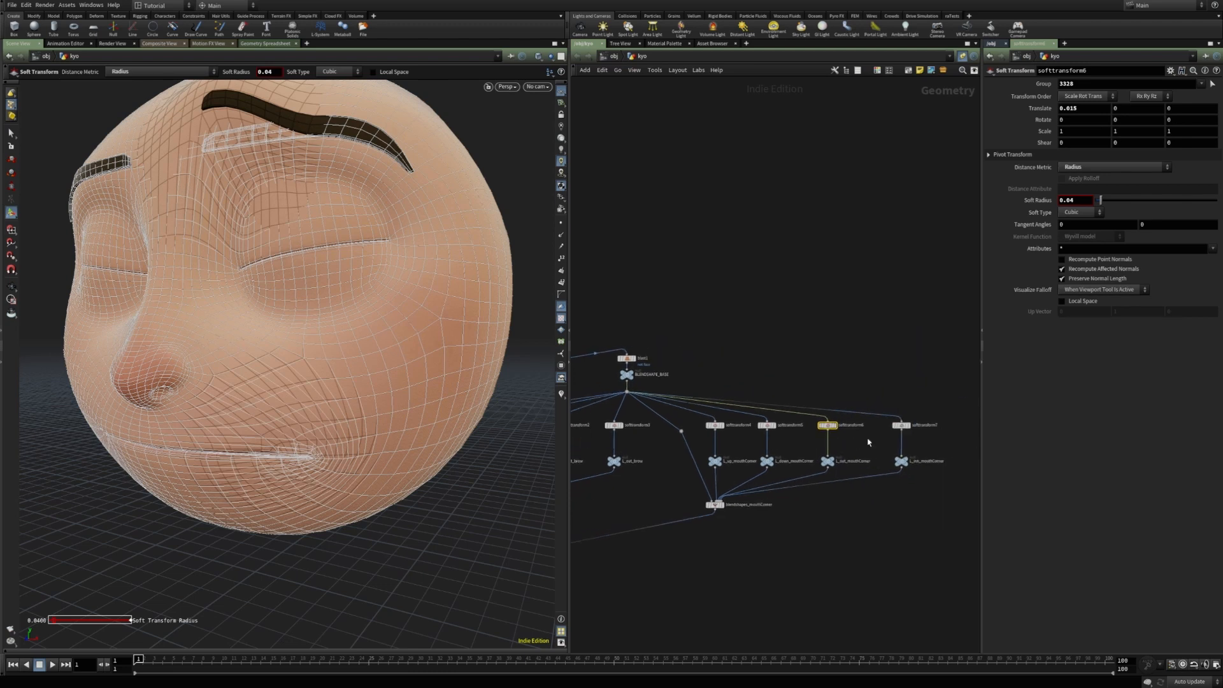
{"action": "left_click", "coordinate": [901, 425]}
{"action": "left_click", "coordinate": [1212, 85]}
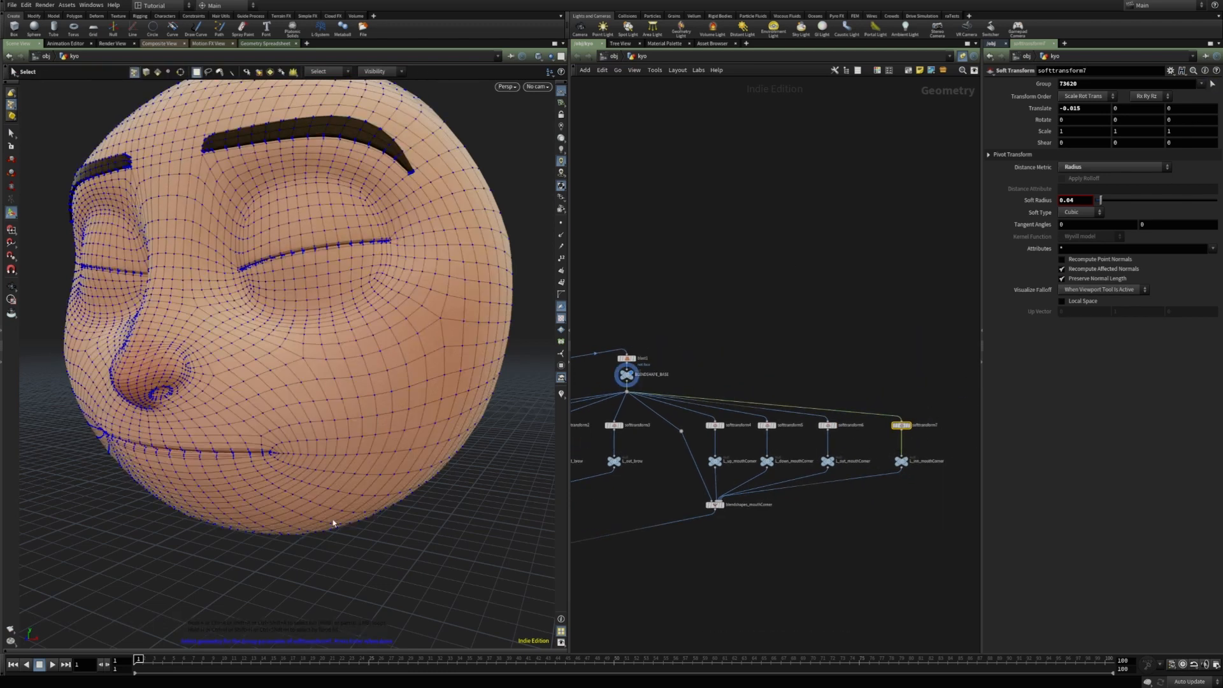
{"action": "left_click", "coordinate": [277, 454]}
{"action": "key", "text": "Return"}
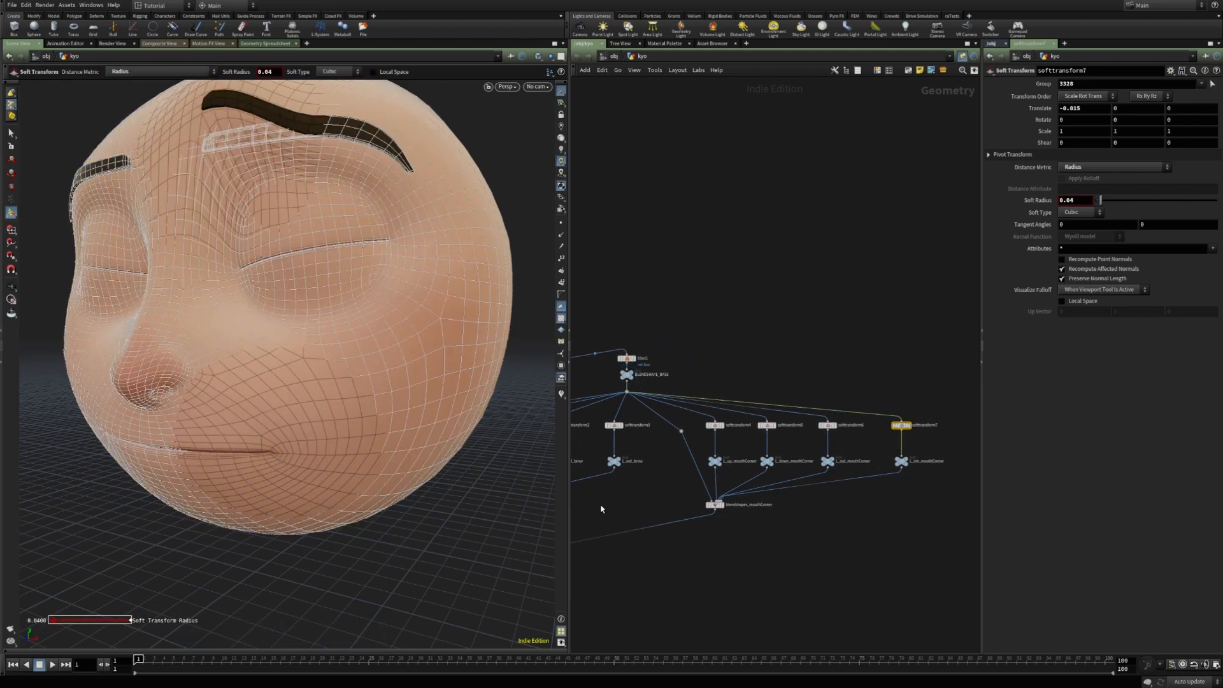
- Display blendshapes_mouthCorner, blendshapes_eyebrows and softtransform1 in turn to check the rewired face shapes
{"action": "key", "text": "r"}
{"action": "left_click_drag", "start_coordinate": [677, 498], "coordinate": [749, 531]}
{"action": "middle_click_drag", "start_coordinate": [611, 501], "coordinate": [772, 474]}
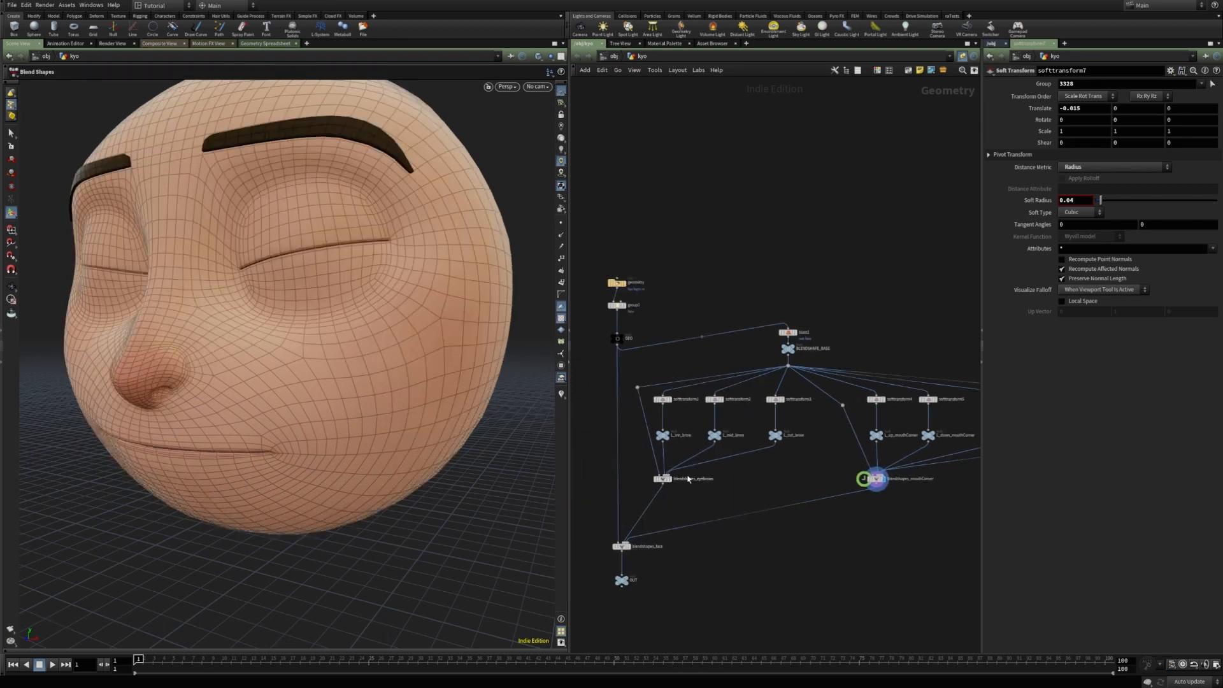
{"action": "scroll", "coordinate": [686, 478], "scroll_direction": "down", "scroll_amount": 2}
{"action": "key", "text": "r"}
{"action": "left_click_drag", "start_coordinate": [686, 490], "coordinate": [648, 470]}
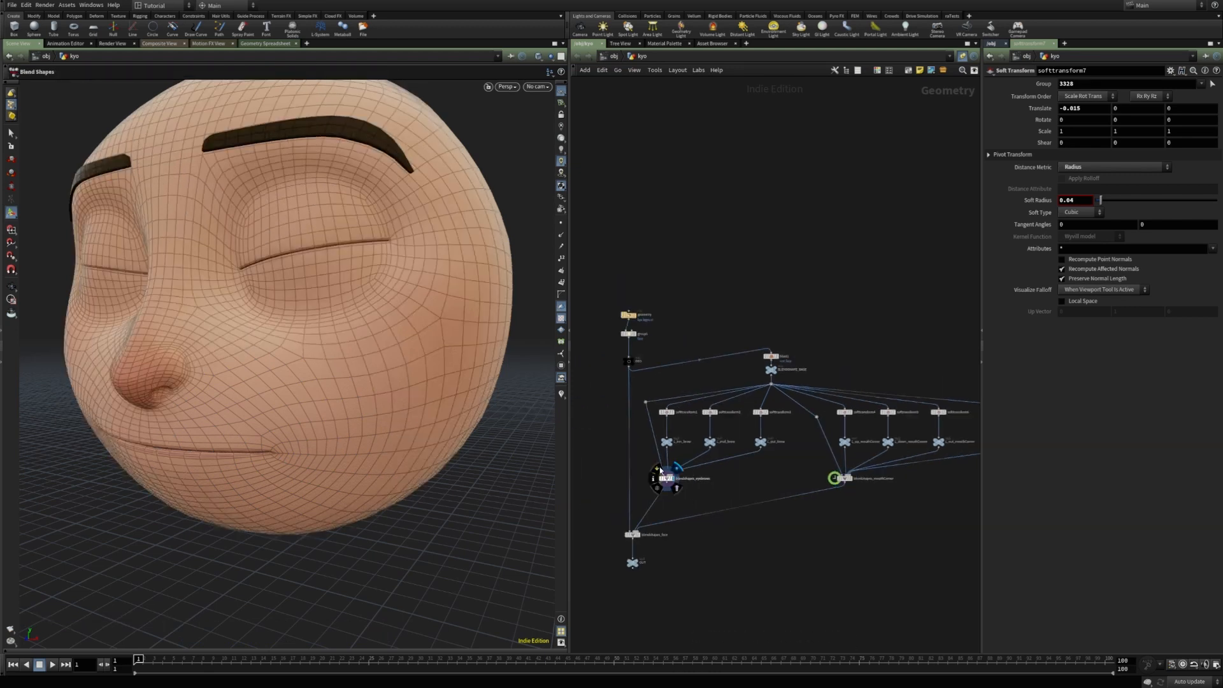
{"action": "key", "text": "r"}
{"action": "left_click", "coordinate": [667, 412]}
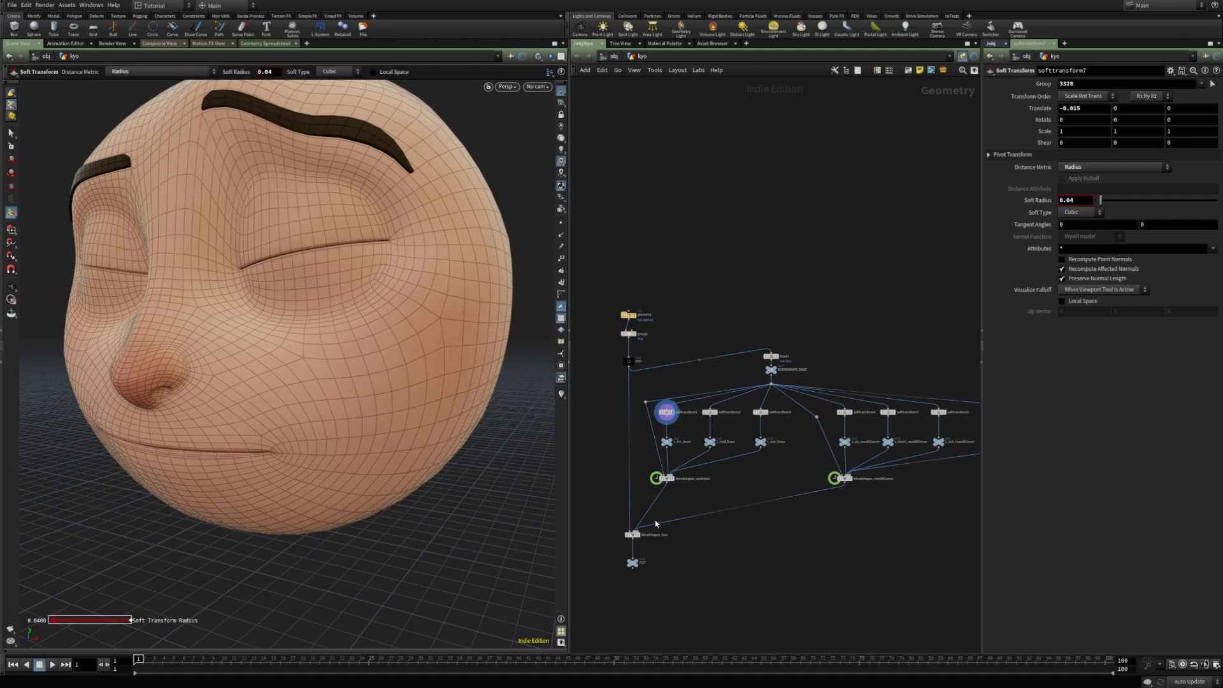
- Display blendshapes_face and scrub through the timeline to check the combined eyebrow and mouth animation on the full character
{"action": "left_click", "coordinate": [632, 534]}
{"action": "left_click", "coordinate": [632, 534]}
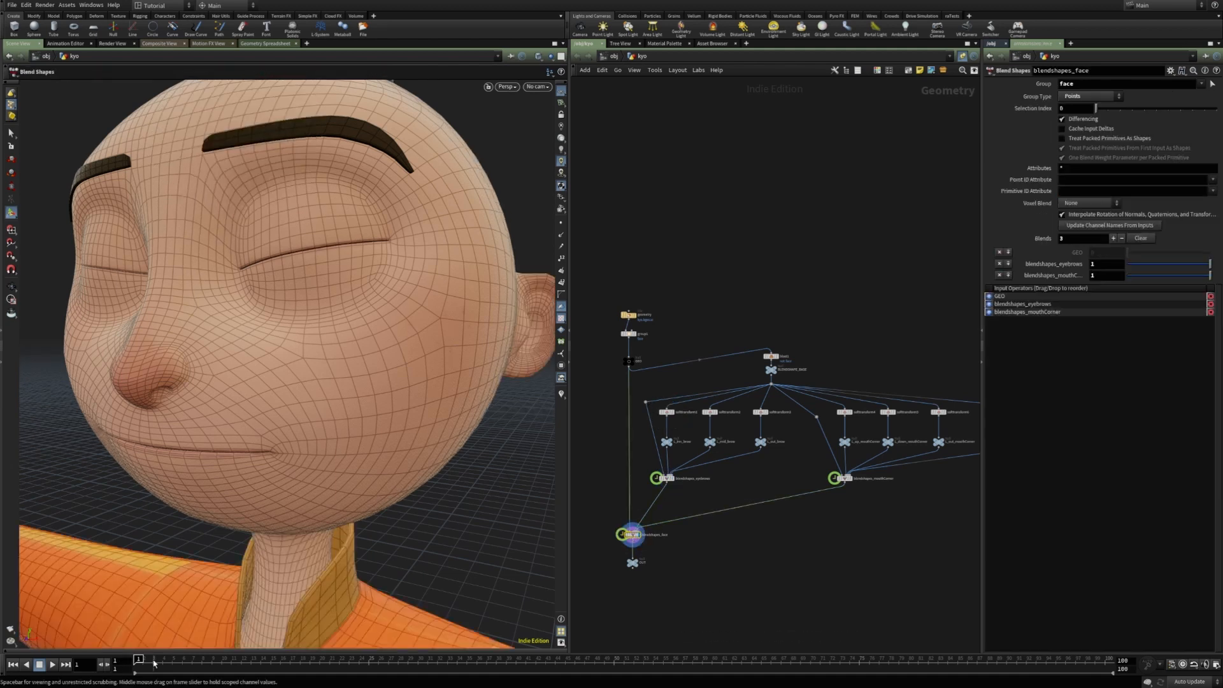
{"action": "left_click", "coordinate": [666, 478]}
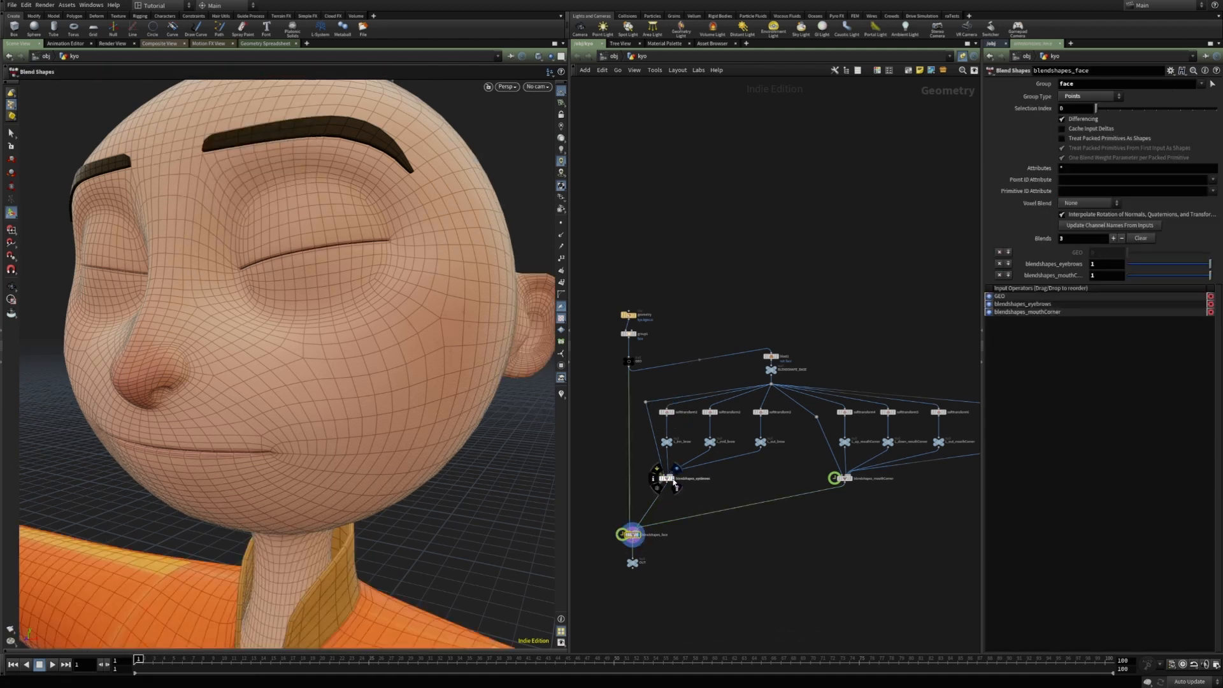
{"action": "mouse_move", "coordinate": [158, 661]}
{"action": "left_mouse_down"}
{"action": "mouse_move", "coordinate": [370, 657]}
{"action": "mouse_move", "coordinate": [1028, 596]}
{"action": "mouse_move", "coordinate": [138, 652]}
{"action": "left_mouse_up"}
{"action": "key", "text": "r"}
{"action": "left_click_drag", "start_coordinate": [819, 473], "coordinate": [904, 499]}
{"action": "left_click_drag", "start_coordinate": [276, 663], "coordinate": [416, 633]}
{"action": "left_click", "coordinate": [650, 605]}
{"action": "left_click_drag", "start_coordinate": [221, 666], "coordinate": [242, 650]}
{"action": "key", "text": "r"}
{"action": "left_click_drag", "start_coordinate": [597, 519], "coordinate": [667, 557]}
{"action": "left_click_drag", "start_coordinate": [610, 525], "coordinate": [668, 551]}
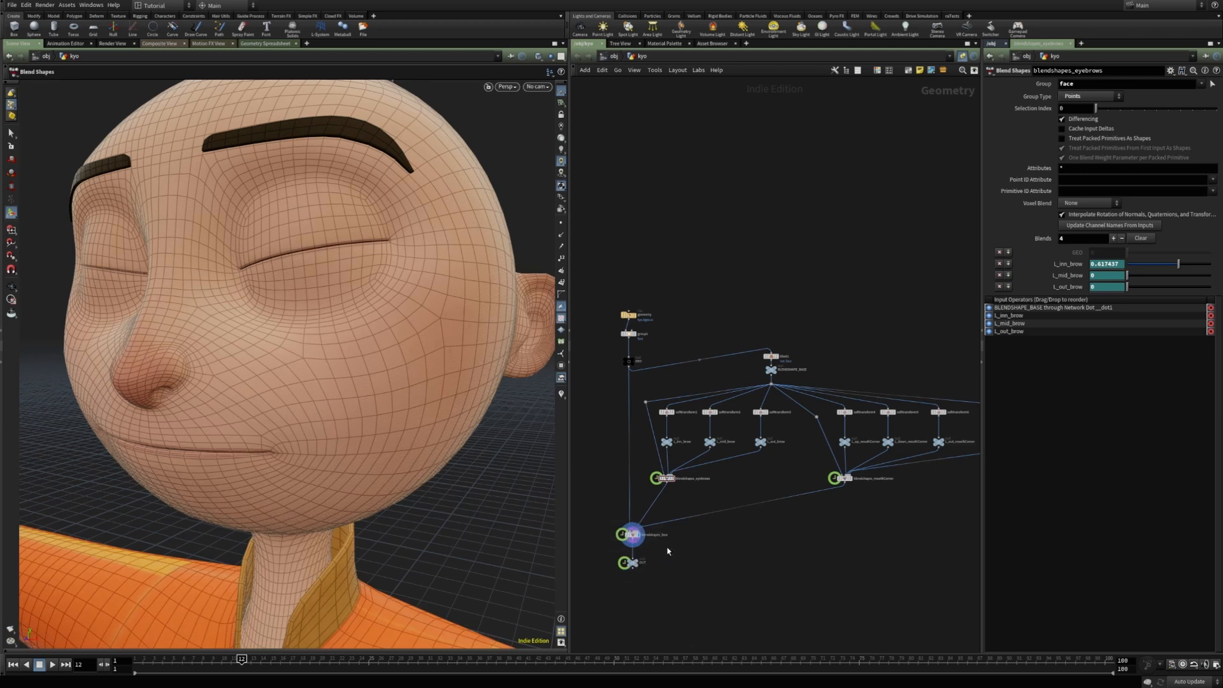
{"action": "left_click_drag", "start_coordinate": [249, 662], "coordinate": [155, 656]}
{"action": "scroll", "coordinate": [406, 403], "scroll_direction": "down", "scroll_amount": 5}
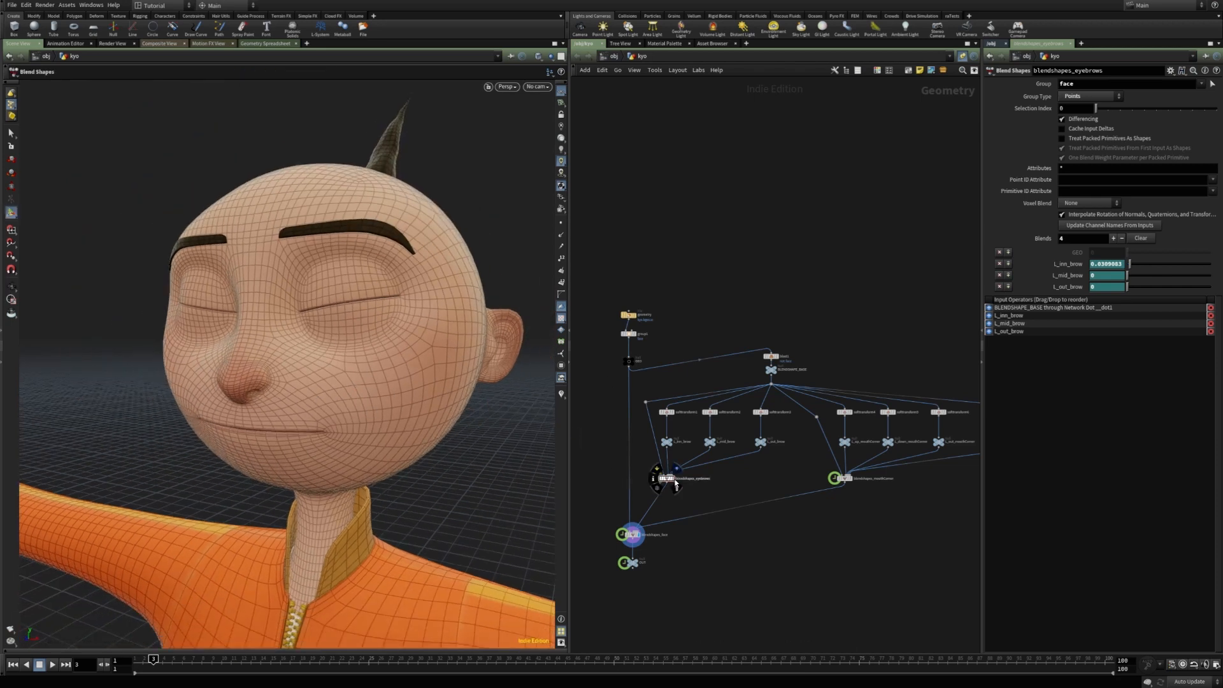
- Display blendshapes_eyebrows and blendshapes_mouthCorner one after the other to compare their isolated face geometry
{"action": "left_click", "coordinate": [669, 479]}
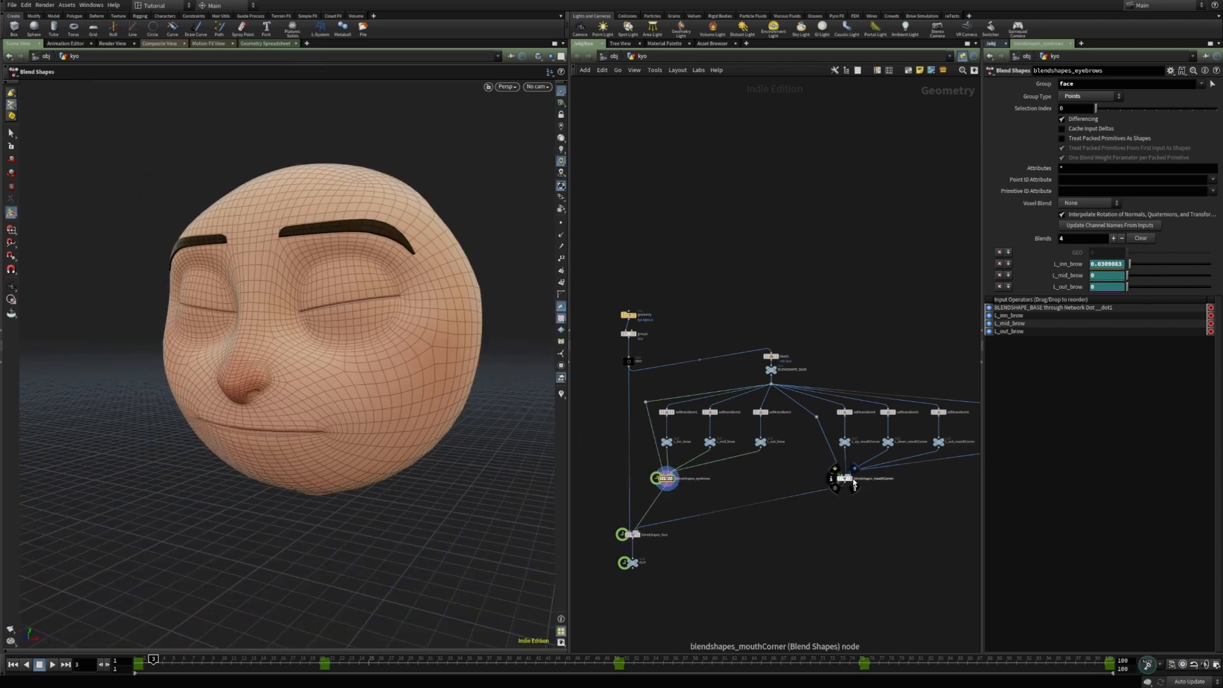
{"action": "left_click", "coordinate": [846, 478]}
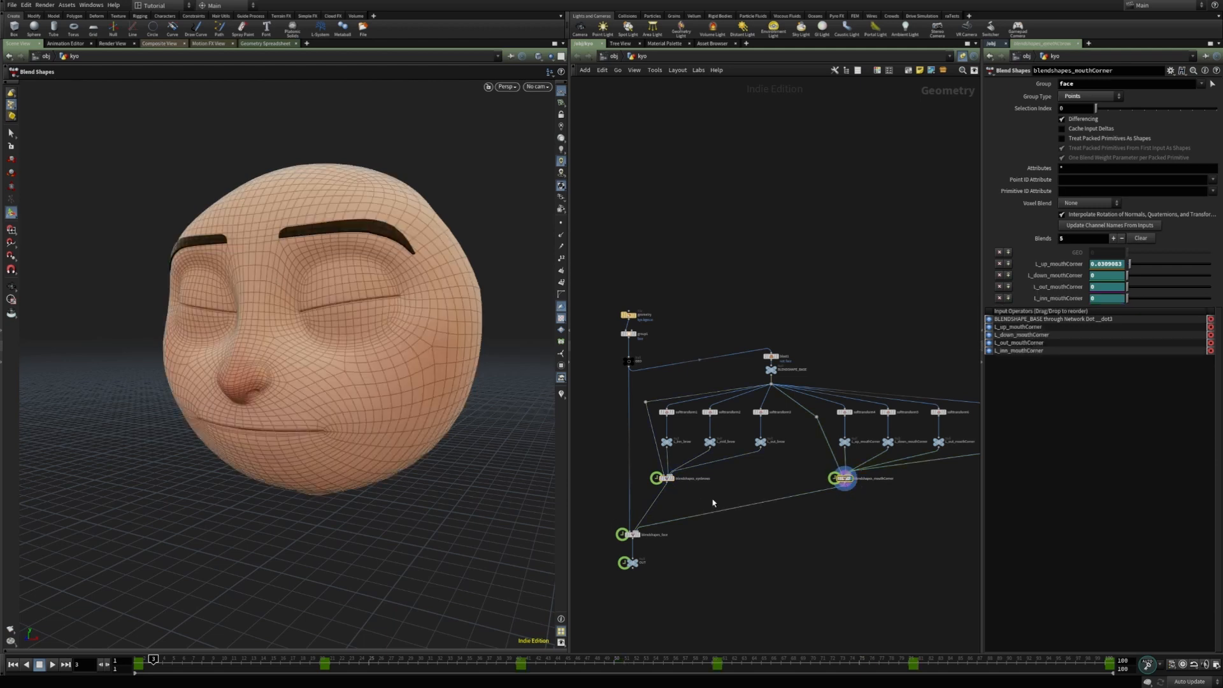
{"action": "left_click_drag", "start_coordinate": [372, 399], "coordinate": [366, 398], "text": "alt"}
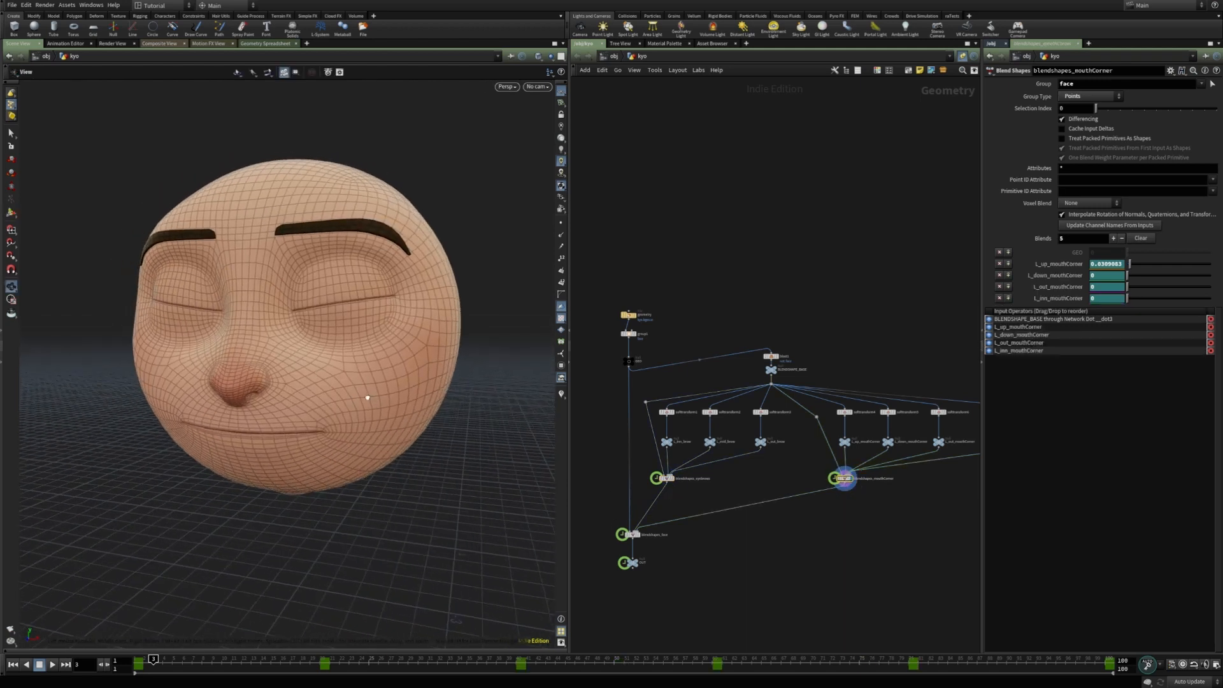
- Display blendshapes_eyebrows and blendshapes_face in turn to compare the isolated face with the full character
{"action": "scroll", "coordinate": [376, 389], "scroll_direction": "up", "scroll_amount": 2}
{"action": "middle_click_drag", "start_coordinate": [381, 385], "coordinate": [368, 406], "text": "alt"}
{"action": "left_click", "coordinate": [666, 477]}
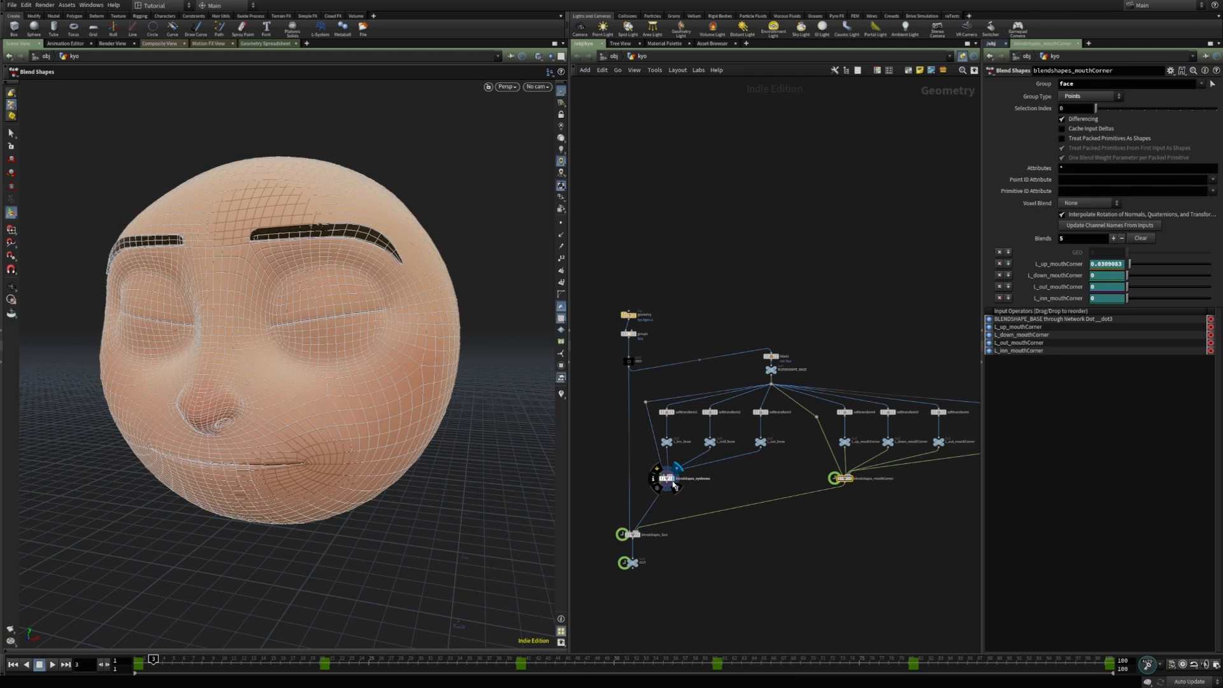
{"action": "left_click", "coordinate": [640, 538]}
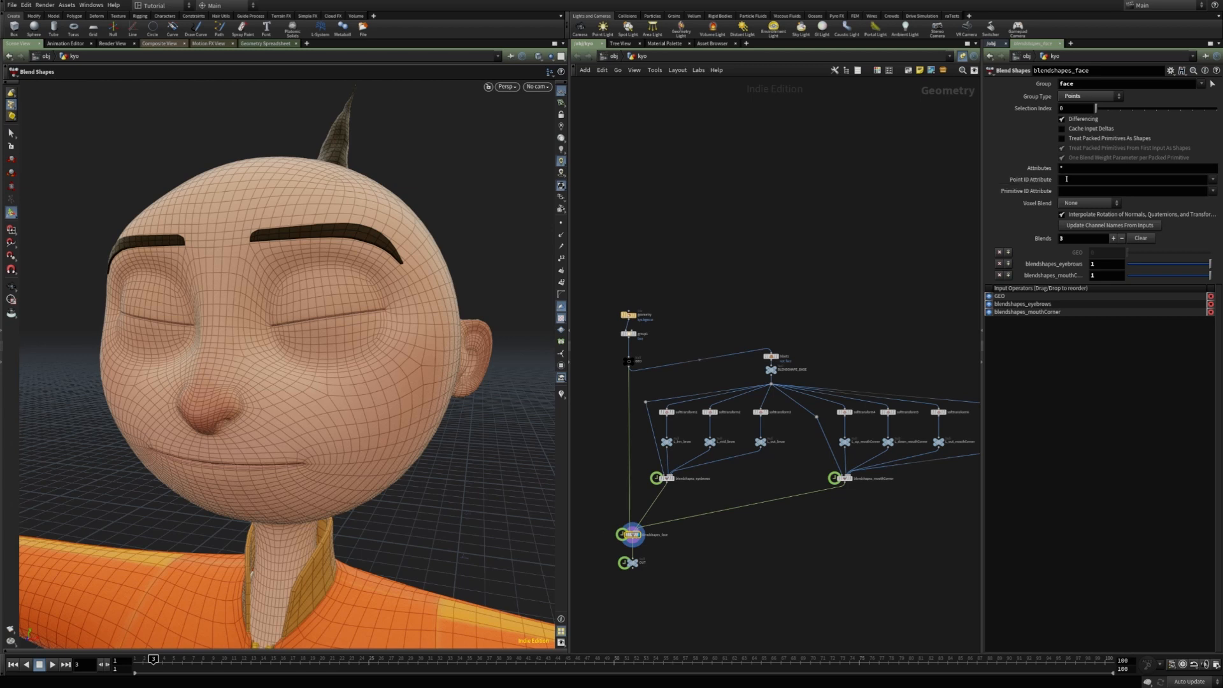
- Rename the face group node as group_face and move it up together with the geometry node to make room above GEO
{"action": "scroll", "coordinate": [616, 342], "scroll_direction": "up", "scroll_amount": 3}
{"action": "double_click", "coordinate": [676, 338]}
{"action": "type", "text": "group_face"}
{"action": "key", "text": "Return"}
{"action": "left_click_drag", "start_coordinate": [613, 278], "coordinate": [639, 307]}
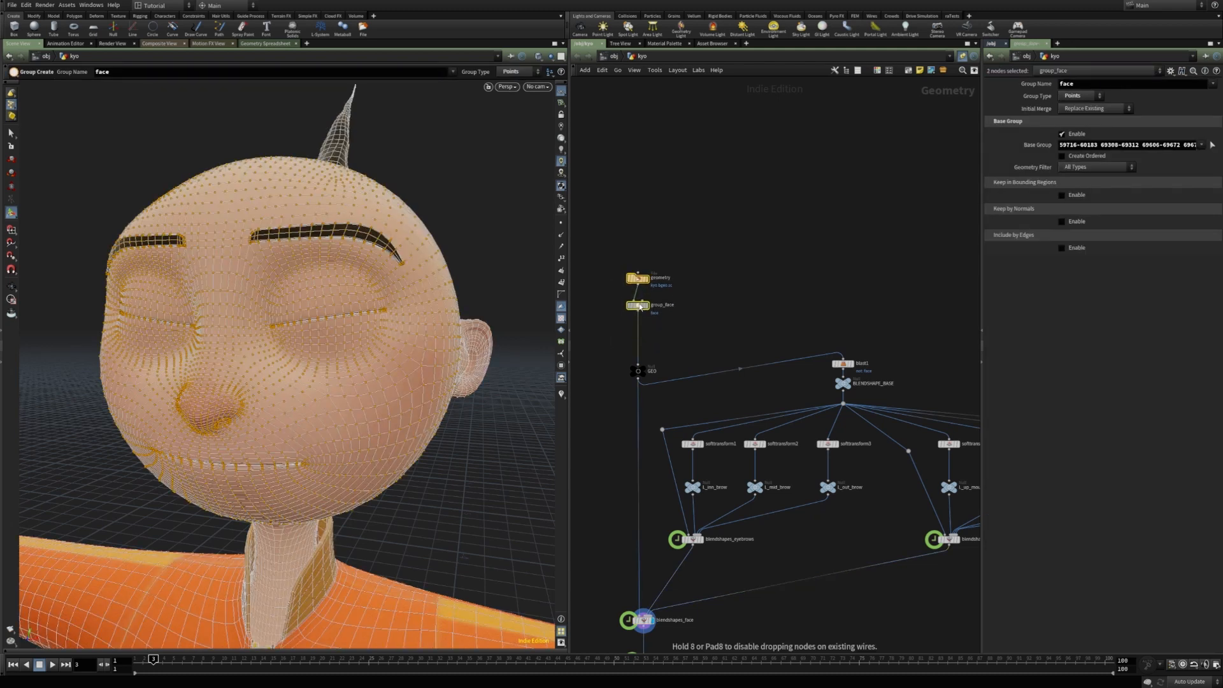
- Add an Attribute Wrangle between group_face and GEO
{"action": "left_click", "coordinate": [677, 322]}
{"action": "key", "text": "Tab"}
{"action": "type", "text": "attr"}
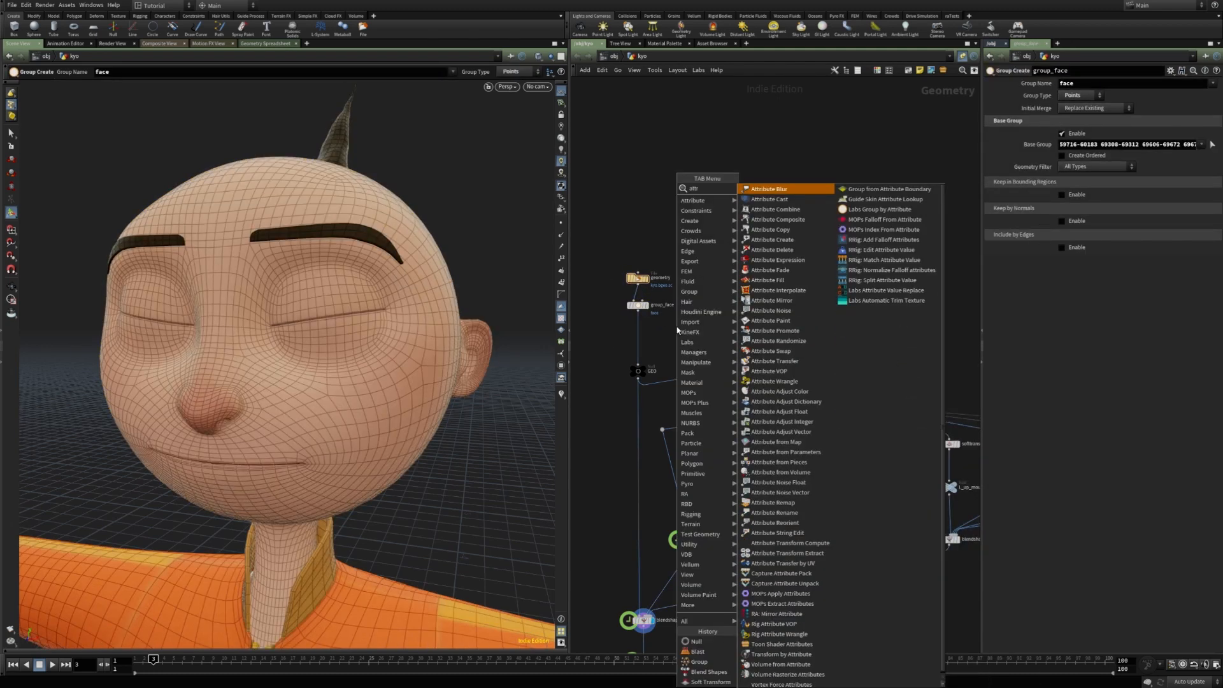
{"action": "type", "text": "wr"}
{"action": "key", "text": "Return"}
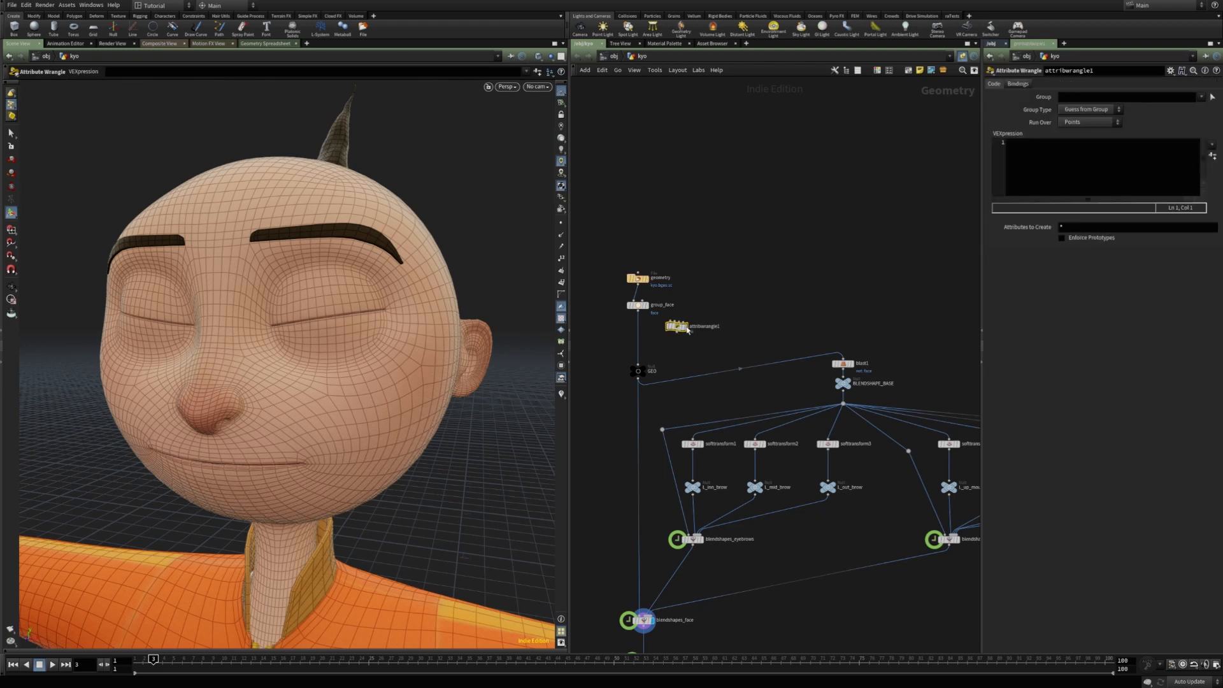
{"action": "left_click", "coordinate": [645, 335]}
{"action": "left_click_drag", "start_coordinate": [638, 334], "coordinate": [641, 335]}
{"action": "double_click", "coordinate": [679, 332]}
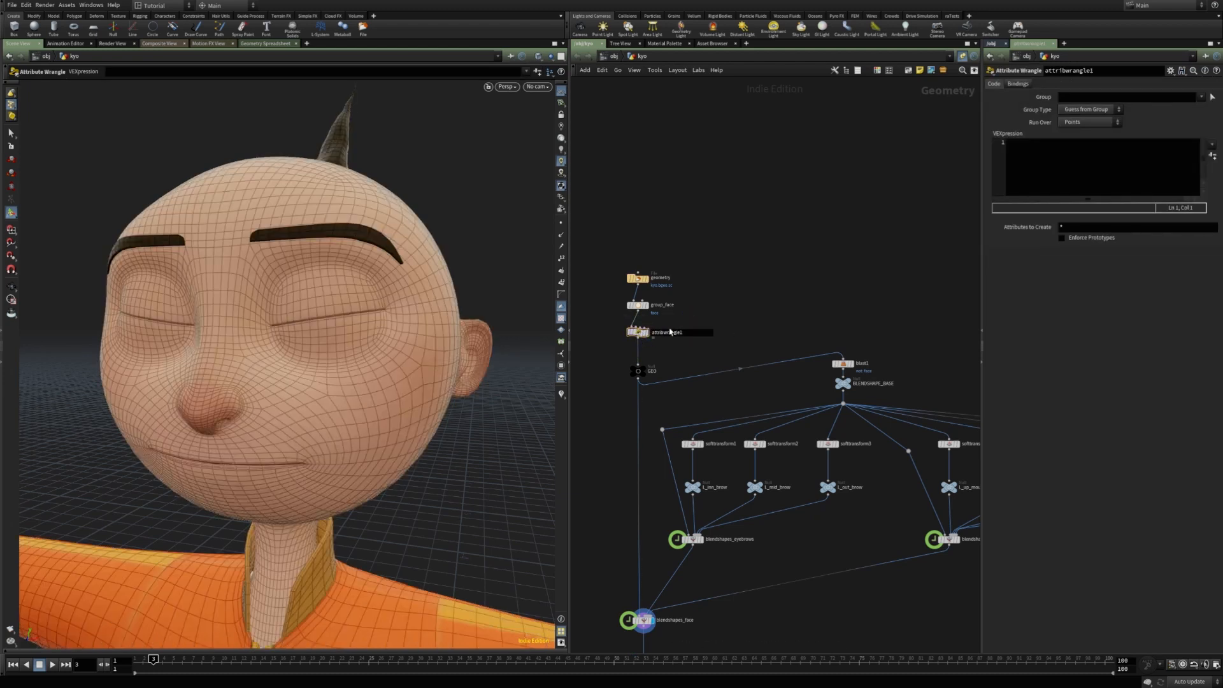
{"action": "key", "text": "BackSpace"}
{"action": "type", "text": "initialize"}
{"action": "key", "text": "Return"}
{"action": "left_click", "coordinate": [1025, 172]}
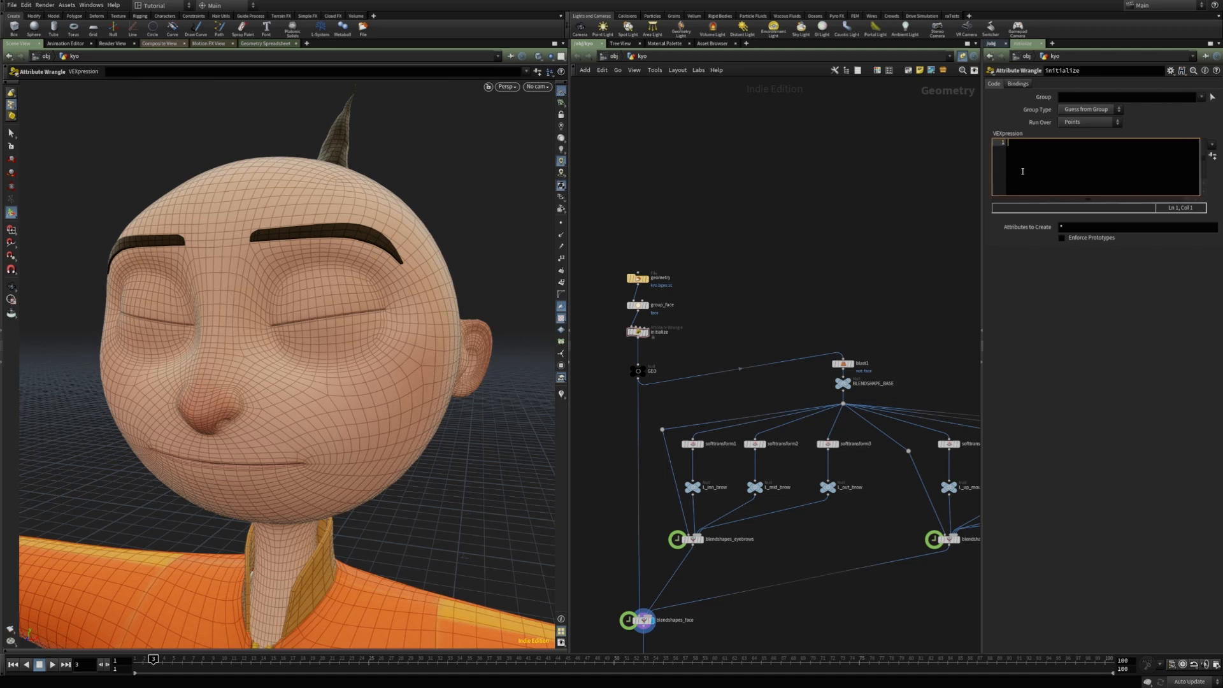
{"action": "type", "text": "i@base_ptnum = @ptnum;"}
{"action": "left_click", "coordinate": [806, 268]}
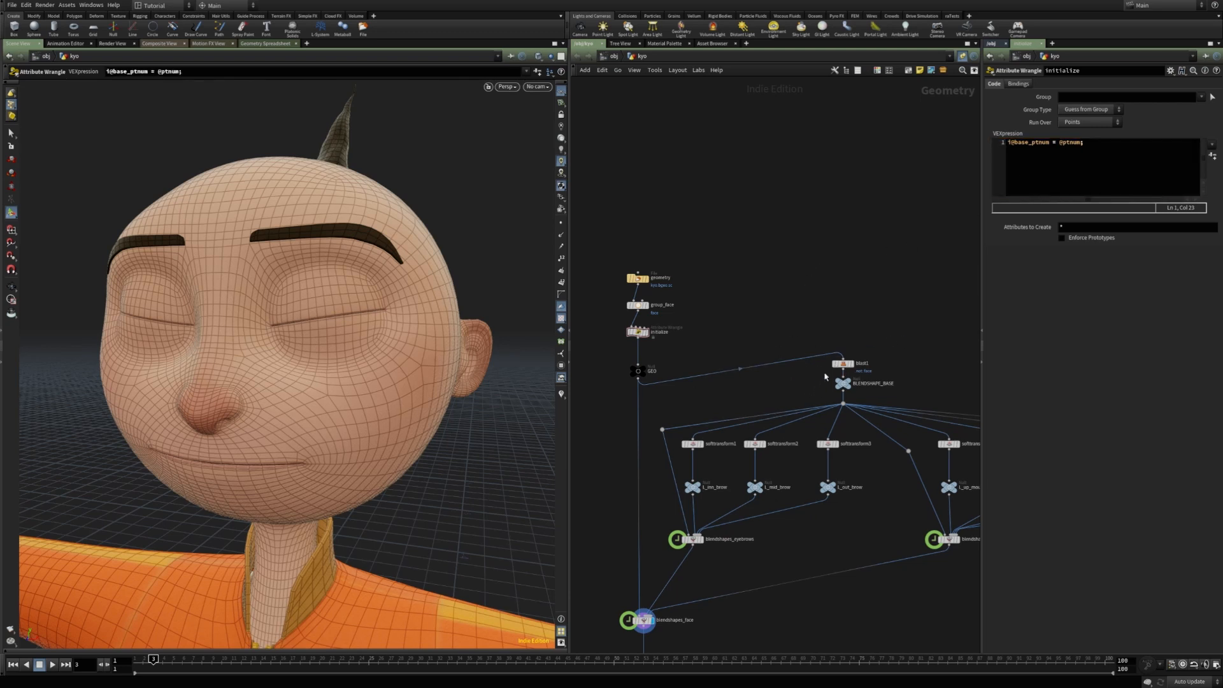
- Set the Point ID Attribute of blendshapes_face to base_ptnum
{"action": "middle_click_drag", "start_coordinate": [762, 401], "coordinate": [758, 344]}
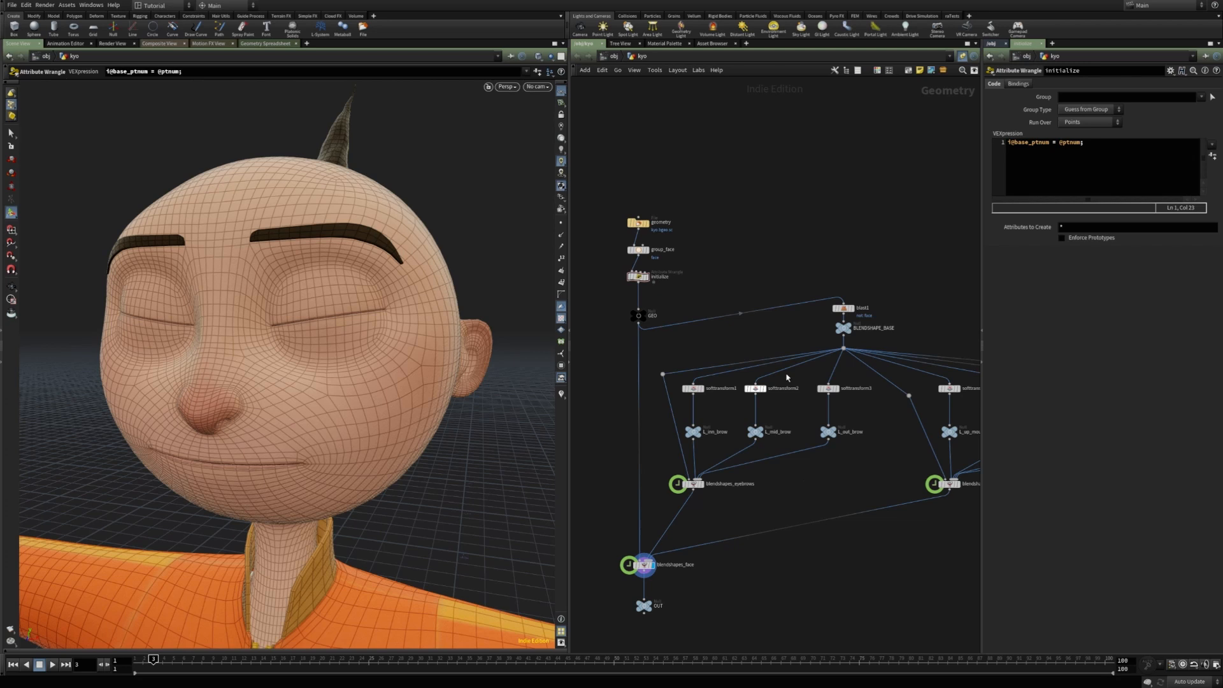
{"action": "left_click", "coordinate": [843, 308]}
{"action": "left_click_drag", "start_coordinate": [599, 544], "coordinate": [685, 579]}
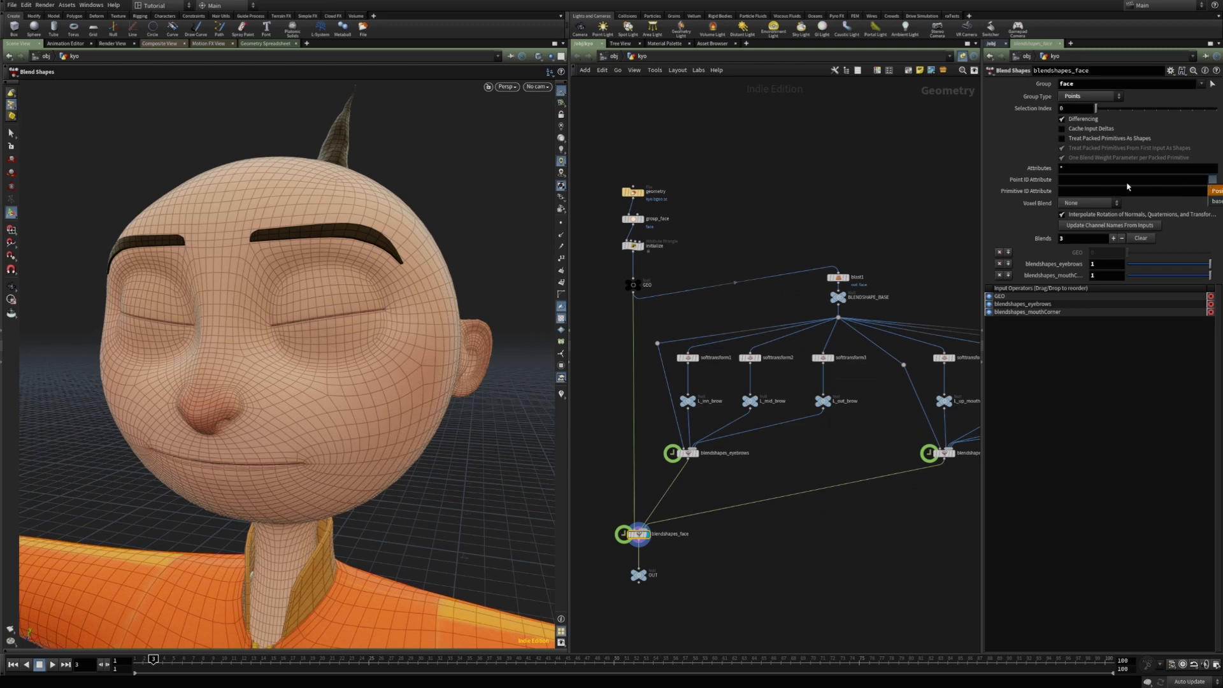
{"action": "left_click", "coordinate": [1212, 180]}
{"action": "left_click", "coordinate": [1216, 201]}
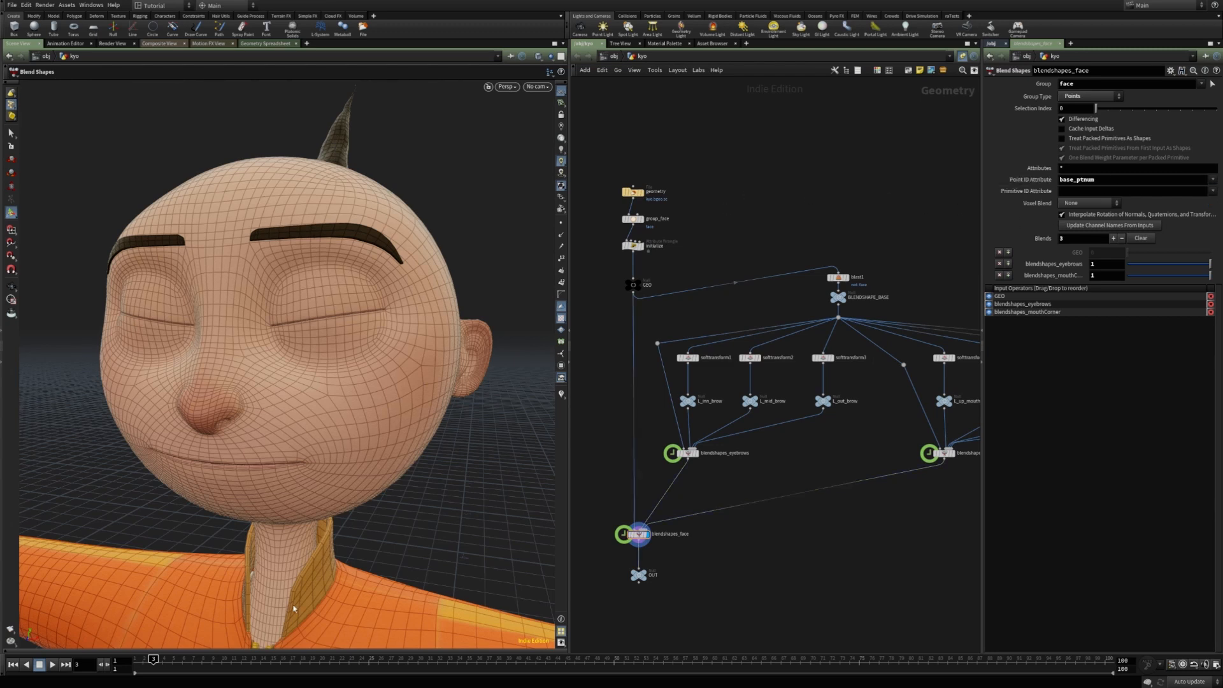
- Return to frame 1 and display blendshapes_eyebrows and blendshapes_mouthCorner in turn to compare their isolated face geometry
{"action": "left_click", "coordinate": [144, 660]}
{"action": "left_click_drag", "start_coordinate": [200, 651], "coordinate": [582, 639]}
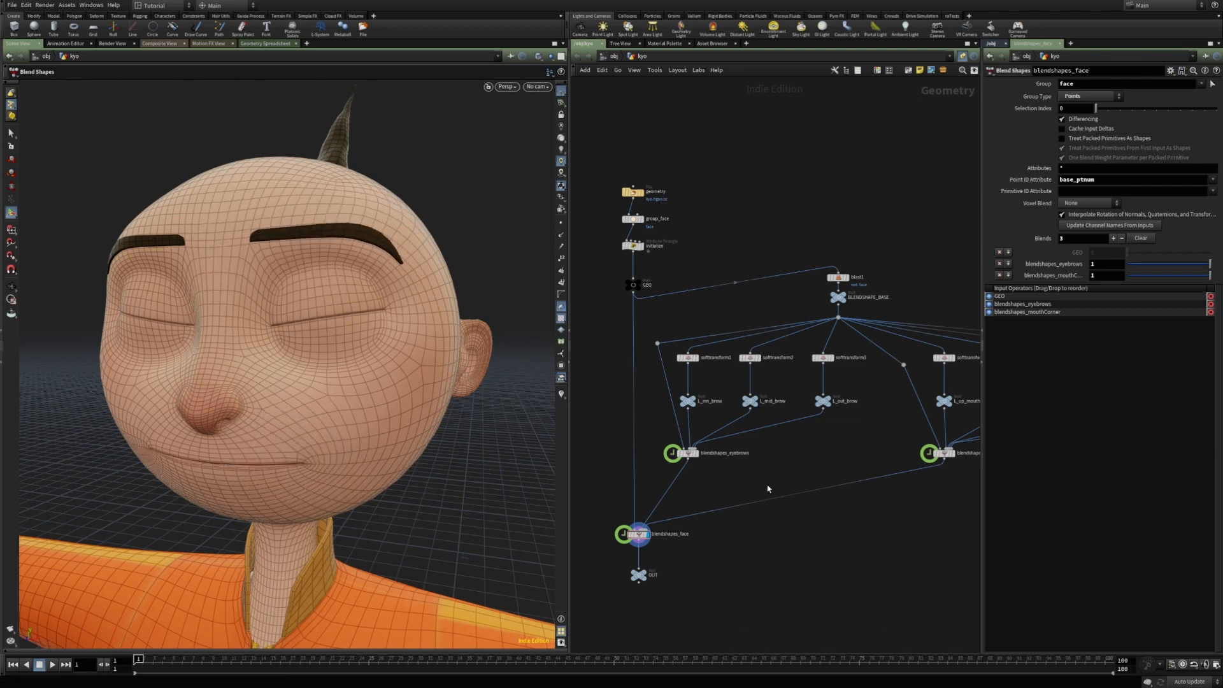
{"action": "left_click", "coordinate": [695, 453]}
{"action": "scroll", "coordinate": [733, 532], "scroll_direction": "down", "scroll_amount": 3}
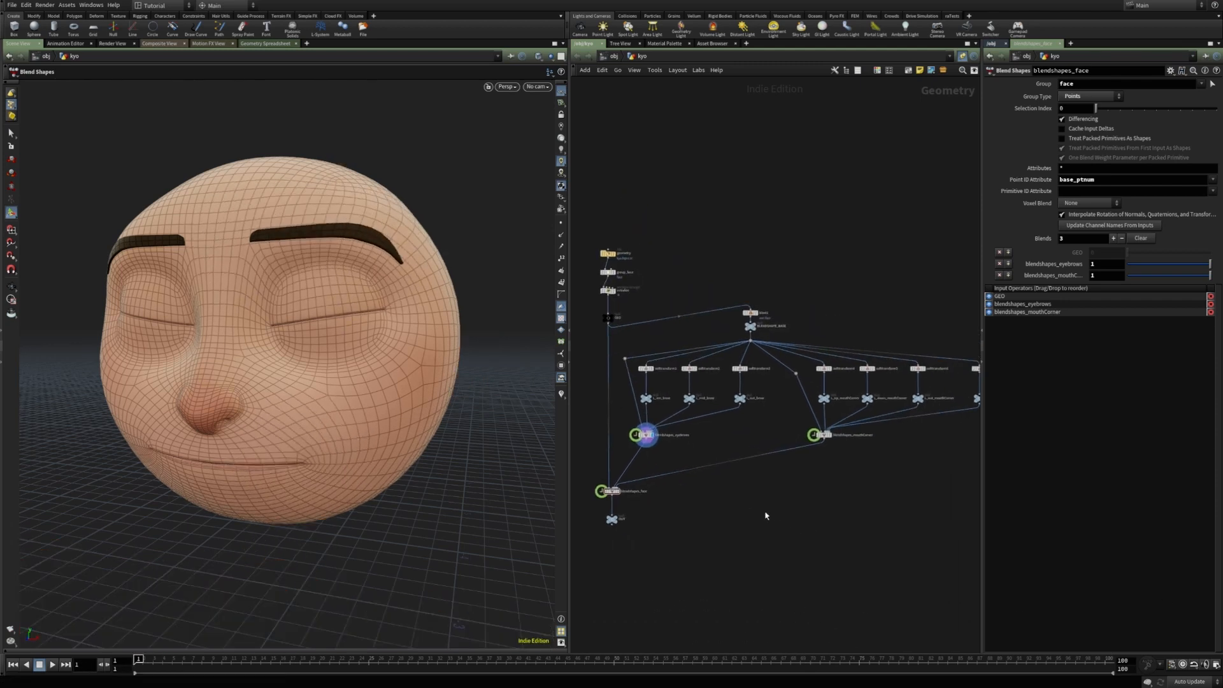
{"action": "left_click", "coordinate": [826, 434]}
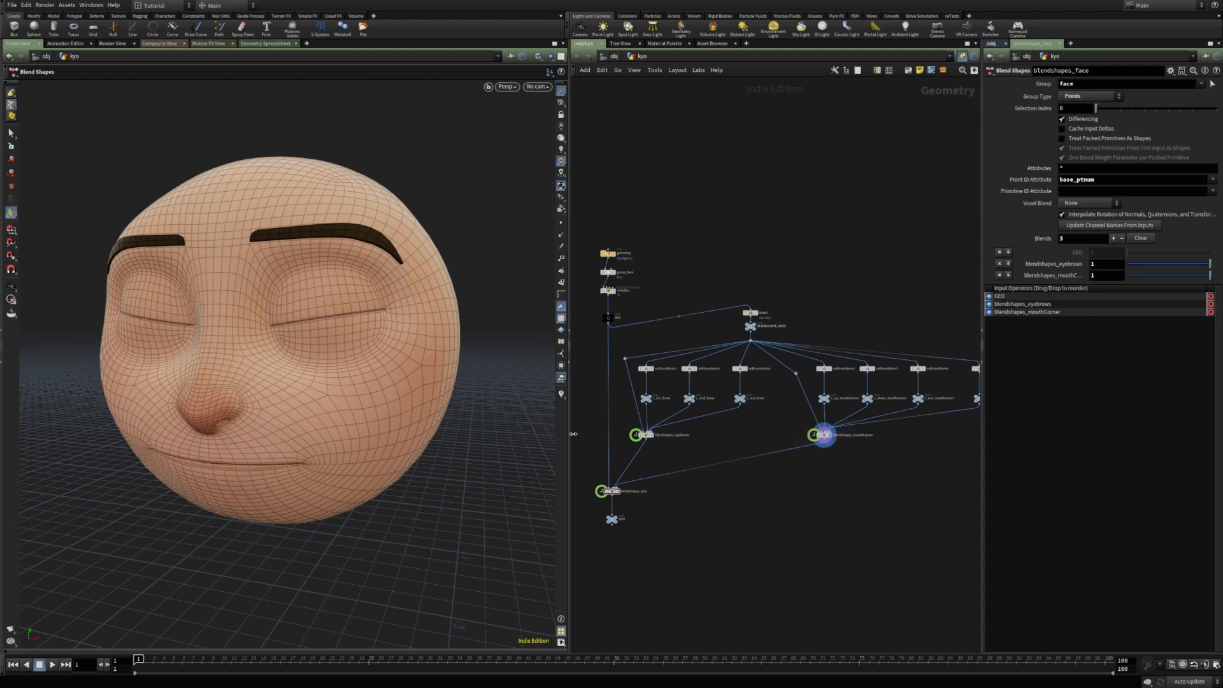
{"action": "left_click", "coordinate": [649, 435]}
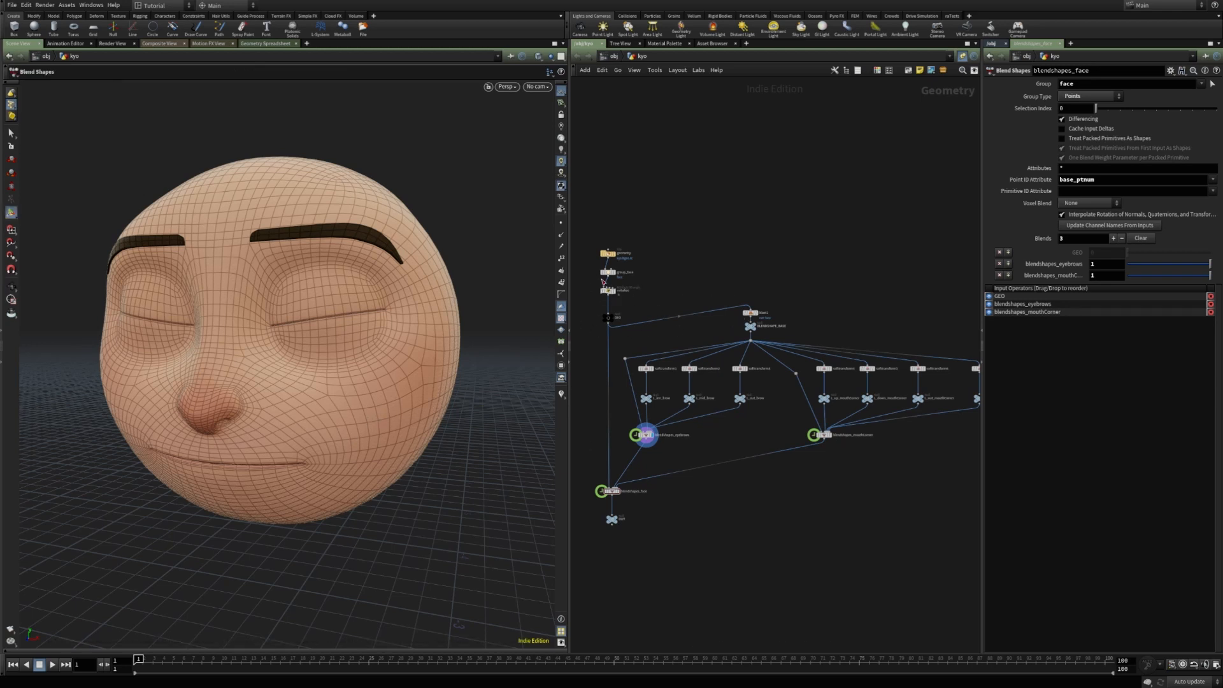
- Review the parameters of the initialize wrangle, blast1 and blendshapes_eyebrows one after the other
{"action": "left_click", "coordinate": [608, 291]}
{"action": "left_click", "coordinate": [704, 252]}
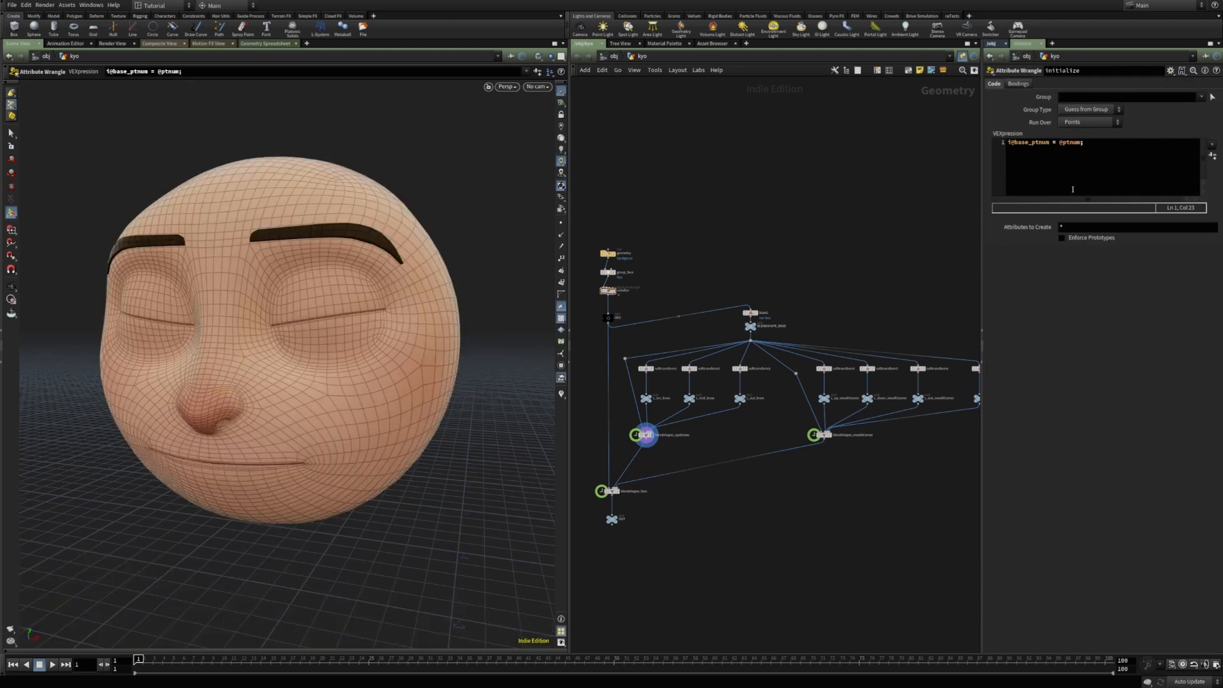
{"action": "left_click_drag", "start_coordinate": [735, 285], "coordinate": [771, 325]}
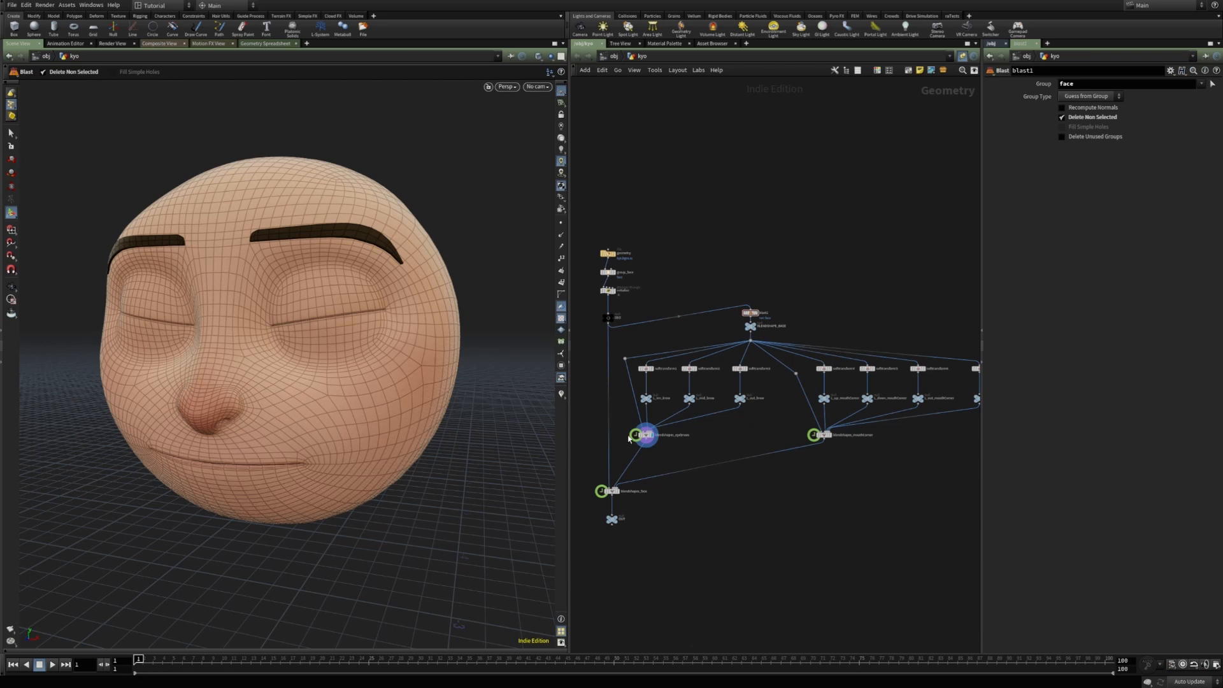
{"action": "left_click", "coordinate": [646, 438]}
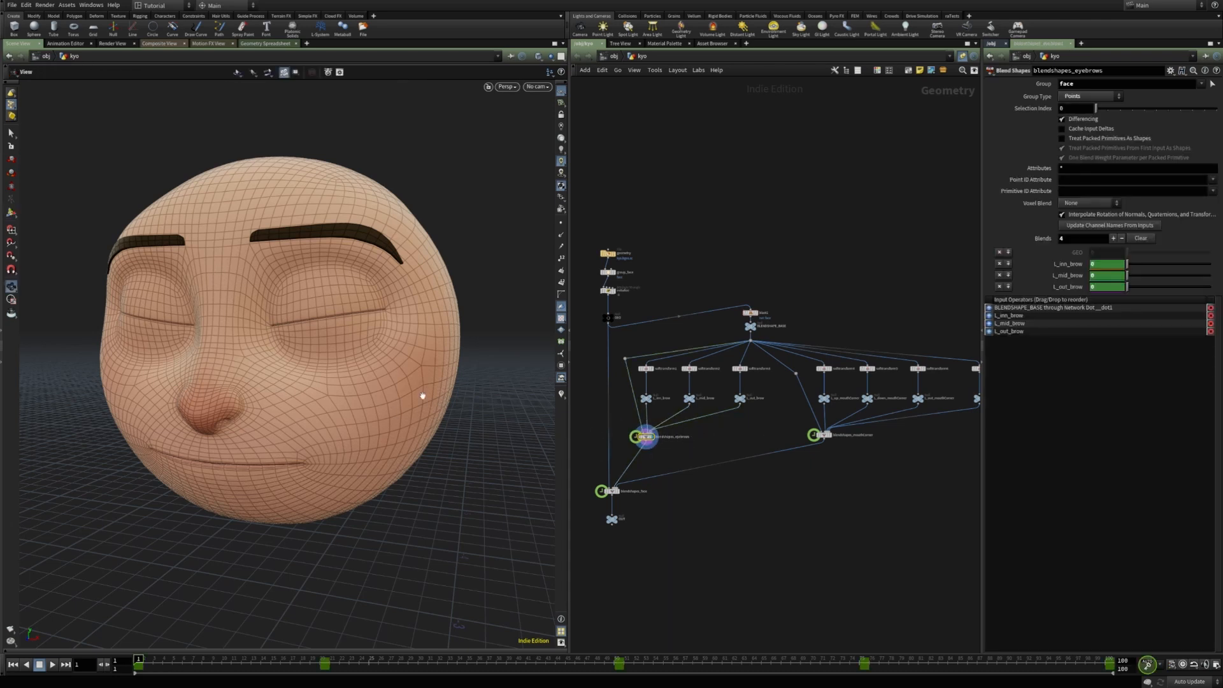
- Display blendshapes_face on the full character and review its settings alongside those of blendshapes_eyebrows
{"action": "left_click_drag", "start_coordinate": [423, 395], "coordinate": [376, 390], "text": "alt"}
{"action": "key", "text": "r"}
{"action": "left_click_drag", "start_coordinate": [592, 477], "coordinate": [634, 503]}
{"action": "key", "text": "s"}
{"action": "right_click_drag", "start_coordinate": [475, 494], "coordinate": [391, 433], "text": "alt"}
{"action": "key", "text": "s"}
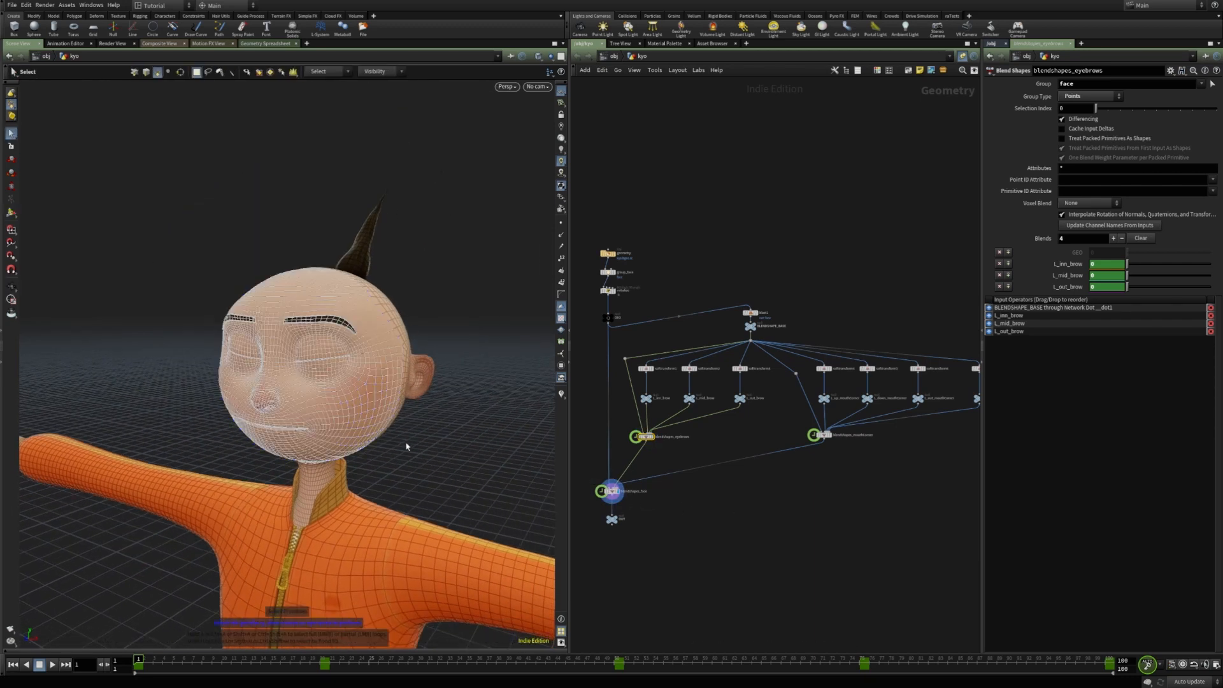
{"action": "left_click", "coordinate": [606, 491]}
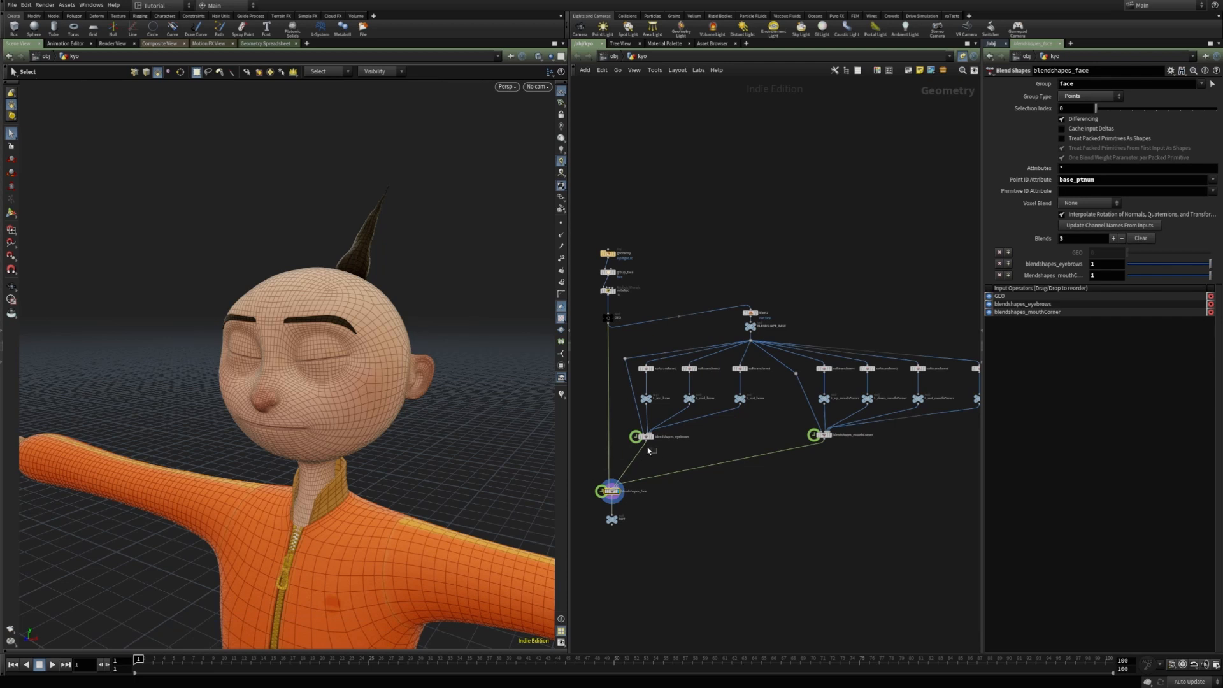
{"action": "left_click", "coordinate": [645, 437]}
{"action": "left_click_drag", "start_coordinate": [586, 482], "coordinate": [655, 508]}
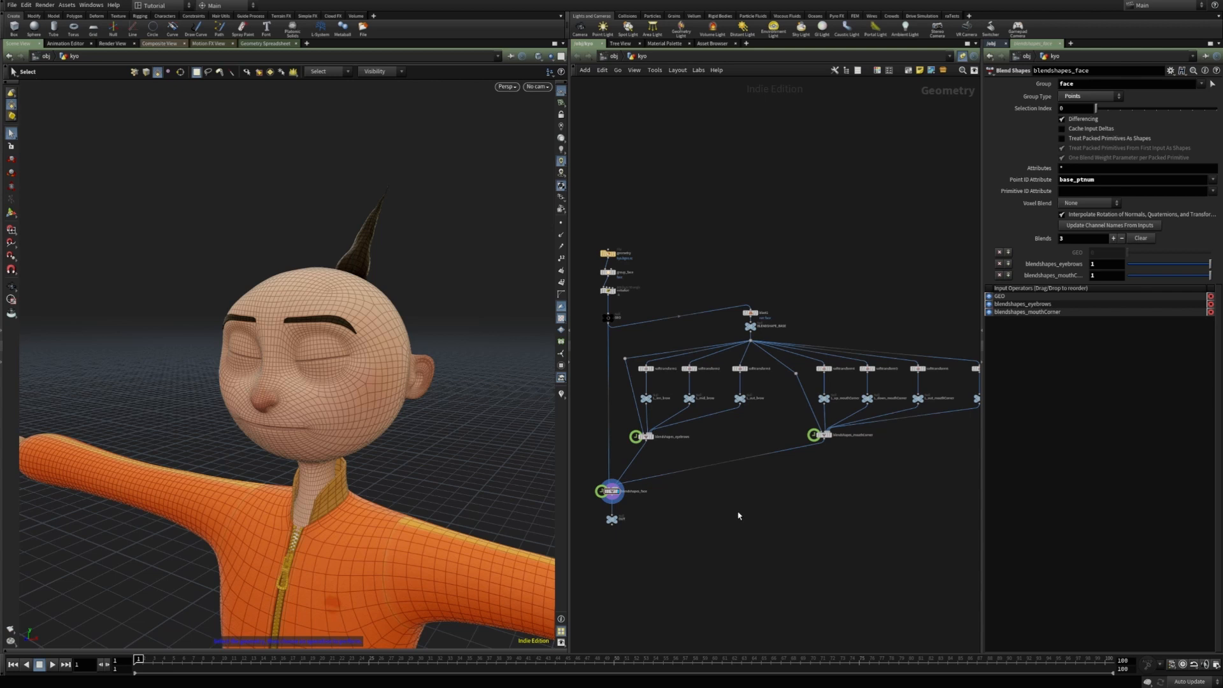
- Set Attributes to P on the eyebrows, mouthCorner and face blend shapes nodes together
{"action": "left_click_drag", "start_coordinate": [589, 431], "coordinate": [861, 505]}
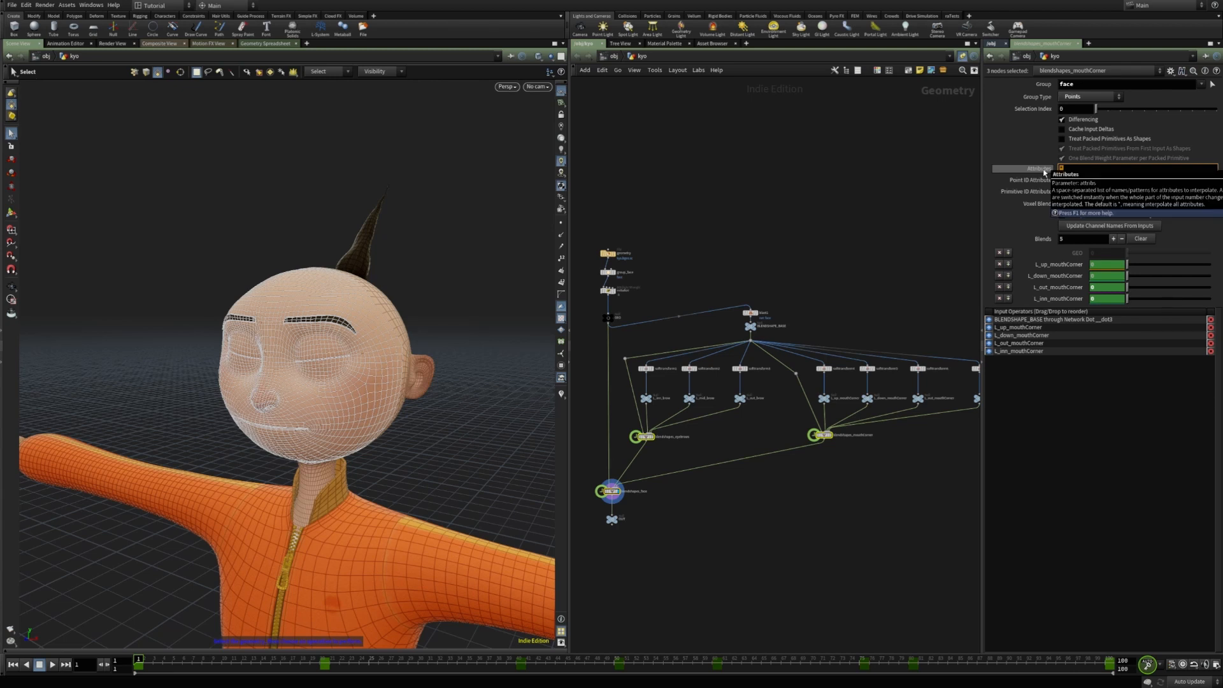
{"action": "type", "text": "P"}
{"action": "key", "text": "Return"}
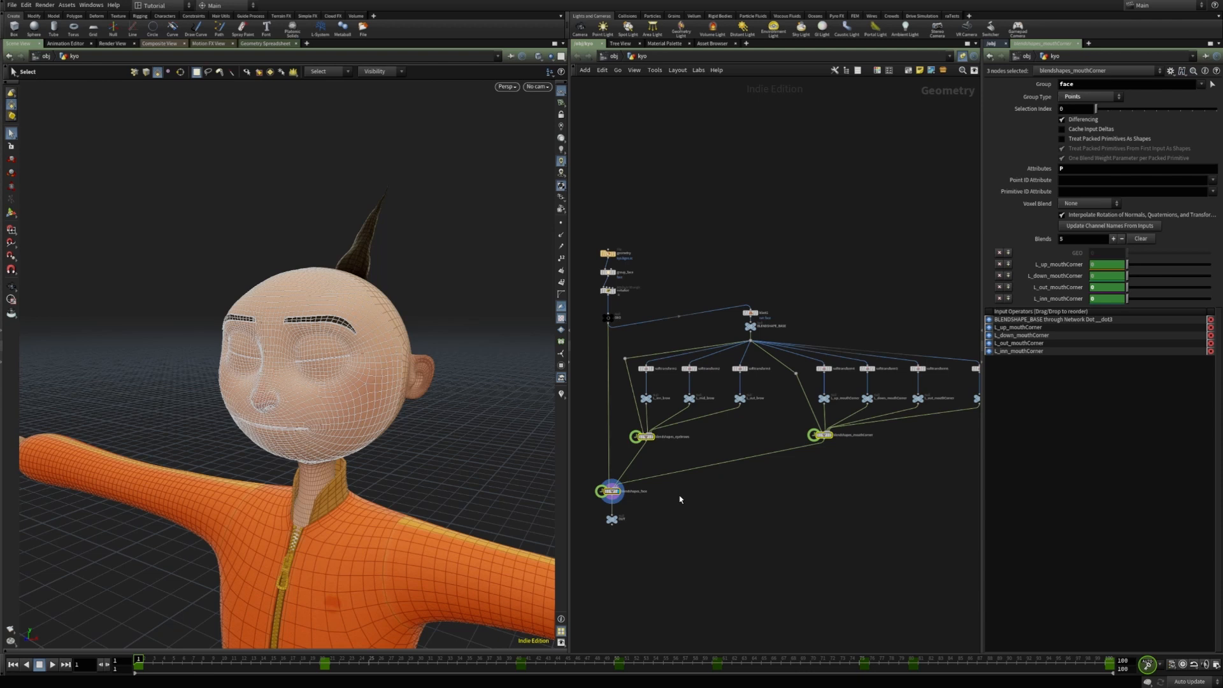
- Turn off the interpolation of normals, quaternions and transforms as rotations on all three blend shapes nodes
{"action": "left_click_drag", "start_coordinate": [619, 345], "coordinate": [958, 461]}
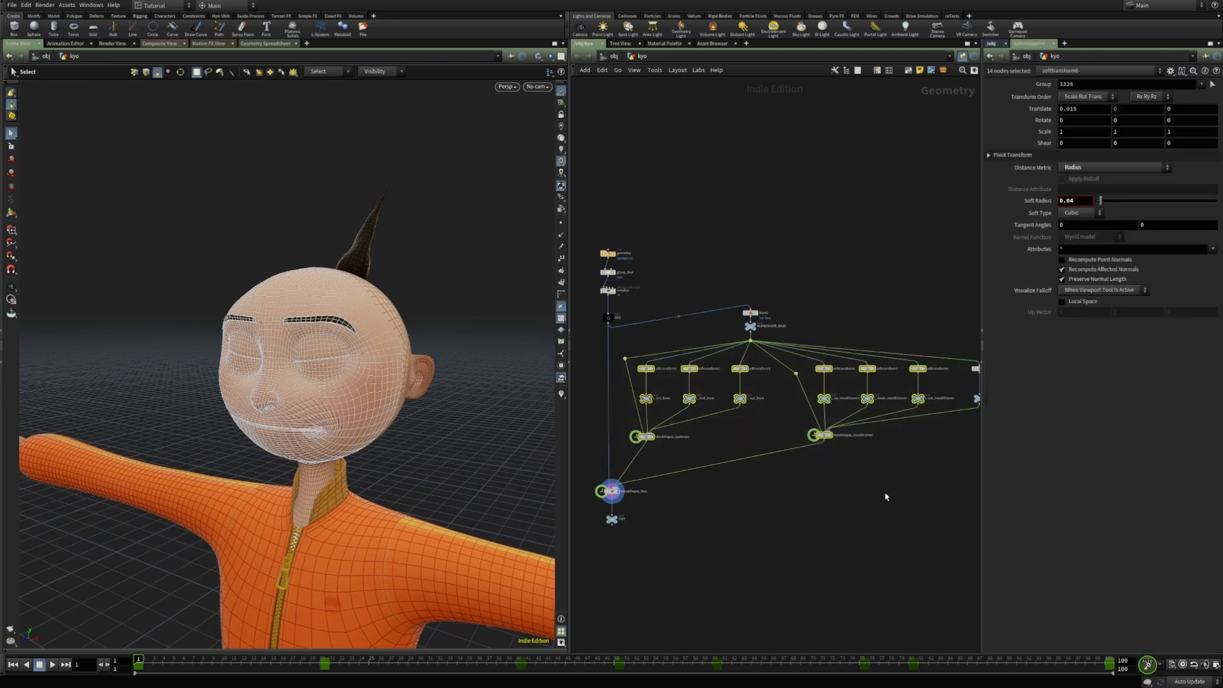
{"action": "left_click", "coordinate": [745, 497]}
{"action": "left_click_drag", "start_coordinate": [619, 426], "coordinate": [858, 457]}
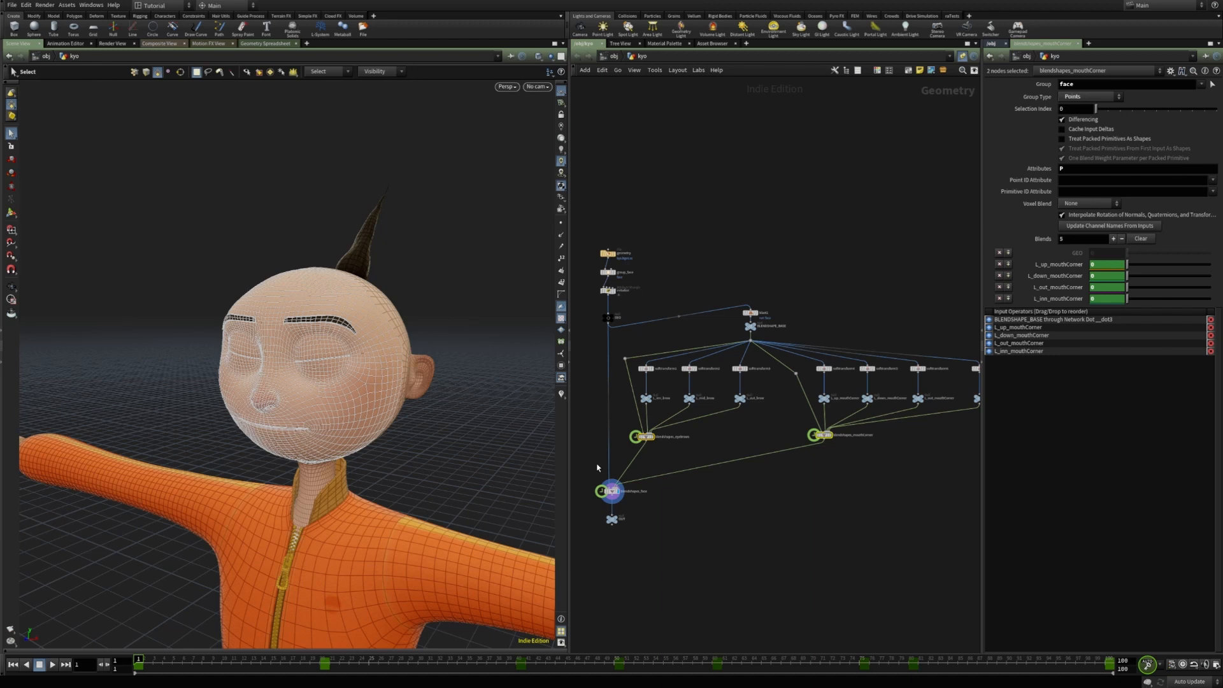
{"action": "left_click_drag", "start_coordinate": [589, 425], "coordinate": [853, 500]}
{"action": "left_click", "coordinate": [1076, 217]}
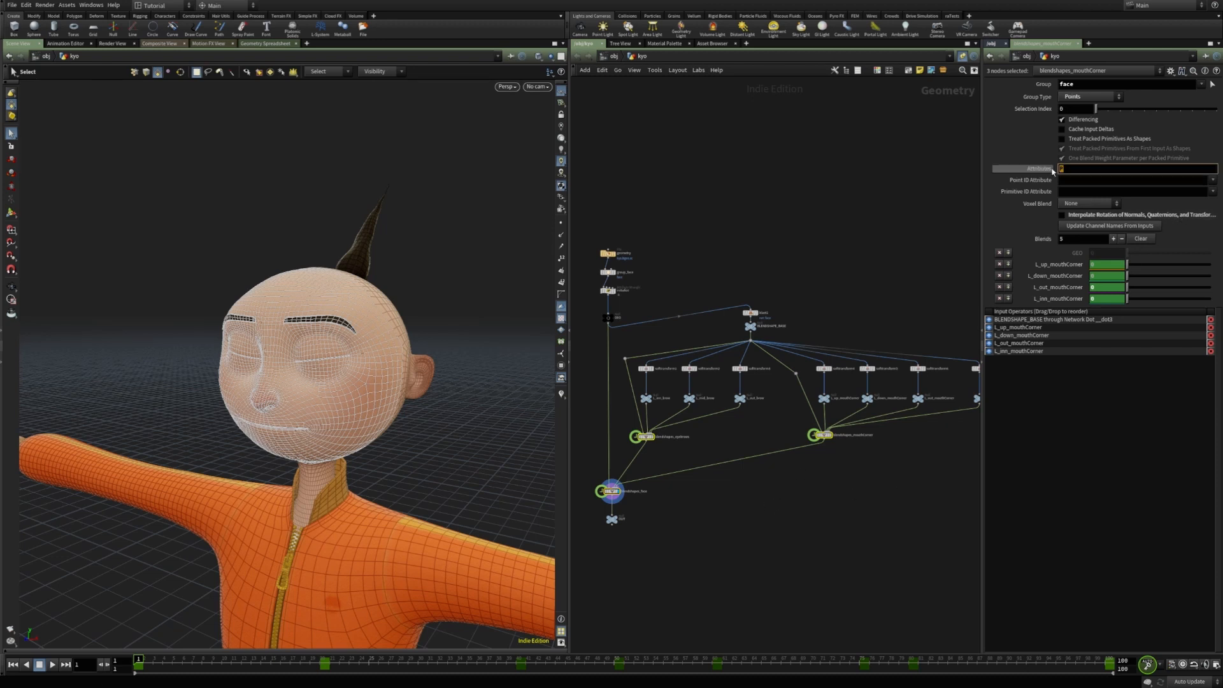
{"action": "left_click", "coordinate": [630, 510]}
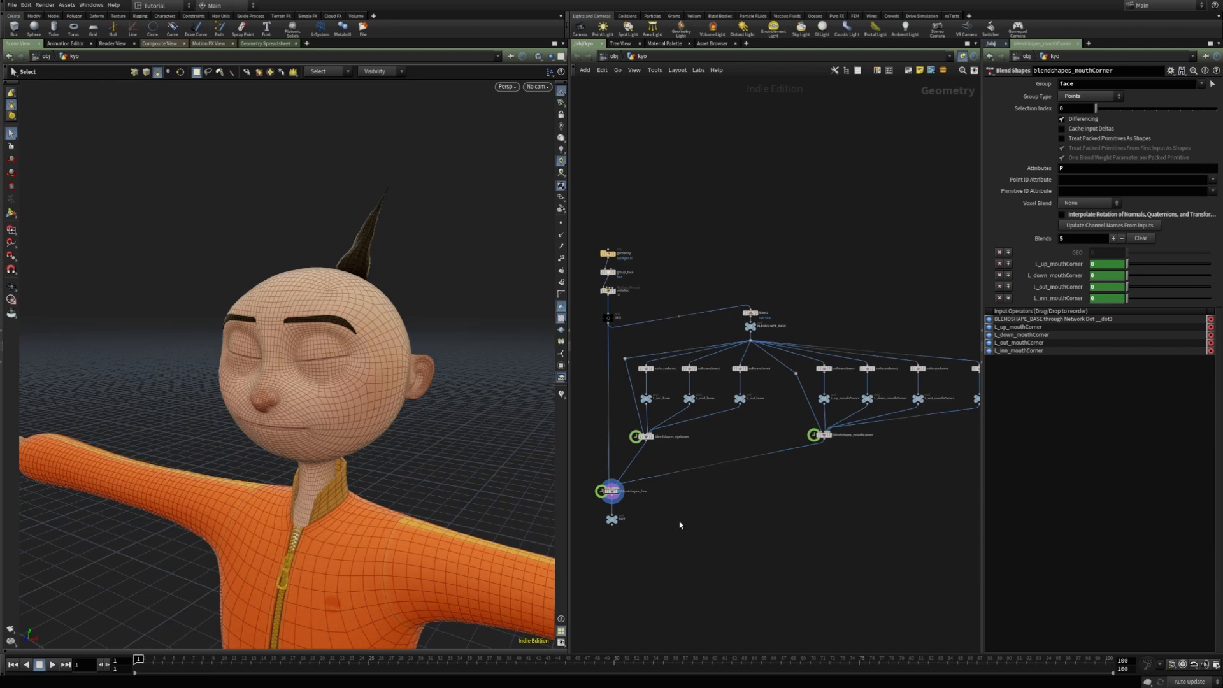
- Move the OUT null further below blendshapes_face and make it the displayed node
{"action": "middle_click_drag", "start_coordinate": [672, 561], "coordinate": [741, 453]}
{"action": "scroll", "coordinate": [719, 446], "scroll_direction": "up", "scroll_amount": 4}
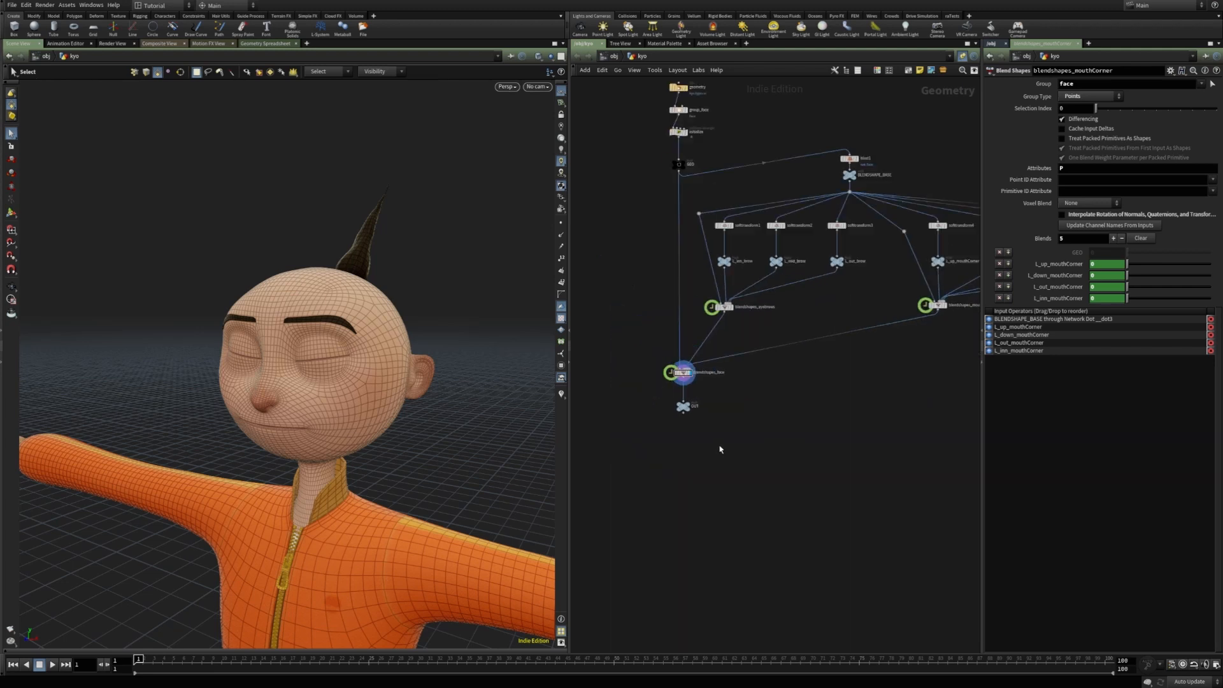
{"action": "left_click_drag", "start_coordinate": [659, 382], "coordinate": [659, 487]}
{"action": "left_click", "coordinate": [677, 483]}
- Add an Attribute Wrangle between the levels of blendshapes_face and OUT
{"action": "middle_click_drag", "start_coordinate": [626, 401], "coordinate": [668, 399]}
{"action": "key", "text": "Tab"}
{"action": "type", "text": "boned"}
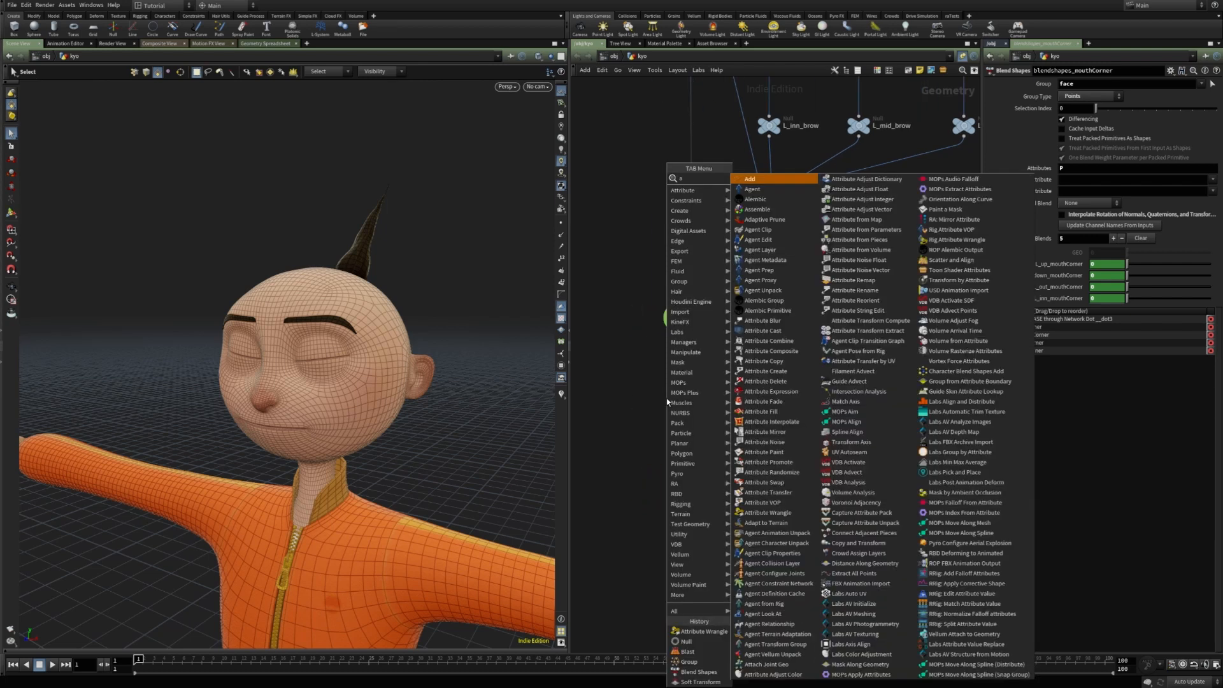
{"action": "key", "text": "Return"}
{"action": "left_click", "coordinate": [667, 401]}
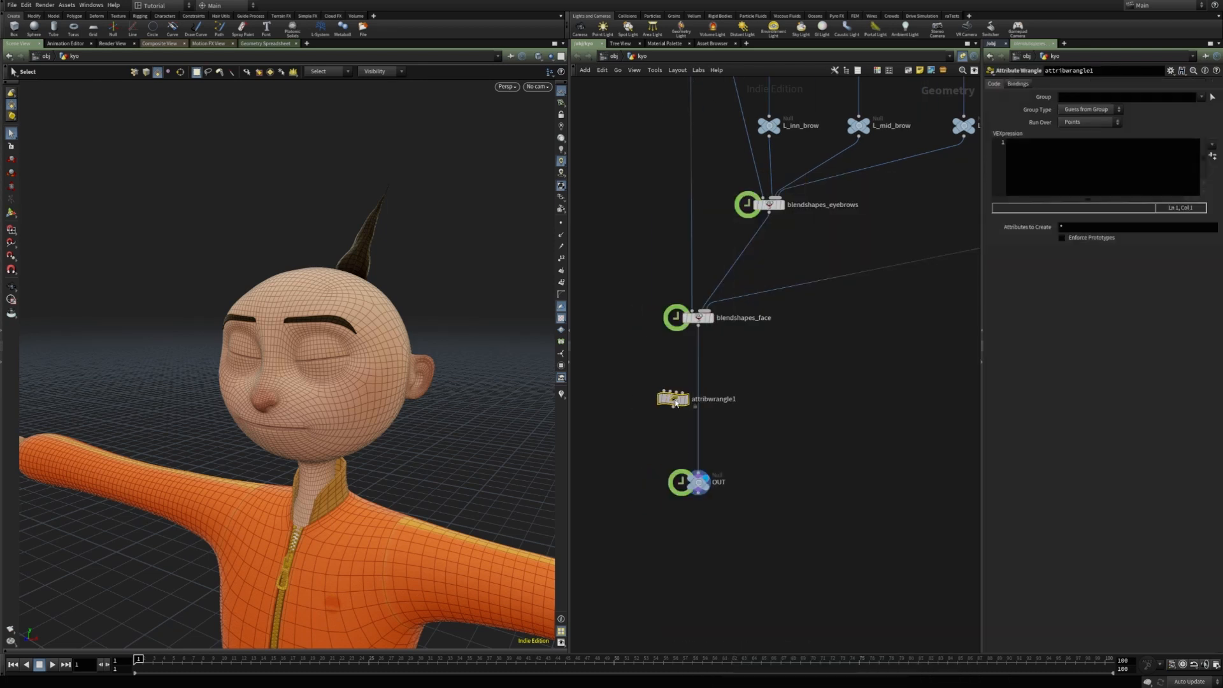
- Connect GEO to the new wrangle's first input and blendshapes_face to its second input
{"action": "left_click", "coordinate": [661, 398]}
{"action": "scroll", "coordinate": [648, 247], "scroll_direction": "down", "scroll_amount": 2}
{"action": "middle_click_drag", "start_coordinate": [624, 136], "coordinate": [639, 237]}
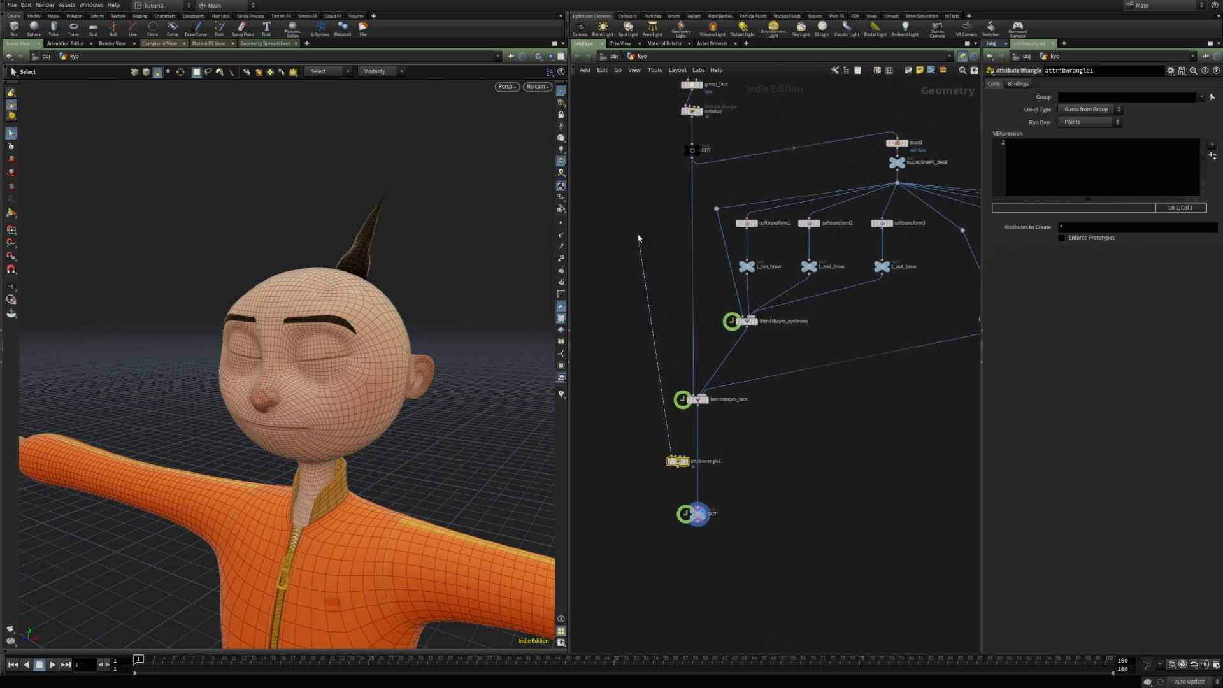
{"action": "left_click", "coordinate": [686, 162]}
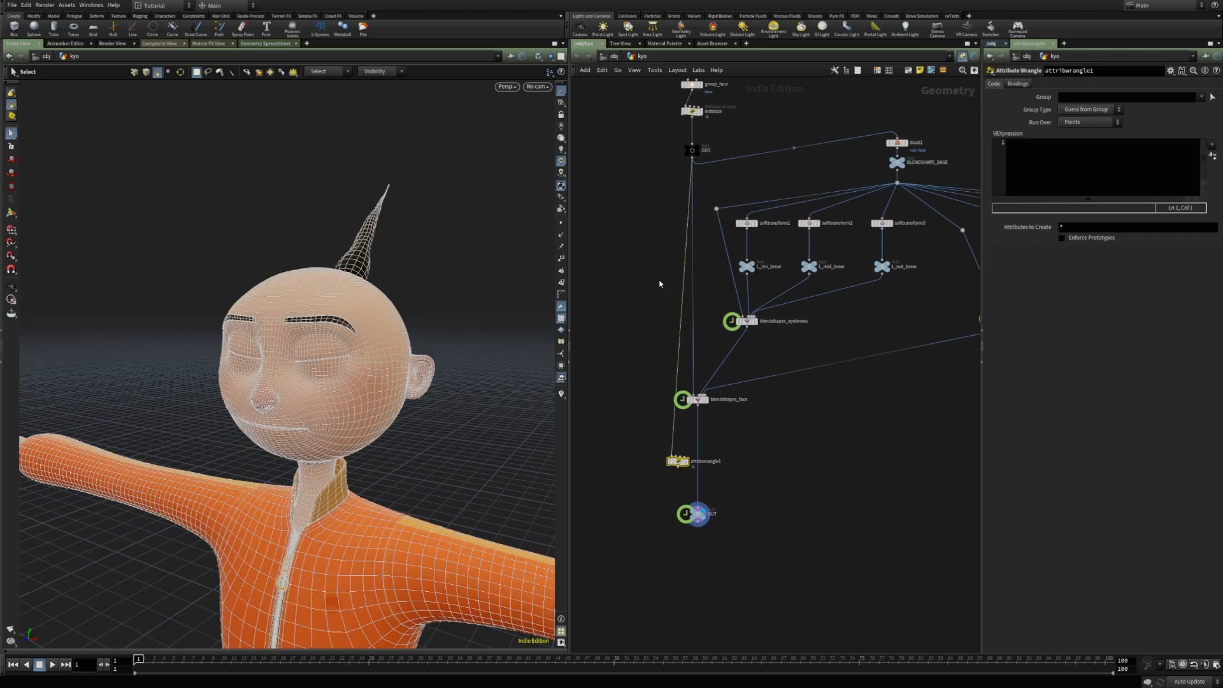
{"action": "left_click", "coordinate": [676, 456]}
{"action": "left_click", "coordinate": [698, 405]}
{"action": "scroll", "coordinate": [674, 450], "scroll_direction": "up", "scroll_amount": 2}
{"action": "mouse_move", "coordinate": [686, 468]}
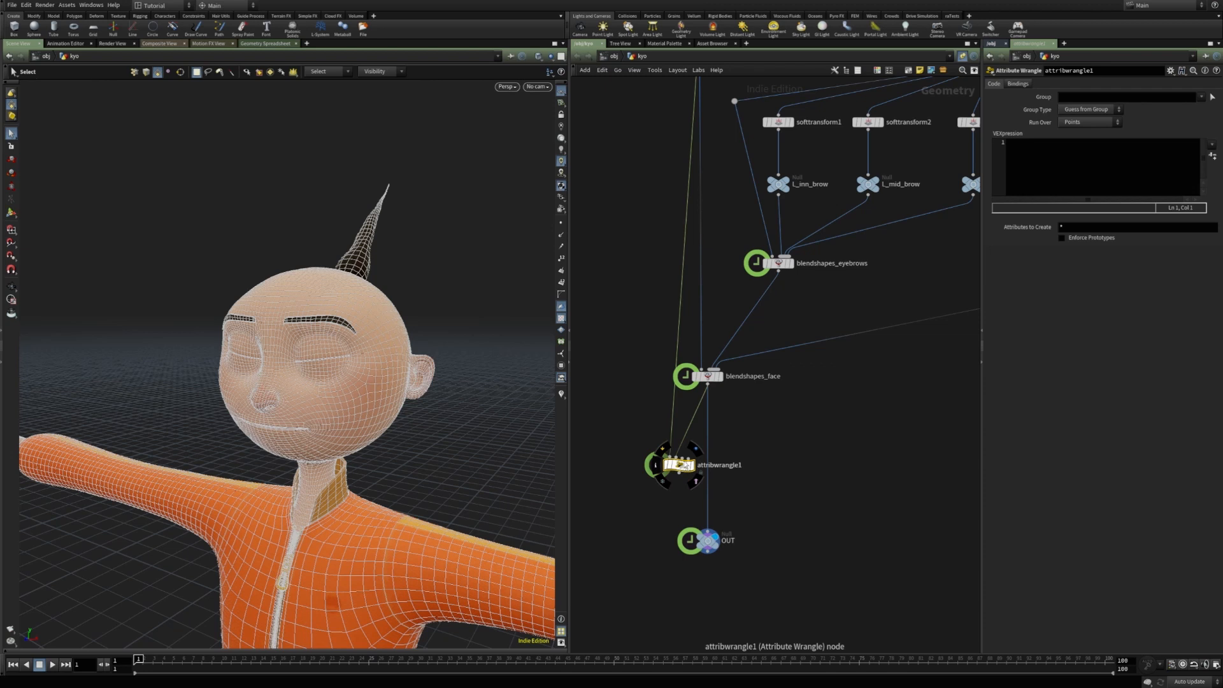
{"action": "scroll", "coordinate": [653, 396], "scroll_direction": "down", "scroll_amount": 1}
{"action": "middle_click_drag", "start_coordinate": [644, 363], "coordinate": [645, 378]}
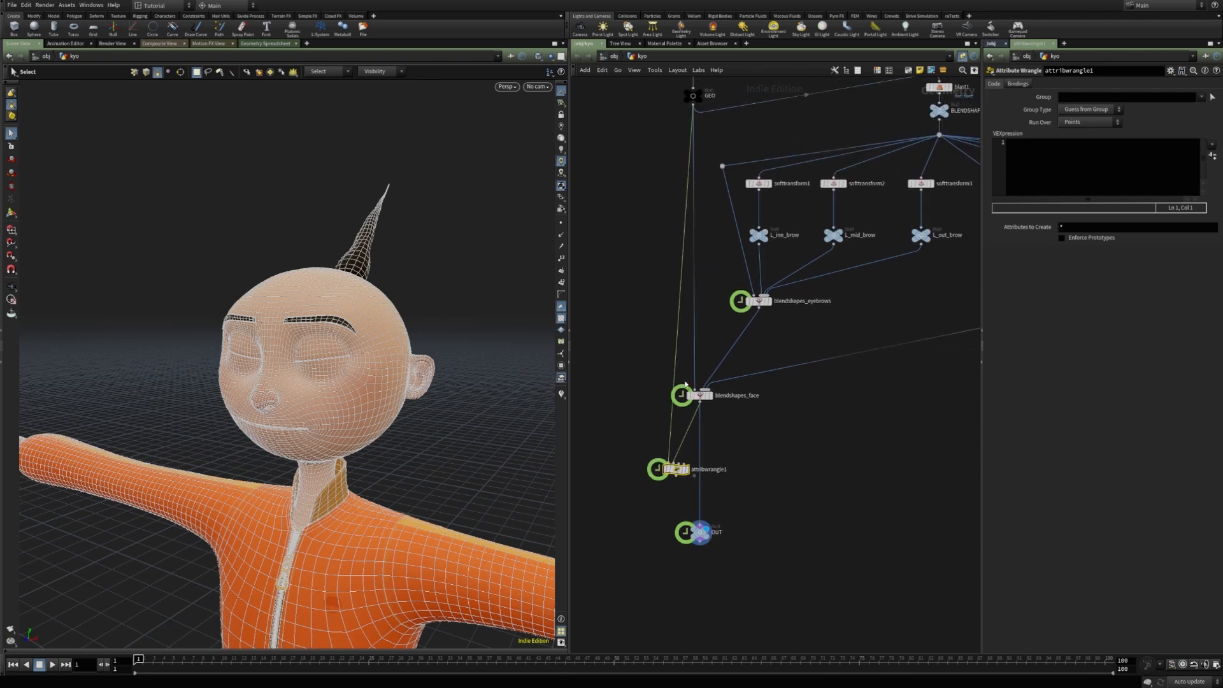
- Rename the wrangle as update_normals, feed its output into OUT and set its group to face
{"action": "double_click", "coordinate": [707, 469]}
{"action": "type", "text": "update_normals"}
{"action": "key", "text": "Return"}
{"action": "mouse_move", "coordinate": [677, 476]}
{"action": "left_mouse_down"}
{"action": "mouse_move", "coordinate": [700, 524]}
{"action": "mouse_move", "coordinate": [683, 463]}
{"action": "left_mouse_up"}
{"action": "left_click", "coordinate": [1067, 173]}
{"action": "left_click", "coordinate": [1201, 97]}
{"action": "left_click", "coordinate": [1206, 112]}
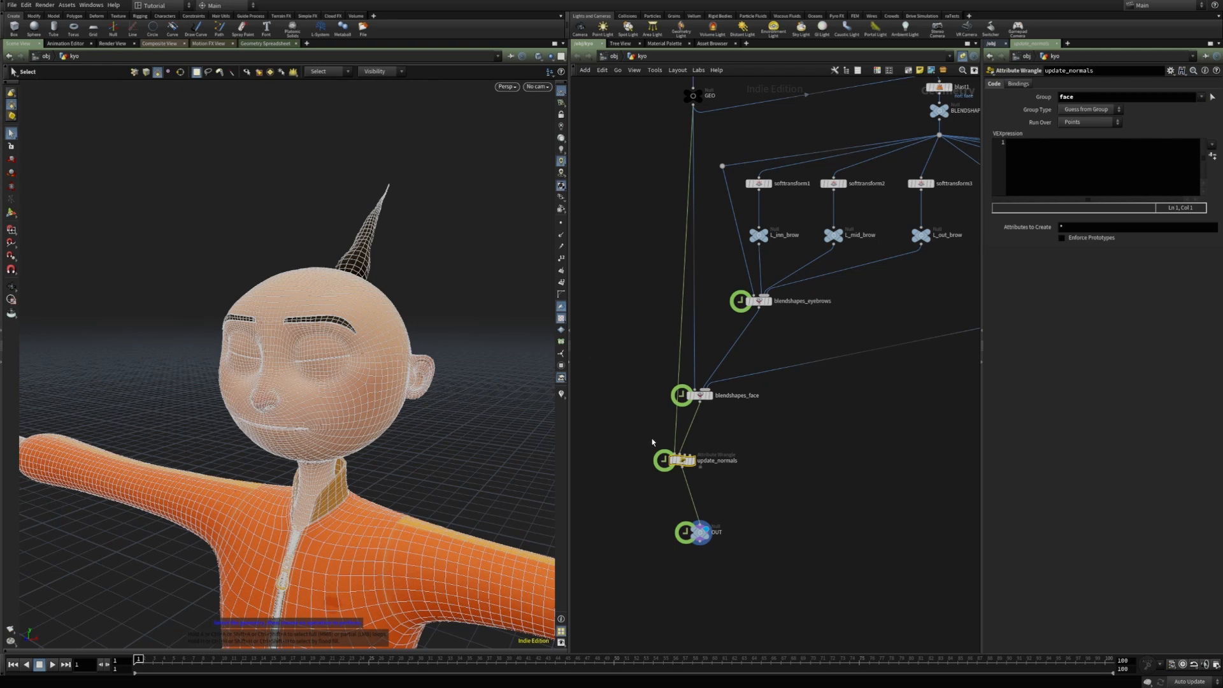
{"action": "left_click", "coordinate": [1026, 164]}
{"action": "type", "text": "@P = point("}
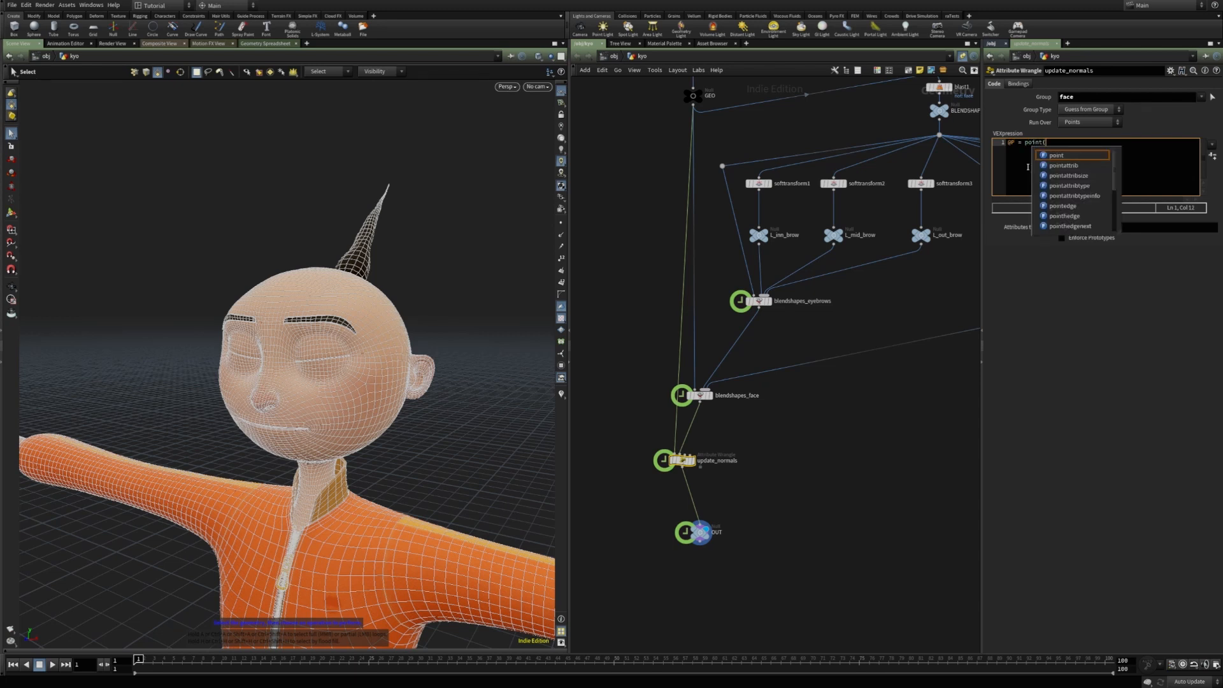
{"action": "type", "text": "1,\"P\",@ptnum);"}
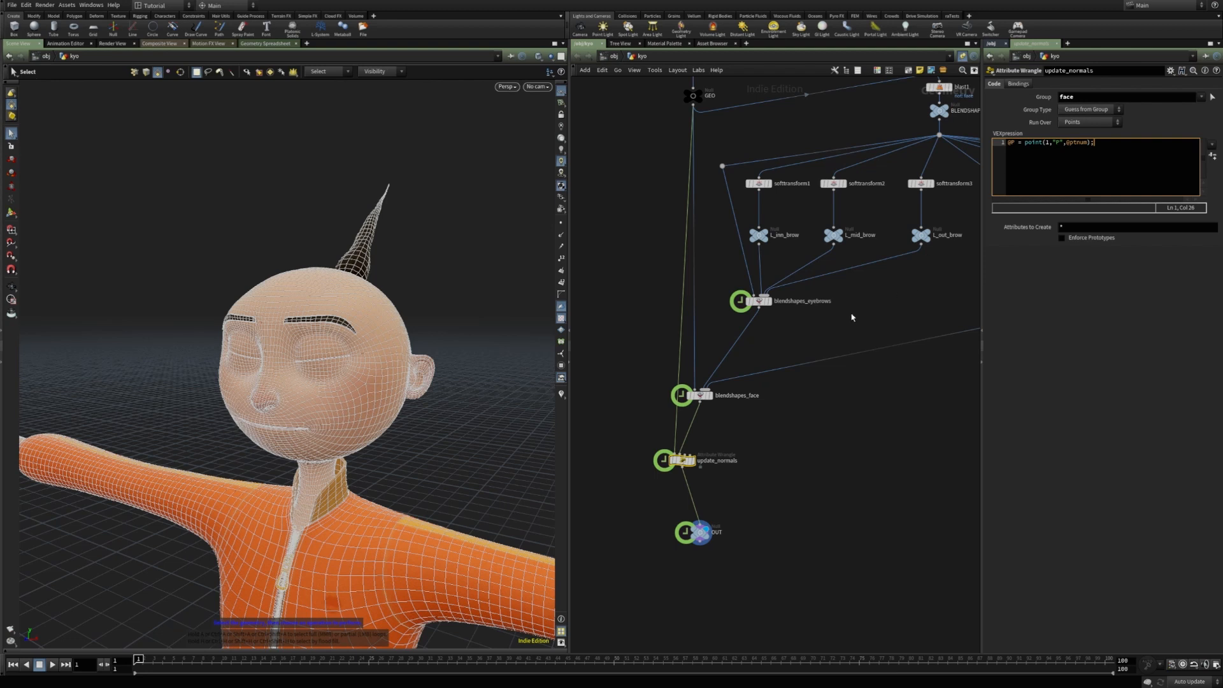
- Enable Update Normals If Displaced in the bindings of update_normals
{"action": "left_click", "coordinate": [1018, 83]}
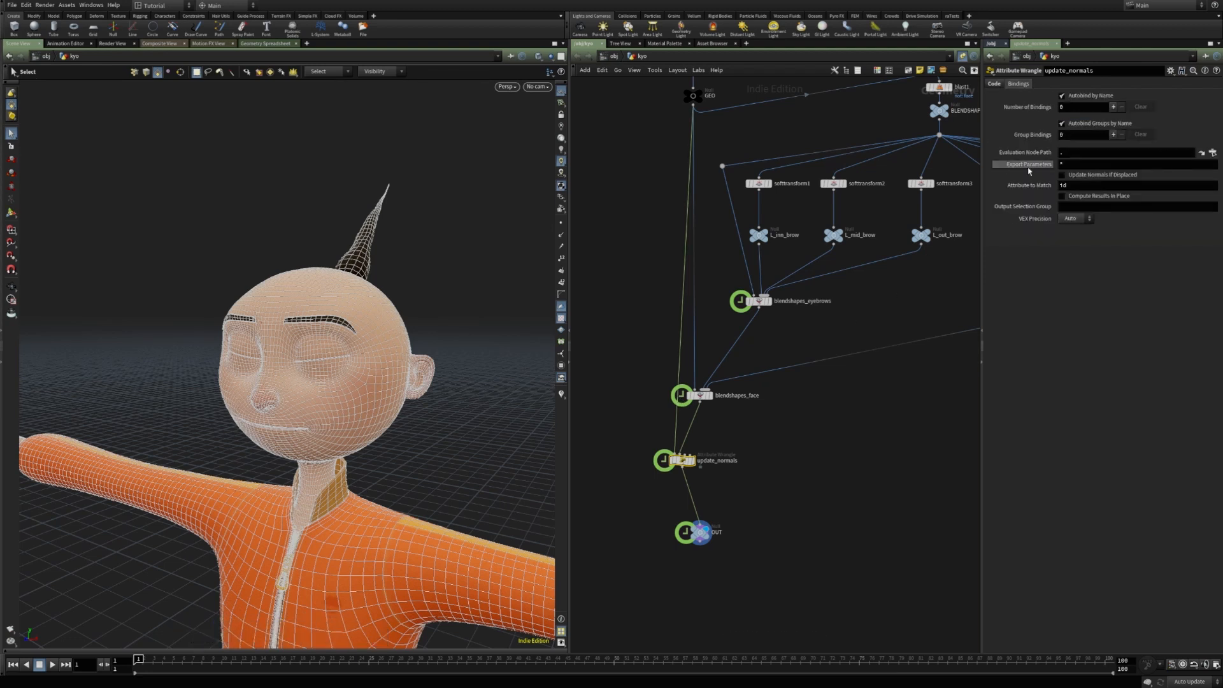
{"action": "left_click", "coordinate": [1087, 179]}
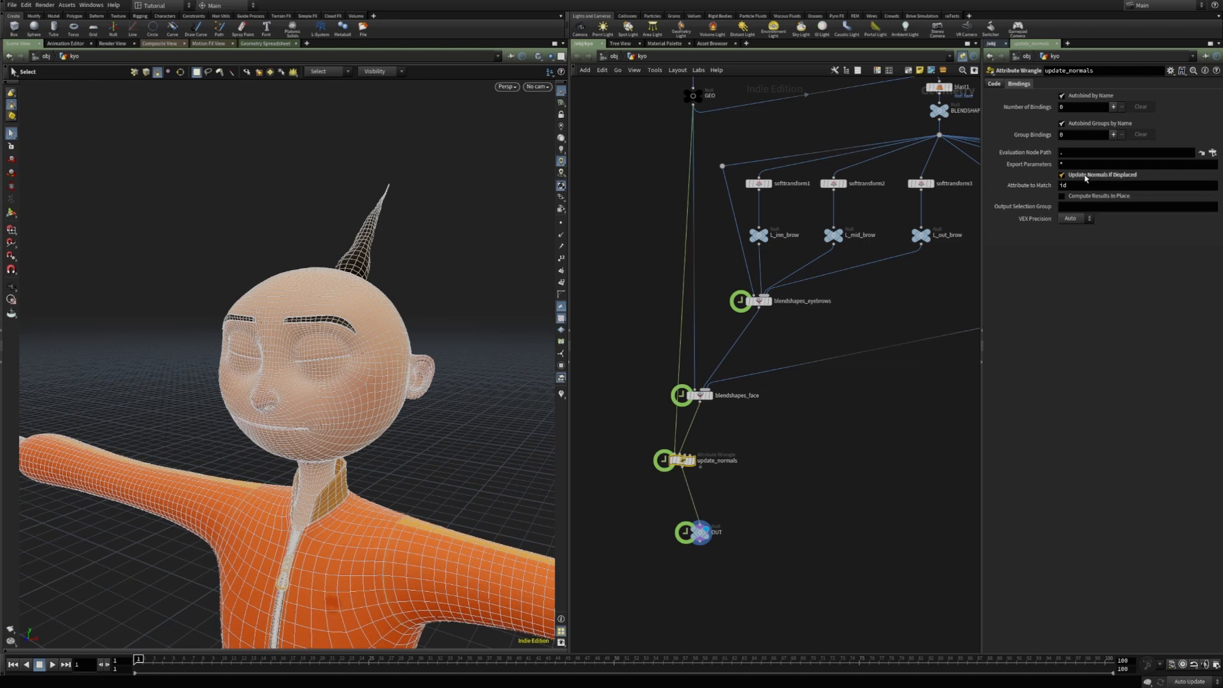
{"action": "left_click", "coordinate": [995, 87]}
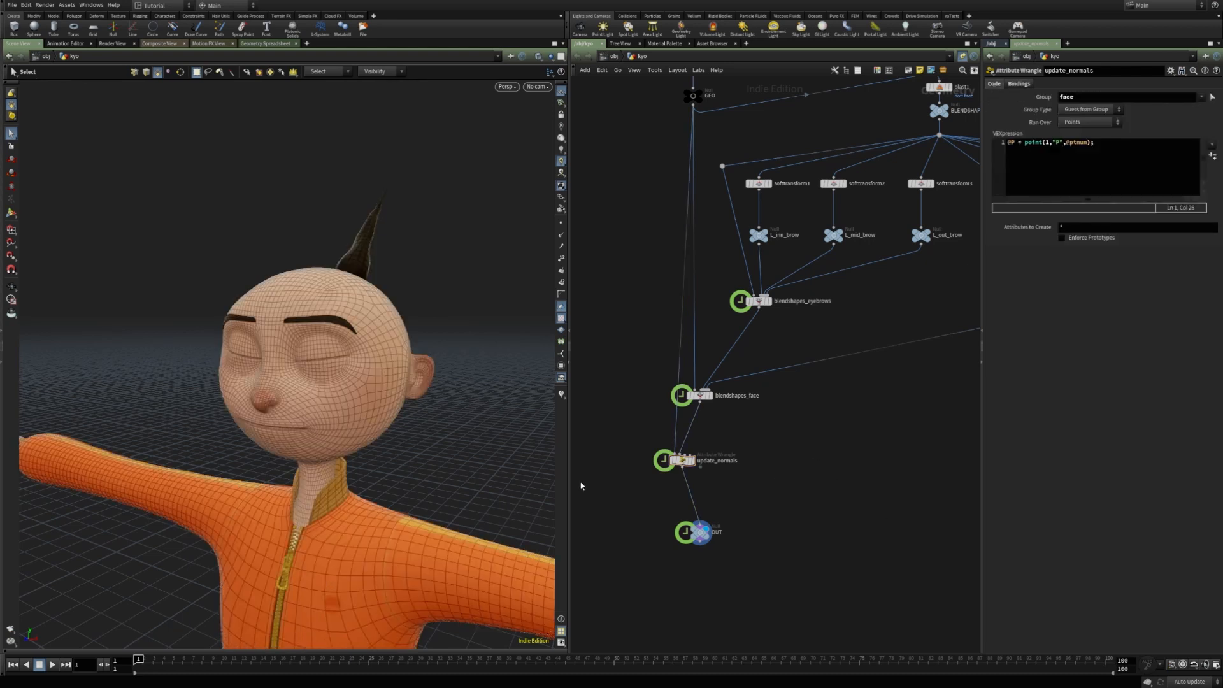
{"action": "key", "text": "Escape"}
{"action": "left_click_drag", "start_coordinate": [371, 439], "coordinate": [443, 424]}
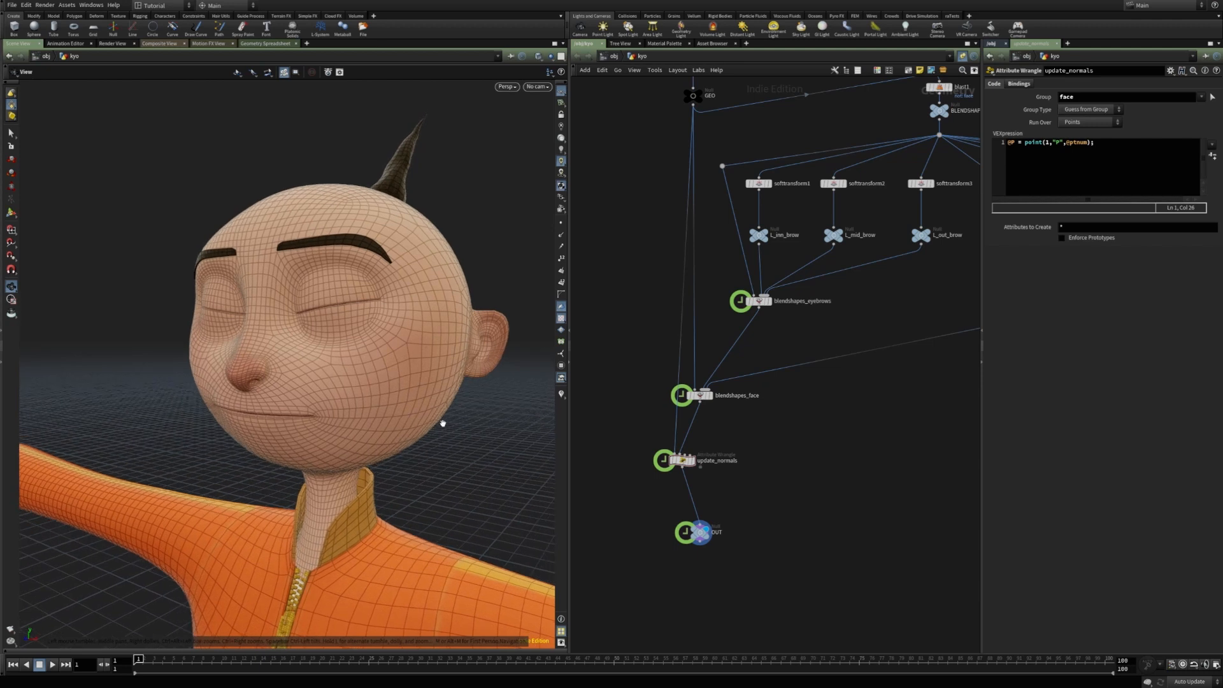
- Add a Switch node and wire update_normals as its first input and blendshapes_face as its second
{"action": "key", "text": "s"}
{"action": "key", "text": "Tab"}
{"action": "type", "text": "sw"}
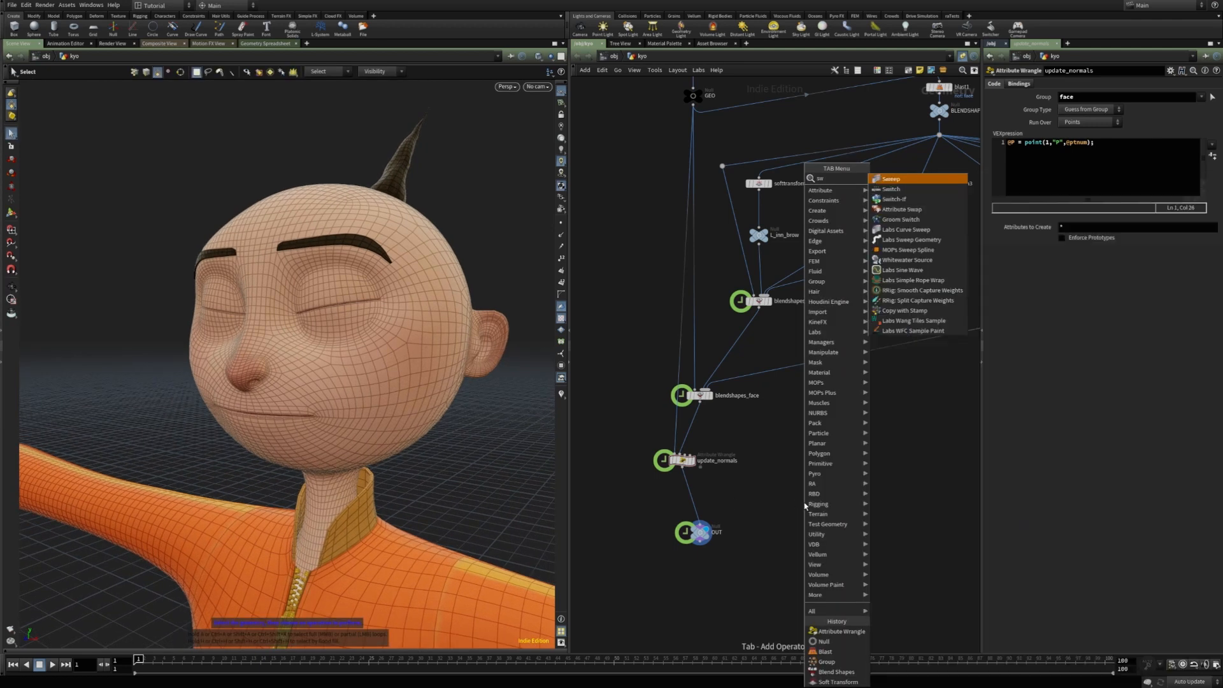
{"action": "type", "text": "i"}
{"action": "key", "text": "Return"}
{"action": "left_click", "coordinate": [759, 506]}
{"action": "left_click_drag", "start_coordinate": [758, 498], "coordinate": [712, 416]}
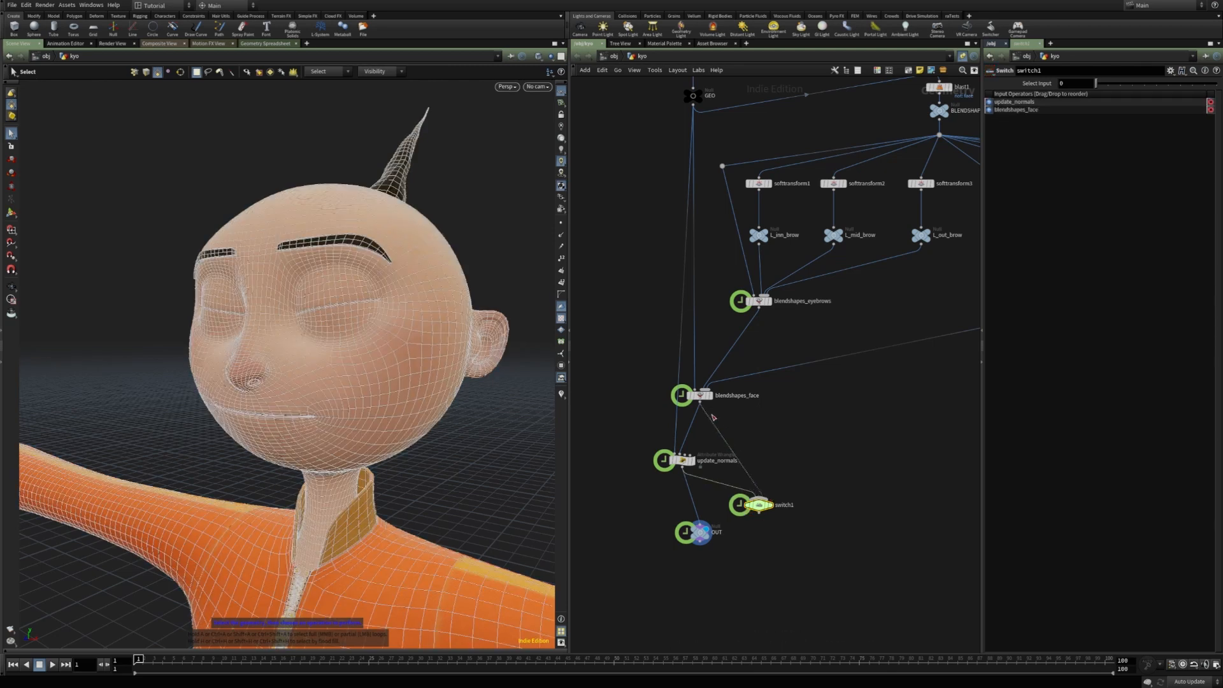
- Make the switch the displayed node and set its Select Input to 1
{"action": "left_click", "coordinate": [769, 505]}
{"action": "left_click_drag", "start_coordinate": [1096, 84], "coordinate": [1108, 84]}
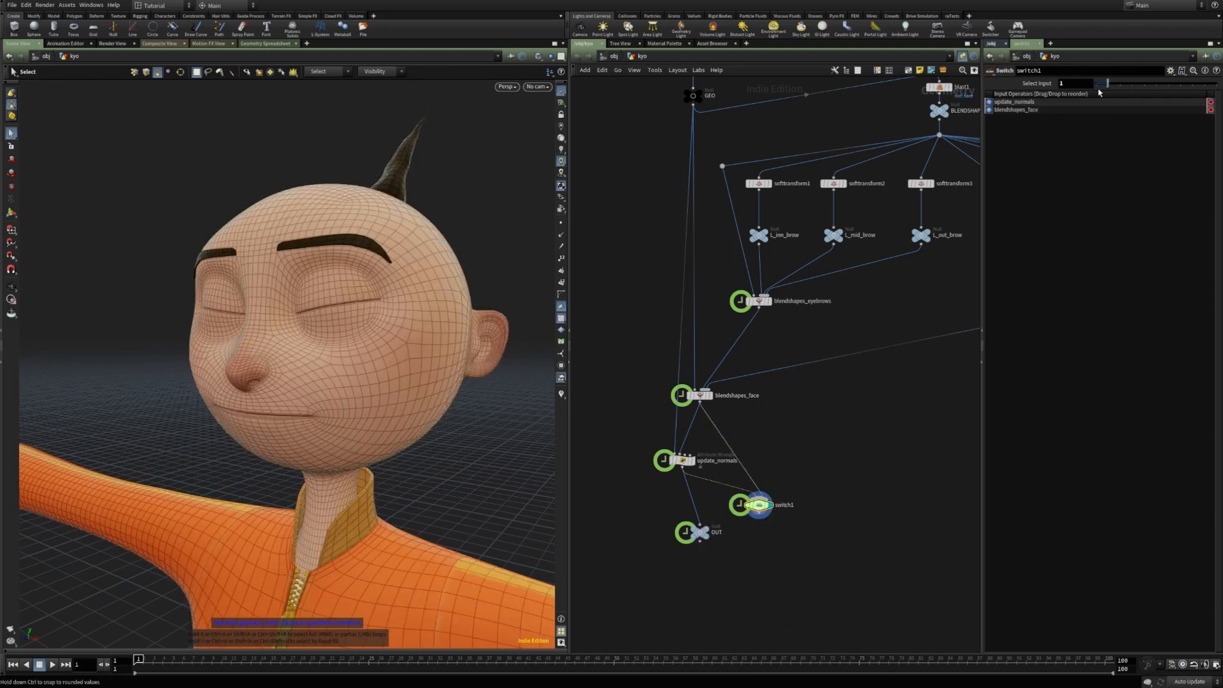
{"action": "mouse_move", "coordinate": [372, 385]}
{"action": "left_mouse_down", "text": "alt"}
{"action": "mouse_move", "coordinate": [358, 385]}
{"action": "mouse_move", "coordinate": [390, 380]}
{"action": "left_mouse_up", "text": "alt"}
{"action": "scroll", "coordinate": [389, 380], "scroll_direction": "up", "scroll_amount": 1}
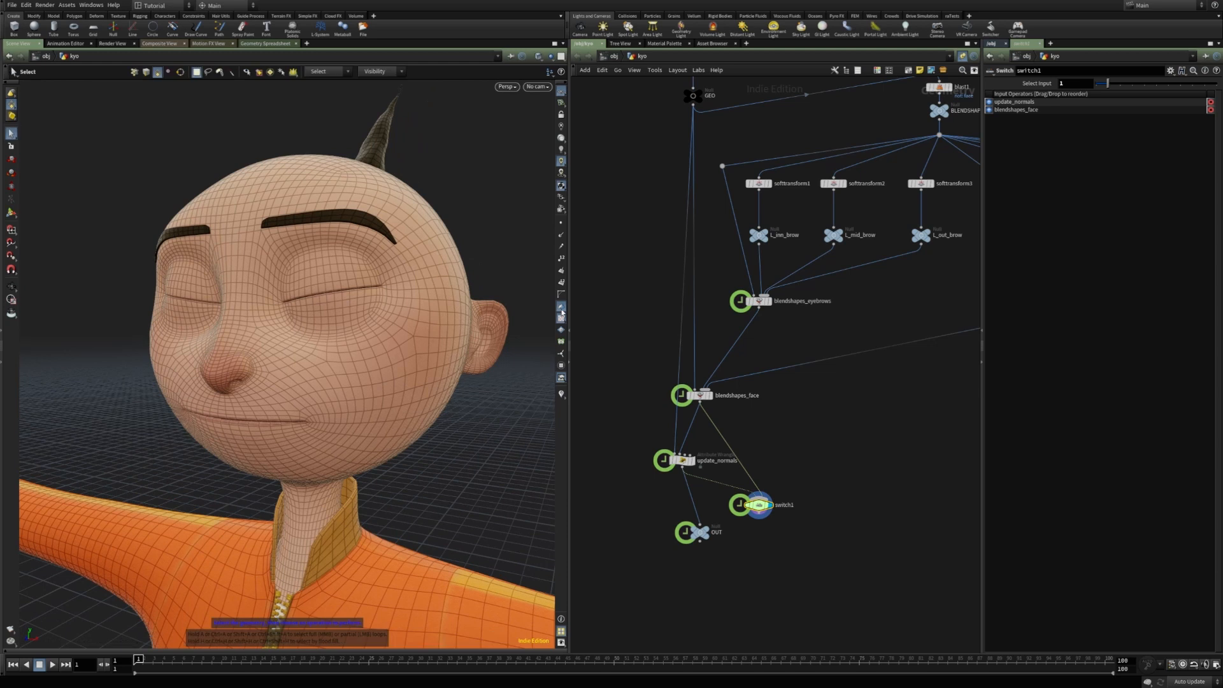
- Show point normals in the viewport and set the Scale Normal guide size to 0.01
{"action": "left_click", "coordinate": [561, 236]}
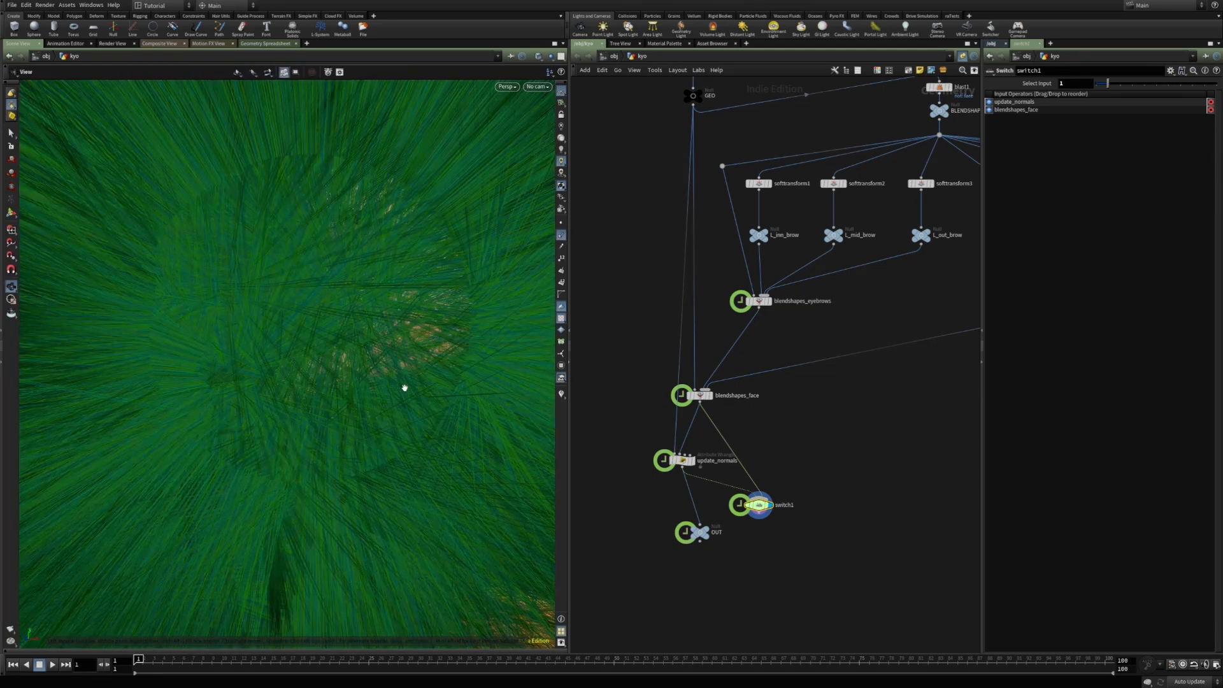
{"action": "key", "text": "d"}
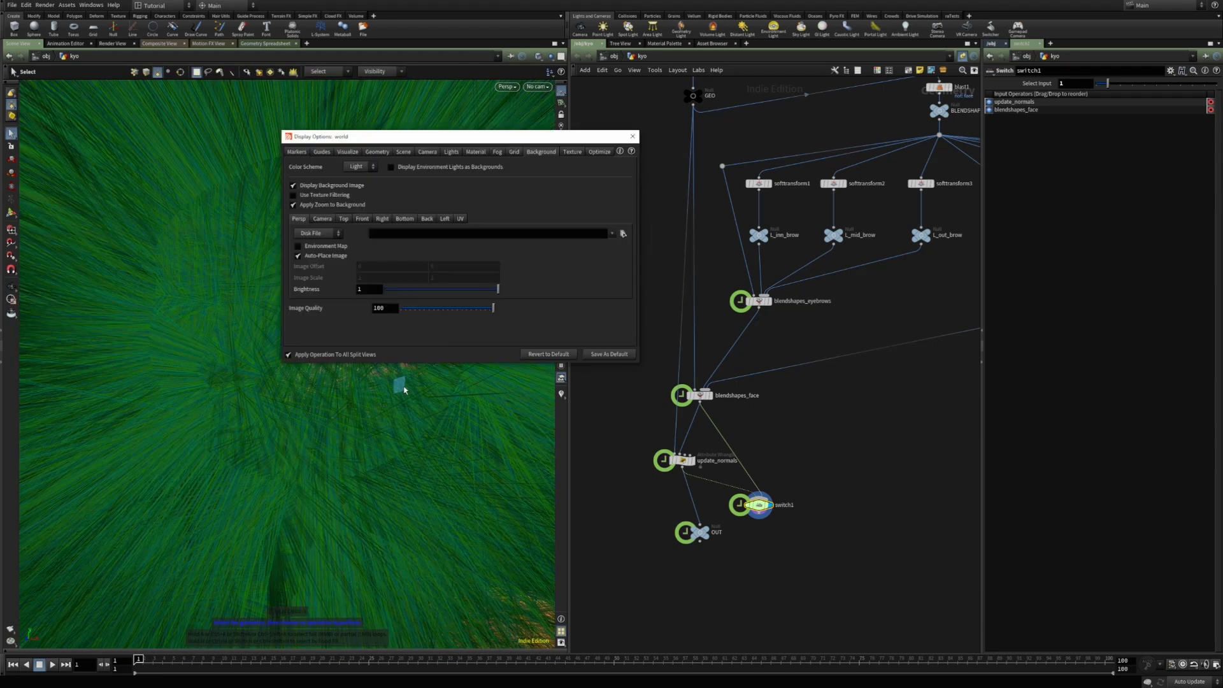
{"action": "left_click", "coordinate": [321, 152]}
{"action": "left_click", "coordinate": [502, 250]}
{"action": "key", "text": "BackSpace"}
{"action": "type", "text": "02"}
{"action": "key", "text": "Return"}
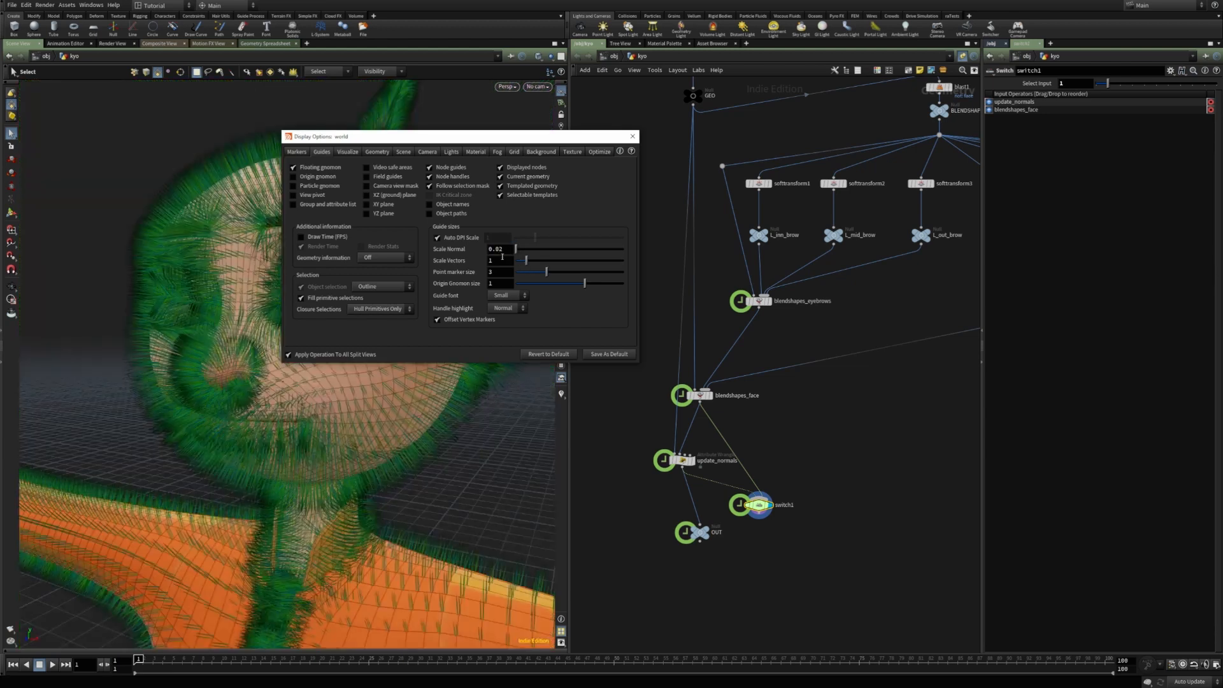
{"action": "left_click", "coordinate": [507, 249]}
{"action": "key", "text": "BackSpace"}
{"action": "type", "text": "1"}
{"action": "key", "text": "Return"}
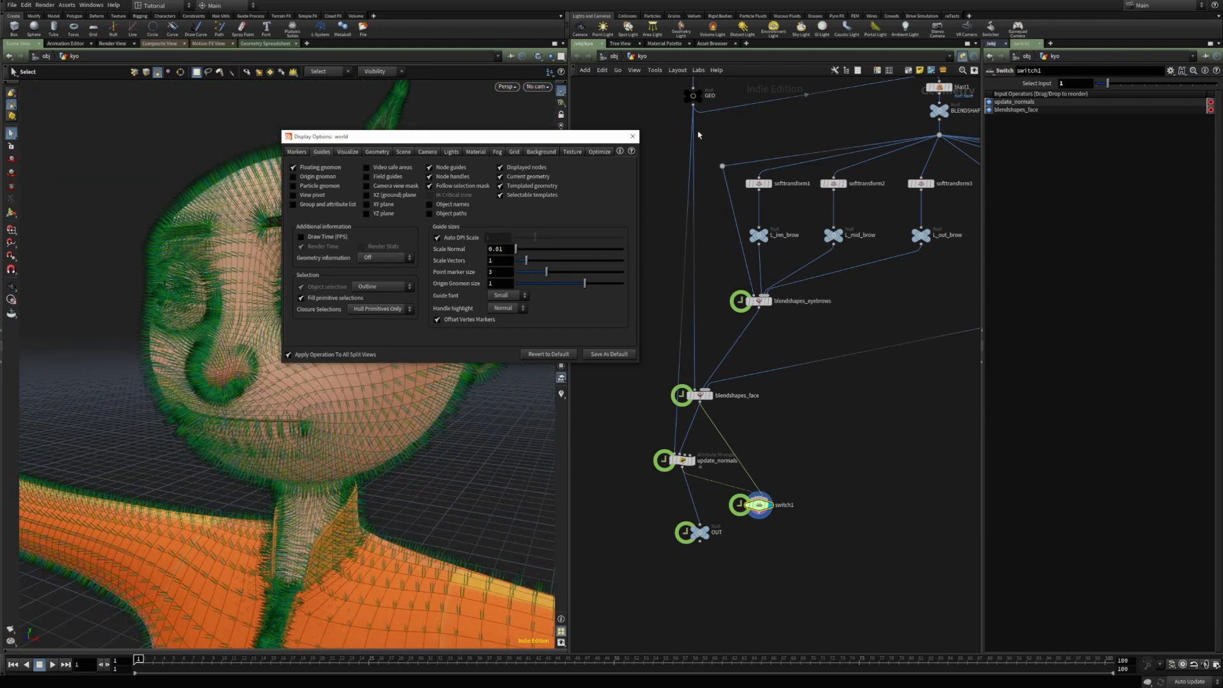
{"action": "left_click", "coordinate": [632, 136]}
- Go to frame 25 and examine the normals around the left brow, eye and mouth corner up close
{"action": "left_click_drag", "start_coordinate": [456, 254], "coordinate": [350, 265], "text": "alt"}
{"action": "right_click_drag", "start_coordinate": [350, 265], "coordinate": [431, 248], "text": "alt"}
{"action": "left_click_drag", "start_coordinate": [431, 249], "coordinate": [331, 254], "text": "alt"}
{"action": "left_click_drag", "start_coordinate": [145, 659], "coordinate": [370, 646]}
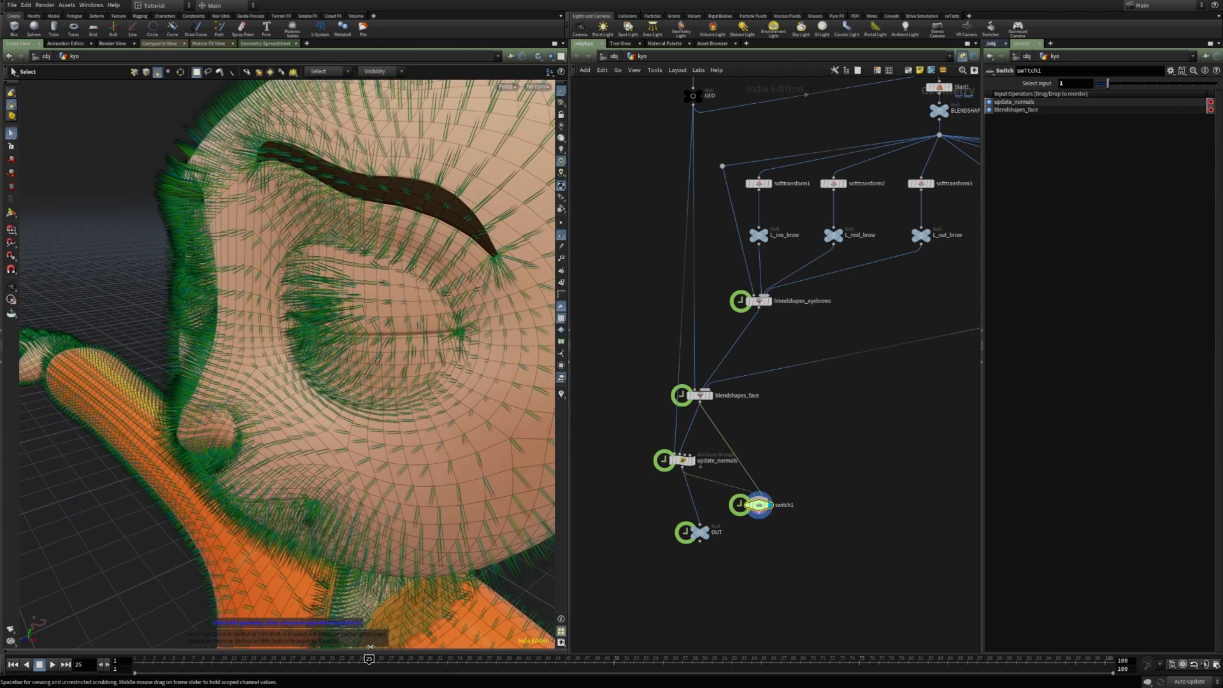
{"action": "left_click_drag", "start_coordinate": [326, 470], "coordinate": [337, 369], "text": "alt"}
{"action": "right_click_drag", "start_coordinate": [337, 369], "coordinate": [384, 439], "text": "alt"}
{"action": "left_click_drag", "start_coordinate": [385, 440], "coordinate": [494, 424], "text": "alt"}
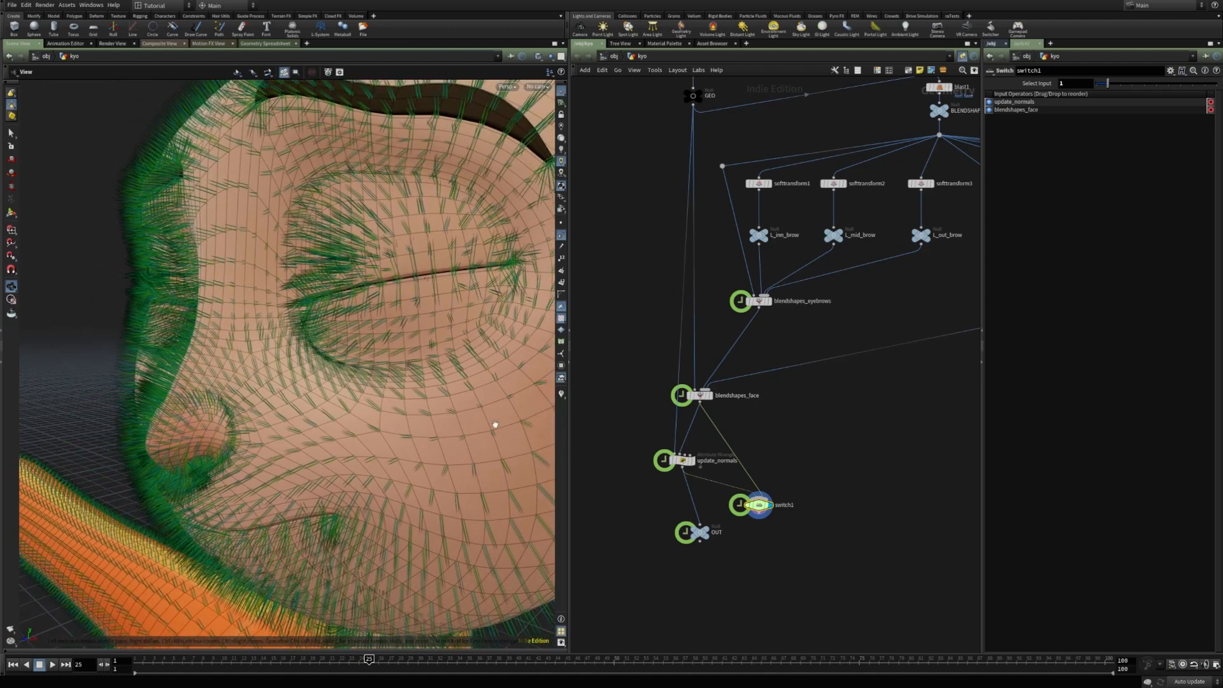
- Alternate the switch between inputs 0 and 1 to compare the face normals with and without update_normals
{"action": "left_click_drag", "start_coordinate": [1107, 83], "coordinate": [1090, 87]}
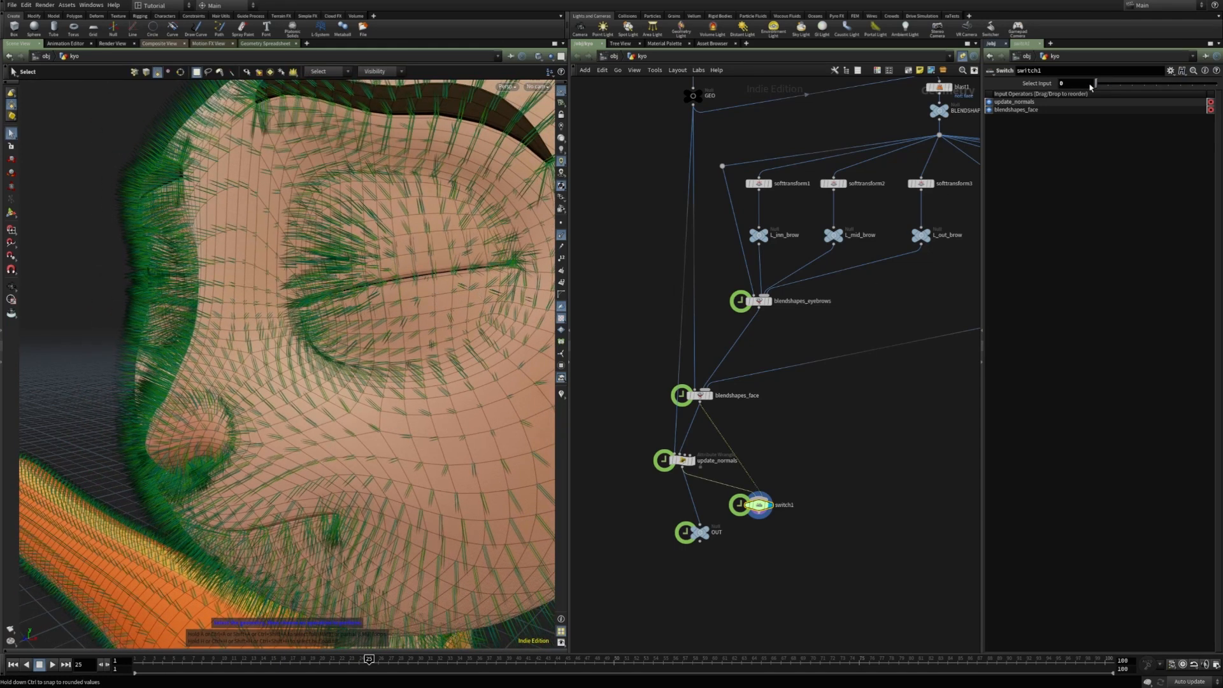
{"action": "left_click_drag", "start_coordinate": [347, 497], "coordinate": [375, 457], "text": "alt"}
{"action": "mouse_move", "coordinate": [1096, 85]}
{"action": "left_mouse_down"}
{"action": "mouse_move", "coordinate": [1107, 84]}
{"action": "mouse_move", "coordinate": [1093, 83]}
{"action": "left_mouse_up"}
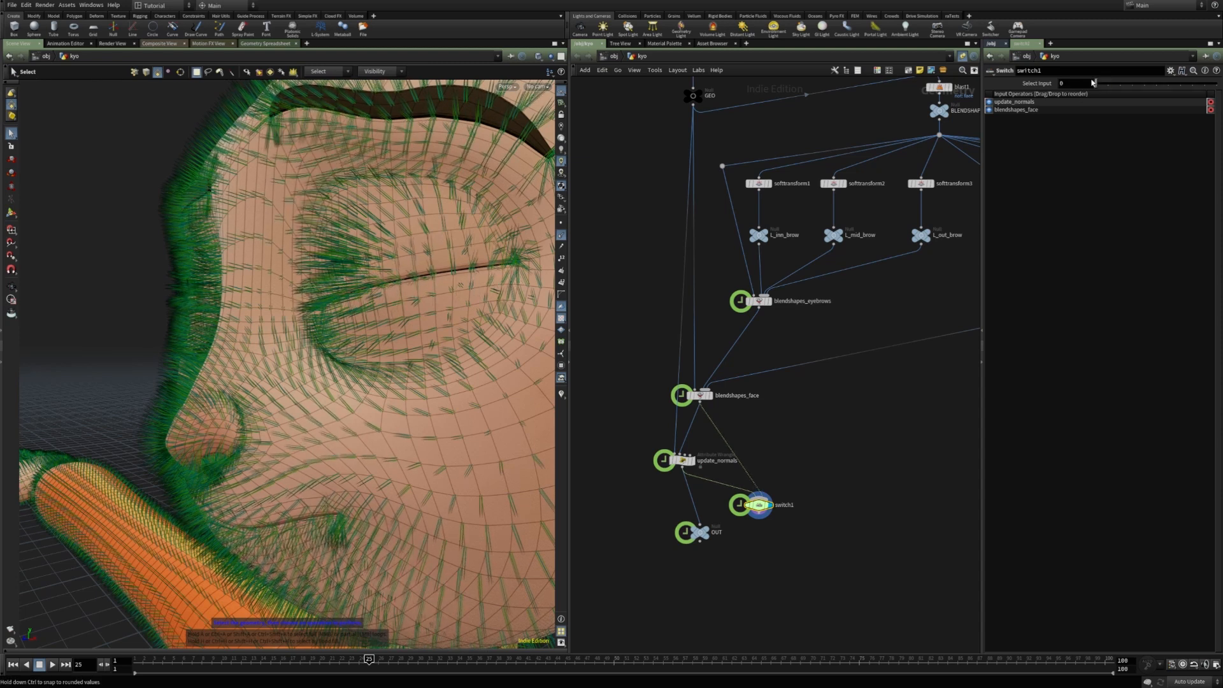
{"action": "left_click_drag", "start_coordinate": [250, 295], "coordinate": [274, 299], "text": "alt"}
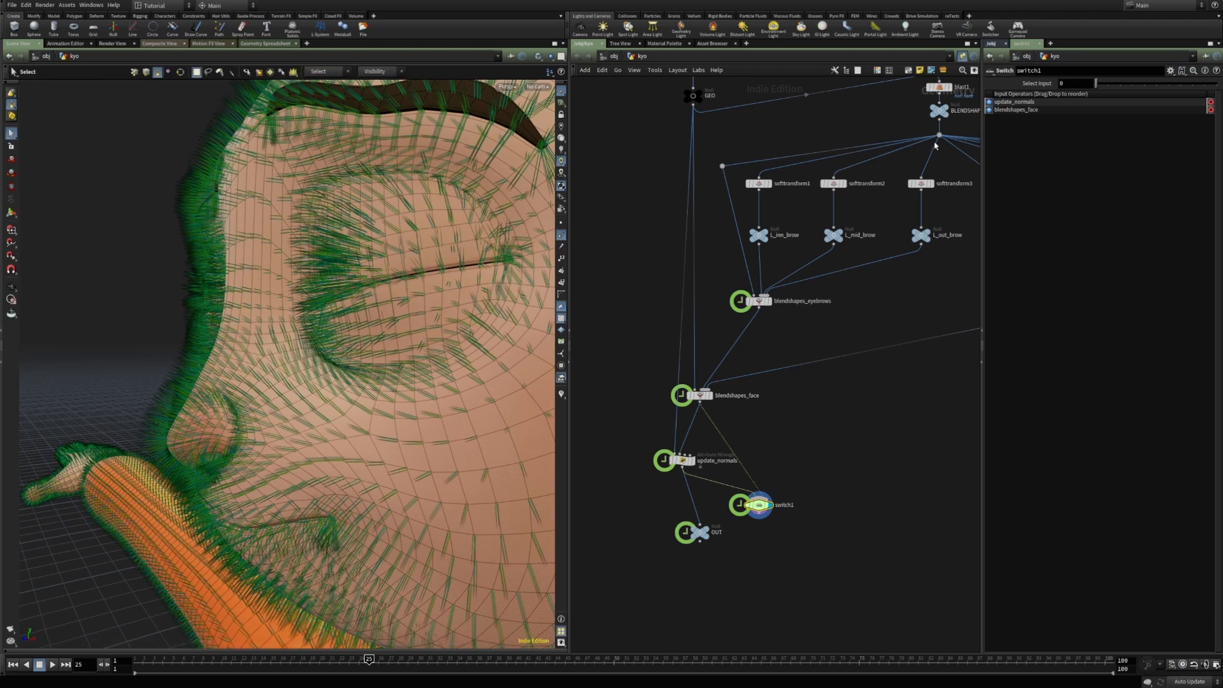
{"action": "left_click_drag", "start_coordinate": [1096, 84], "coordinate": [1108, 85]}
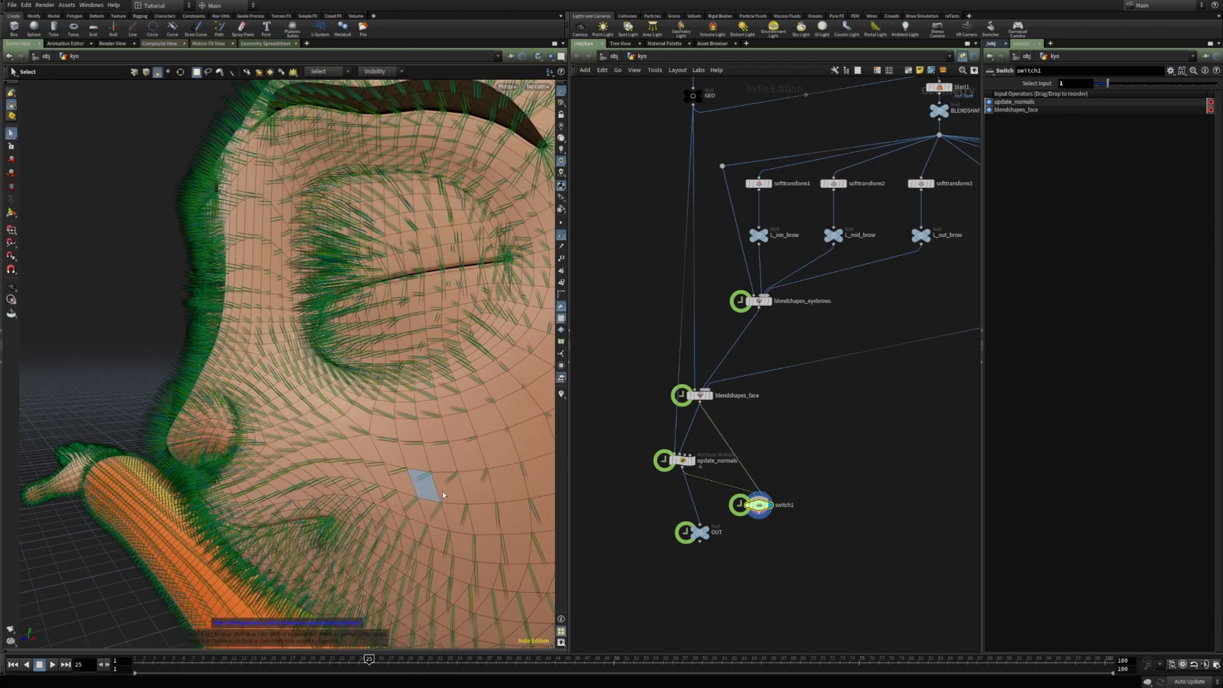
{"action": "right_click_drag", "start_coordinate": [458, 436], "coordinate": [349, 423], "text": "alt"}
{"action": "left_click_drag", "start_coordinate": [350, 423], "coordinate": [499, 479], "text": "alt"}
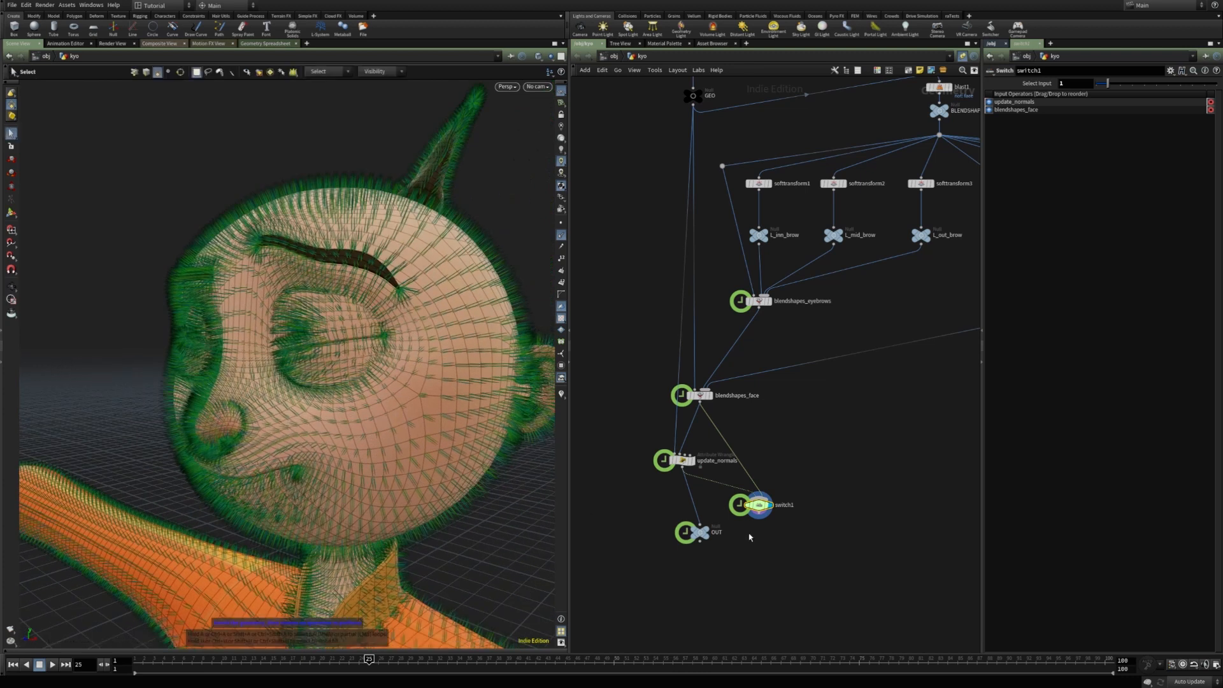
- Delete the switch, make update_normals the displayed node and show its binding settings
{"action": "key", "text": "Delete"}
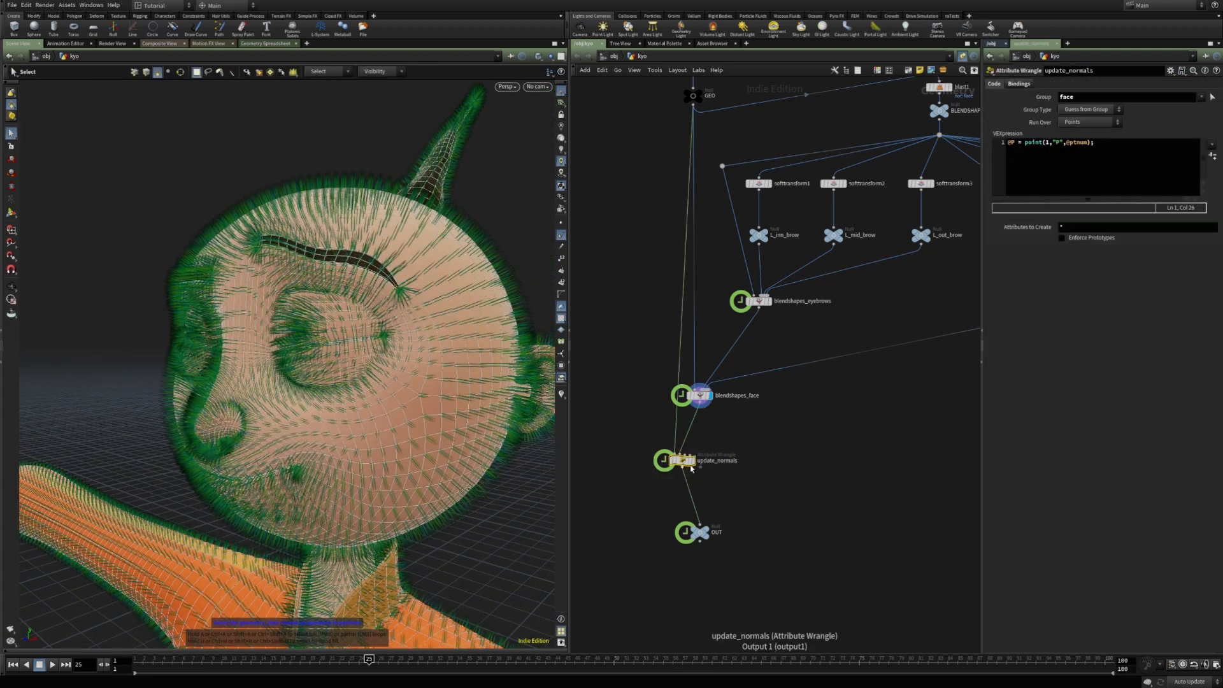
{"action": "left_click", "coordinate": [691, 460]}
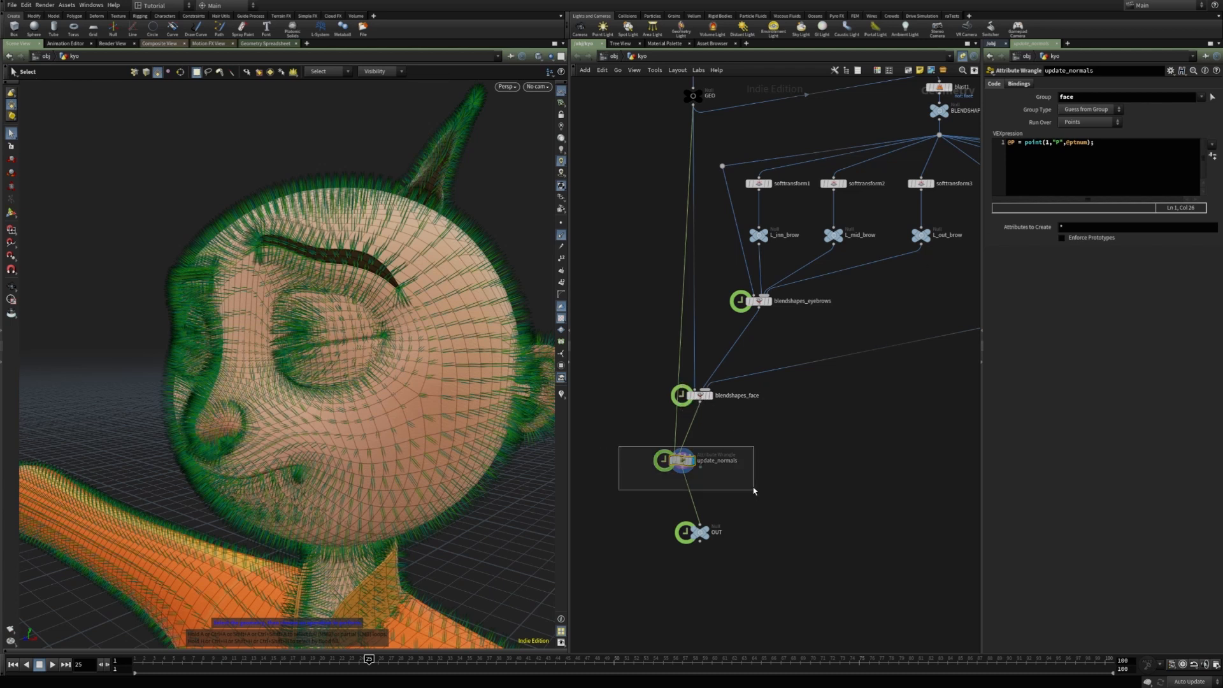
{"action": "left_click", "coordinate": [1019, 87]}
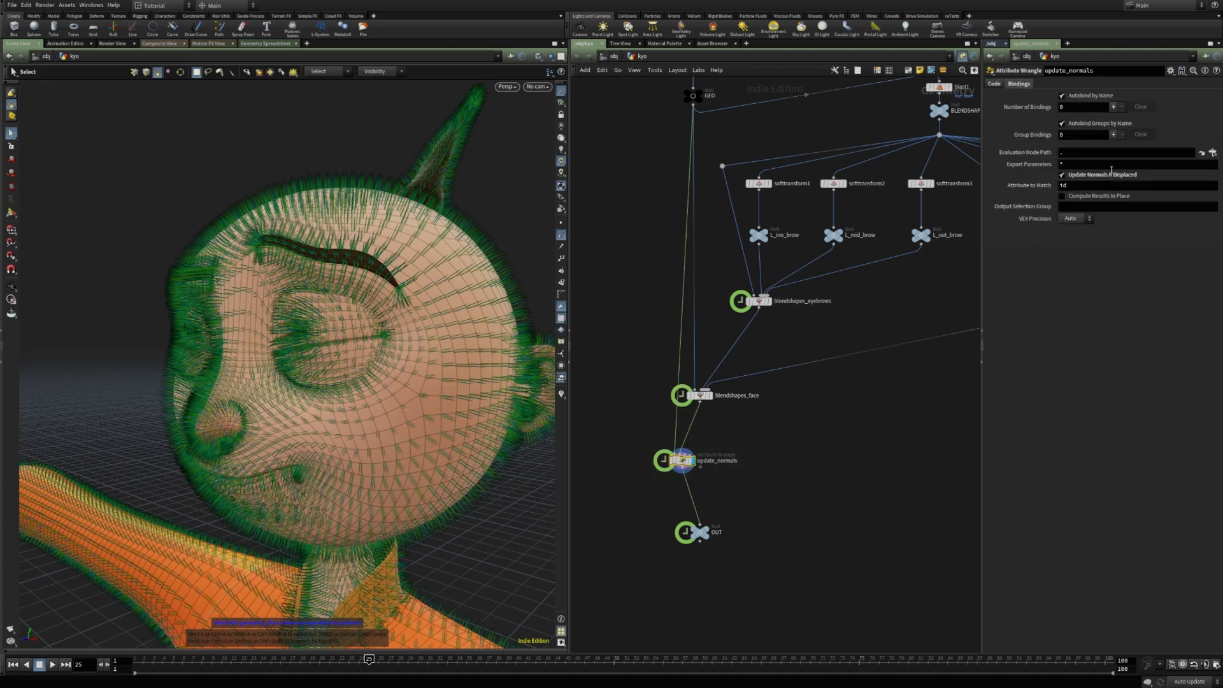
- Hide the point normals in the viewport
{"action": "scroll", "coordinate": [768, 428], "scroll_direction": "down", "scroll_amount": 5}
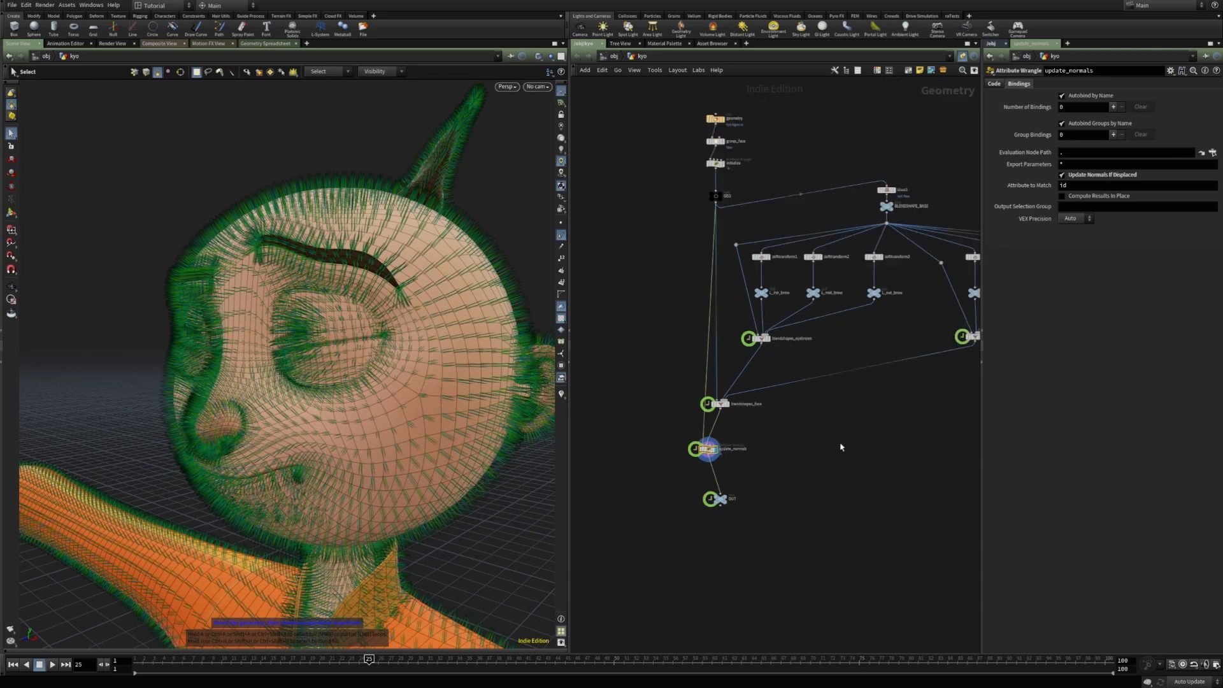
{"action": "scroll", "coordinate": [781, 456], "scroll_direction": "down", "scroll_amount": 1}
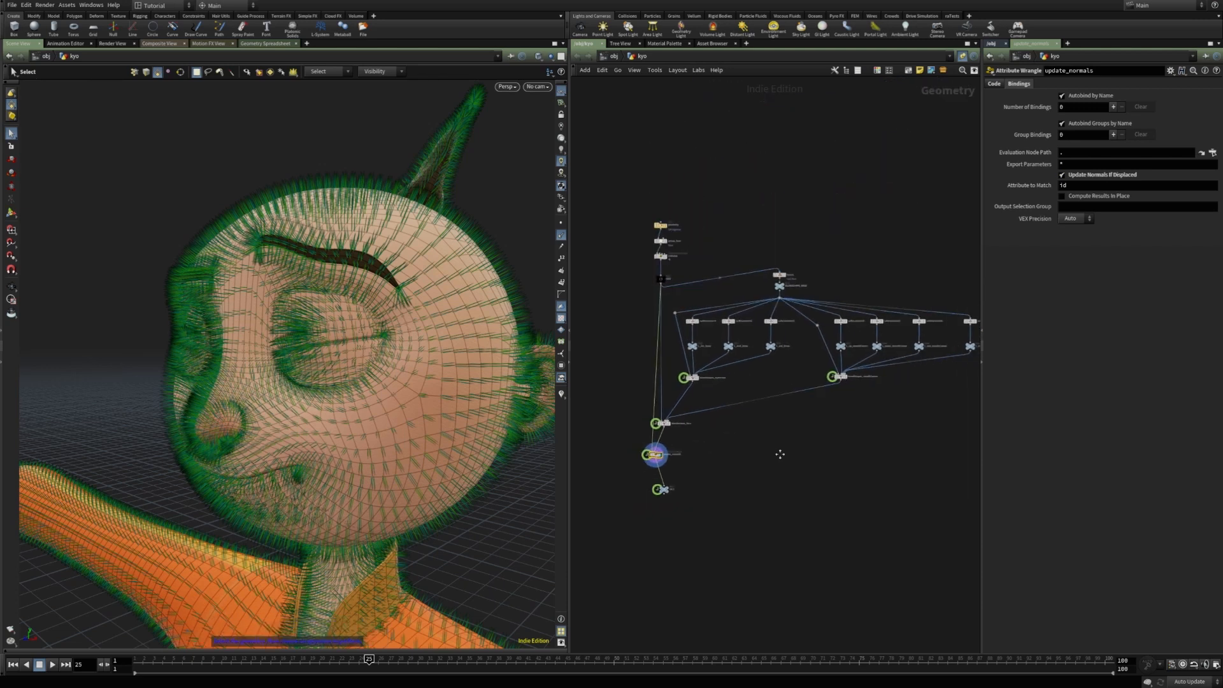
{"action": "middle_click_drag", "start_coordinate": [759, 451], "coordinate": [701, 463]}
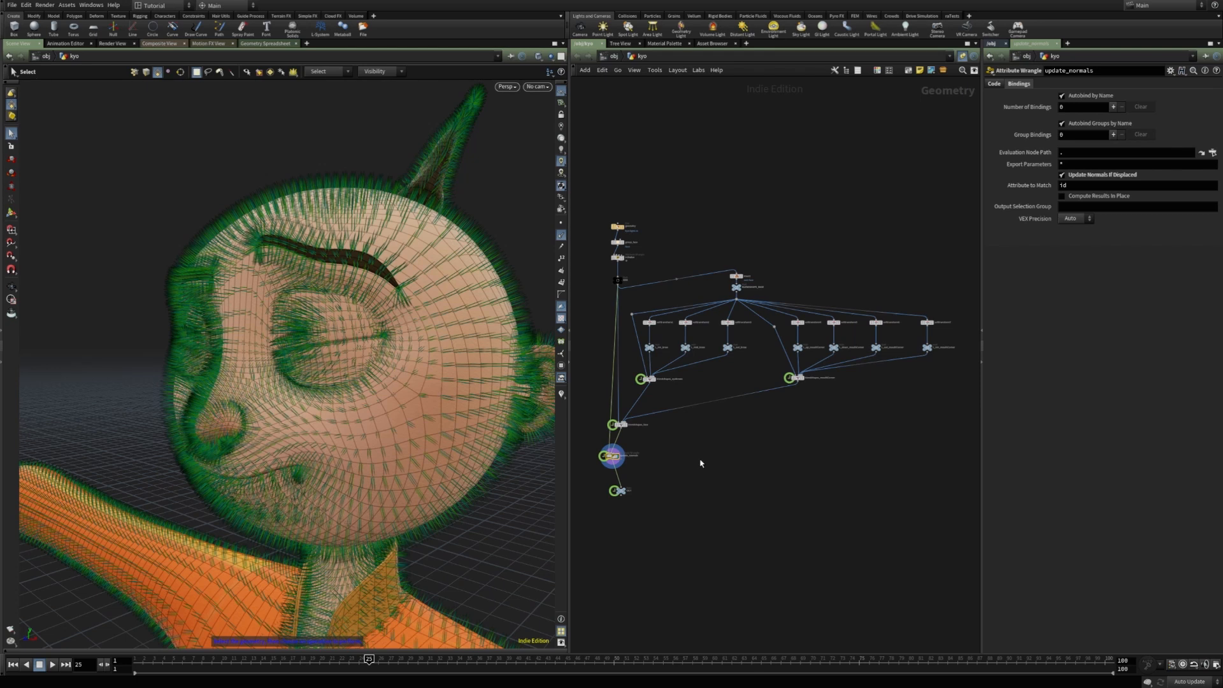
{"action": "left_click", "coordinate": [561, 235]}
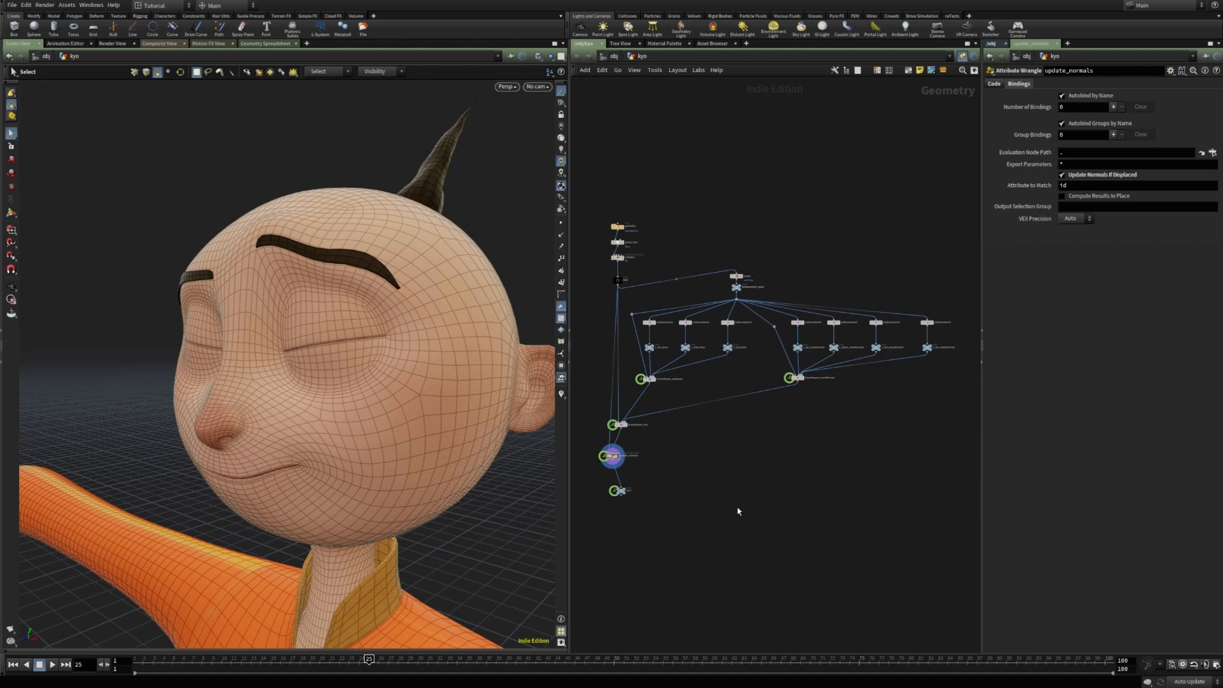
- Display the left eyebrow target shapes and the blendshapes_eyebrows result to review how the three brow nulls feed it
{"action": "left_click", "coordinate": [648, 379]}
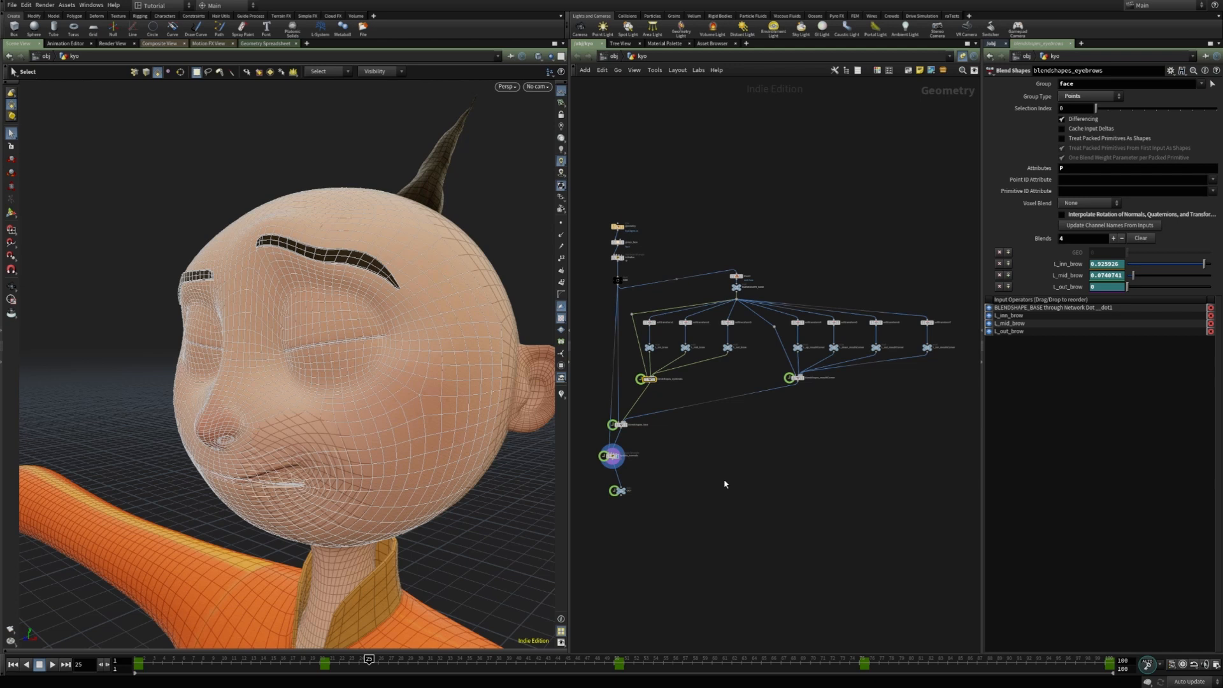
{"action": "scroll", "coordinate": [637, 346], "scroll_direction": "up", "scroll_amount": 2}
{"action": "left_click", "coordinate": [655, 348]}
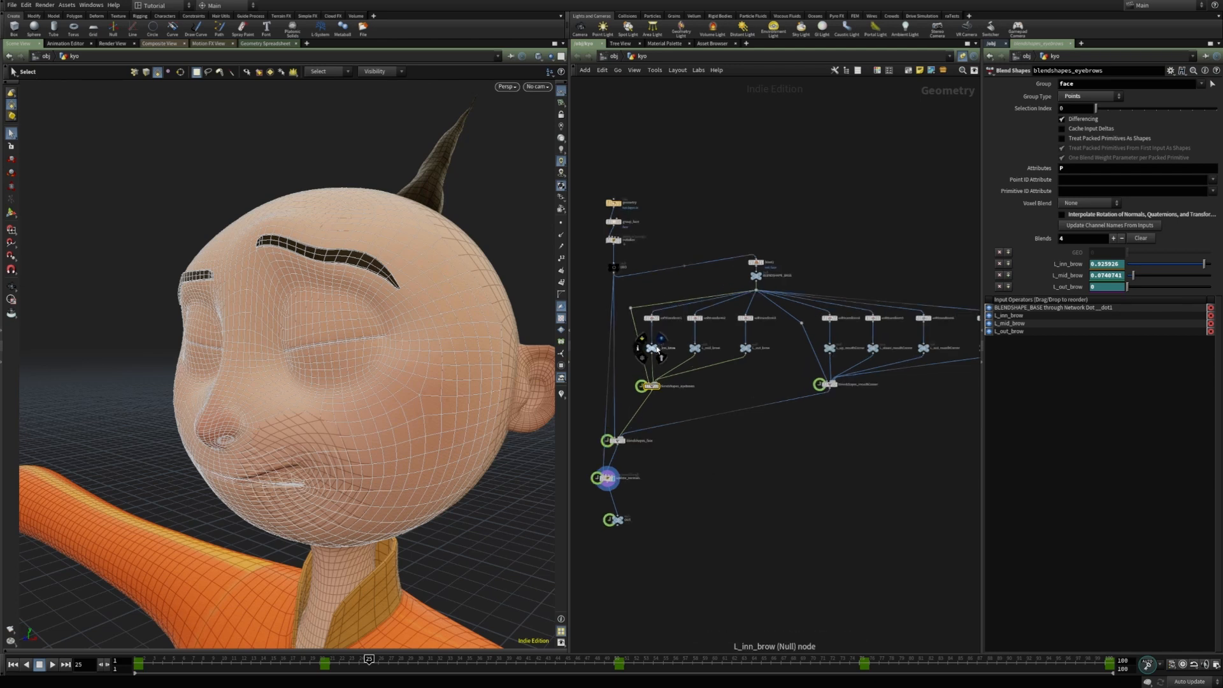
{"action": "left_click", "coordinate": [699, 348]}
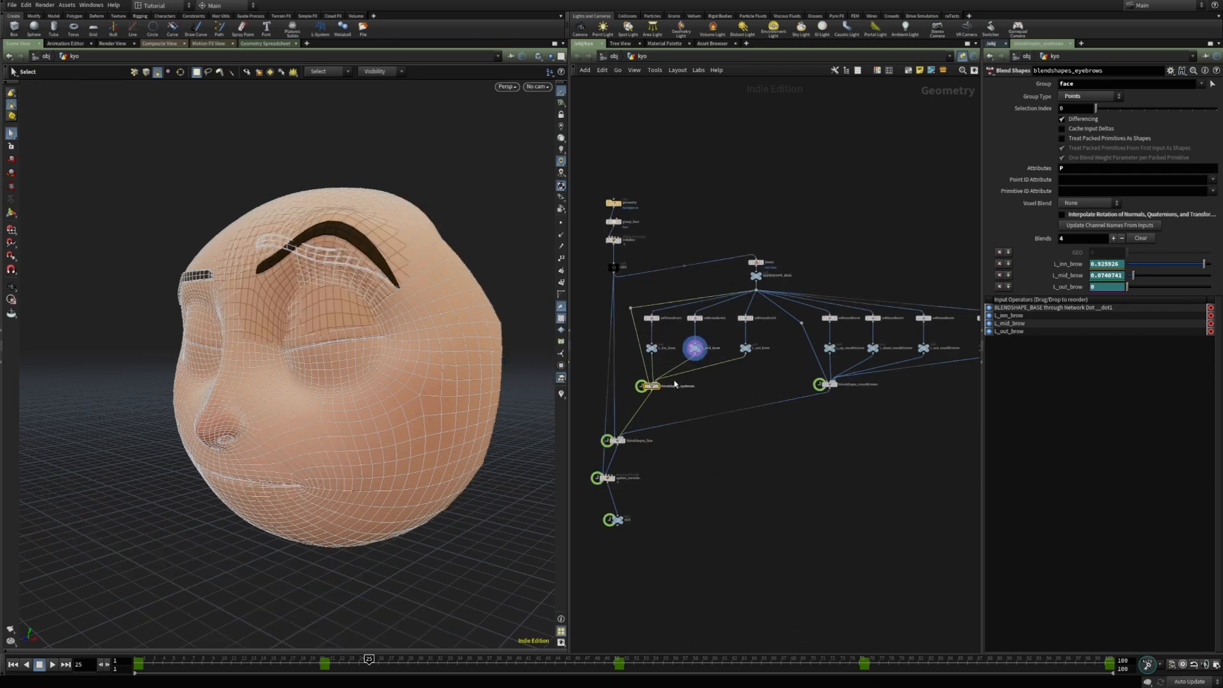
{"action": "scroll", "coordinate": [641, 354], "scroll_direction": "up", "scroll_amount": 1}
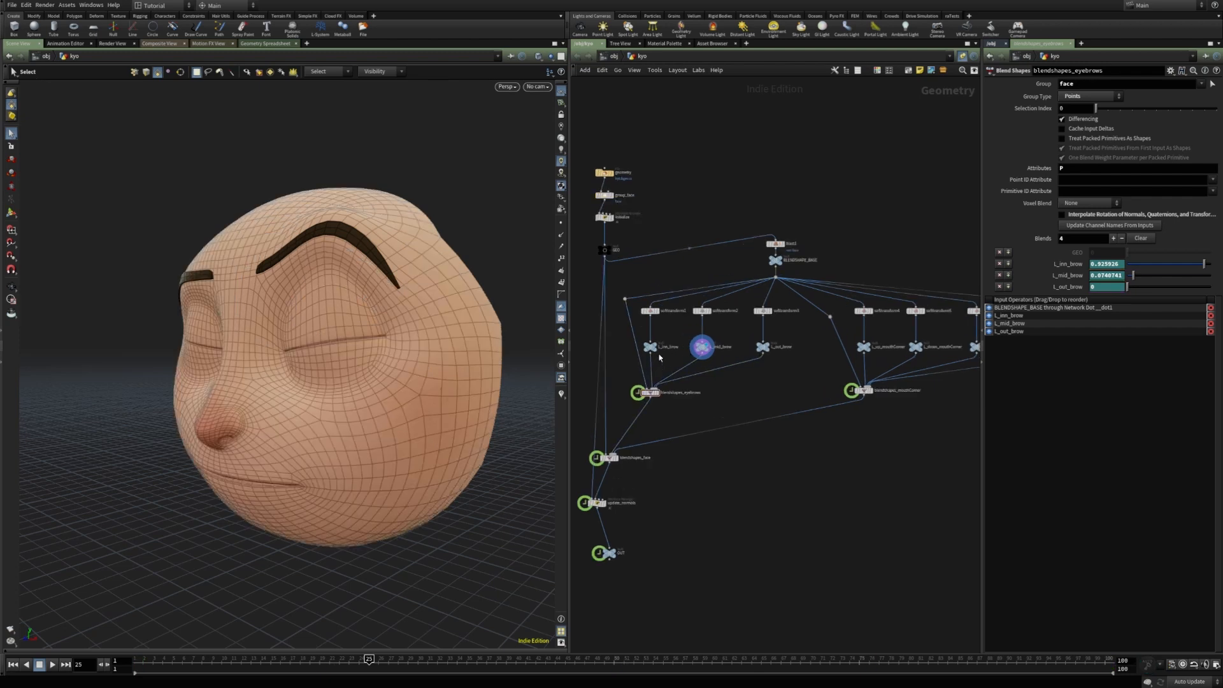
{"action": "left_click", "coordinate": [656, 392]}
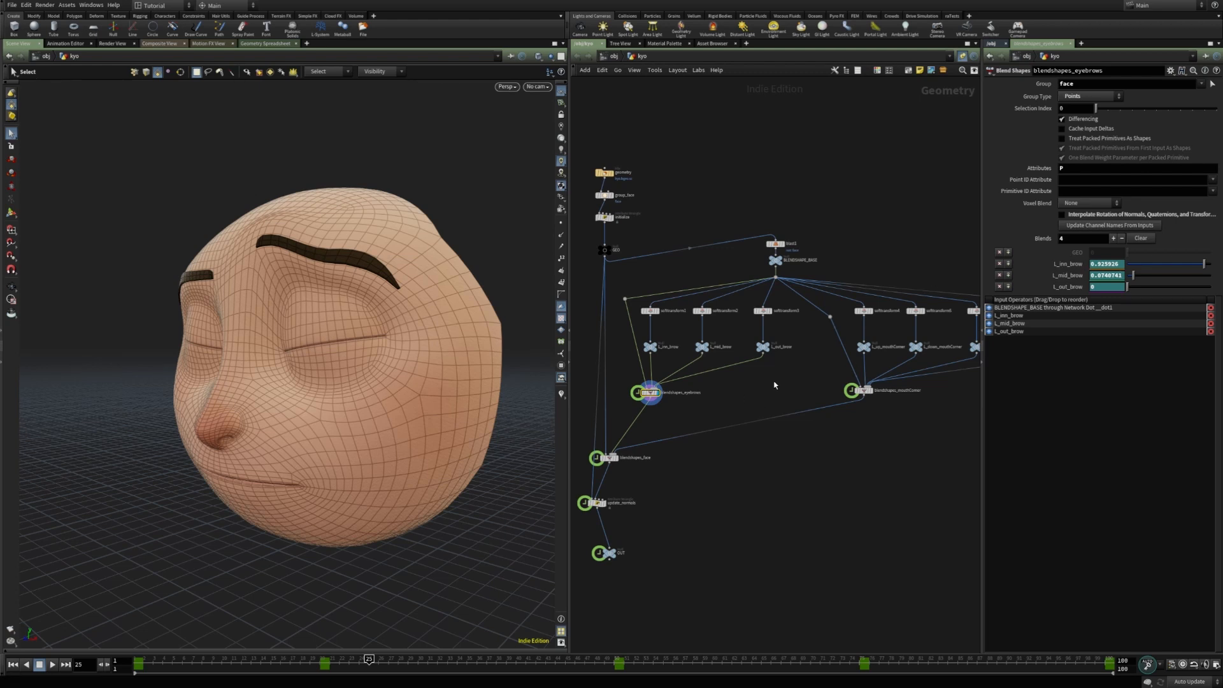
{"action": "left_click_drag", "start_coordinate": [774, 362], "coordinate": [637, 334]}
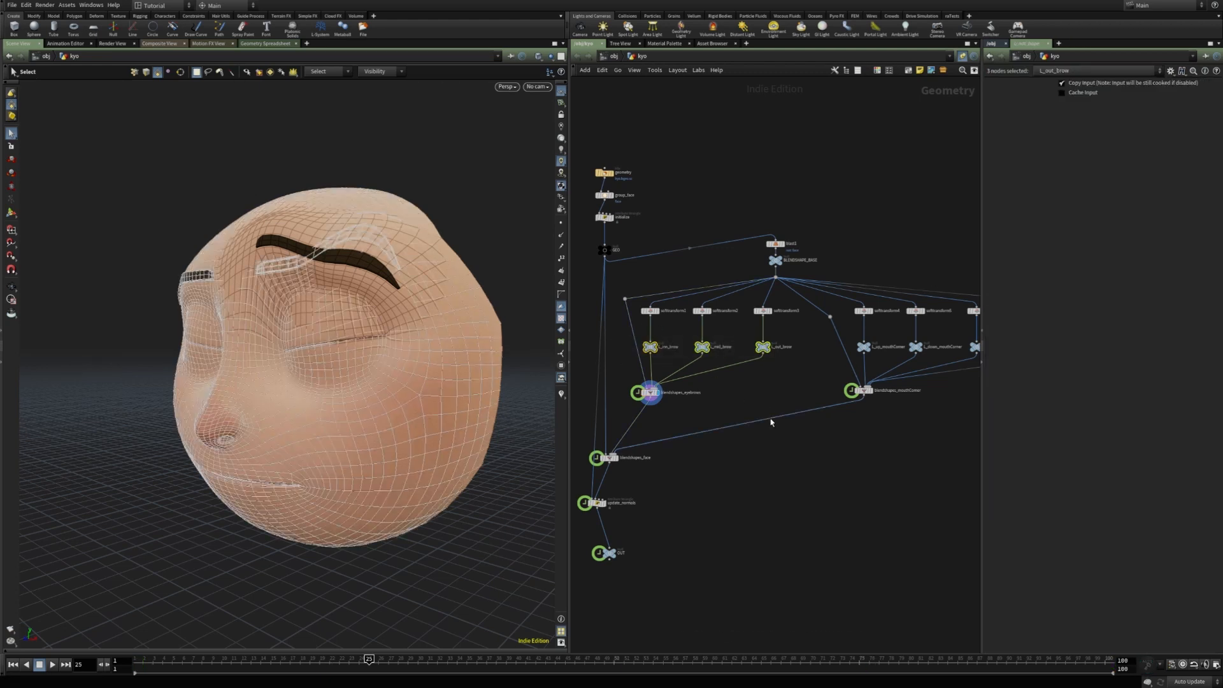
{"action": "left_click", "coordinate": [776, 490]}
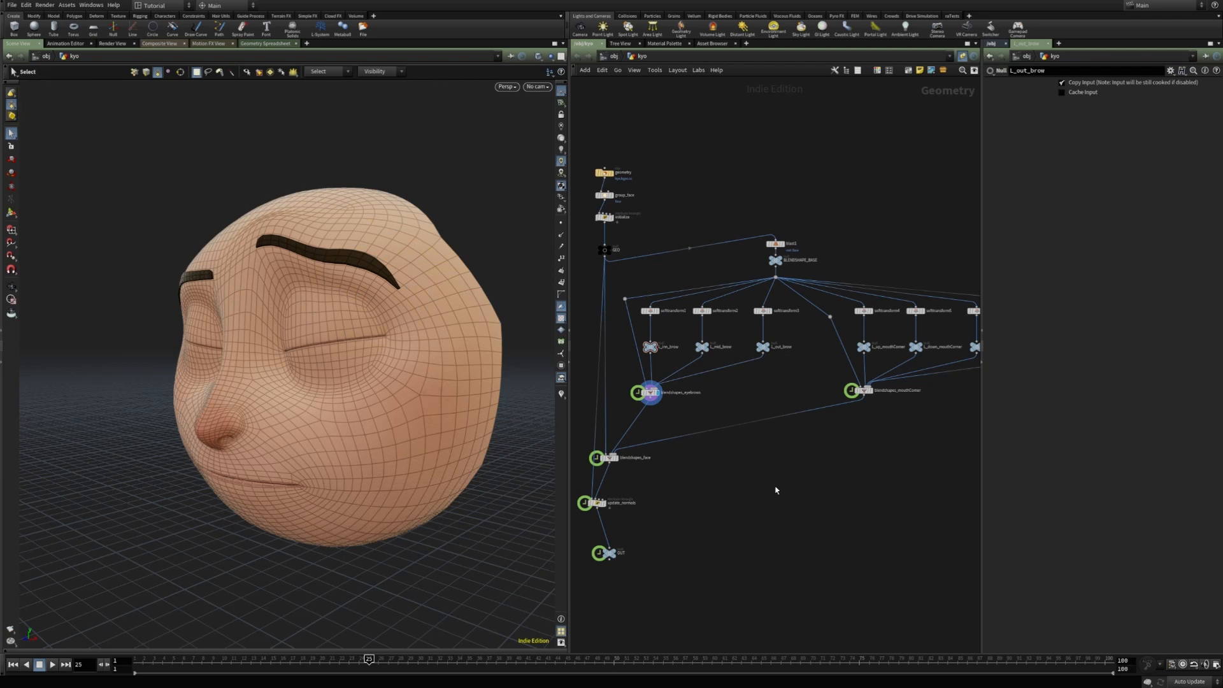
- Enable Cache Input Deltas on both blendshapes_eyebrows and blendshapes_mouthCorner, and check the settings of blendshapes_face and blendshapes_eyebrows
{"action": "left_click_drag", "start_coordinate": [628, 382], "coordinate": [880, 400]}
{"action": "left_click", "coordinate": [1089, 131]}
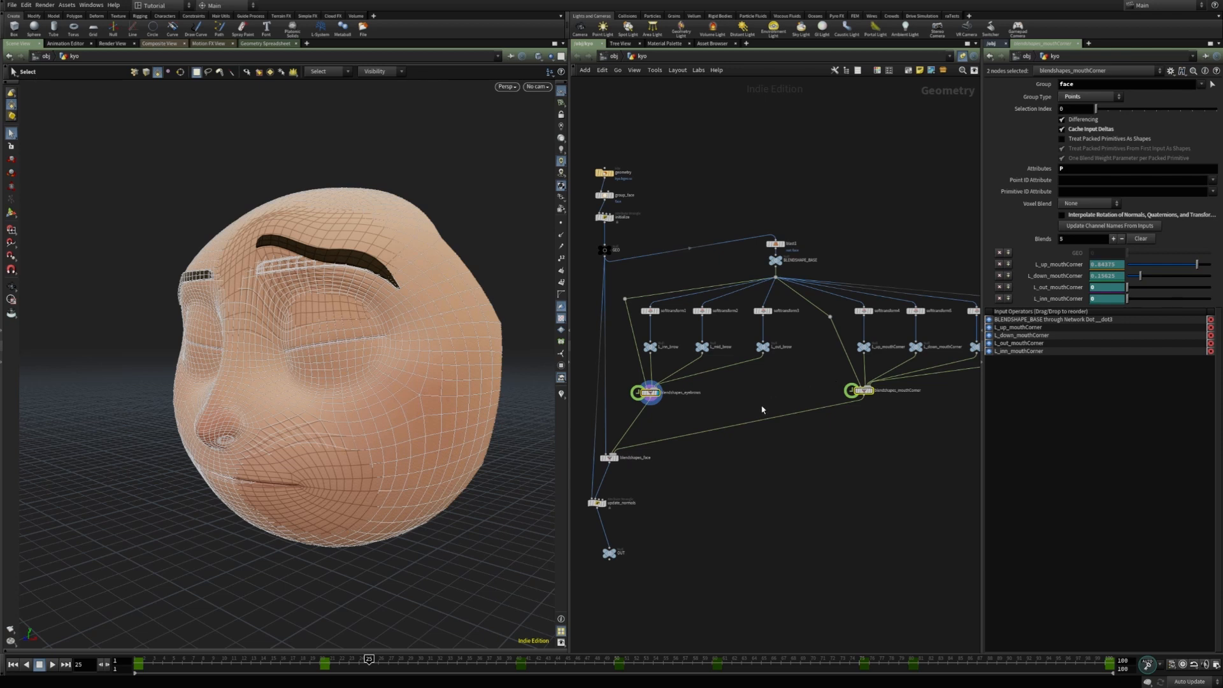
{"action": "left_click", "coordinate": [609, 457]}
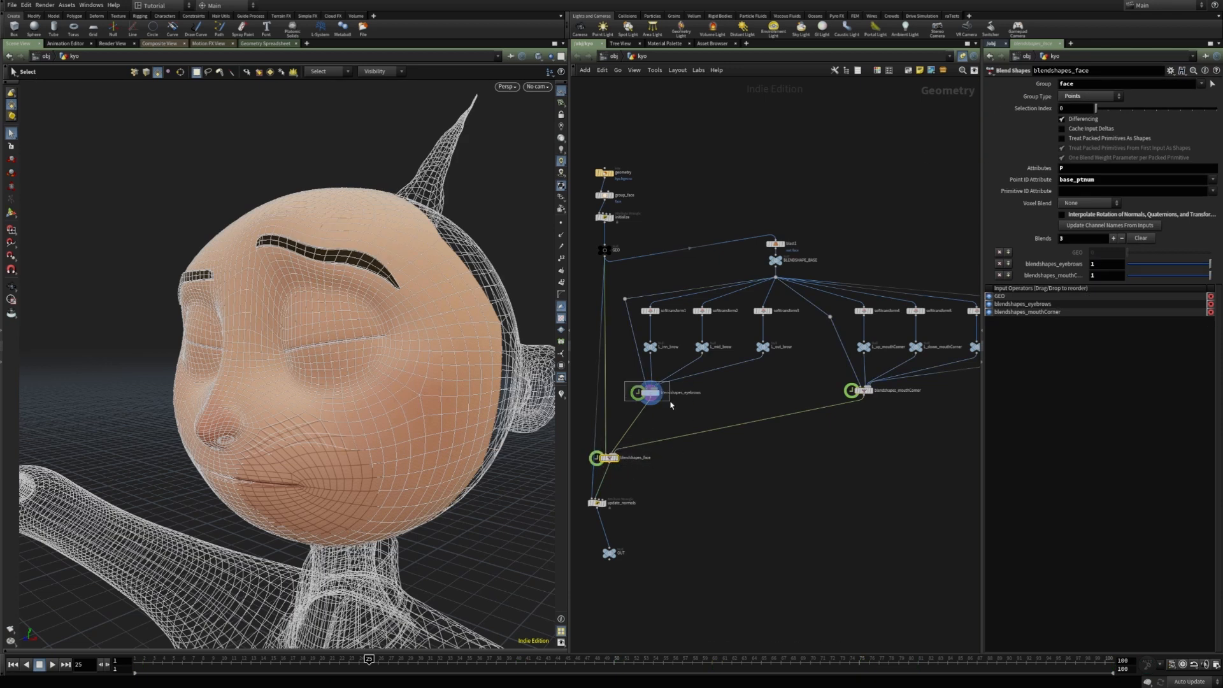
{"action": "left_click", "coordinate": [651, 393]}
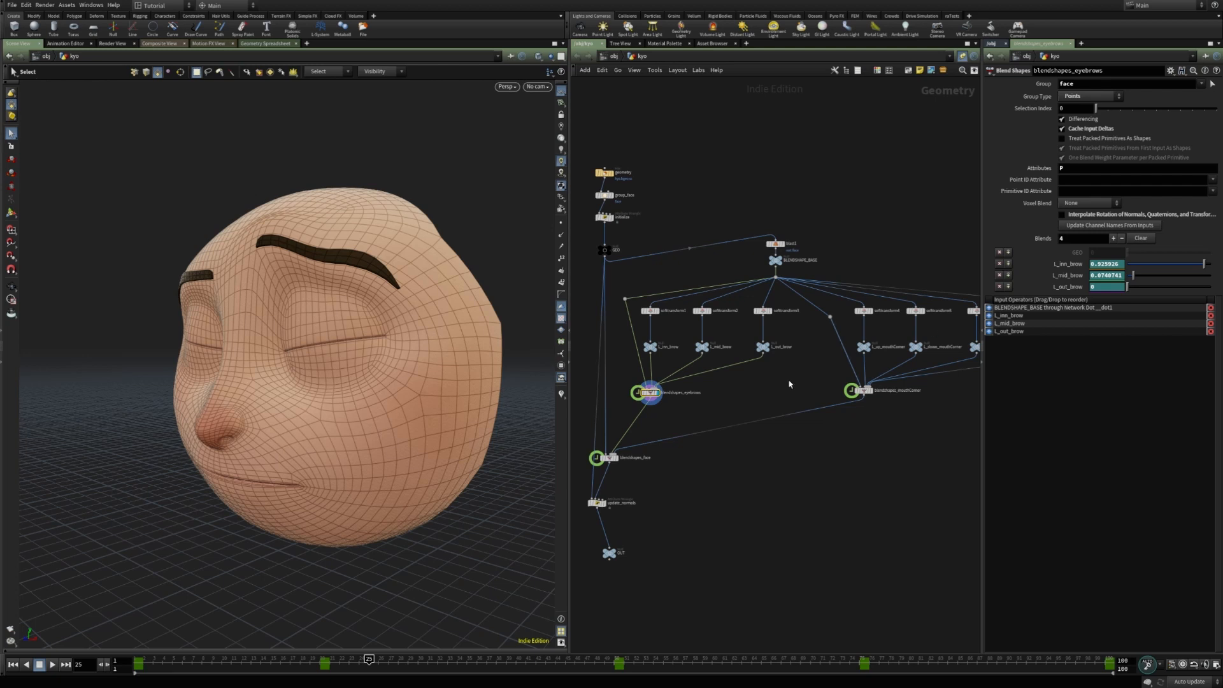
{"action": "left_click_drag", "start_coordinate": [625, 382], "coordinate": [855, 396]}
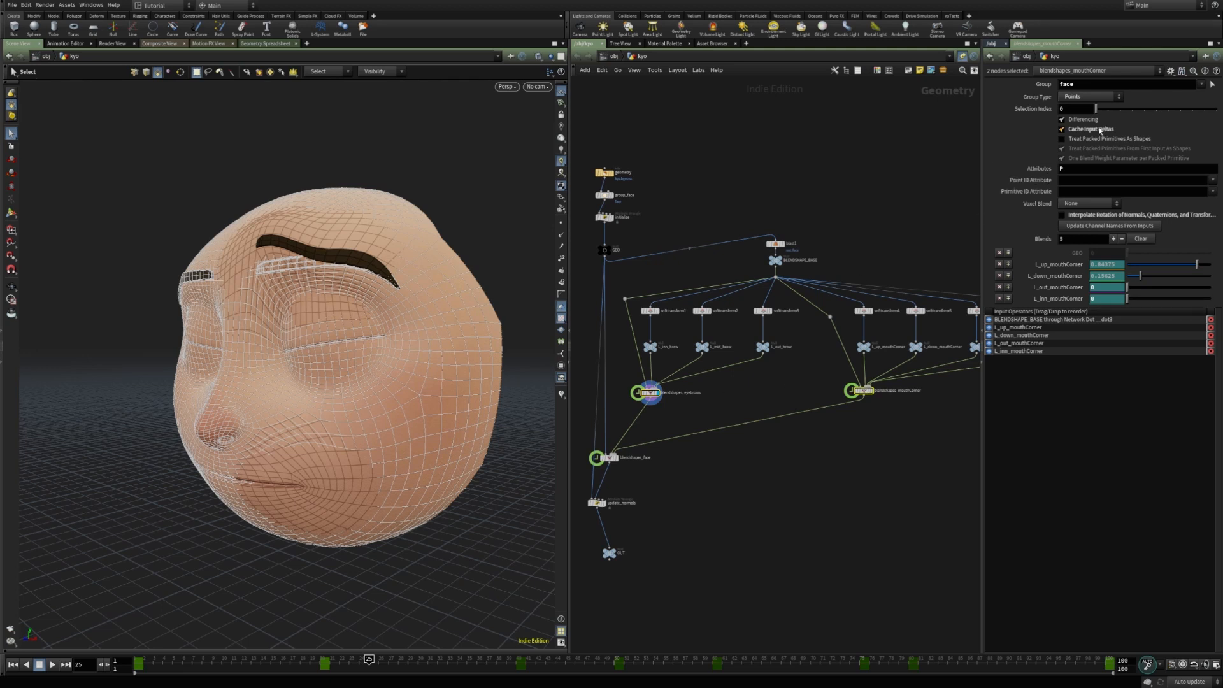
{"action": "left_click", "coordinate": [769, 469]}
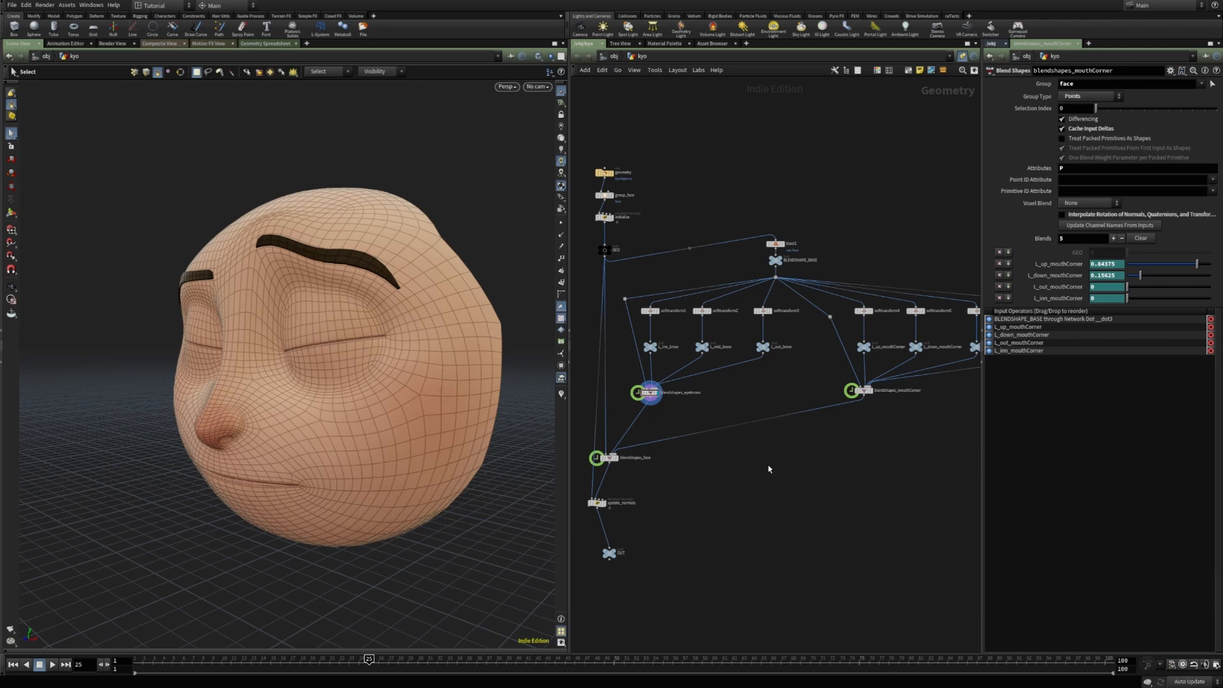
- Insert a Stash node between L_inn_brow and blendshapes_eyebrows and make it the displayed node
{"action": "left_click_drag", "start_coordinate": [678, 358], "coordinate": [641, 297]}
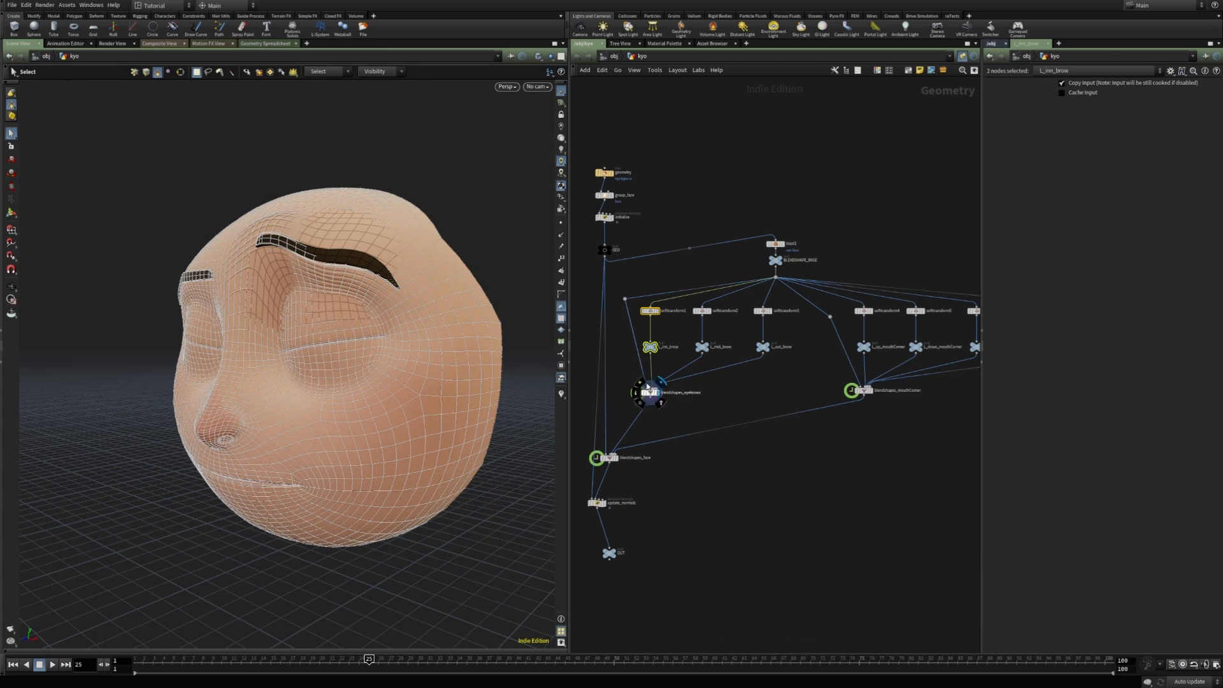
{"action": "scroll", "coordinate": [645, 390], "scroll_direction": "up", "scroll_amount": 3}
{"action": "left_click", "coordinate": [691, 372]}
{"action": "key", "text": "Tab"}
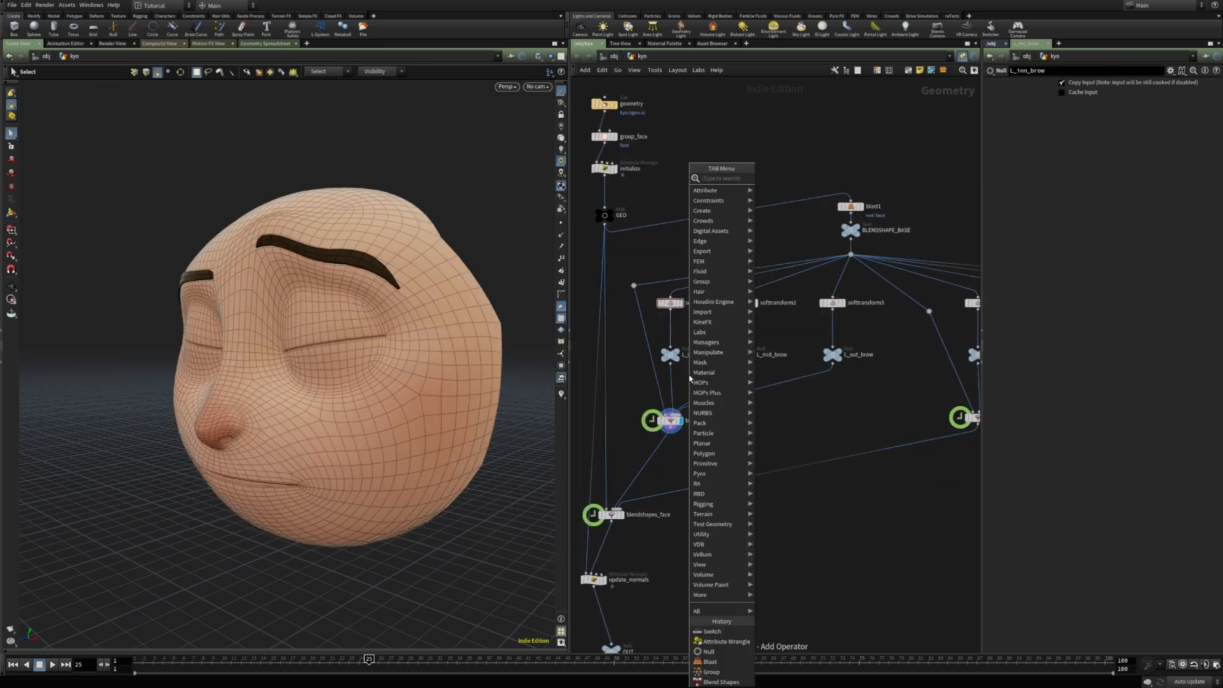
{"action": "type", "text": "stash"}
{"action": "key", "text": "Return"}
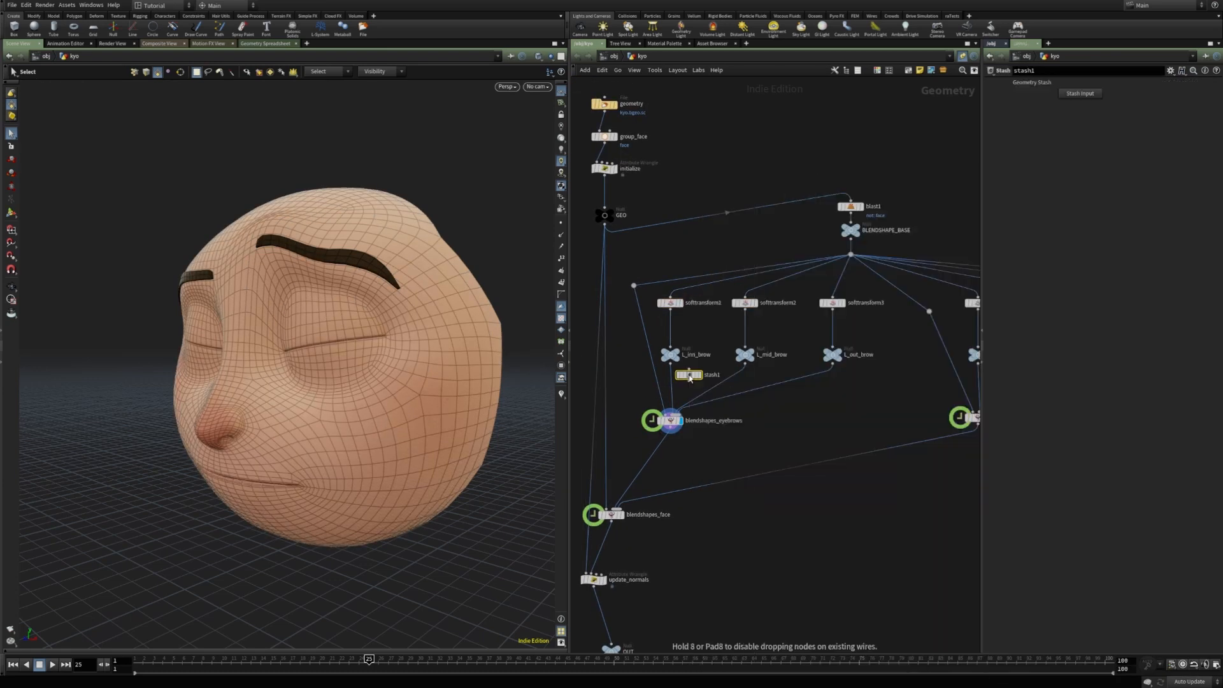
{"action": "left_click", "coordinate": [670, 381]}
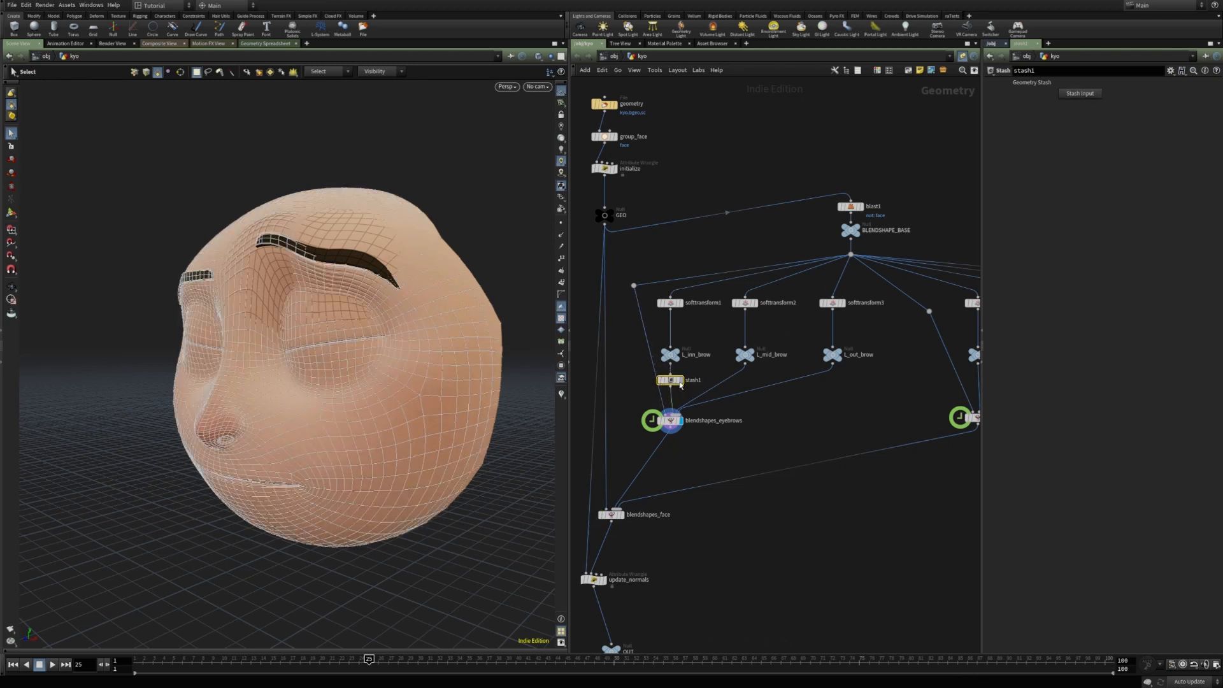
{"action": "left_click", "coordinate": [679, 381]}
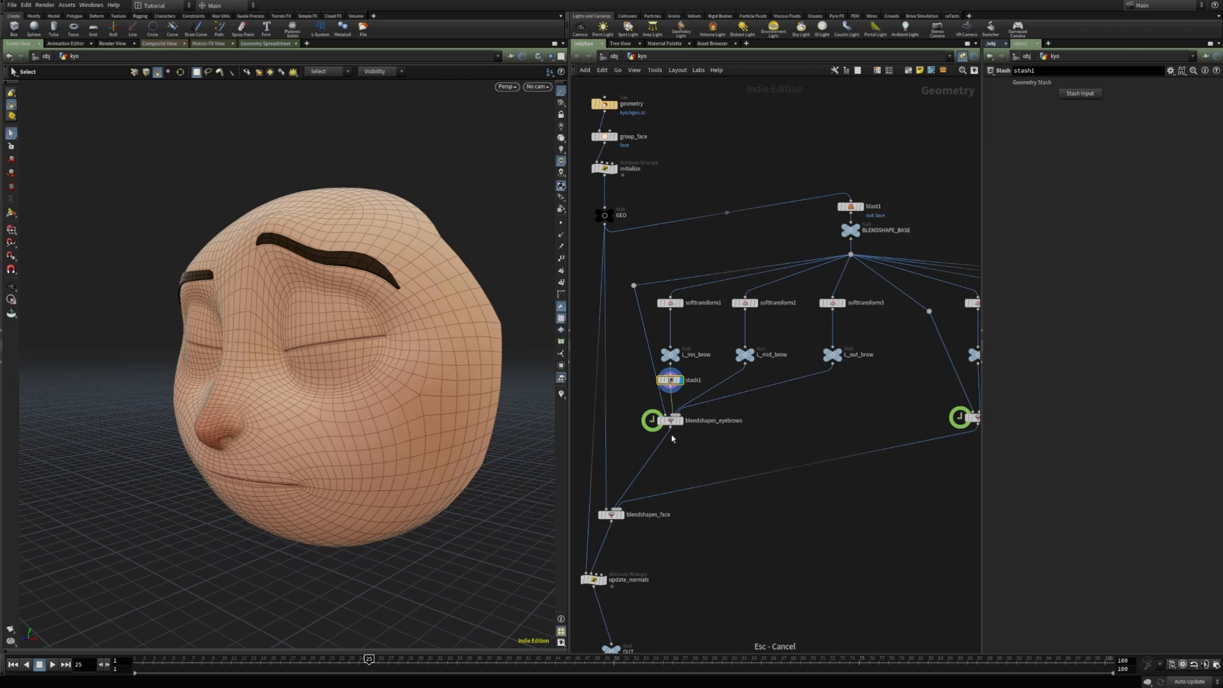
- Colour stash1 pink and make room around it by lowering blendshapes_eyebrows and raising the three brow nulls
{"action": "left_click_drag", "start_coordinate": [672, 422], "coordinate": [672, 437]}
{"action": "key", "text": "c"}
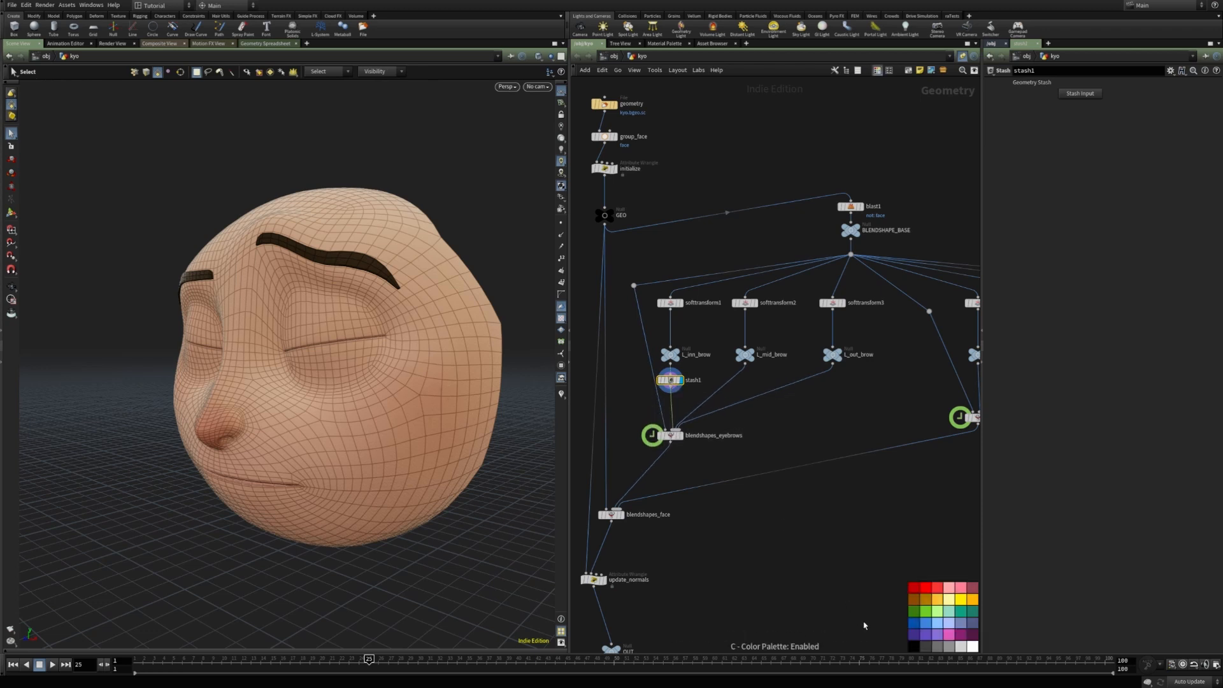
{"action": "left_click", "coordinate": [949, 635]}
{"action": "key", "text": "c"}
{"action": "left_click_drag", "start_coordinate": [658, 337], "coordinate": [832, 335]}
{"action": "left_click", "coordinate": [810, 434]}
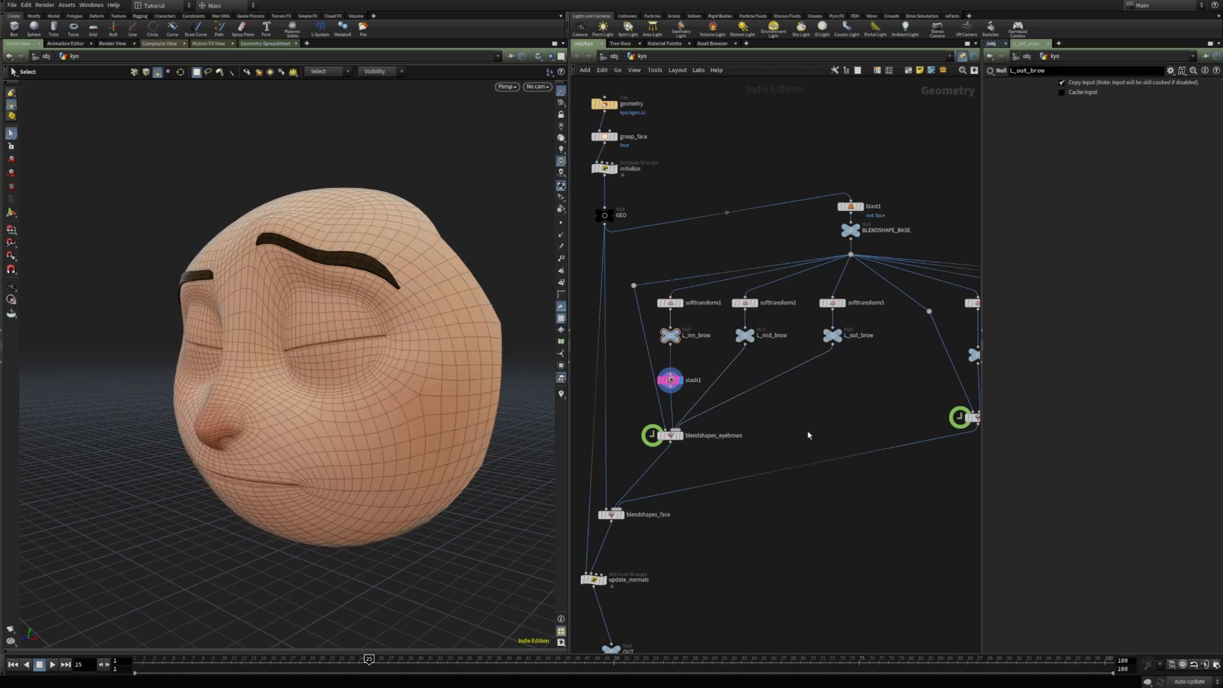
- Insert an Extract All Points node between L_inn_brow and stash1 and display its result
{"action": "left_click", "coordinate": [672, 380]}
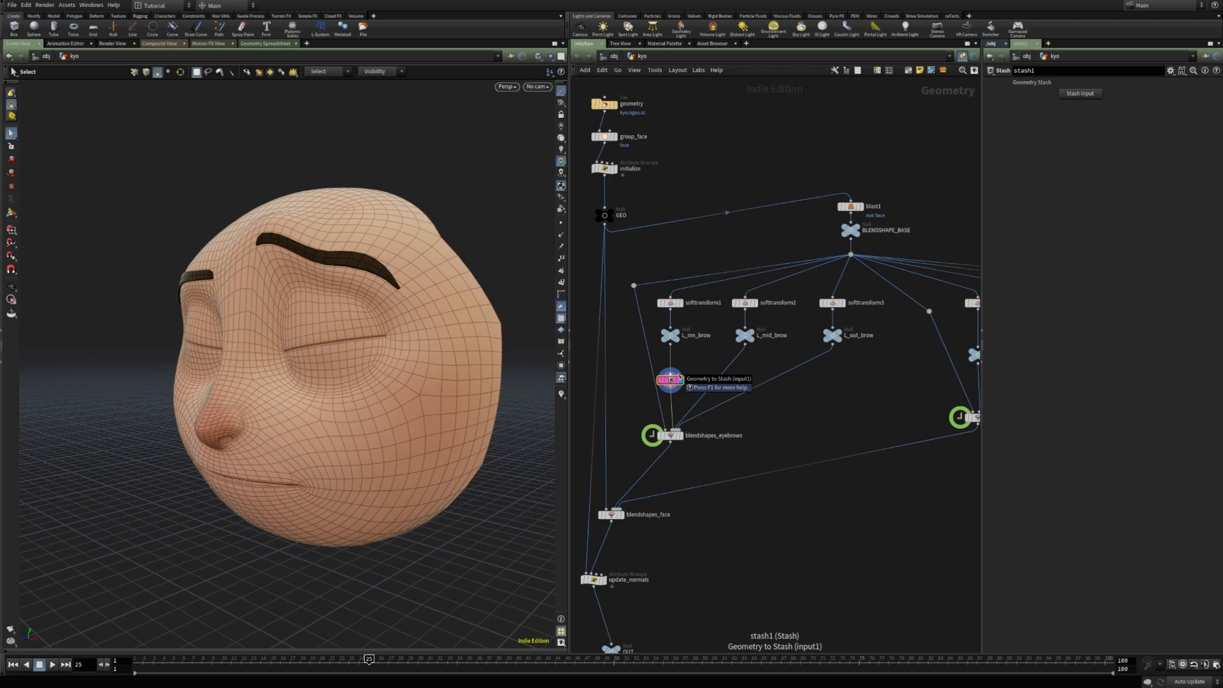
{"action": "key", "text": "Tab"}
{"action": "type", "text": "extrall"}
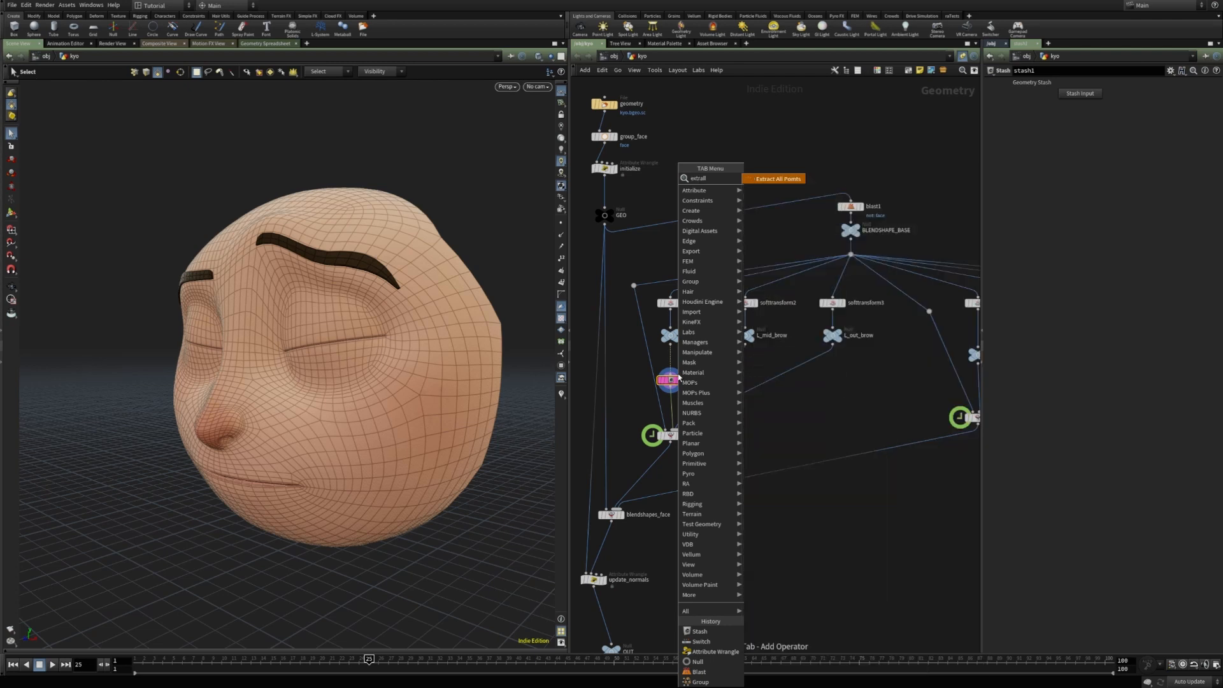
{"action": "key", "text": "Return"}
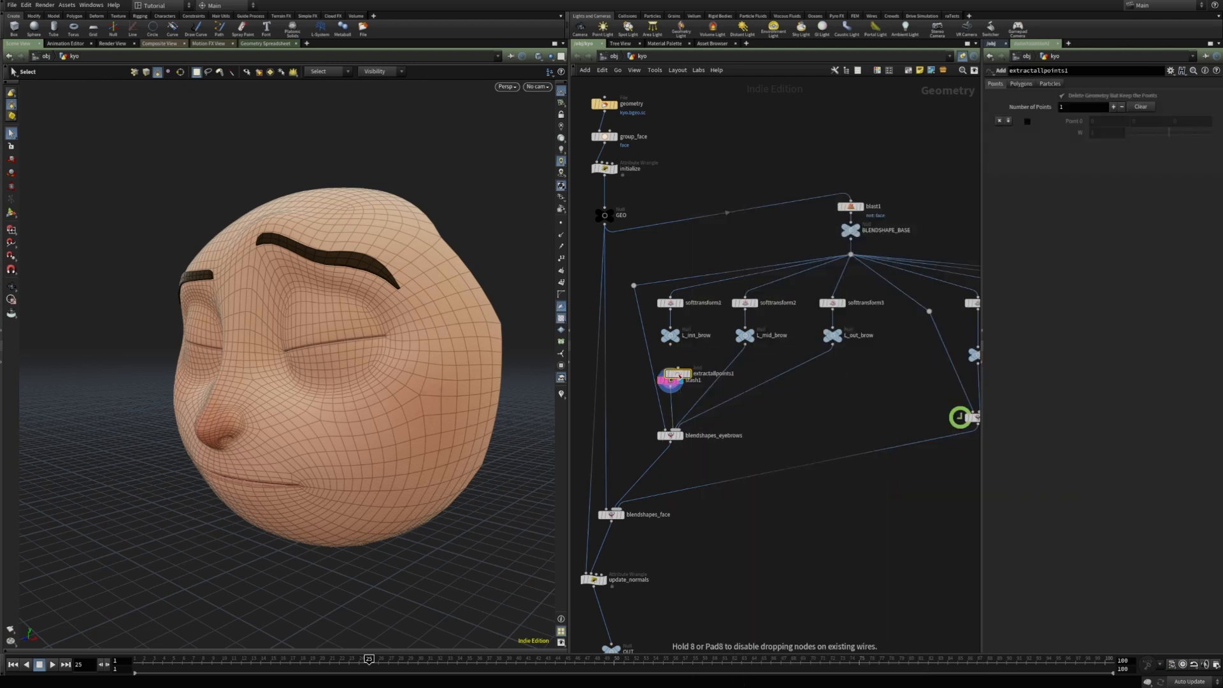
{"action": "left_click", "coordinate": [668, 363]}
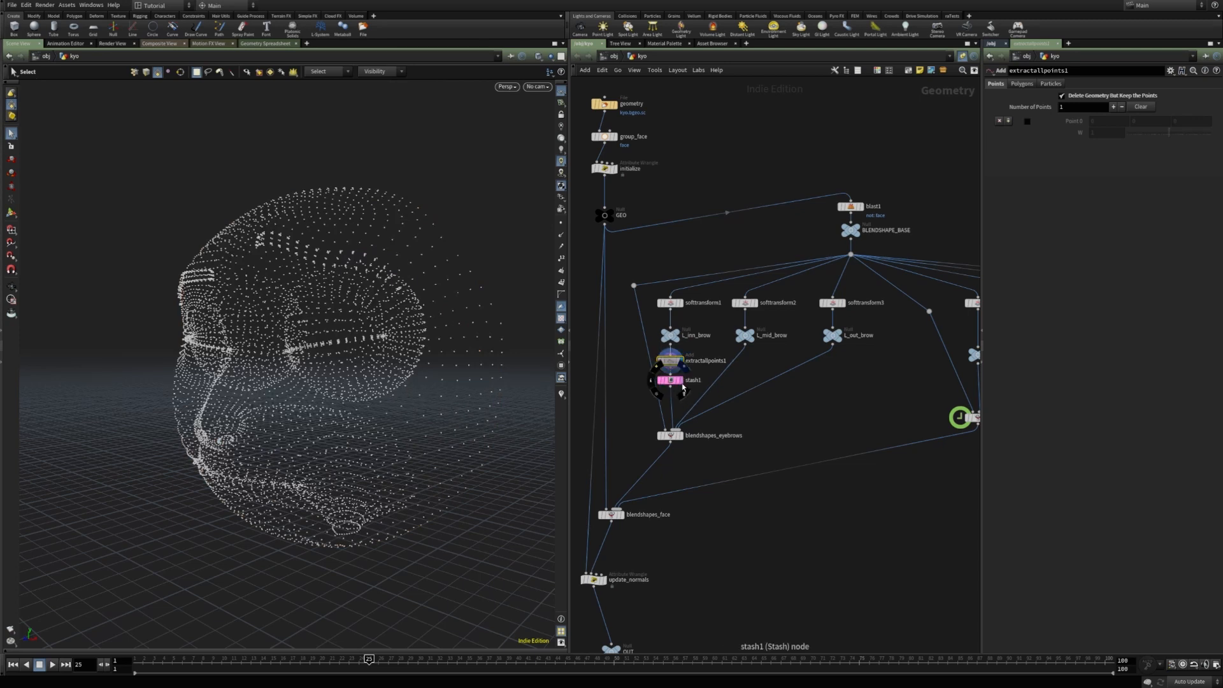
- Stash the points-only input in stash1, display blendshapes_eyebrows and scrub the timeline to frame 3 to test the blend
{"action": "left_click", "coordinate": [680, 380]}
{"action": "left_click", "coordinate": [1085, 95]}
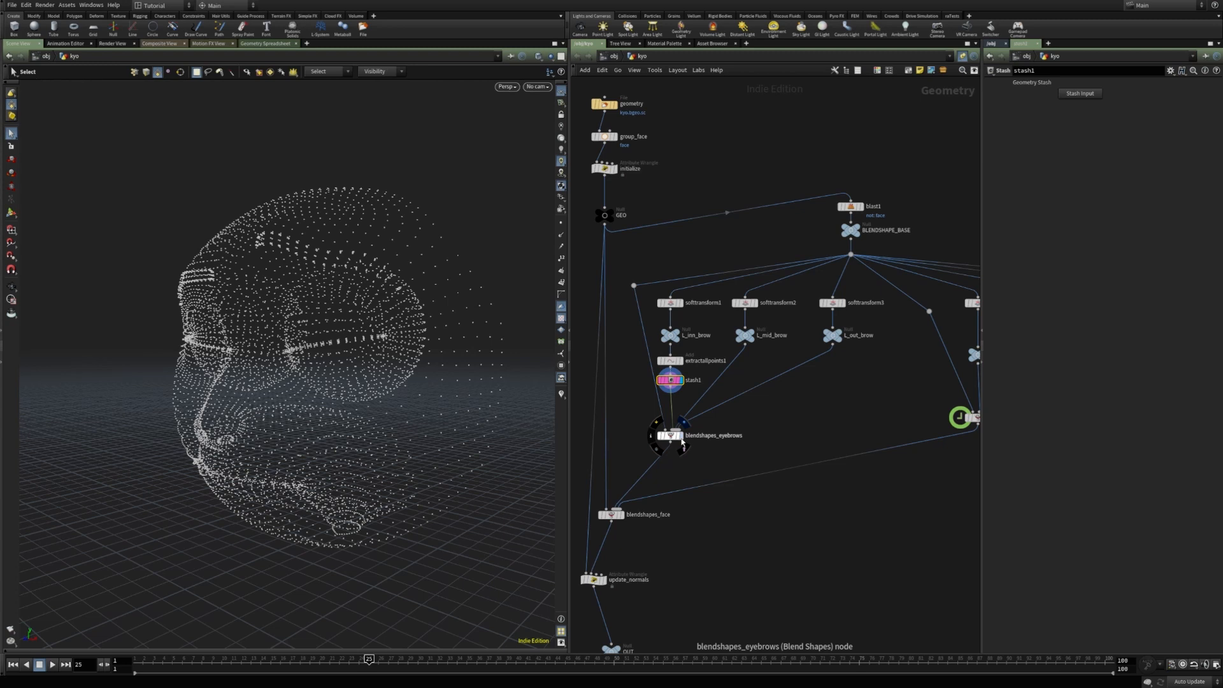
{"action": "left_click", "coordinate": [681, 442]}
{"action": "left_click_drag", "start_coordinate": [225, 659], "coordinate": [153, 663]}
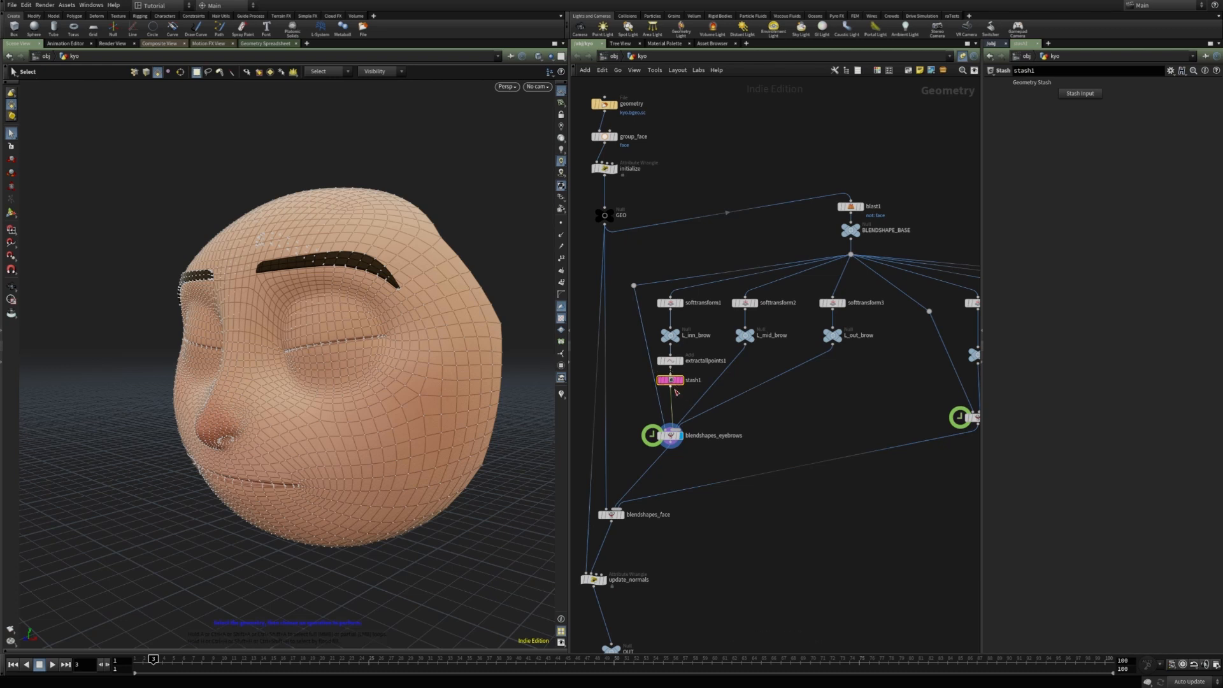
- Duplicate the stash as stash2 fed directly from L_inn_brow and display its full mesh for comparison
{"action": "scroll", "coordinate": [674, 388], "scroll_direction": "up", "scroll_amount": 2}
{"action": "left_click", "coordinate": [618, 385]}
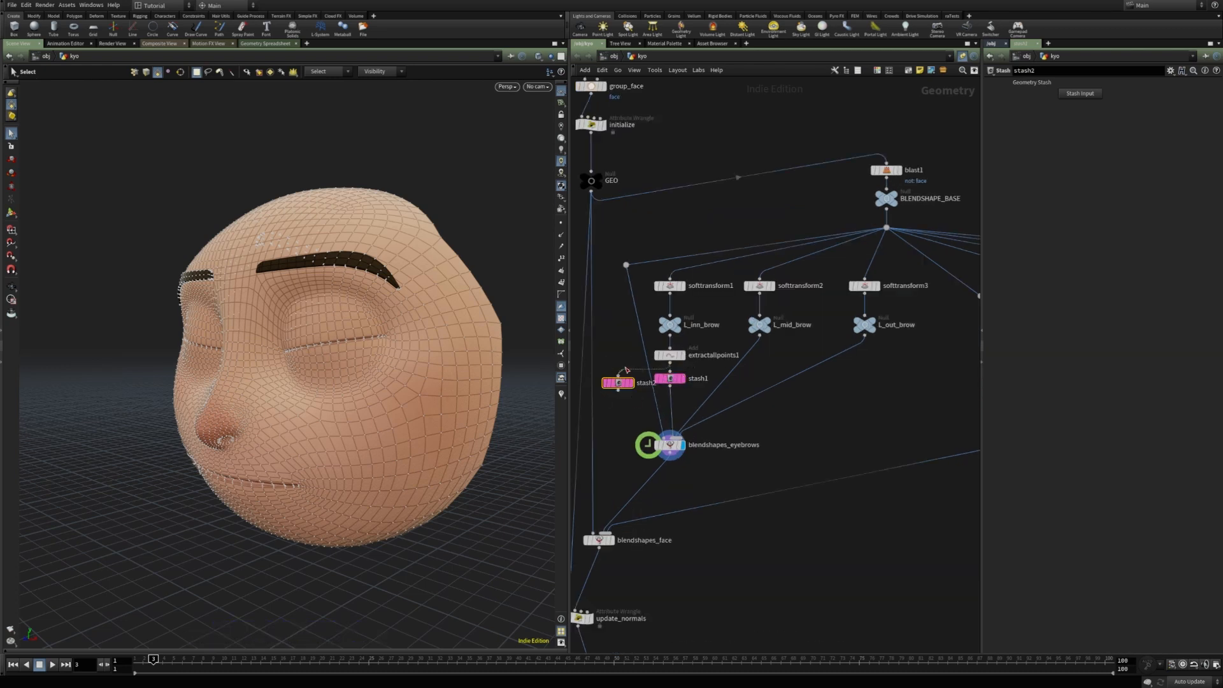
{"action": "left_click_drag", "start_coordinate": [615, 390], "coordinate": [812, 436]}
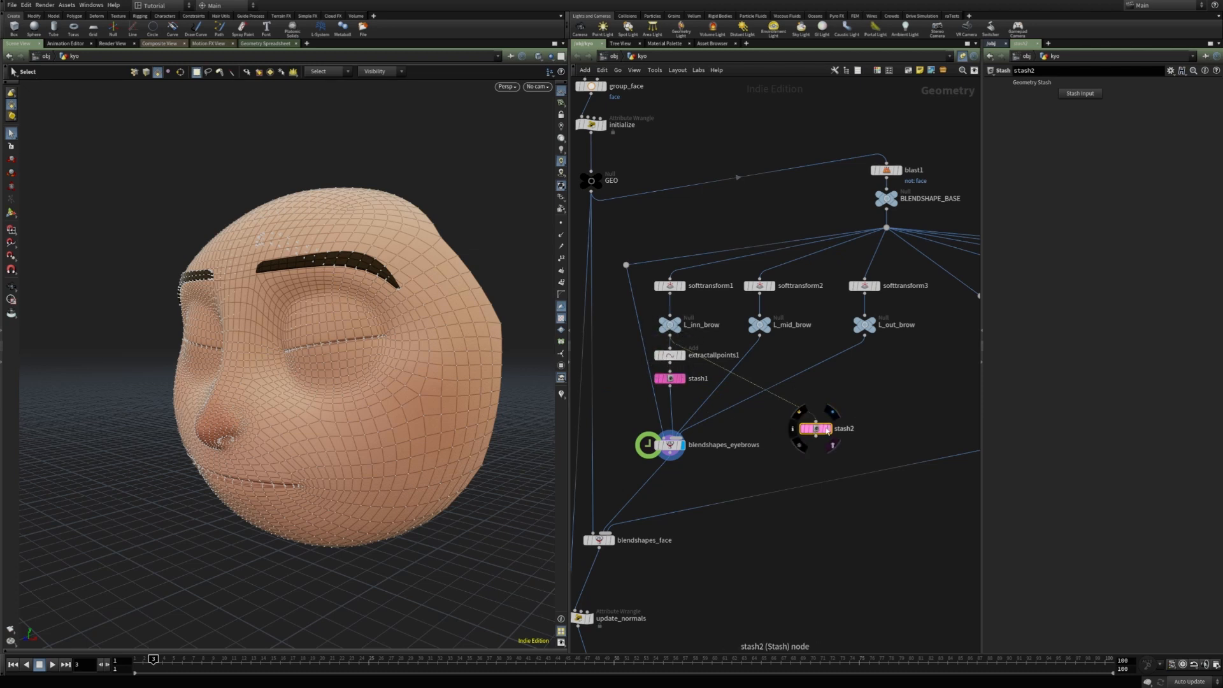
{"action": "left_click", "coordinate": [828, 428]}
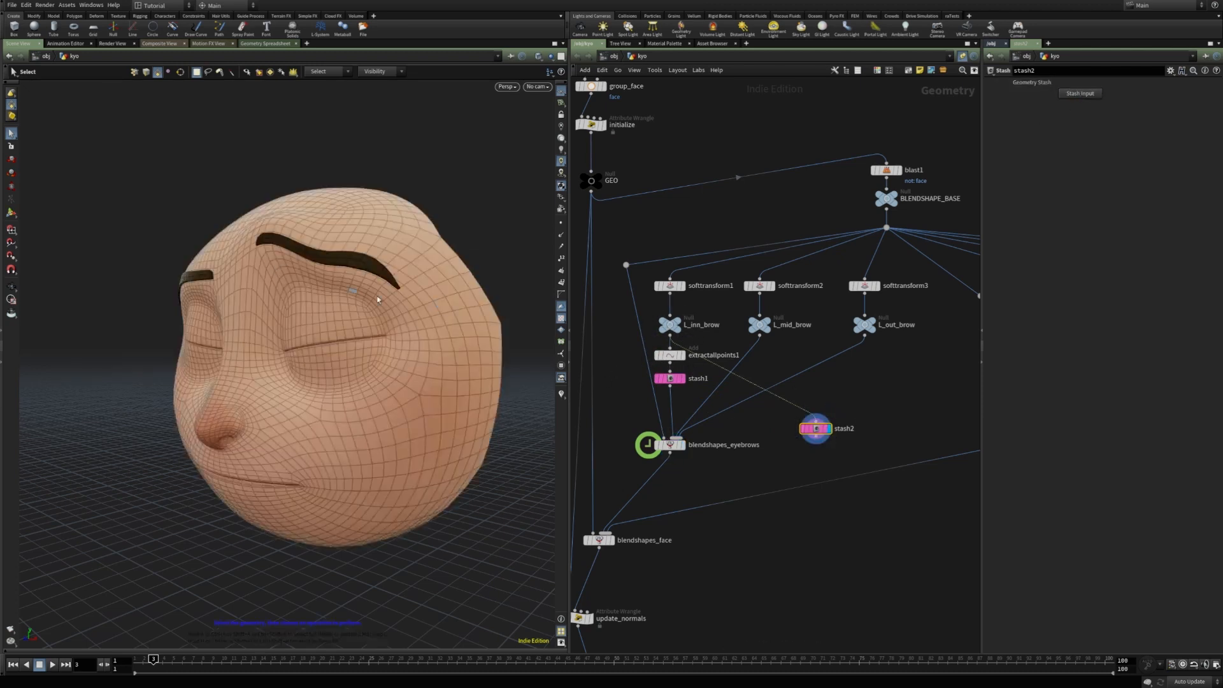
- Compare the memory usage of stash1 and stash2 in their node info, and delete stash2
{"action": "left_click", "coordinate": [668, 379]}
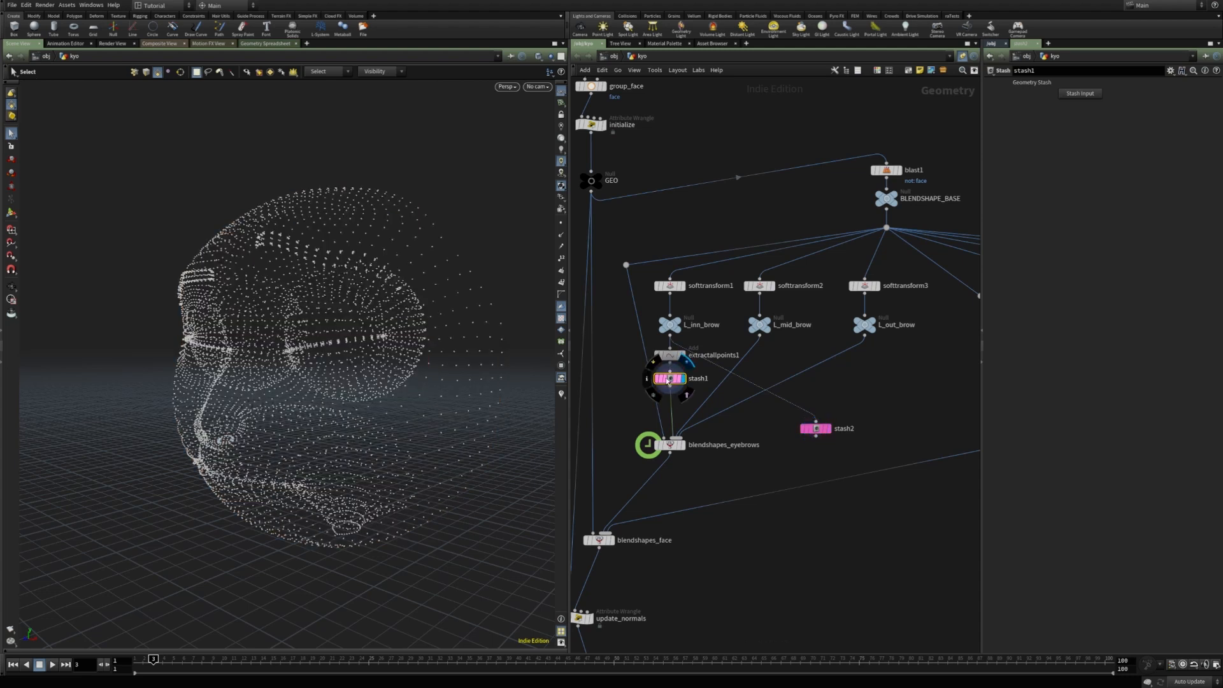
{"action": "middle_click", "coordinate": [819, 430]}
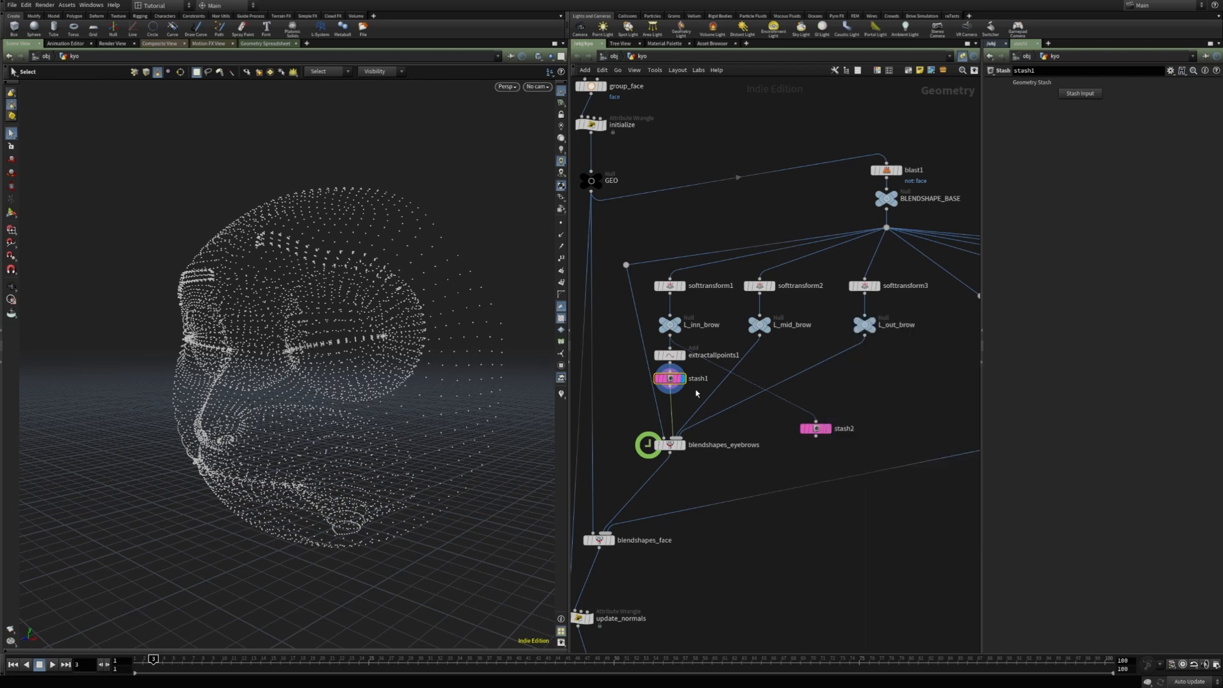
{"action": "middle_click", "coordinate": [669, 380]}
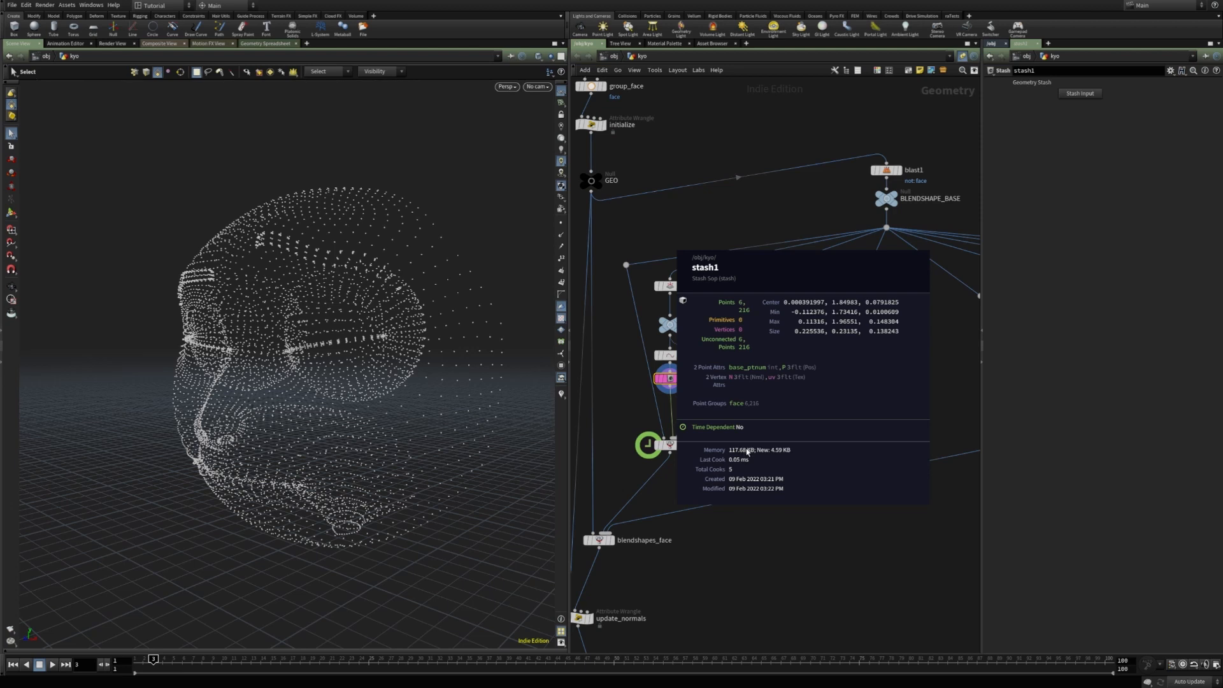
{"action": "middle_click", "coordinate": [817, 430]}
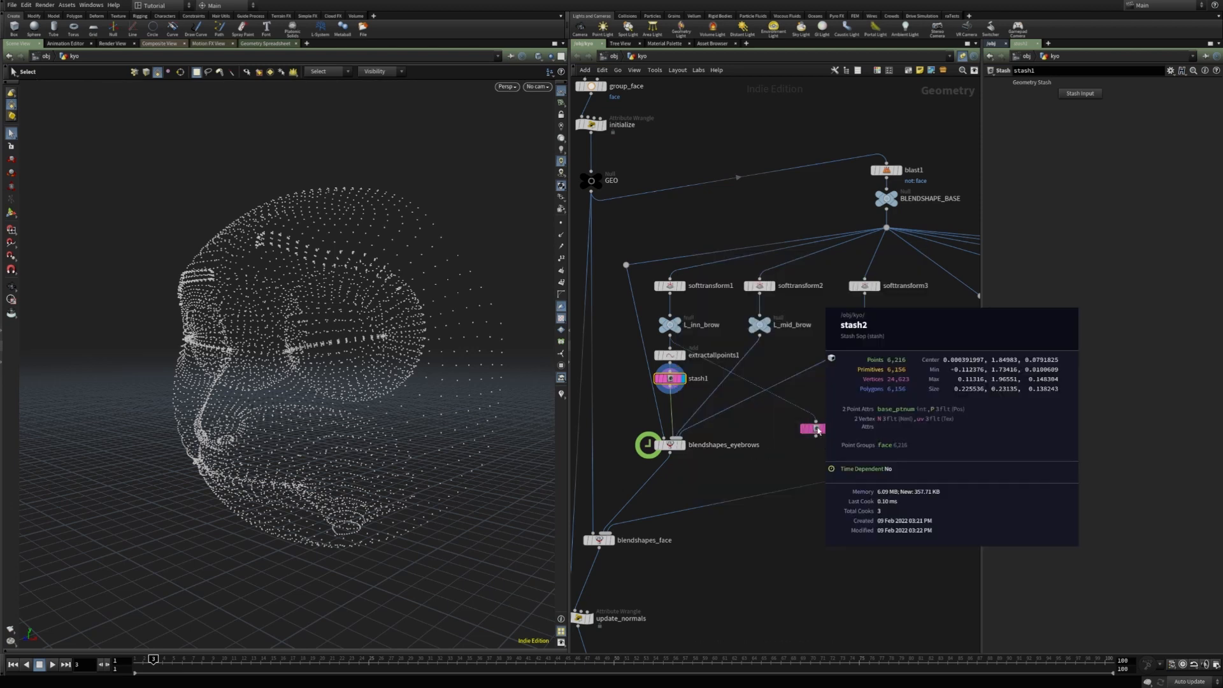
{"action": "left_click_drag", "start_coordinate": [831, 450], "coordinate": [797, 414]}
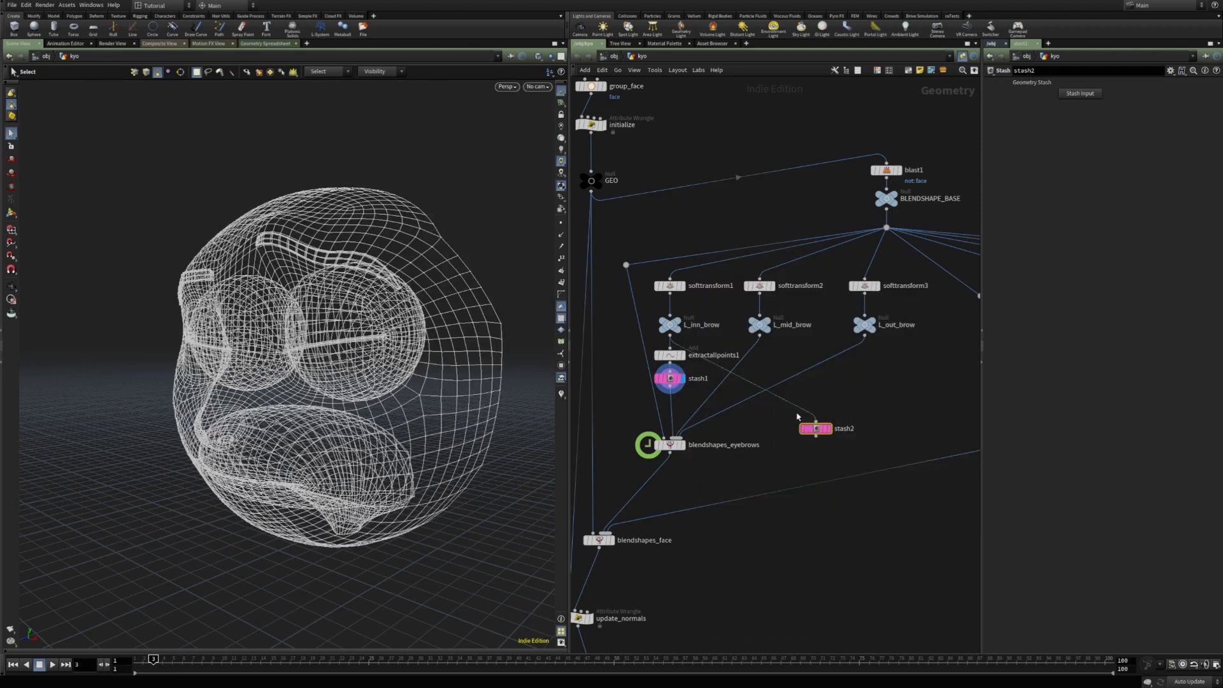
{"action": "key", "text": "Delete"}
- Copy extractallpoints1 and stash1 onto the output of L_mid_brow and stash the input of the new stash node
{"action": "left_click_drag", "start_coordinate": [671, 384], "coordinate": [671, 386]}
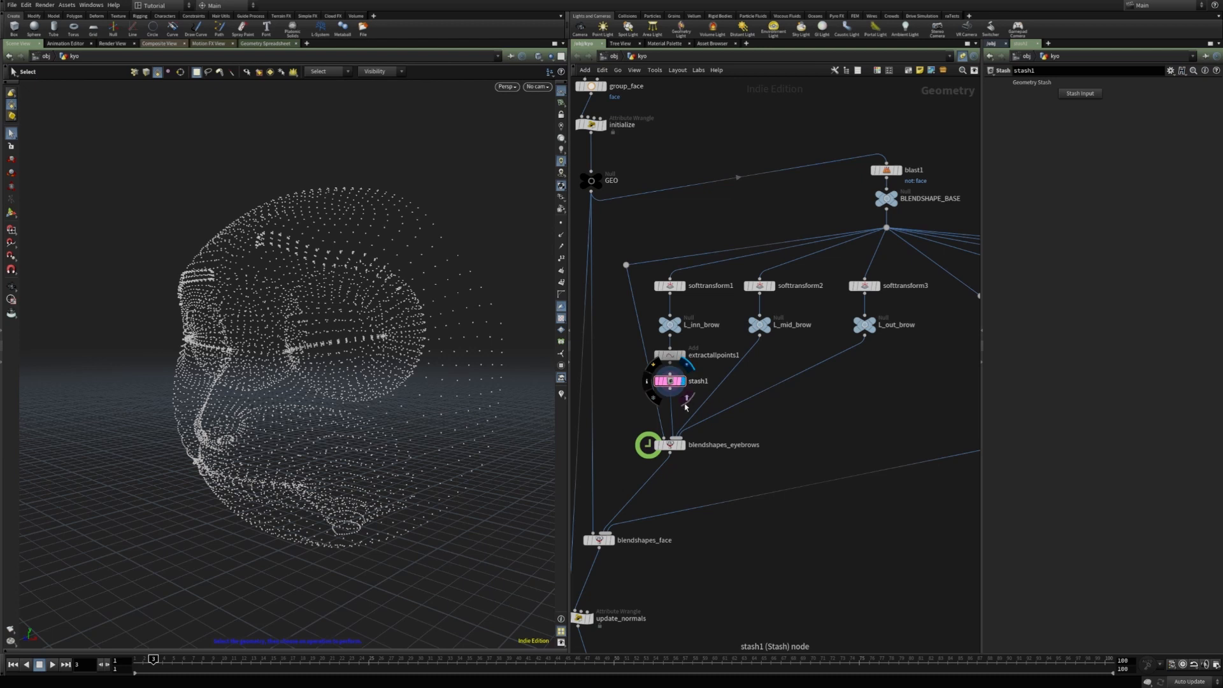
{"action": "left_click", "coordinate": [670, 355], "text": "shift"}
{"action": "left_click_drag", "start_coordinate": [671, 355], "coordinate": [760, 355], "text": "alt"}
{"action": "left_click", "coordinate": [754, 377]}
{"action": "left_click", "coordinate": [1078, 95]}
- Copy the extract points and stash pair onto the output of L_out_brow and stash its input in stash3
{"action": "left_click_drag", "start_coordinate": [779, 419], "coordinate": [867, 358]}
{"action": "left_click_drag", "start_coordinate": [783, 392], "coordinate": [757, 357]}
{"action": "left_click_drag", "start_coordinate": [915, 411], "coordinate": [812, 375]}
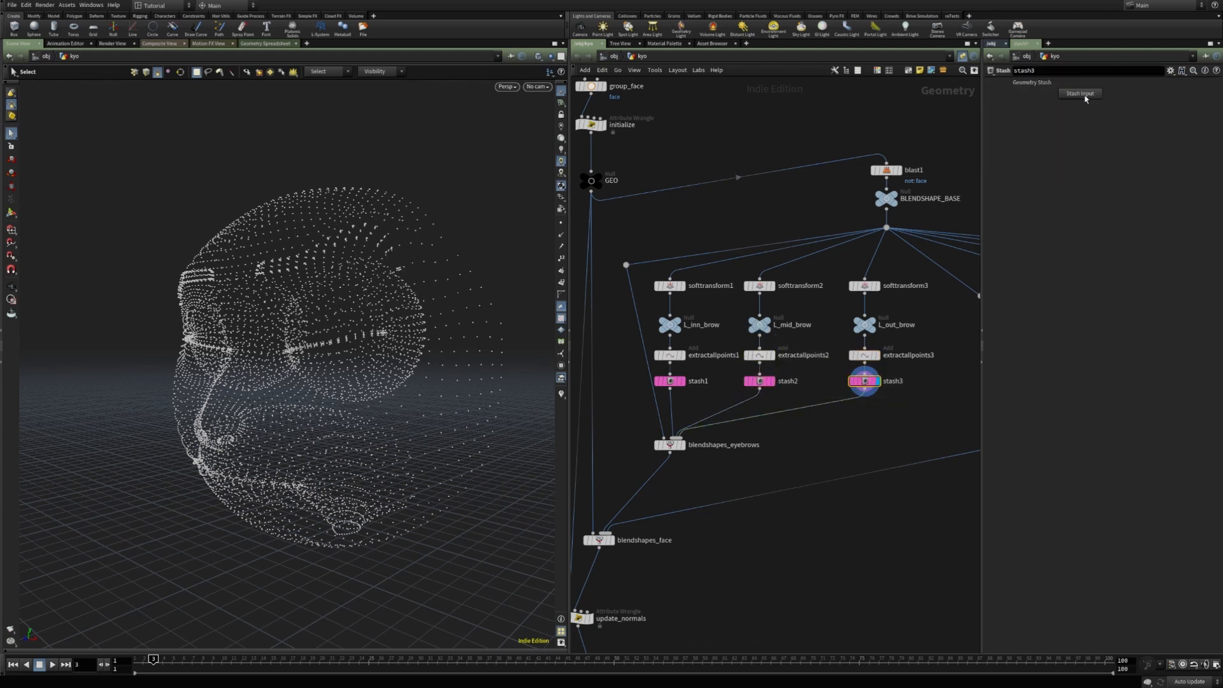
{"action": "middle_click_drag", "start_coordinate": [840, 262], "coordinate": [827, 273]}
{"action": "left_click_drag", "start_coordinate": [826, 274], "coordinate": [880, 370]}
{"action": "left_click", "coordinate": [847, 392]}
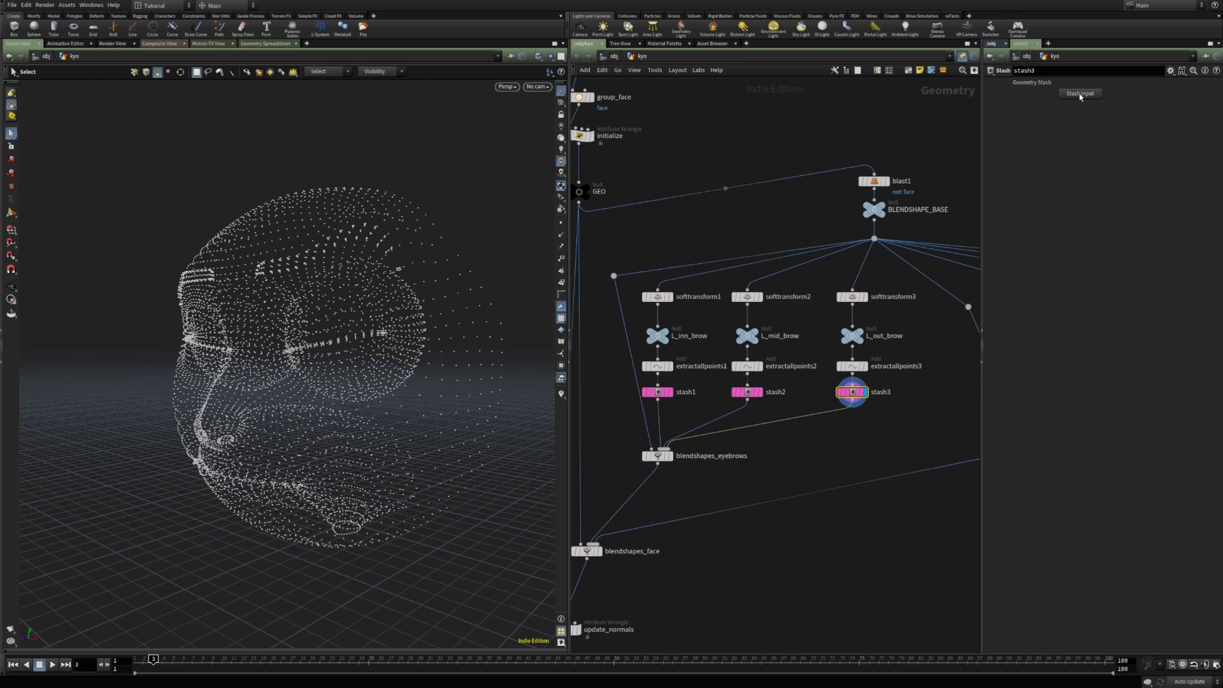
- Bypass extractallpoints3 and stash3 to view the full L_out_brow mesh, and re-enable both nodes
{"action": "middle_click_drag", "start_coordinate": [974, 408], "coordinate": [793, 393]}
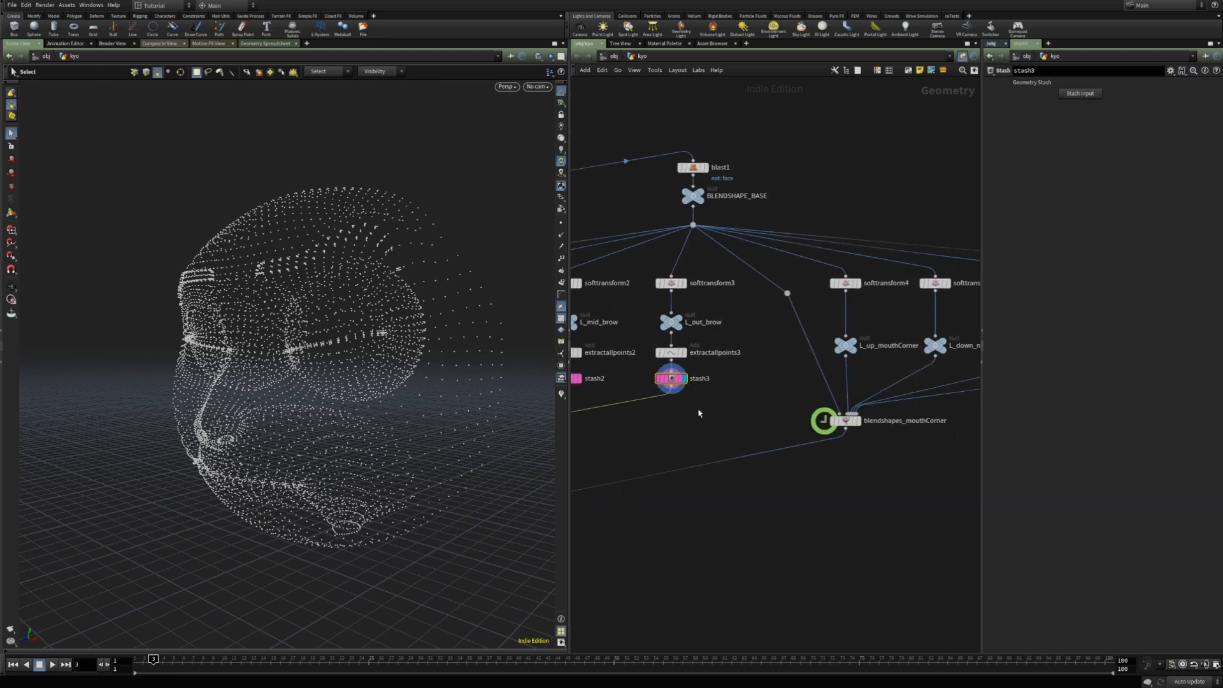
{"action": "left_click_drag", "start_coordinate": [699, 413], "coordinate": [651, 344]}
{"action": "middle_click_drag", "start_coordinate": [627, 385], "coordinate": [657, 394]}
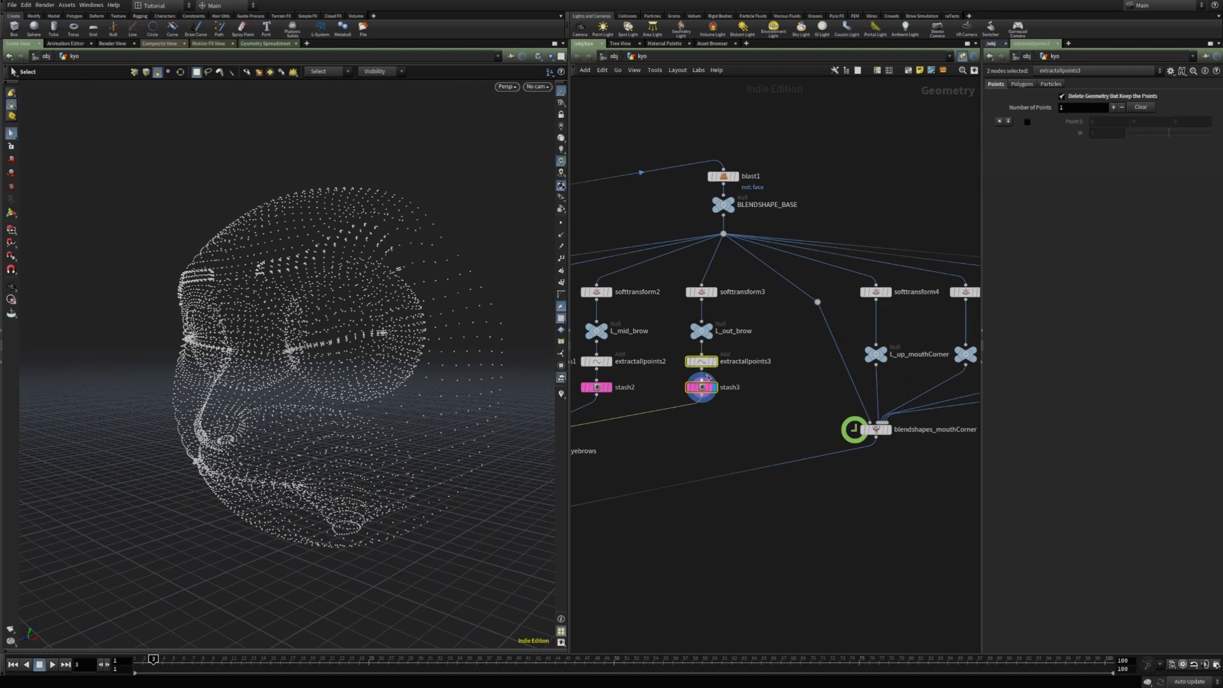
{"action": "left_click", "coordinate": [689, 389]}
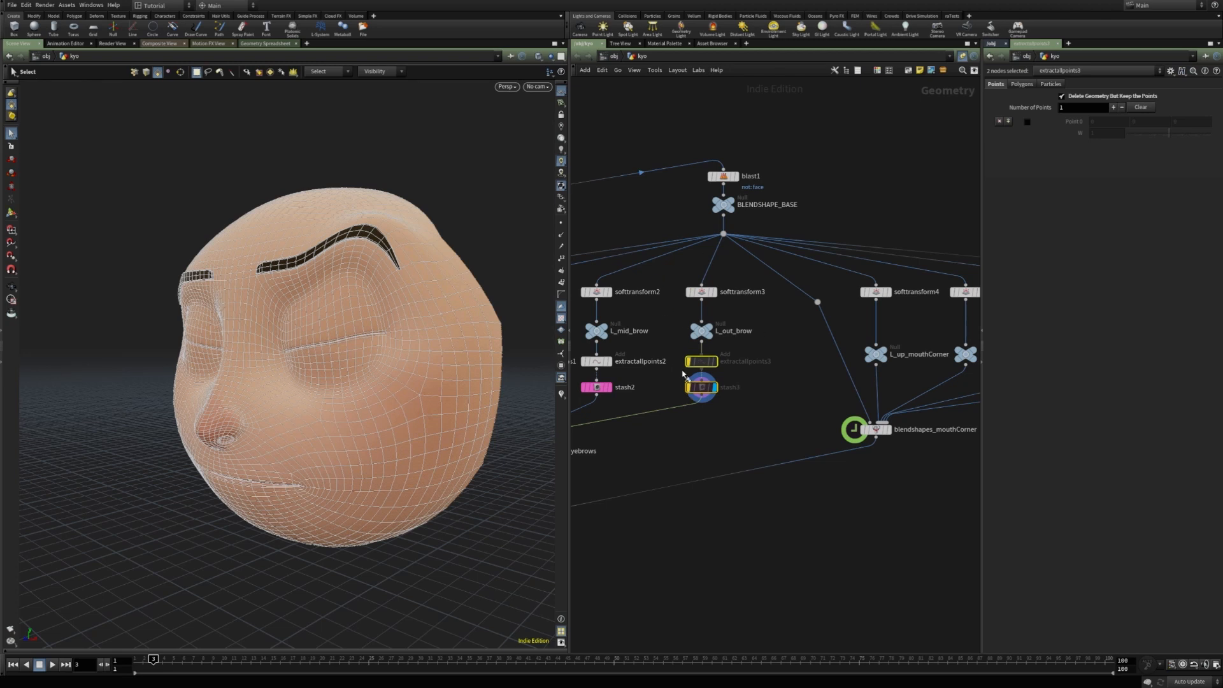
{"action": "left_click", "coordinate": [687, 386]}
- Insert extractallpoints3 and stash3 between L_up_mouthCorner and blendshapes_mouthCorner, and lower blendshapes_mouthCorner to make room
{"action": "middle_click_drag", "start_coordinate": [758, 404], "coordinate": [702, 390]}
{"action": "scroll", "coordinate": [712, 395], "scroll_direction": "down", "scroll_amount": 1}
{"action": "left_click_drag", "start_coordinate": [696, 406], "coordinate": [804, 365]}
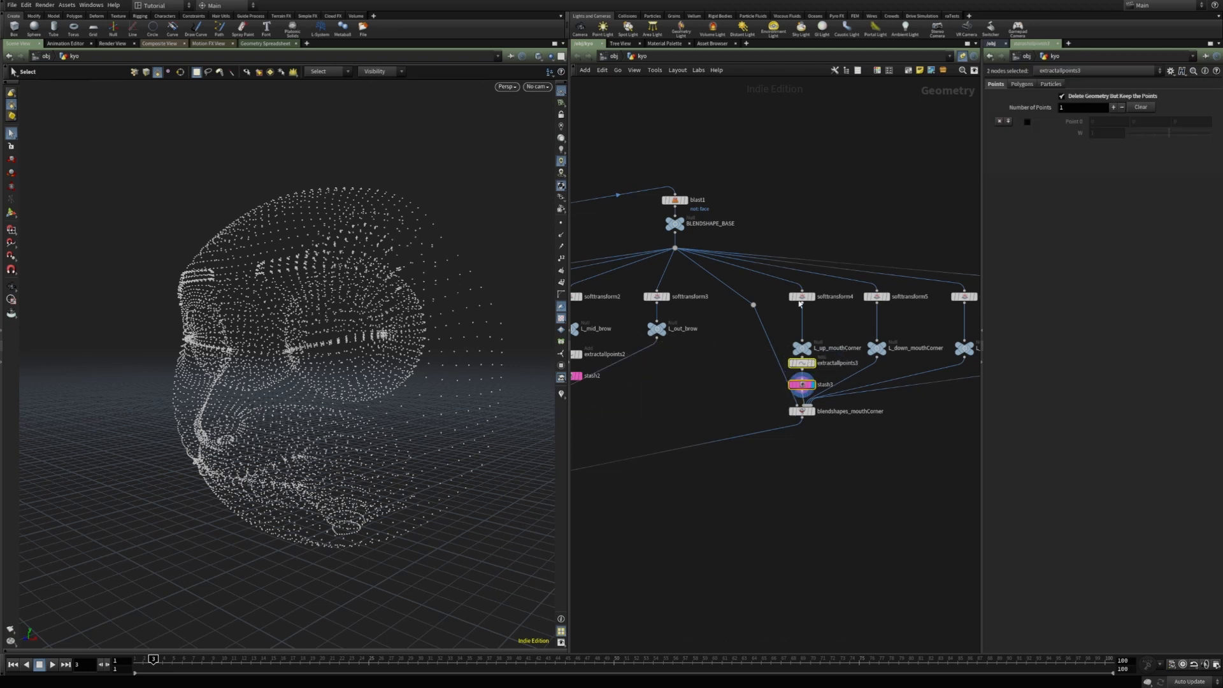
{"action": "left_click", "coordinate": [802, 385]}
{"action": "left_click_drag", "start_coordinate": [802, 386], "coordinate": [803, 377]}
{"action": "left_click", "coordinate": [802, 377]}
{"action": "middle_click_drag", "start_coordinate": [831, 365], "coordinate": [711, 376]}
{"action": "left_click_drag", "start_coordinate": [684, 425], "coordinate": [723, 473]}
- Copy the extract points and stash pair onto the output of L_down_mouthCorner and stash the input of stash4
{"action": "left_click_drag", "start_coordinate": [710, 409], "coordinate": [755, 381]}
{"action": "left_click", "coordinate": [693, 388]}
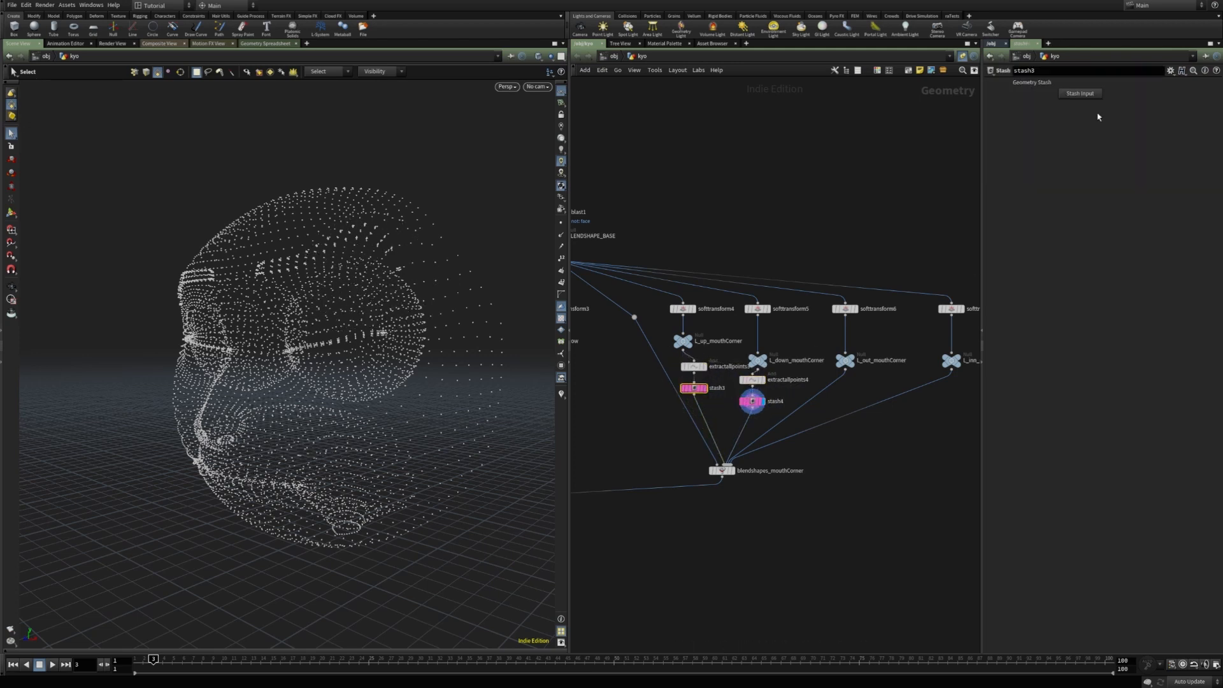
{"action": "left_click", "coordinate": [752, 401]}
{"action": "left_click", "coordinate": [1084, 95]}
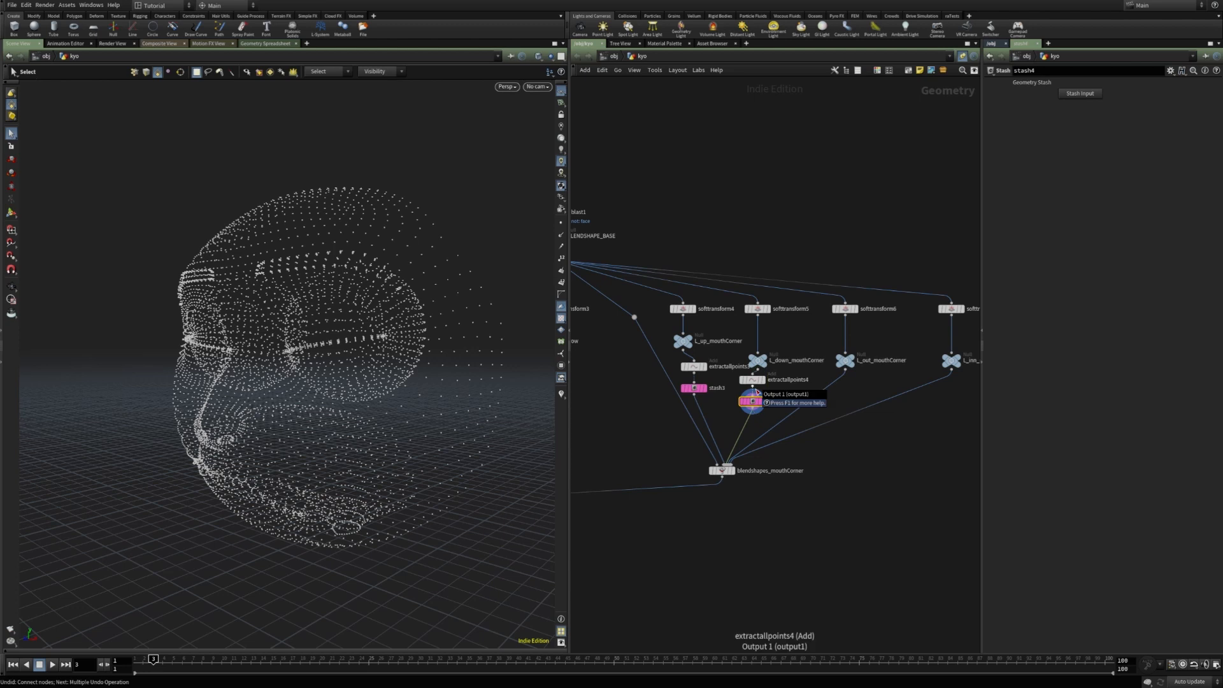
- Copy the extract points and stash pair onto the output of L_out_mouthCorner and stash the input of stash5
{"action": "left_click_drag", "start_coordinate": [731, 418], "coordinate": [824, 387]}
{"action": "left_click", "coordinate": [852, 428]}
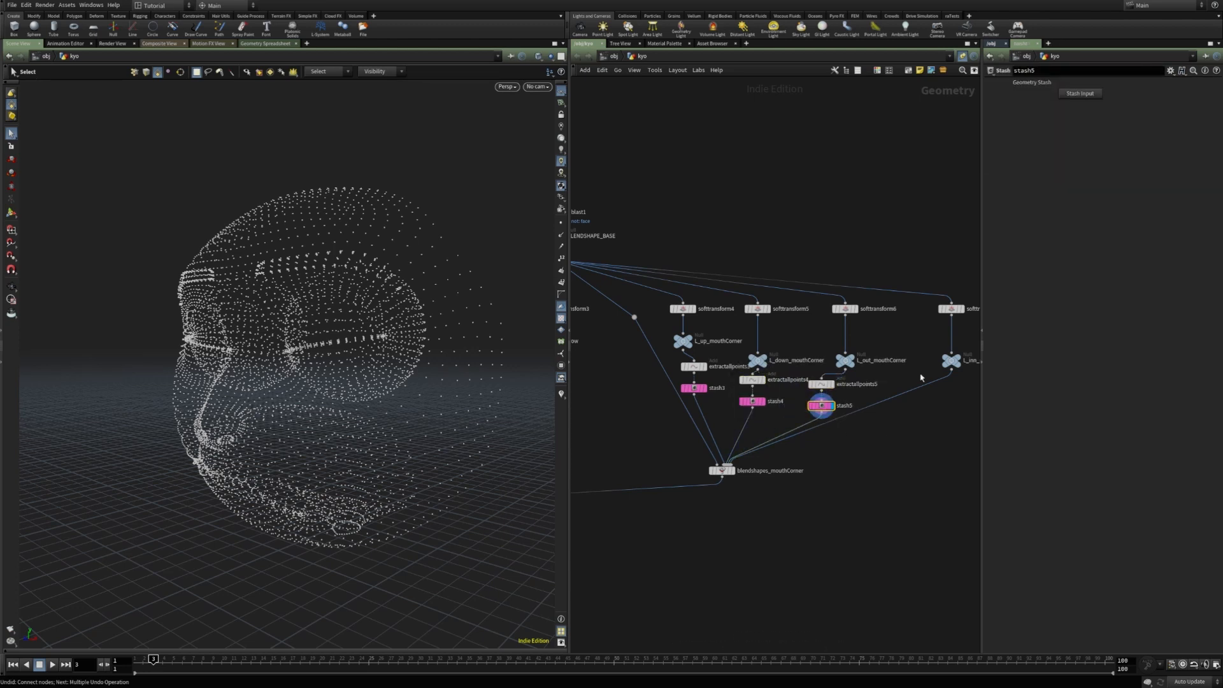
{"action": "left_click", "coordinate": [1087, 94]}
- Copy the extract points and stash pair onto the output of L_inn_mouthCorner and stash the input of stash6
{"action": "left_click_drag", "start_coordinate": [852, 455], "coordinate": [955, 398]}
{"action": "left_click", "coordinate": [951, 413]}
{"action": "left_click", "coordinate": [1076, 94]}
{"action": "left_click", "coordinate": [857, 508]}
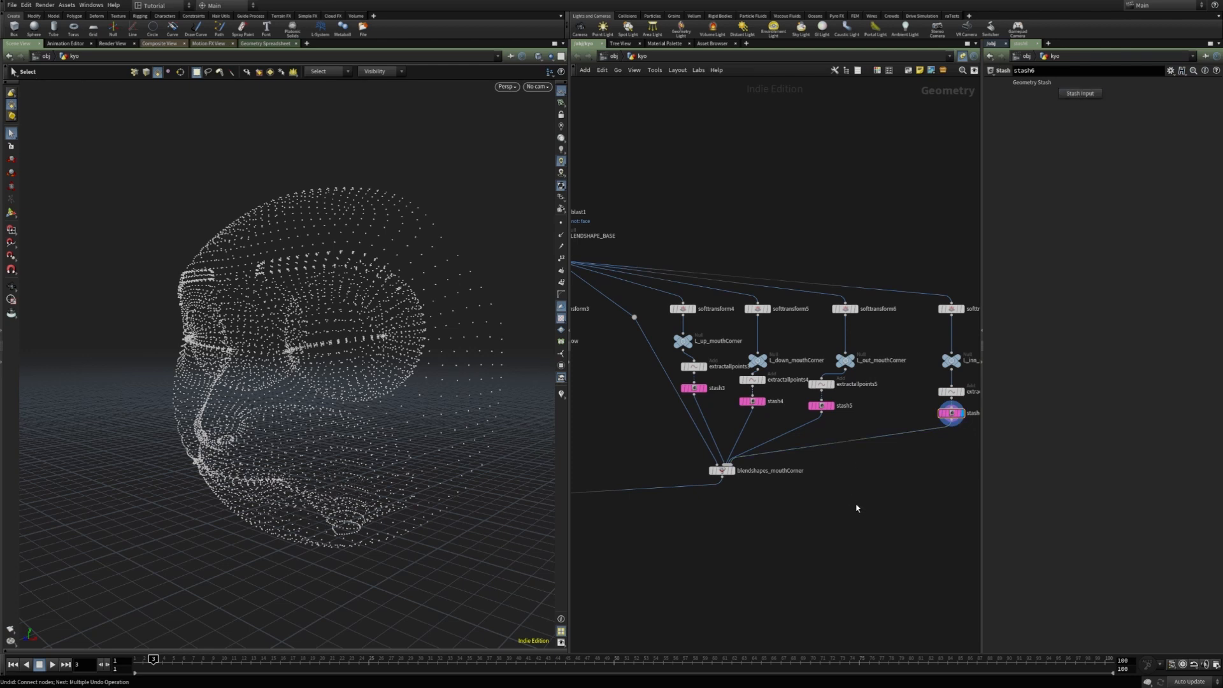
- Copy an extract points and stash pair back between L_out_brow and the eyebrow blend shapes node
{"action": "scroll", "coordinate": [856, 508], "scroll_direction": "down", "scroll_amount": 6}
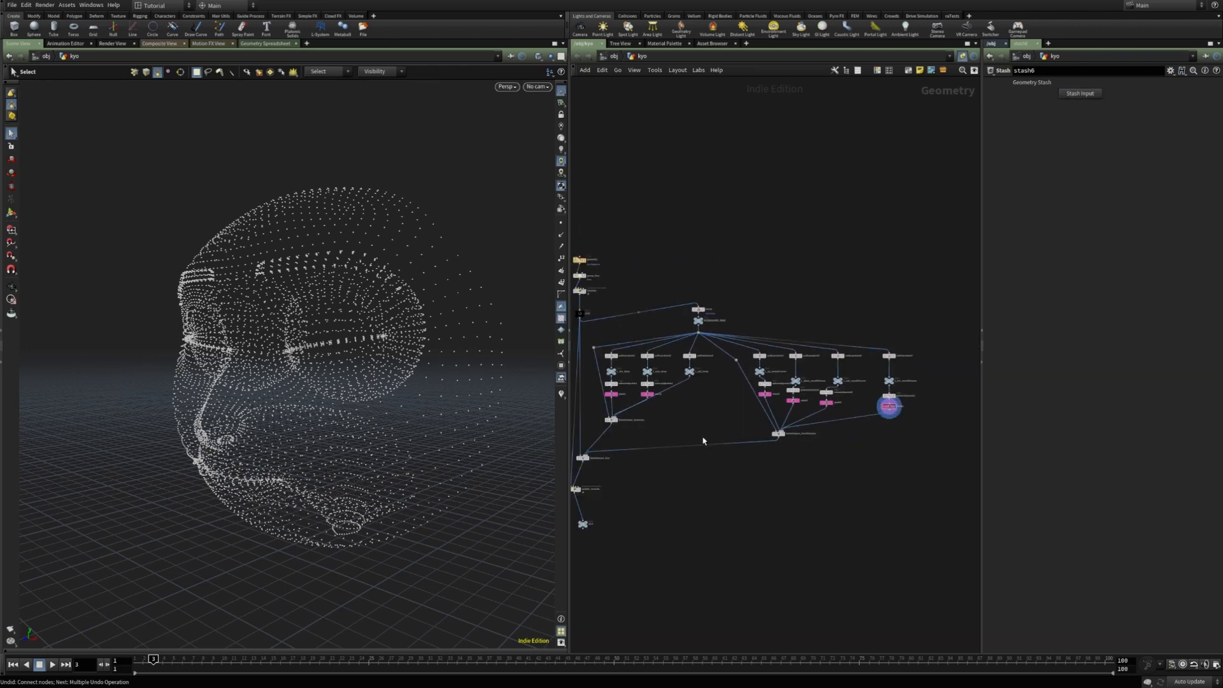
{"action": "scroll", "coordinate": [698, 406], "scroll_direction": "up", "scroll_amount": 3}
{"action": "left_click_drag", "start_coordinate": [671, 414], "coordinate": [709, 383]}
{"action": "left_click", "coordinate": [709, 393]}
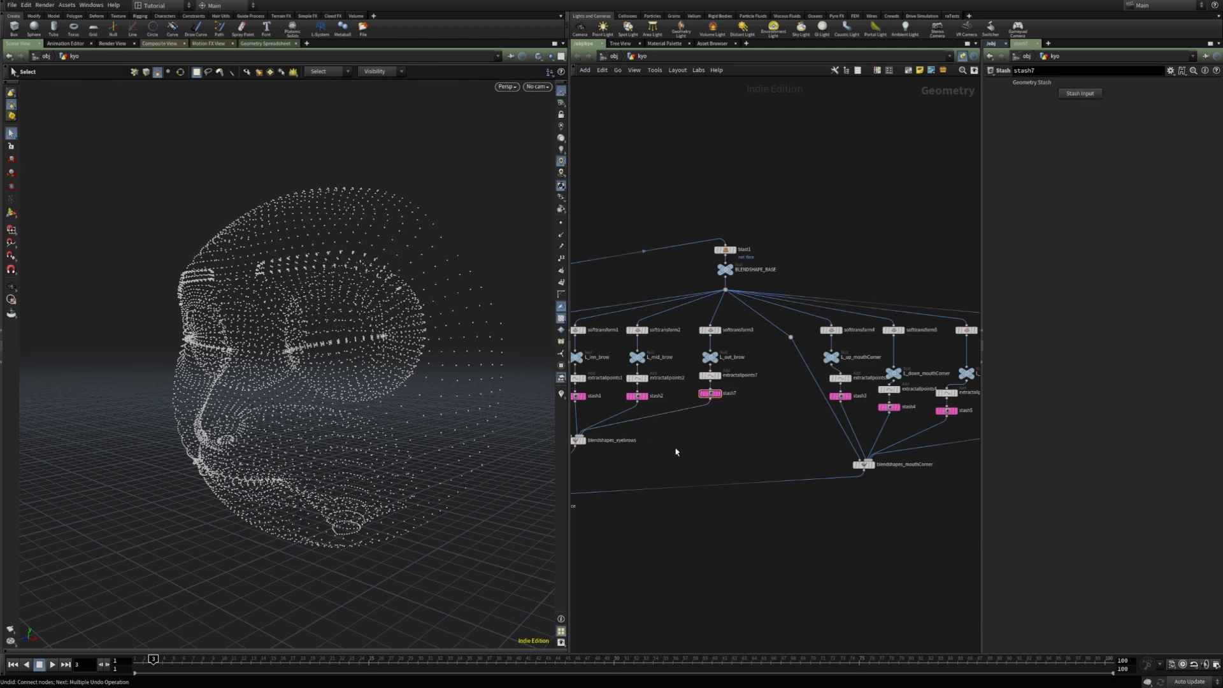
{"action": "scroll", "coordinate": [783, 459], "scroll_direction": "down", "scroll_amount": 5}
{"action": "scroll", "coordinate": [783, 459], "scroll_direction": "up", "scroll_amount": 5}
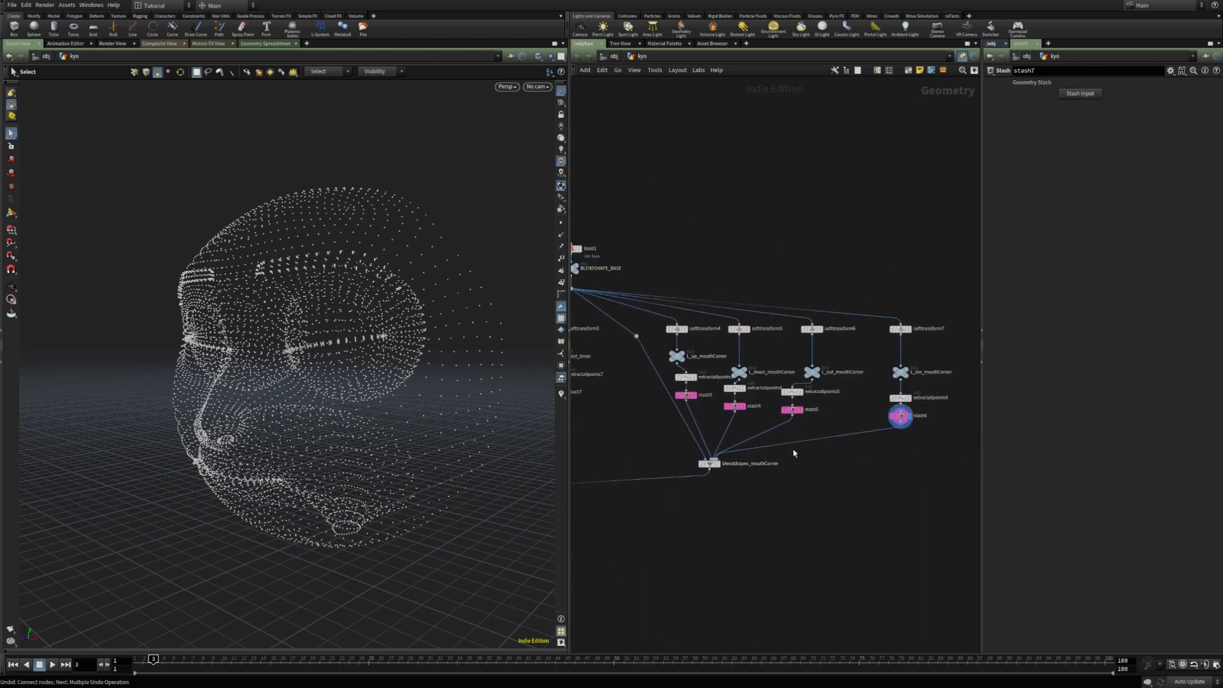
- Align the mouth corner extract points and stash pairs under their nulls and reroute the base wire into blendshapes_mouthCorner around them with dots
{"action": "left_click", "coordinate": [791, 393]}
{"action": "left_click_drag", "start_coordinate": [791, 393], "coordinate": [811, 397]}
{"action": "left_click_drag", "start_coordinate": [754, 425], "coordinate": [687, 379]}
{"action": "mouse_move", "coordinate": [634, 338]}
{"action": "left_mouse_down", "text": "alt"}
{"action": "mouse_move", "coordinate": [624, 444]}
{"action": "mouse_move", "coordinate": [628, 328]}
{"action": "left_mouse_up", "text": "alt"}
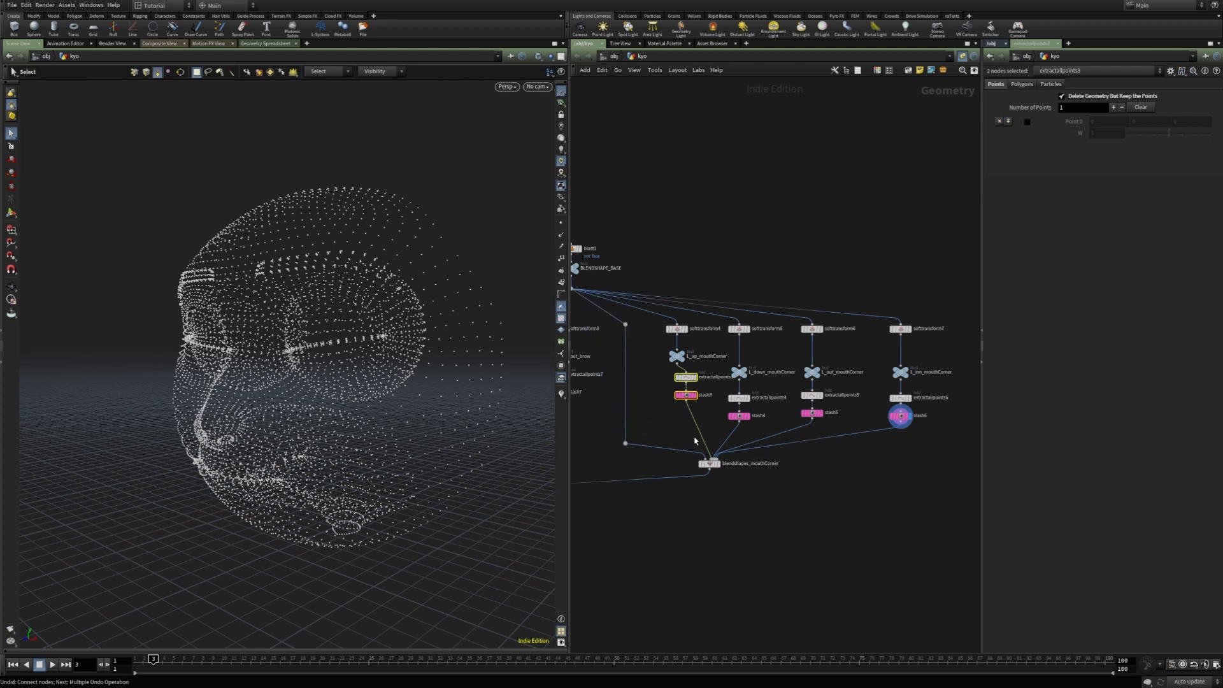
{"action": "left_click_drag", "start_coordinate": [695, 382], "coordinate": [686, 400]}
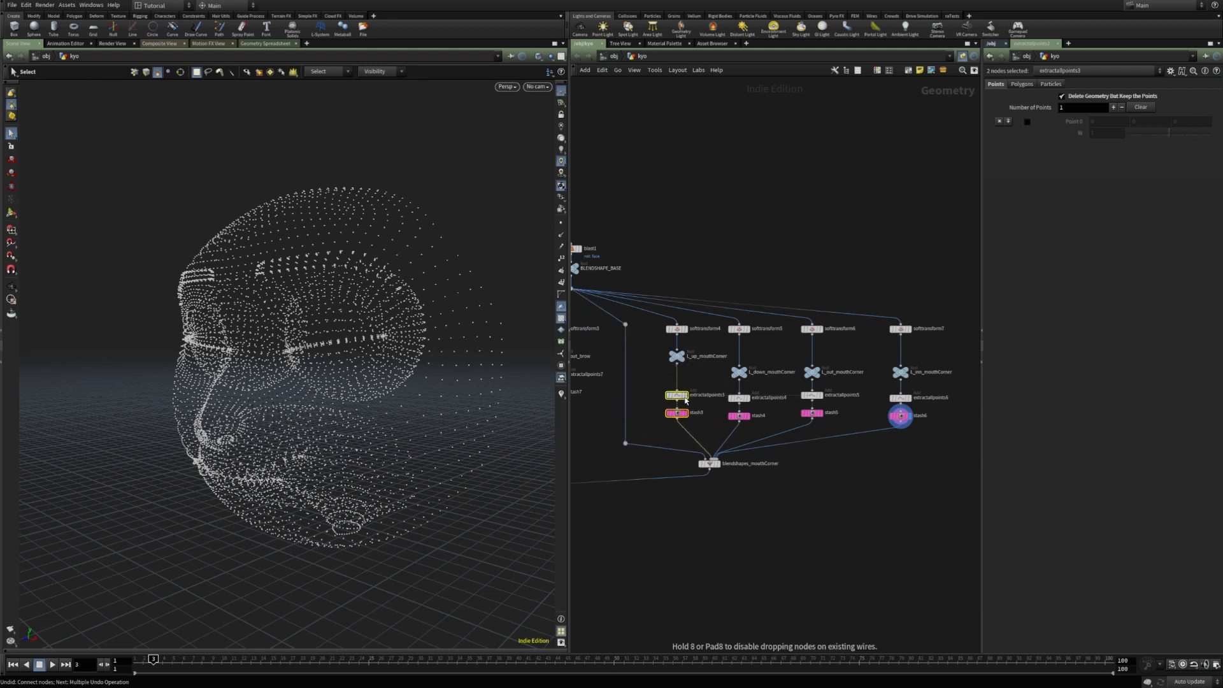
{"action": "mouse_move", "coordinate": [889, 392]}
{"action": "left_mouse_down"}
{"action": "mouse_move", "coordinate": [928, 445]}
{"action": "mouse_move", "coordinate": [905, 398]}
{"action": "left_mouse_up"}
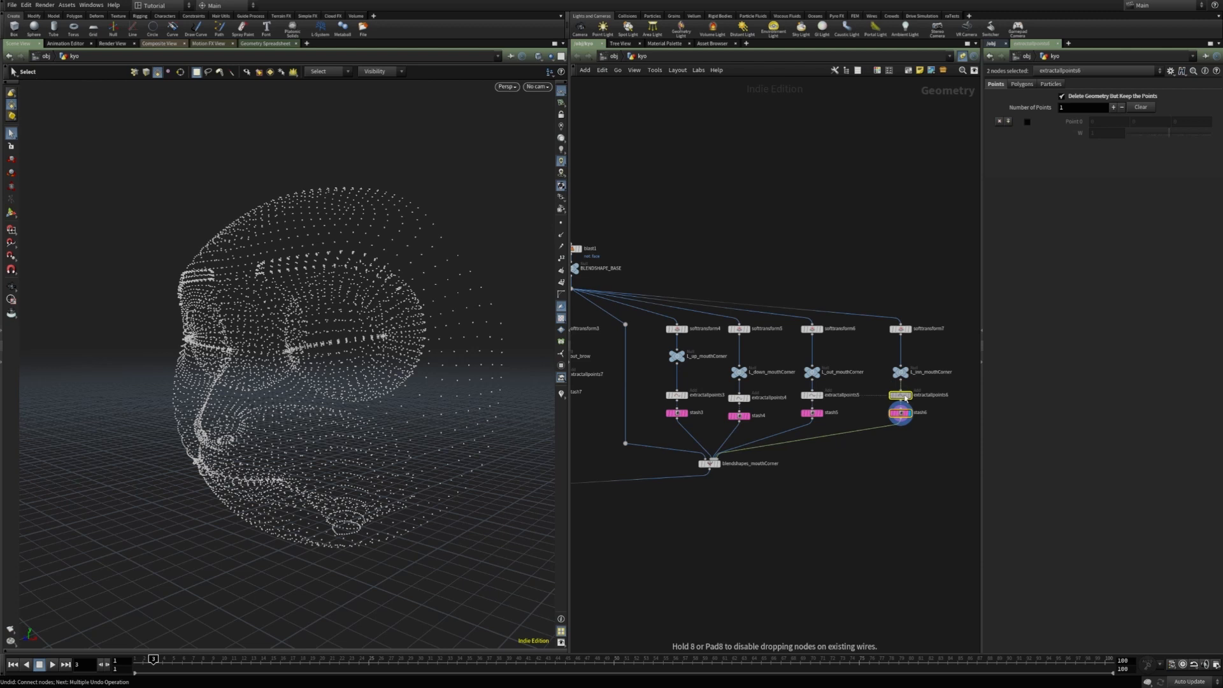
{"action": "left_click", "coordinate": [905, 398]}
- Display the final output null and scrub the timeline to frame 9 to check the blend shapes on the full body
{"action": "scroll", "coordinate": [673, 519], "scroll_direction": "down", "scroll_amount": 5}
{"action": "left_click_drag", "start_coordinate": [634, 426], "coordinate": [613, 434]}
{"action": "scroll", "coordinate": [731, 543], "scroll_direction": "down", "scroll_amount": 2}
{"action": "scroll", "coordinate": [770, 575], "scroll_direction": "down", "scroll_amount": 2}
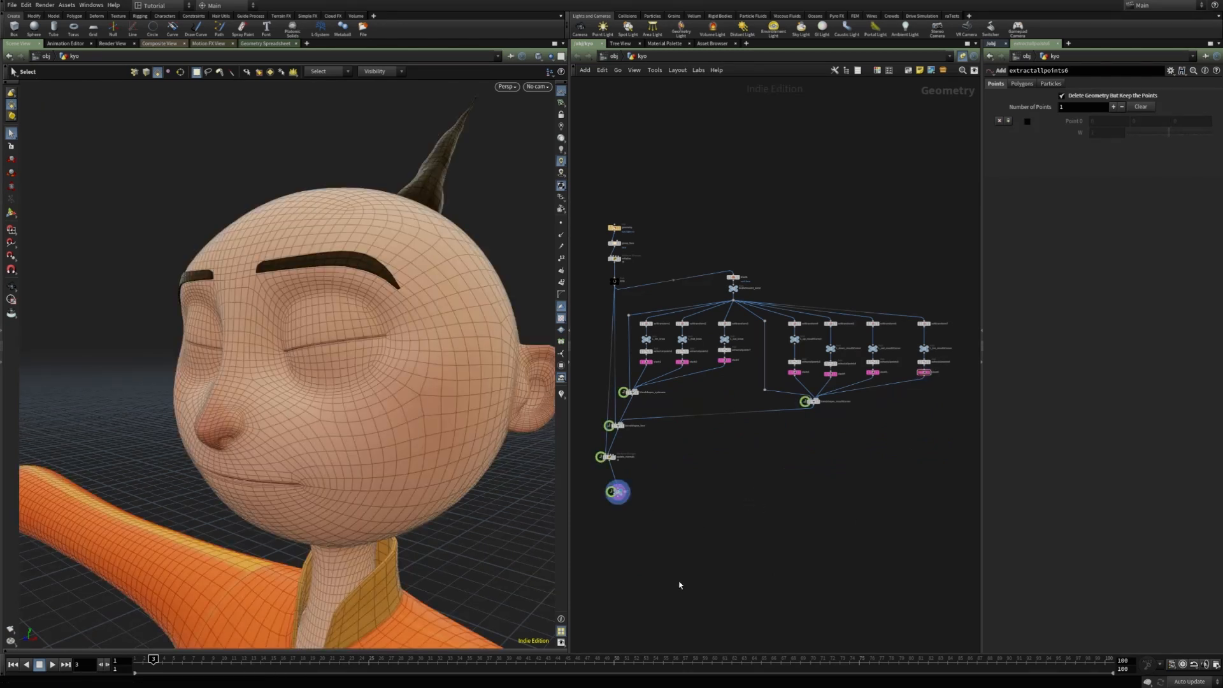
{"action": "left_click_drag", "start_coordinate": [253, 660], "coordinate": [212, 650]}
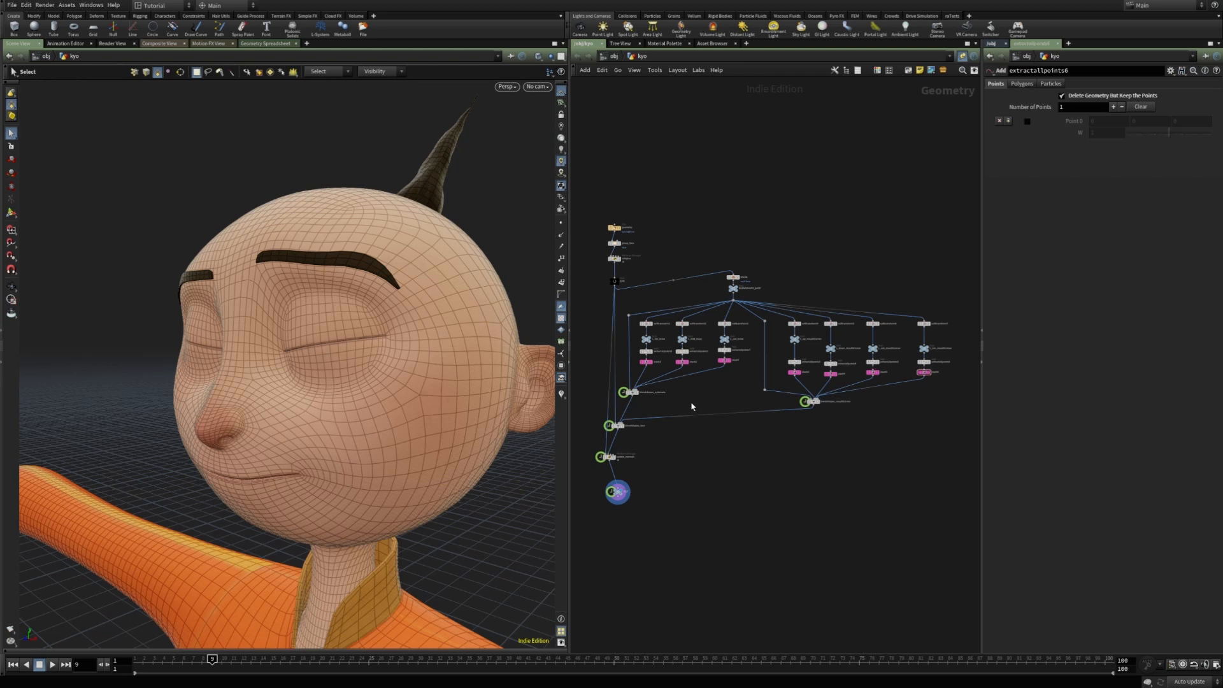
- Move the source geometry chain up to make room above the blast1 node
{"action": "left_click_drag", "start_coordinate": [586, 195], "coordinate": [614, 245]}
{"action": "left_click", "coordinate": [642, 276]}
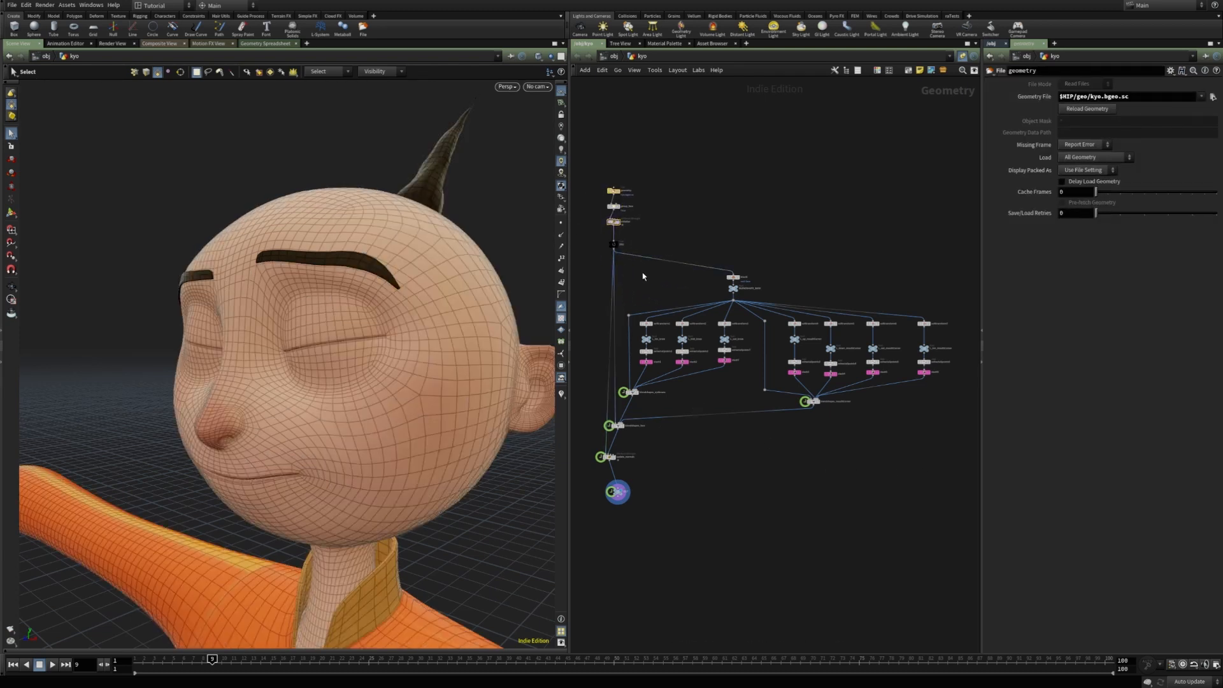
{"action": "left_click_drag", "start_coordinate": [736, 281], "coordinate": [736, 278]}
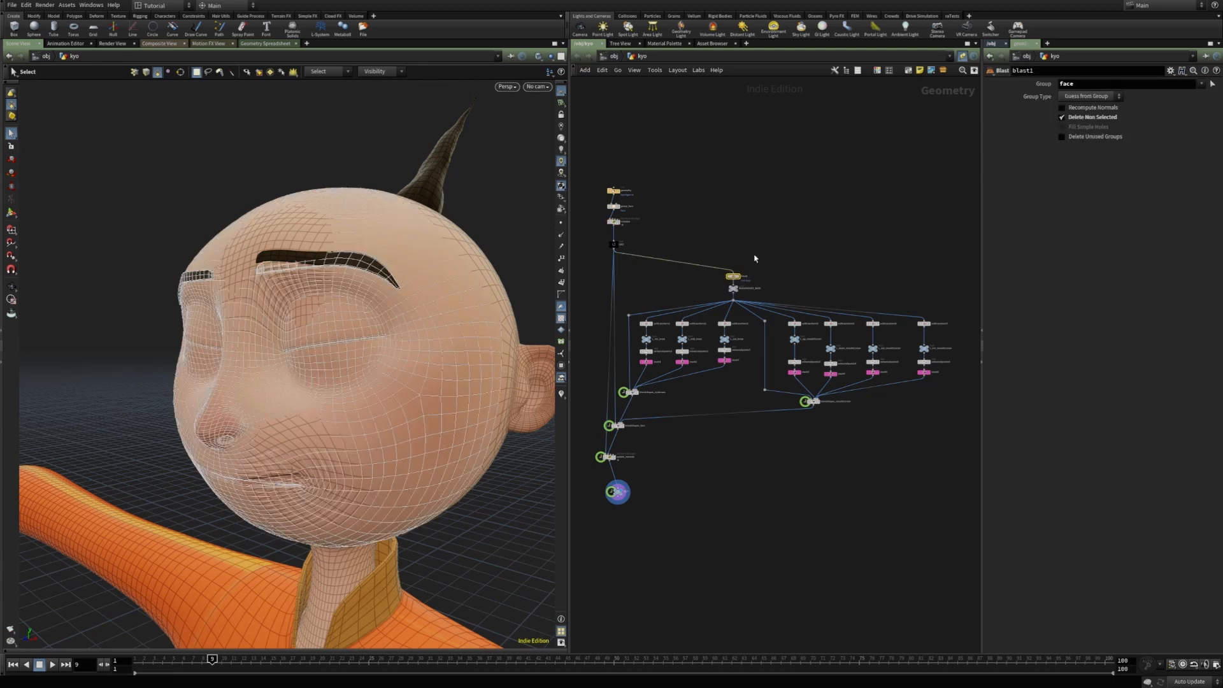
- Add an Attribute Delete node and insert it on the wire directly before blast1
{"action": "scroll", "coordinate": [753, 260], "scroll_direction": "up", "scroll_amount": 3}
{"action": "key", "text": "Tab"}
{"action": "type", "text": "attrde"}
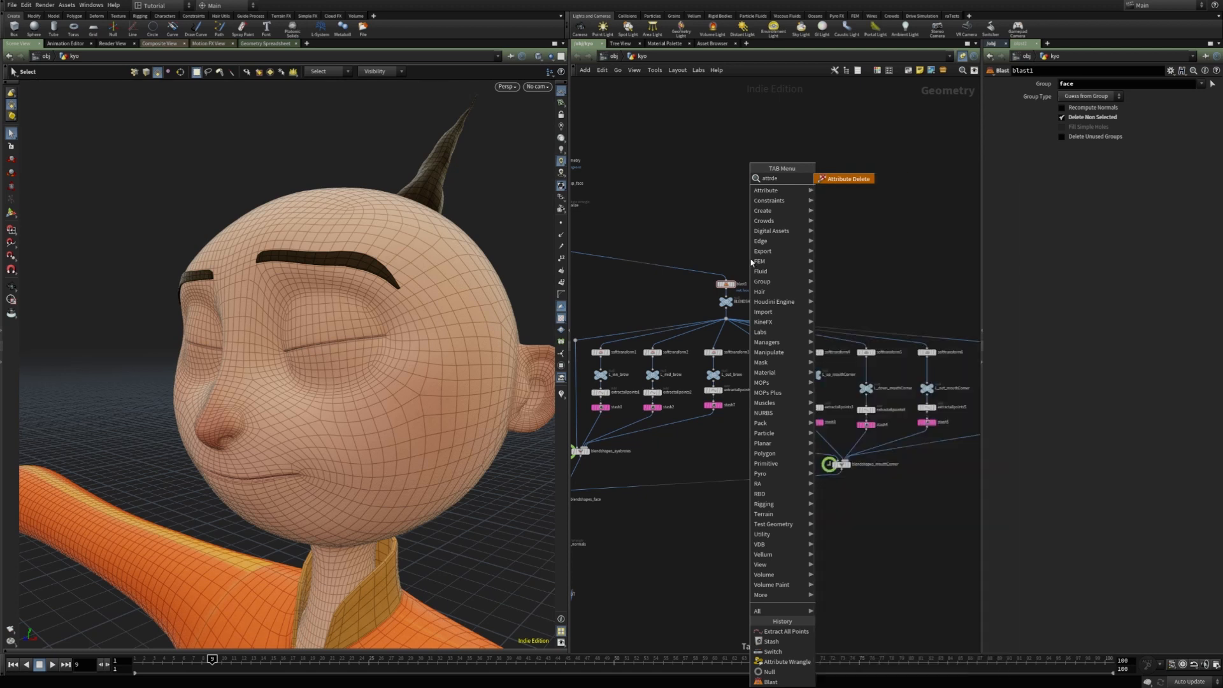
{"action": "left_click", "coordinate": [847, 179]}
{"action": "mouse_move", "coordinate": [729, 254]}
{"action": "left_mouse_down"}
{"action": "mouse_move", "coordinate": [701, 273]}
{"action": "mouse_move", "coordinate": [725, 269]}
{"action": "left_mouse_up"}
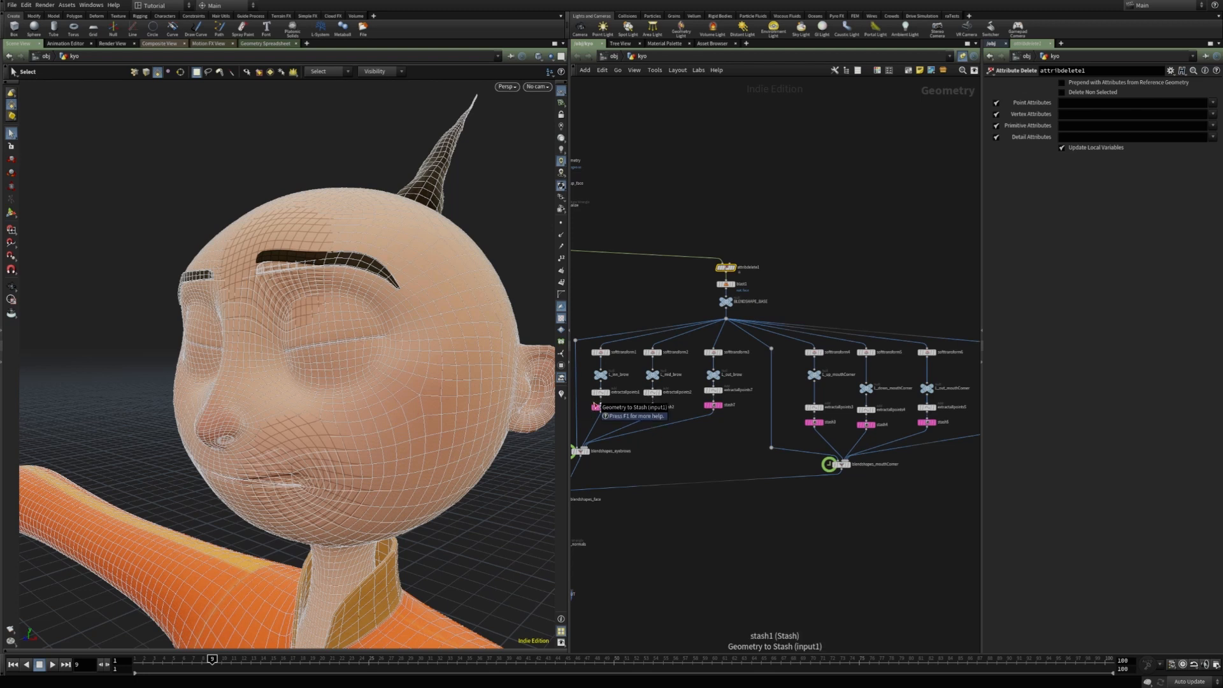
- Set the Attribute Delete to point attributes "* ^P ^base_ptnum", vertex attributes "* ^uv", and "*" for primitive and detail attributes
{"action": "left_click", "coordinate": [600, 407]}
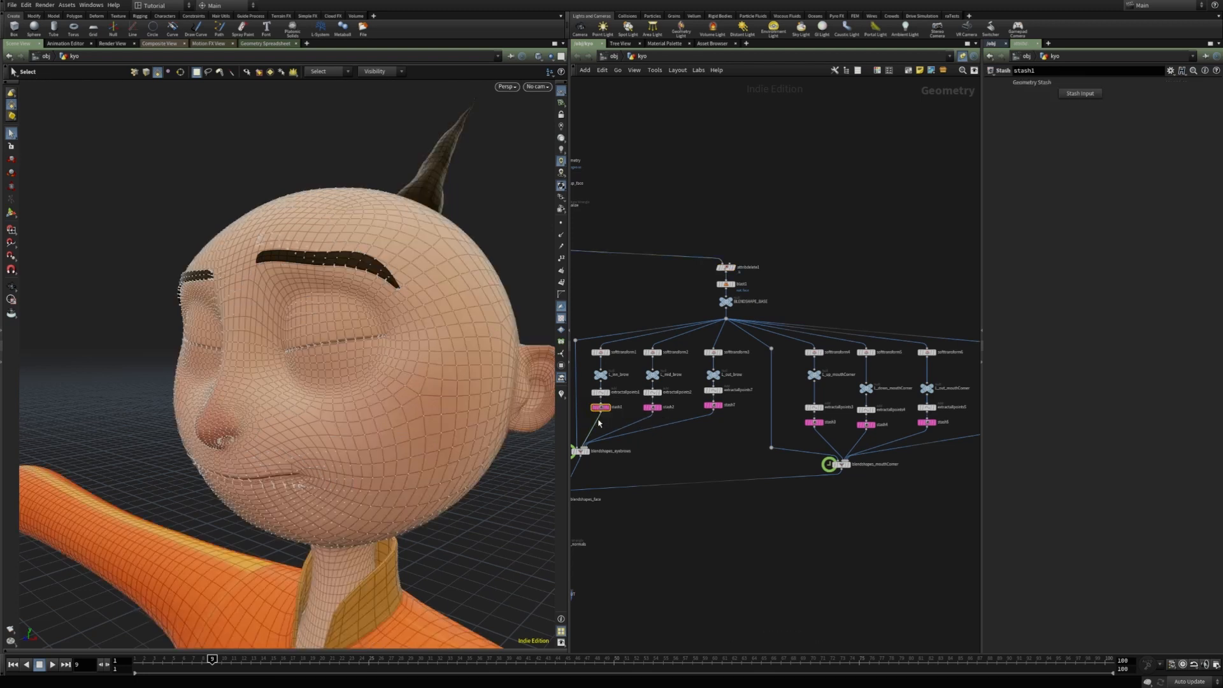
{"action": "left_click", "coordinate": [725, 268]}
{"action": "left_click", "coordinate": [1095, 104]}
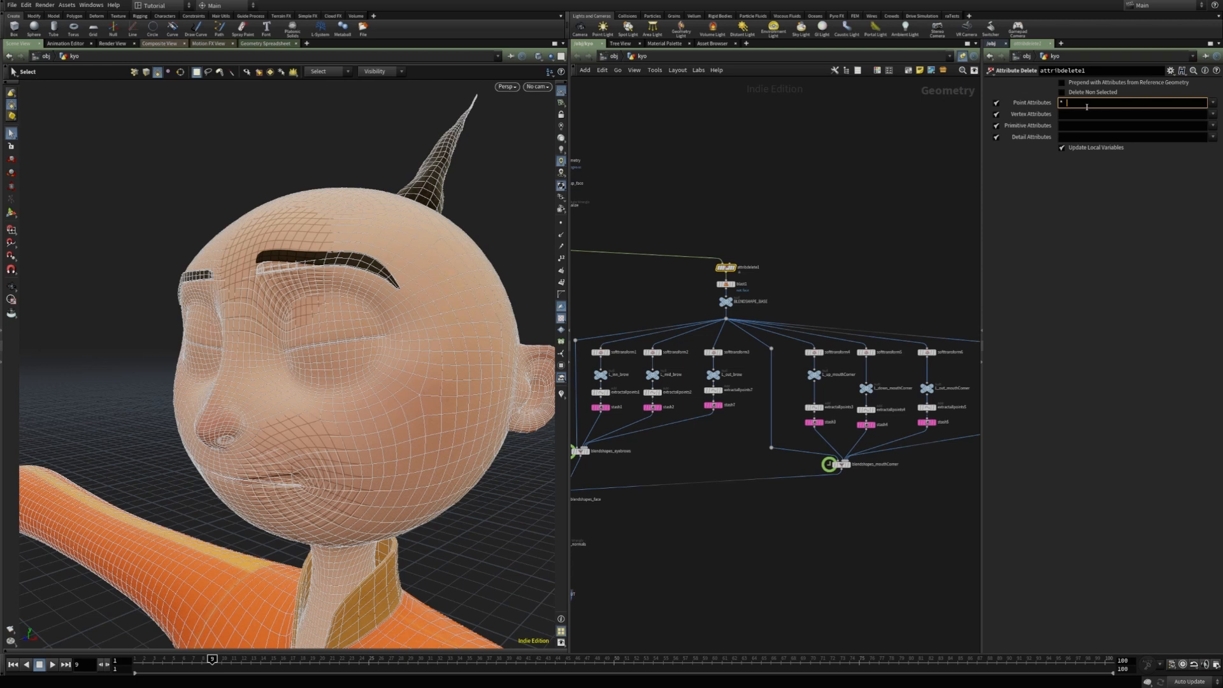
{"action": "type", "text": "* ^P ^base_ptnum"}
{"action": "key", "text": "Return"}
{"action": "left_click", "coordinate": [1083, 114]}
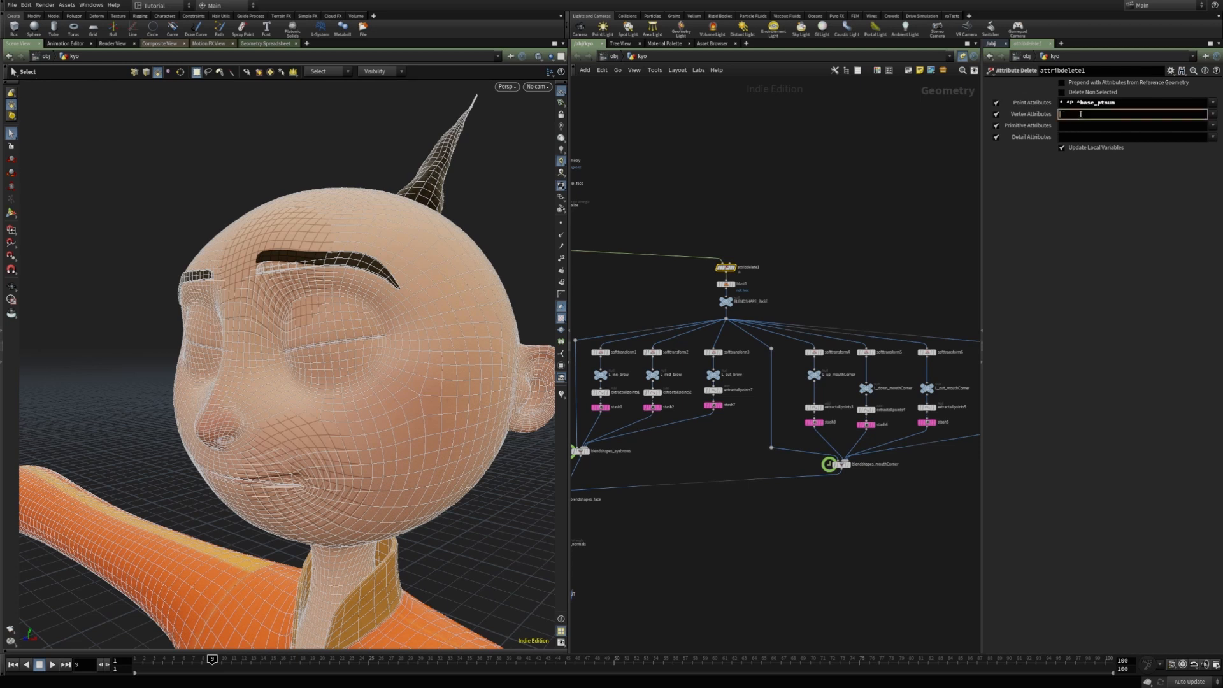
{"action": "key", "text": "Tab"}
{"action": "type", "text": "*"}
{"action": "key", "text": "Tab"}
{"action": "type", "text": "*"}
{"action": "key", "text": "Return"}
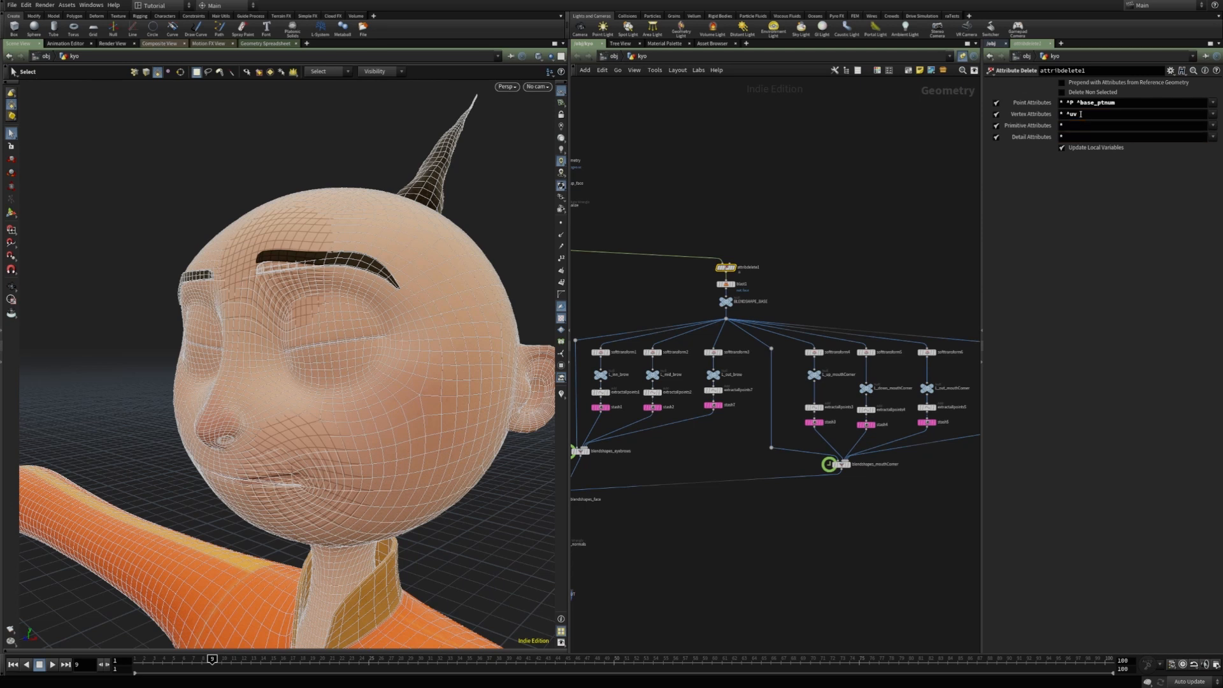
- Stash the inputs of the three eyebrow stash nodes again, stash1, stash2 and stash7
{"action": "left_click", "coordinate": [600, 406]}
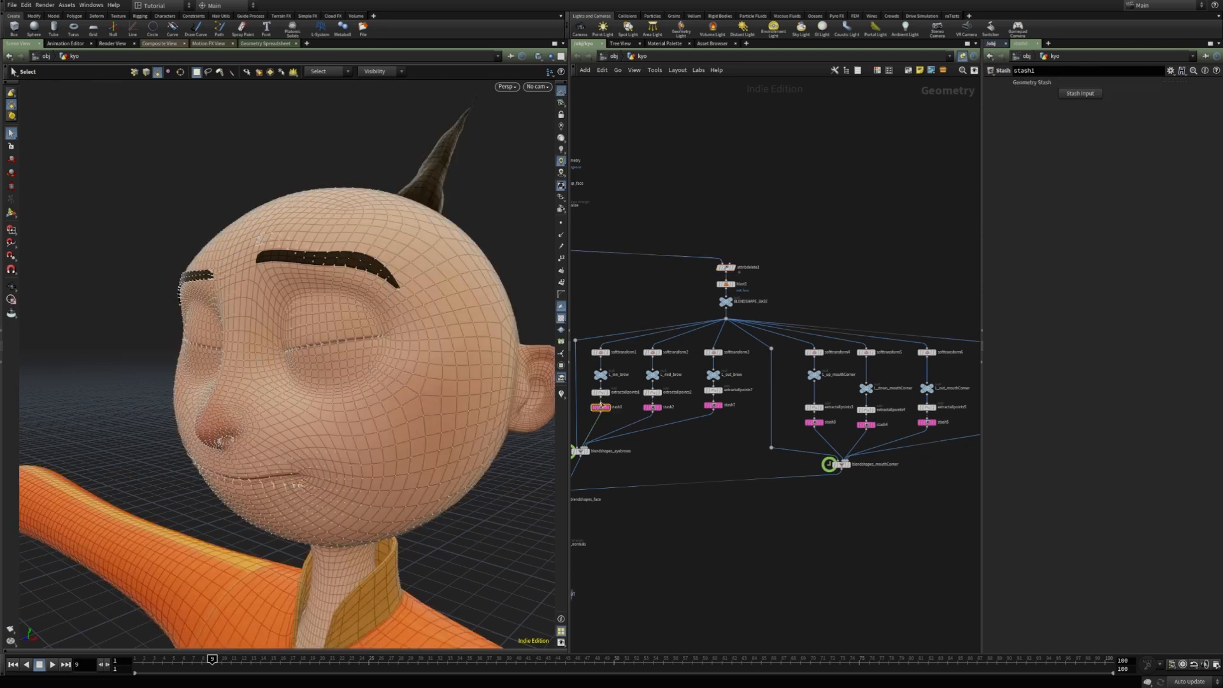
{"action": "left_click", "coordinate": [1072, 95]}
{"action": "left_click", "coordinate": [652, 406]}
{"action": "left_click", "coordinate": [713, 405]}
{"action": "left_click", "coordinate": [1078, 96]}
- Stash the inputs of the four mouth corner stash nodes again, stash3 through stash6
{"action": "left_click", "coordinate": [814, 422]}
{"action": "middle_click_drag", "start_coordinate": [891, 420], "coordinate": [772, 418]}
{"action": "left_click_drag", "start_coordinate": [913, 433], "coordinate": [725, 419]}
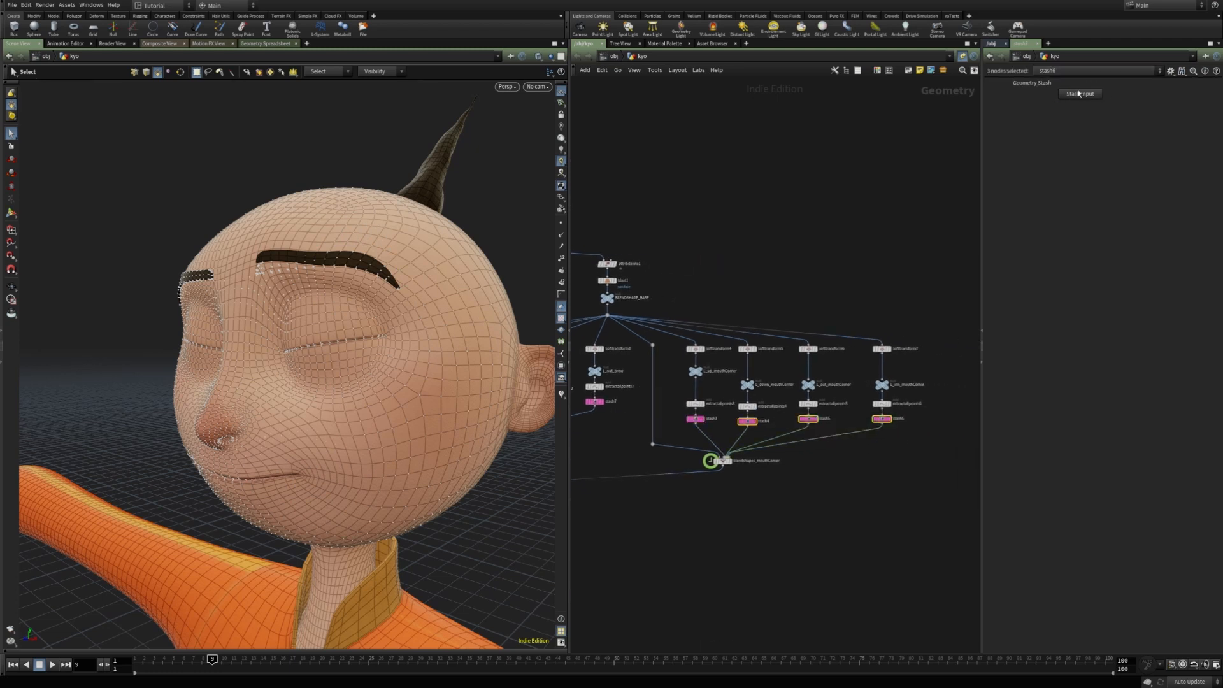
{"action": "left_click", "coordinate": [1078, 94]}
- Frame the whole network and open the node info of stash3 to examine its attributes and memory use
{"action": "key", "text": "h"}
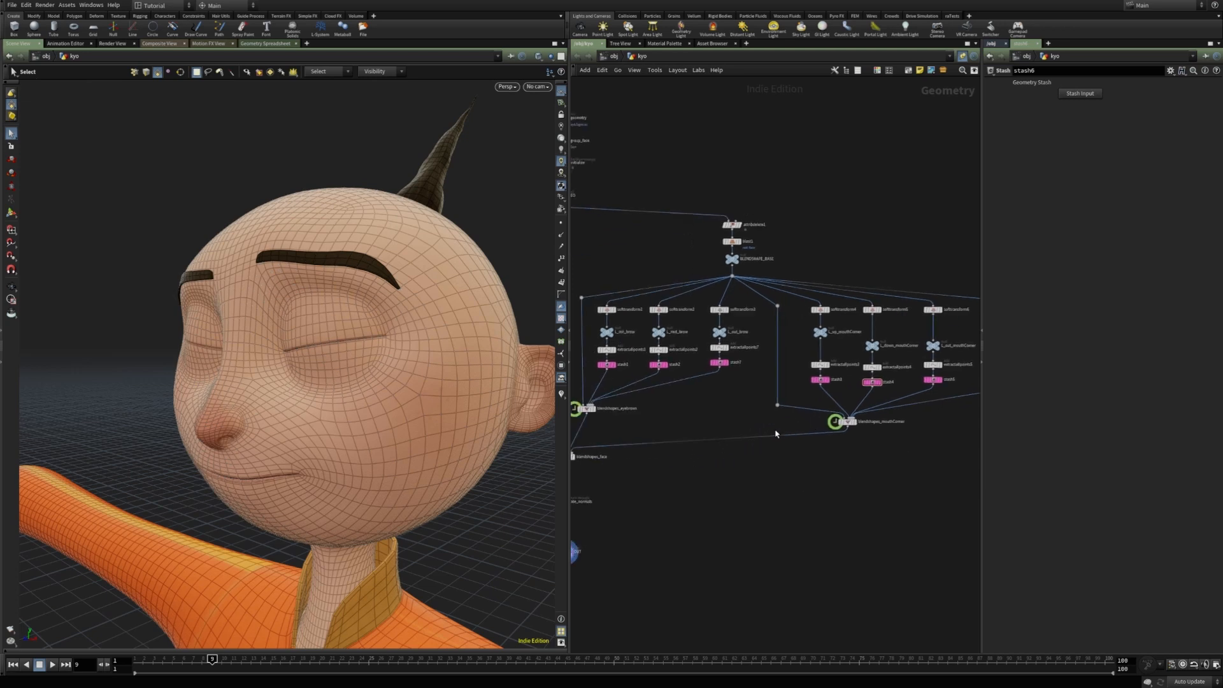
{"action": "middle_click", "coordinate": [650, 384]}
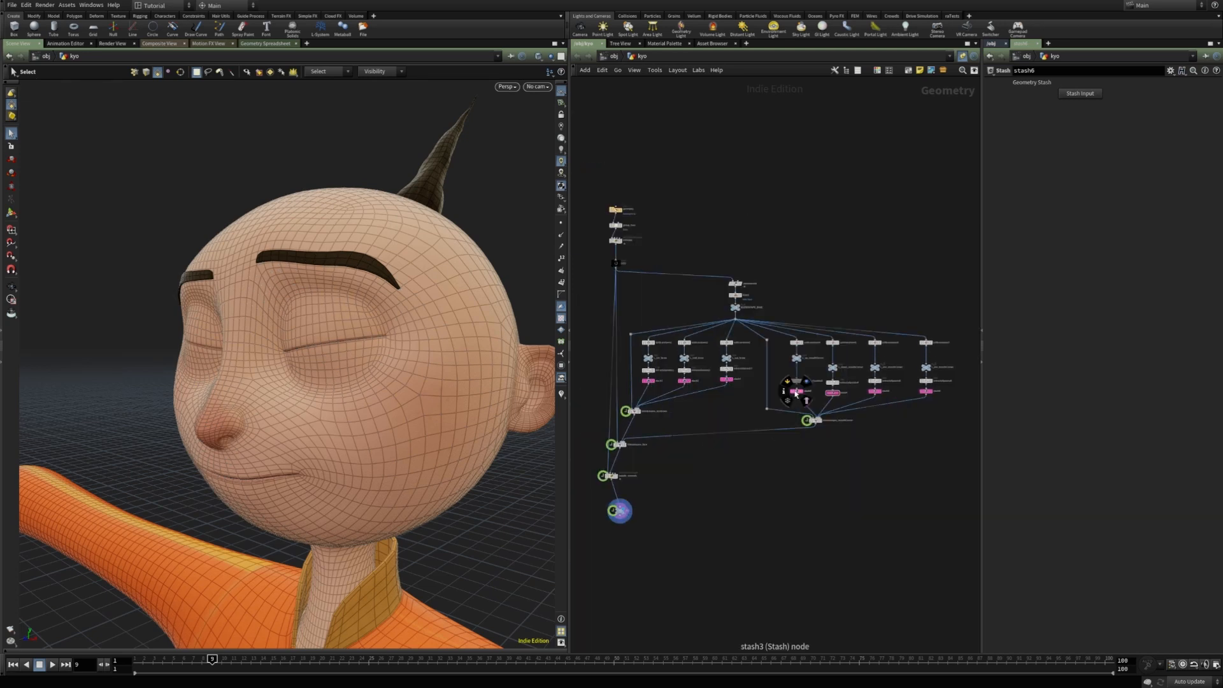
{"action": "middle_click", "coordinate": [796, 392]}
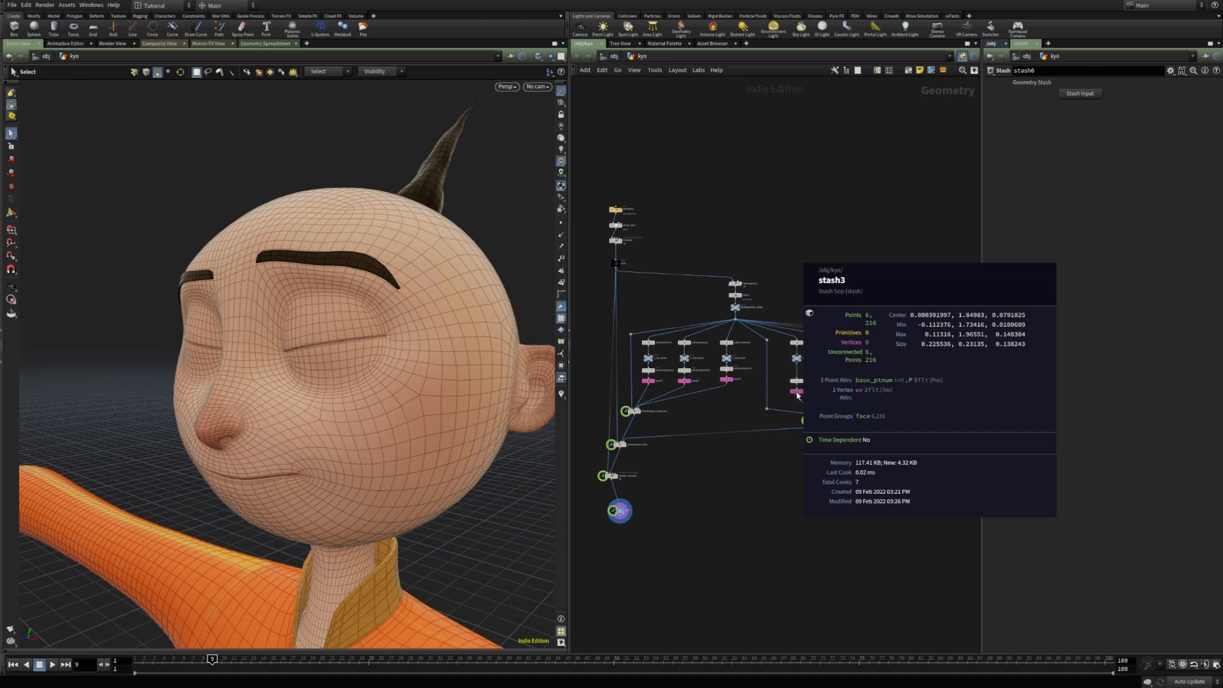